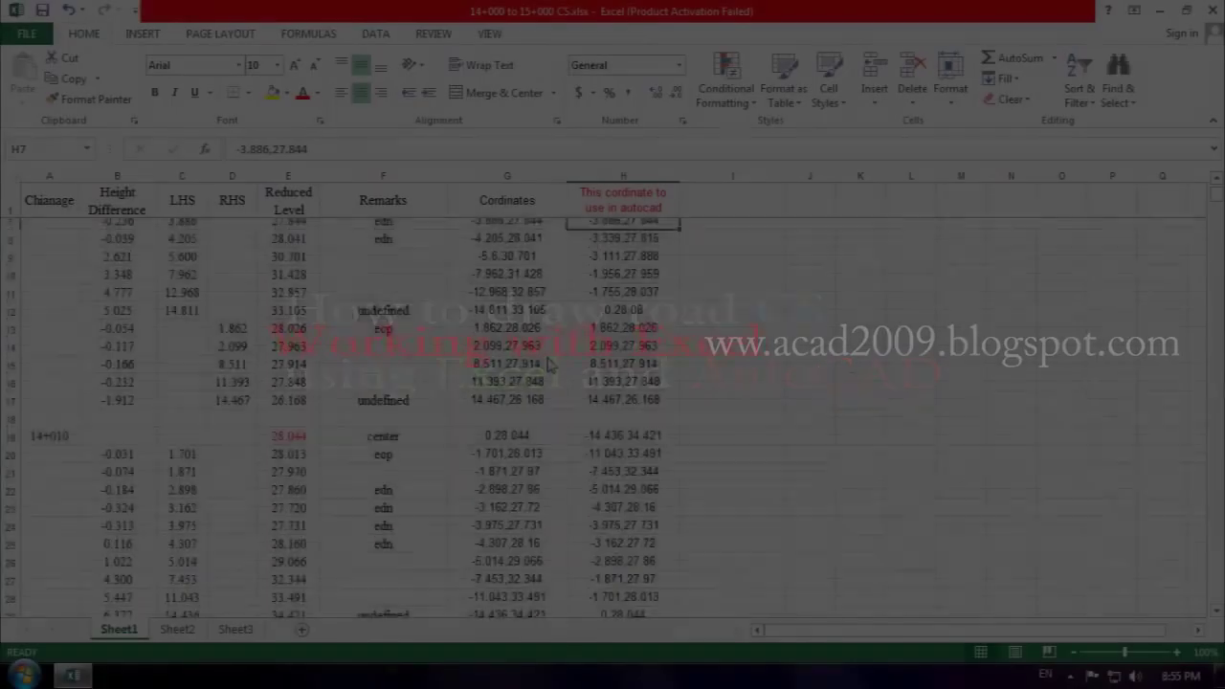
- Clear the 14+000 coordinates in G2:G17 and H2:H17
scroll(551, 370, down, 1)
scroll(551, 370, down, 2)
scroll(551, 370, up, 2)
scroll(551, 370, up, 1)
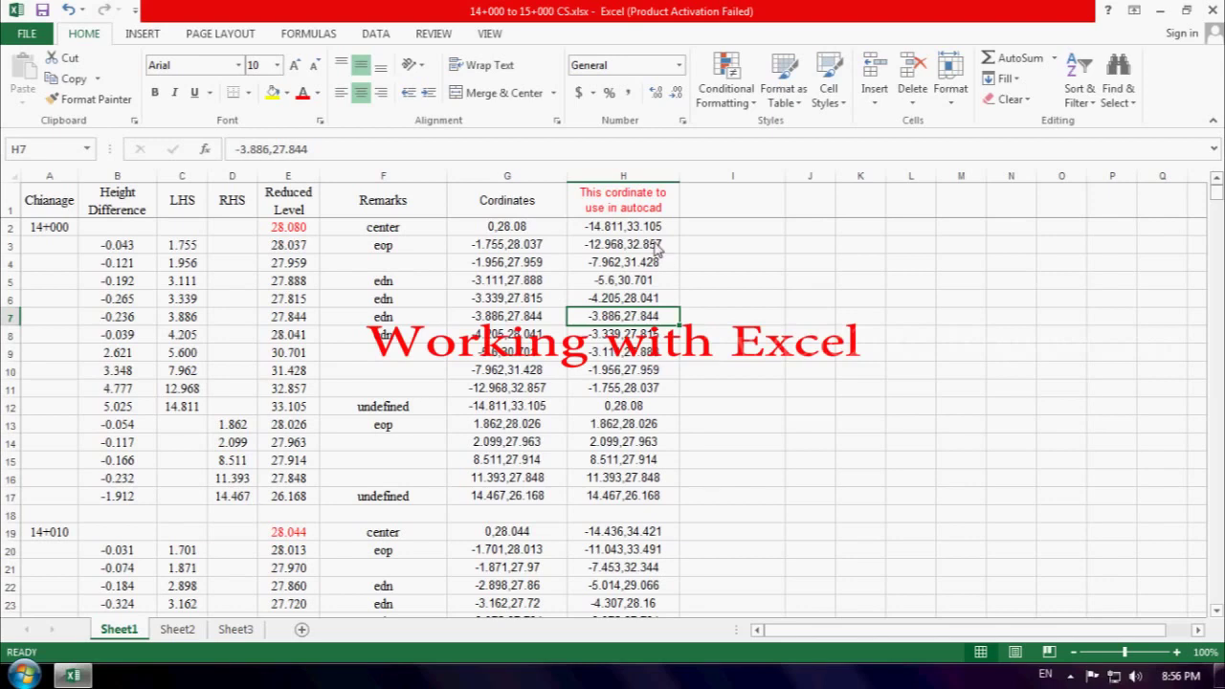
drag(507, 227, 517, 497)
key(Delete)
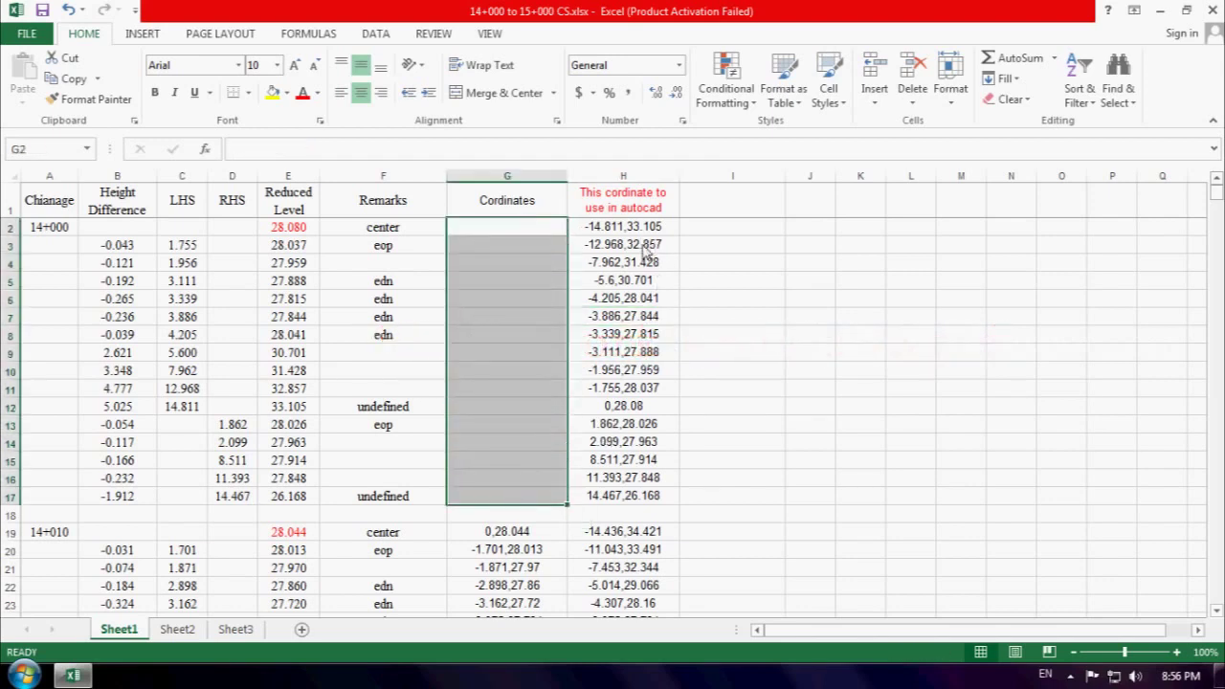
mouse_move(639, 232)
mouse_down()
mouse_move(627, 316)
mouse_move(632, 498)
mouse_up()
key(Delete)
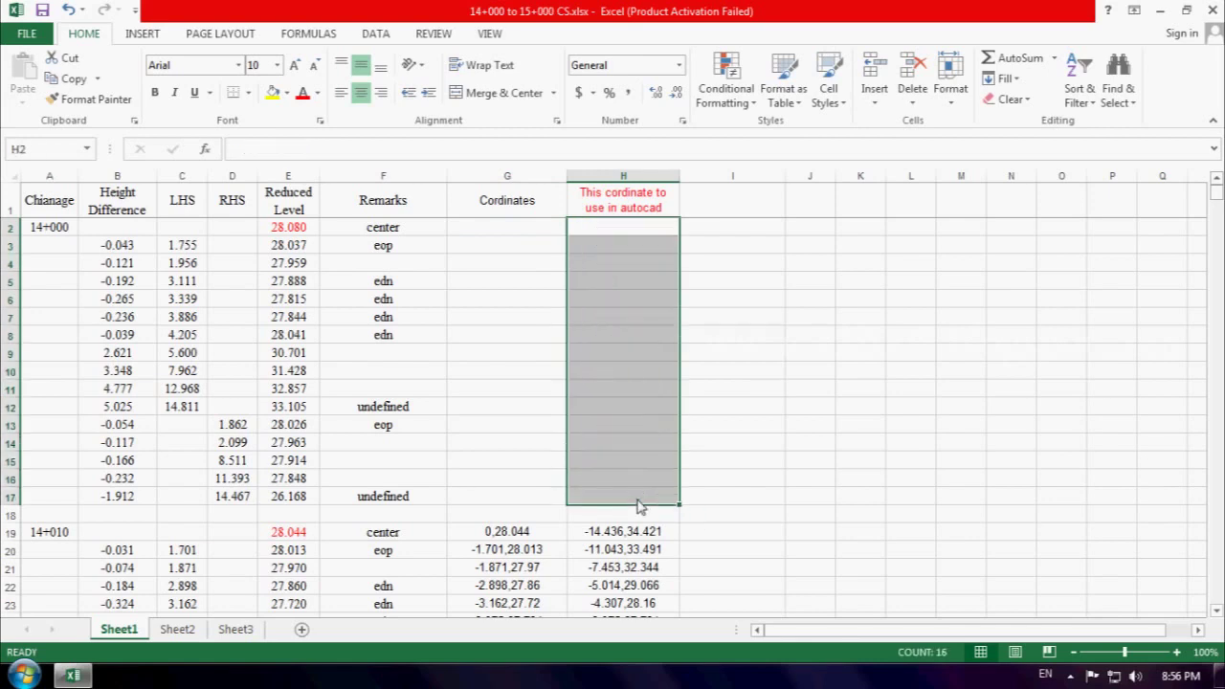
- Clear the 14+010 coordinates in G19:G35 and H19:H36
scroll(550, 484, down, 2)
click(514, 426)
scroll(517, 431, down, 1)
scroll(517, 383, down, 1)
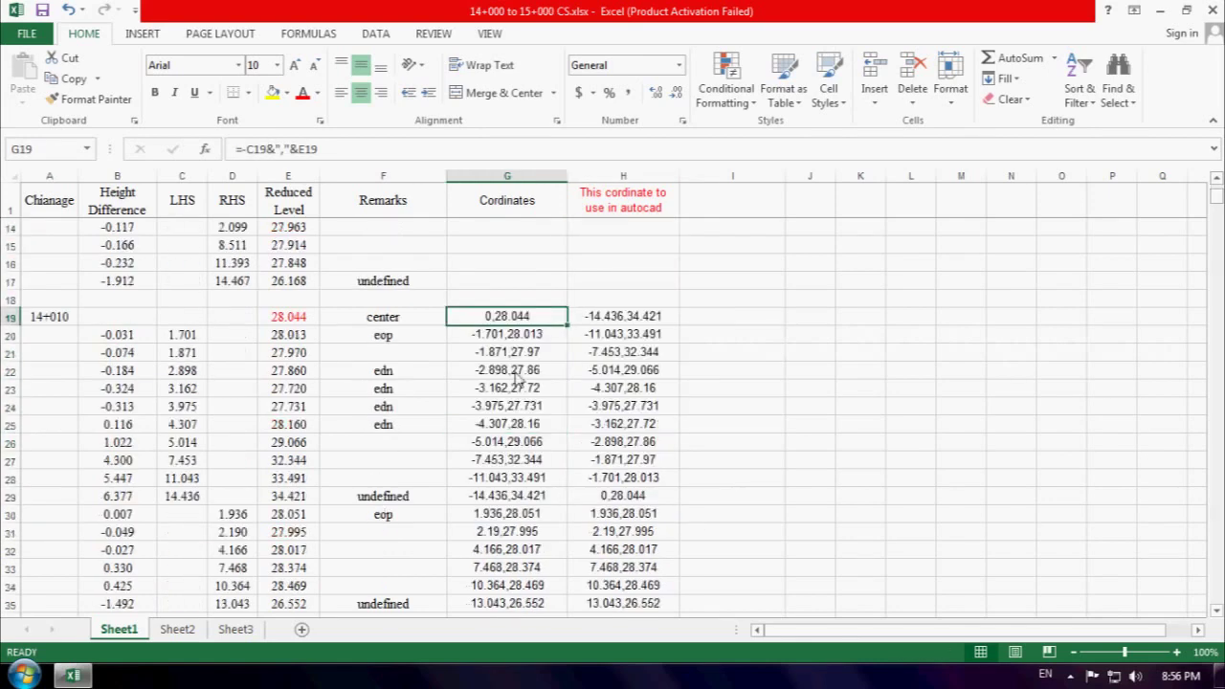
scroll(525, 316, down, 1)
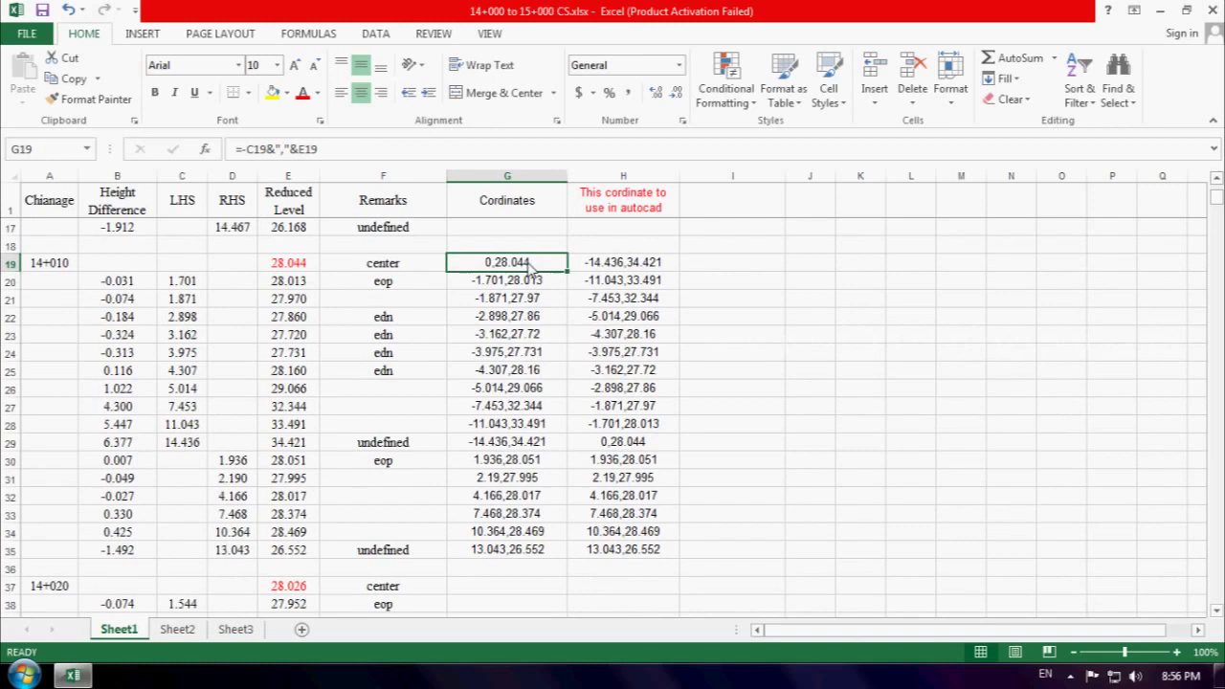
drag(530, 266, 516, 549)
key(Delete)
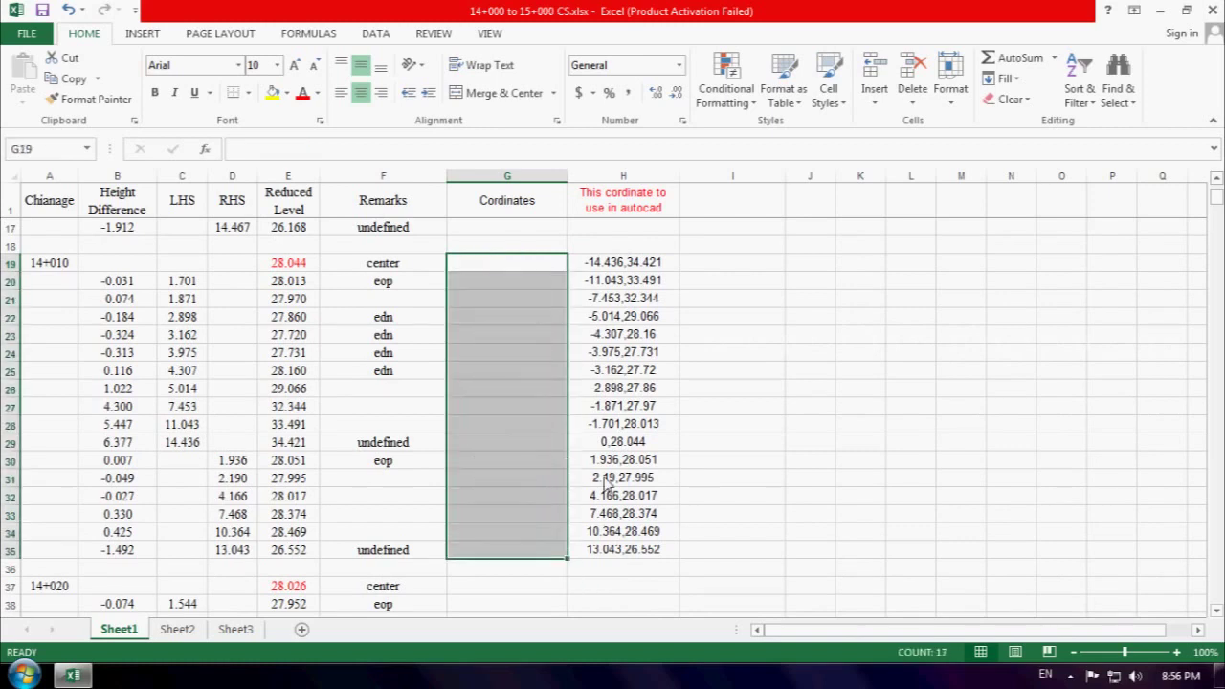
scroll(620, 407, up, 1)
drag(622, 319, 621, 601)
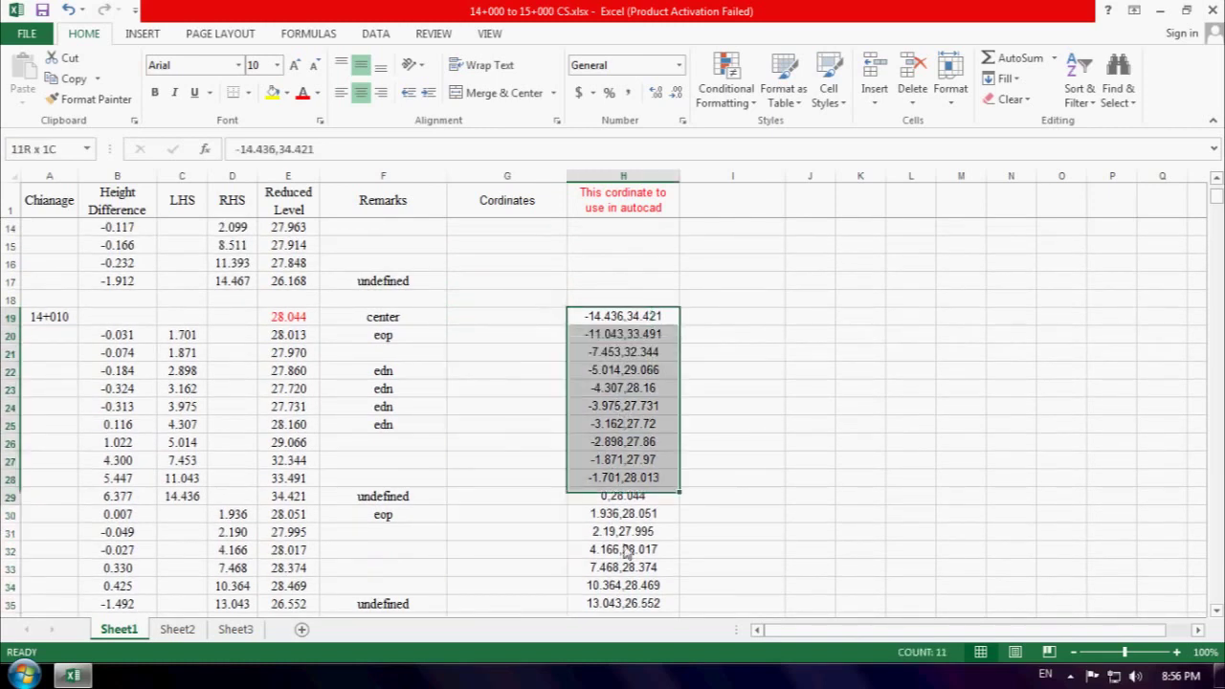
key(Delete)
scroll(588, 440, up, 2)
scroll(588, 436, up, 1)
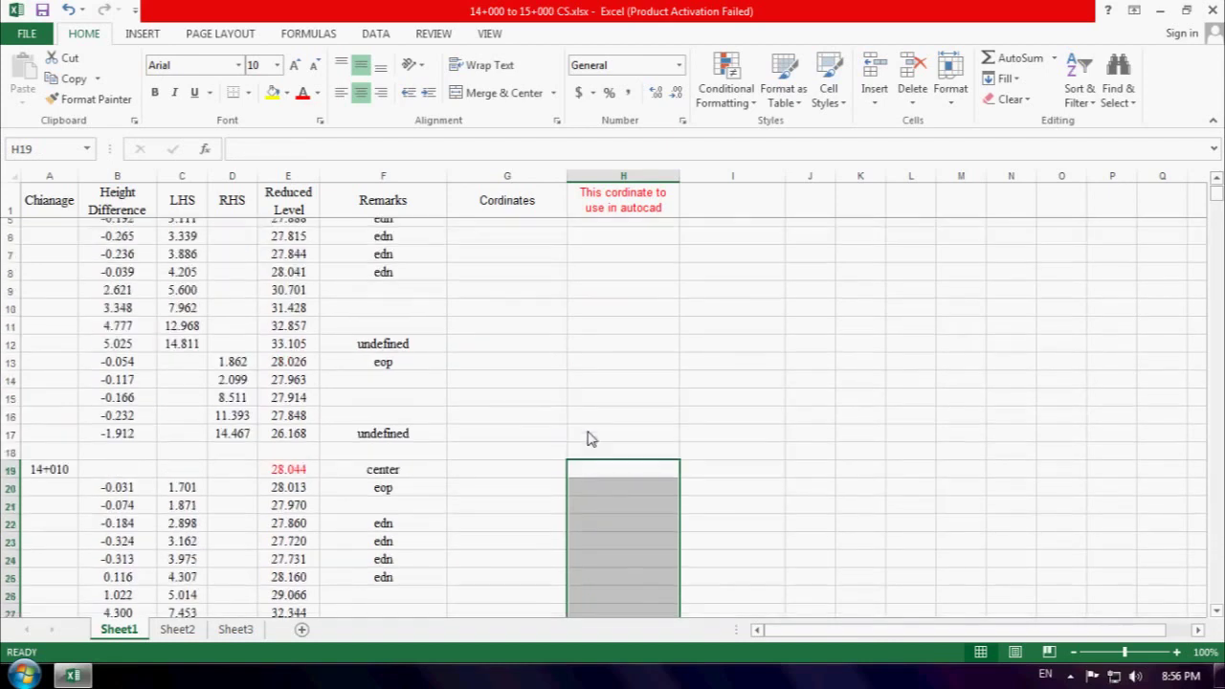
scroll(517, 406, up, 1)
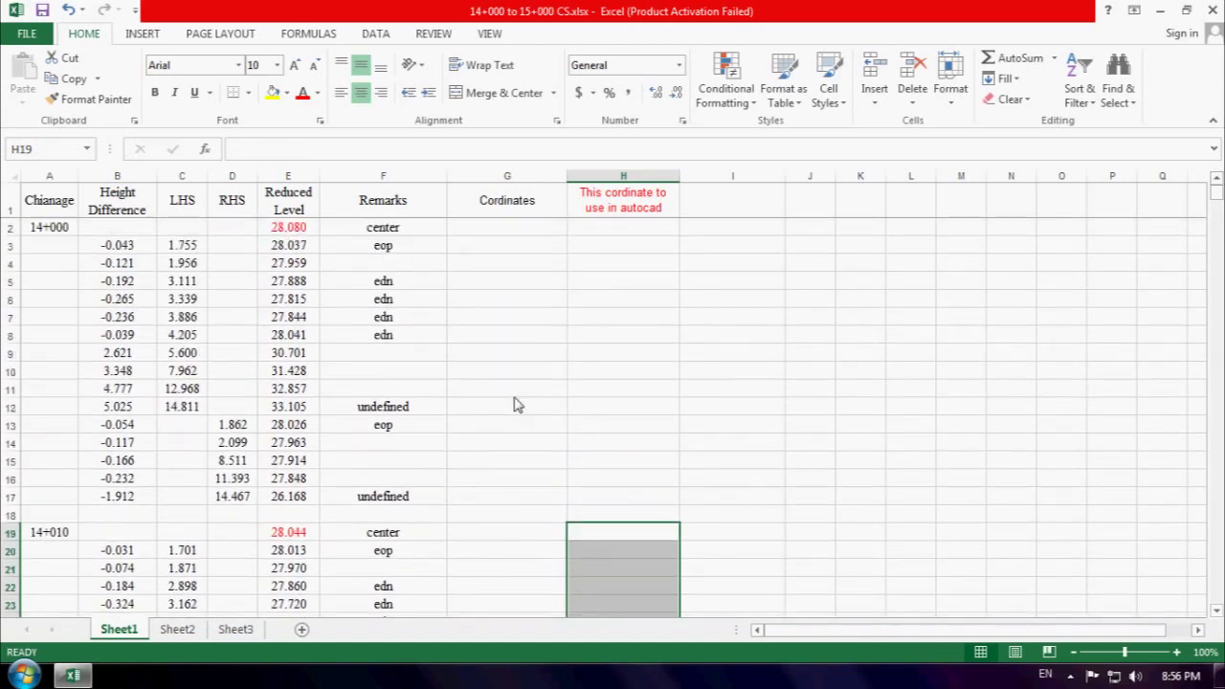
- Enter the formula =C2&","&E2 in G2 to join offset and level
click(498, 230)
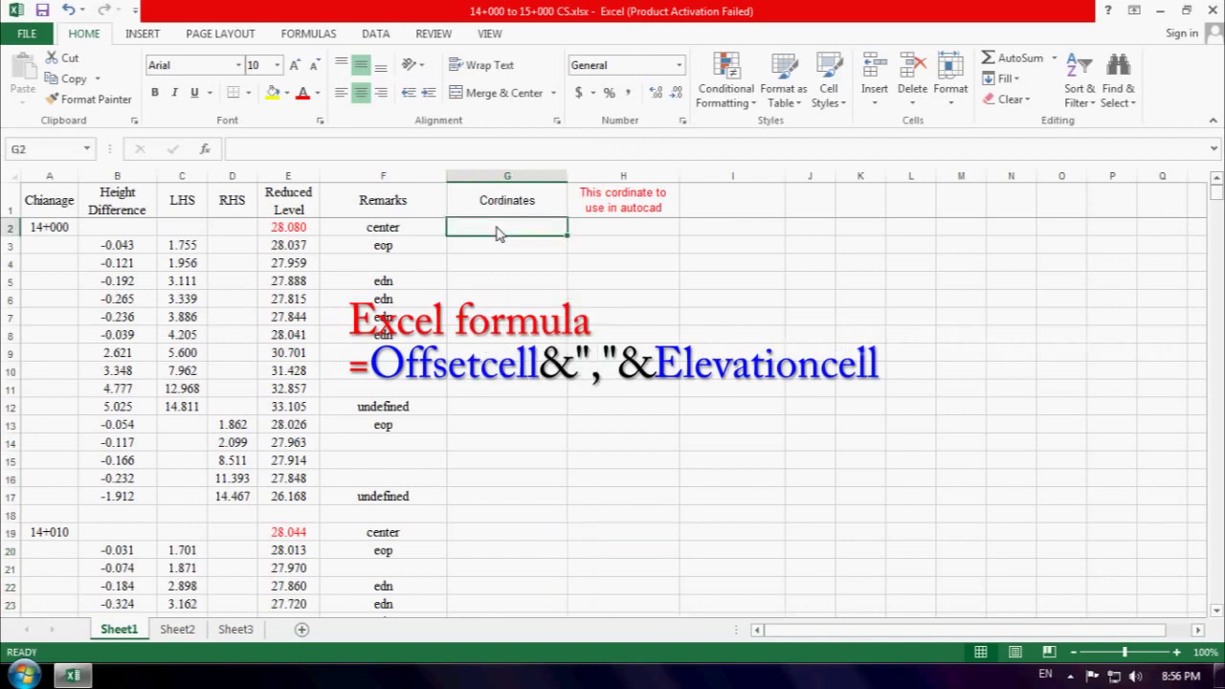
text(=)
click(192, 230)
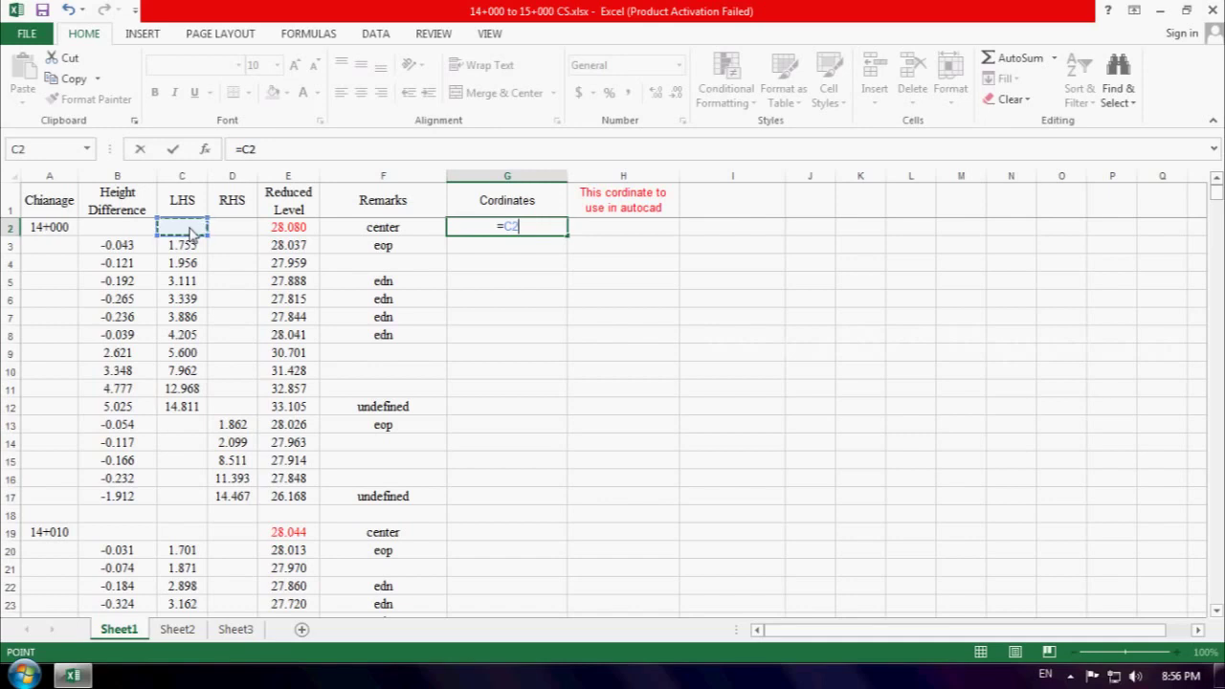
text(&",")
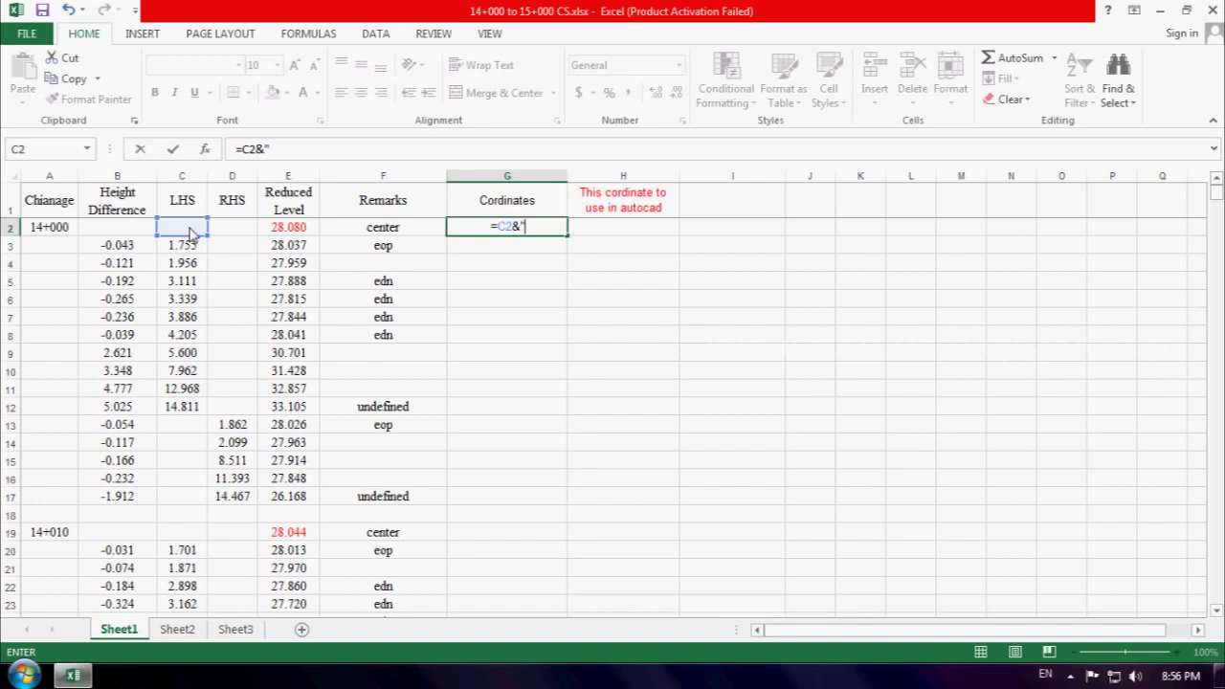
text(&)
click(283, 231)
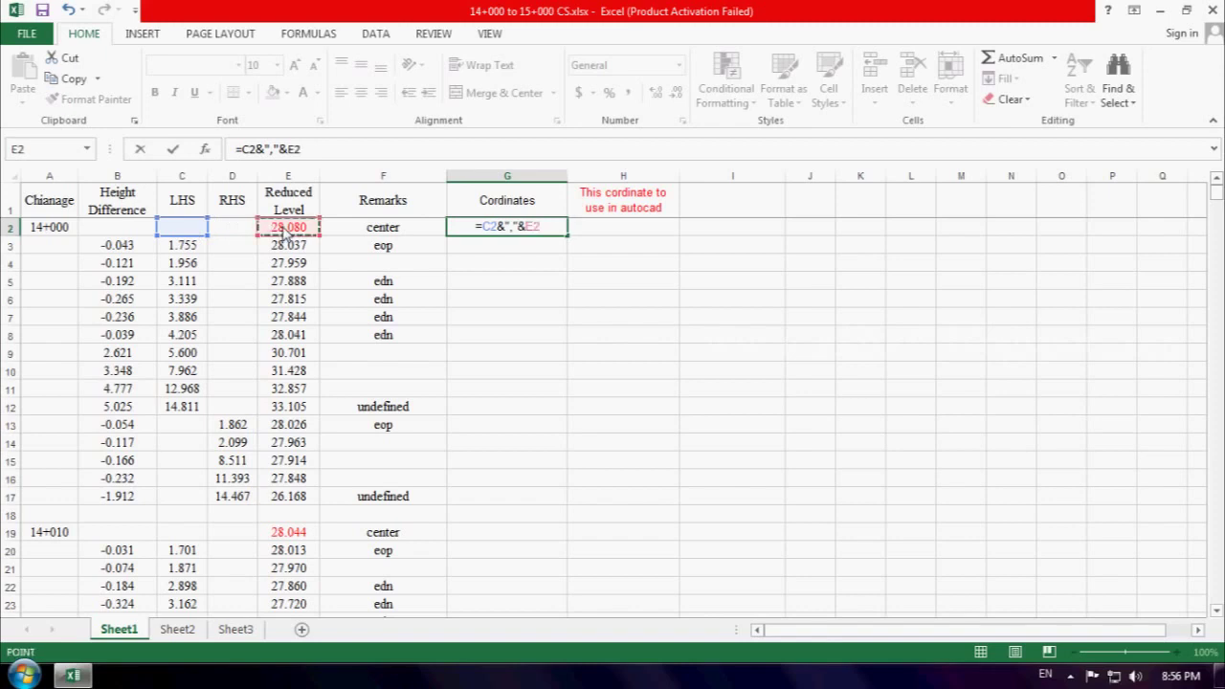
key(Return)
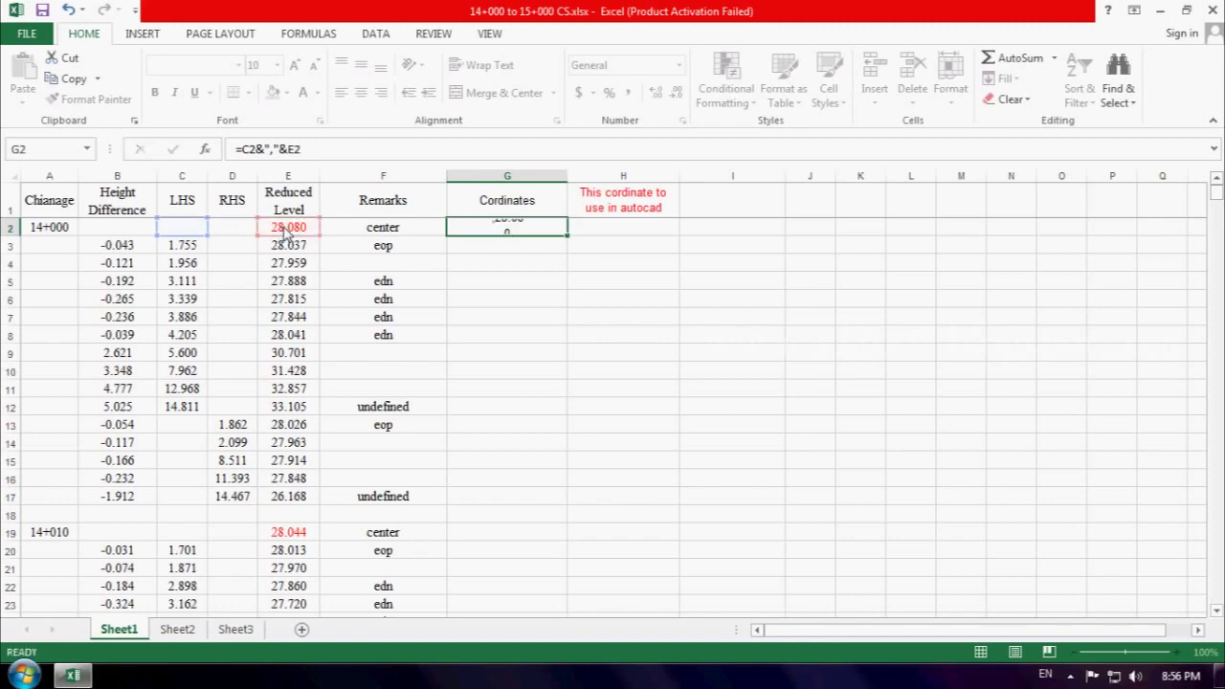
- Change G2 to =-C2&","&E2 and fill it down to G12
double_click(519, 231)
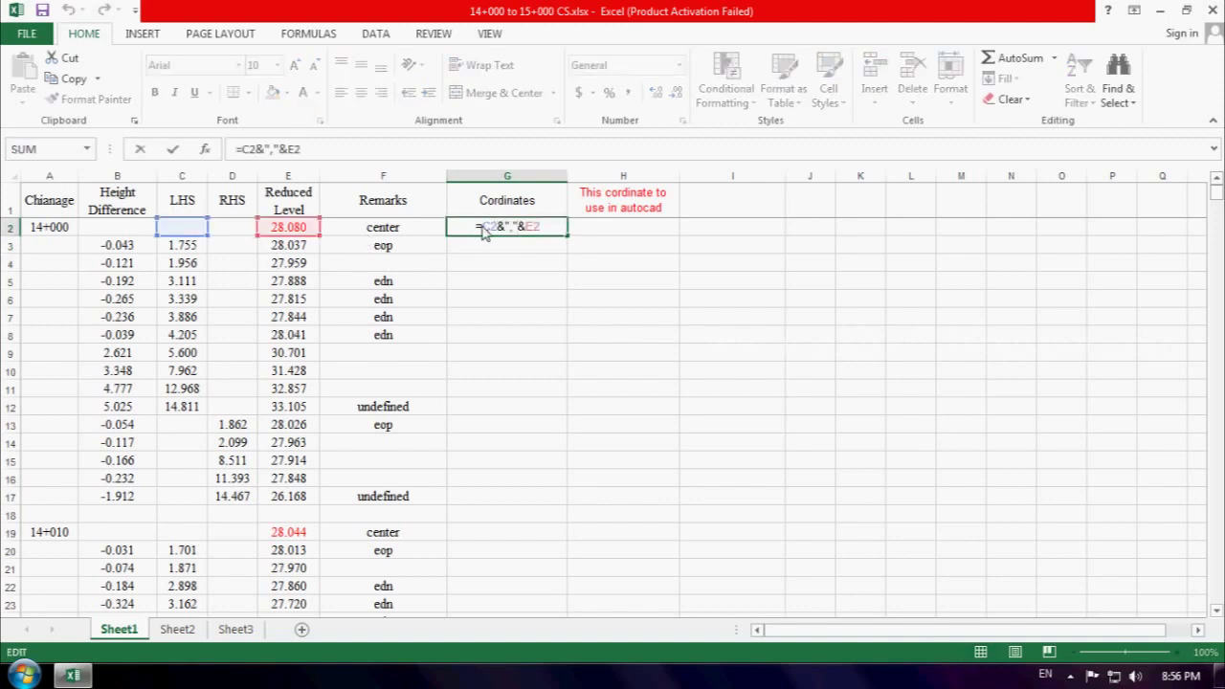
text(-)
key(Return)
click(552, 233)
drag(567, 235, 538, 409)
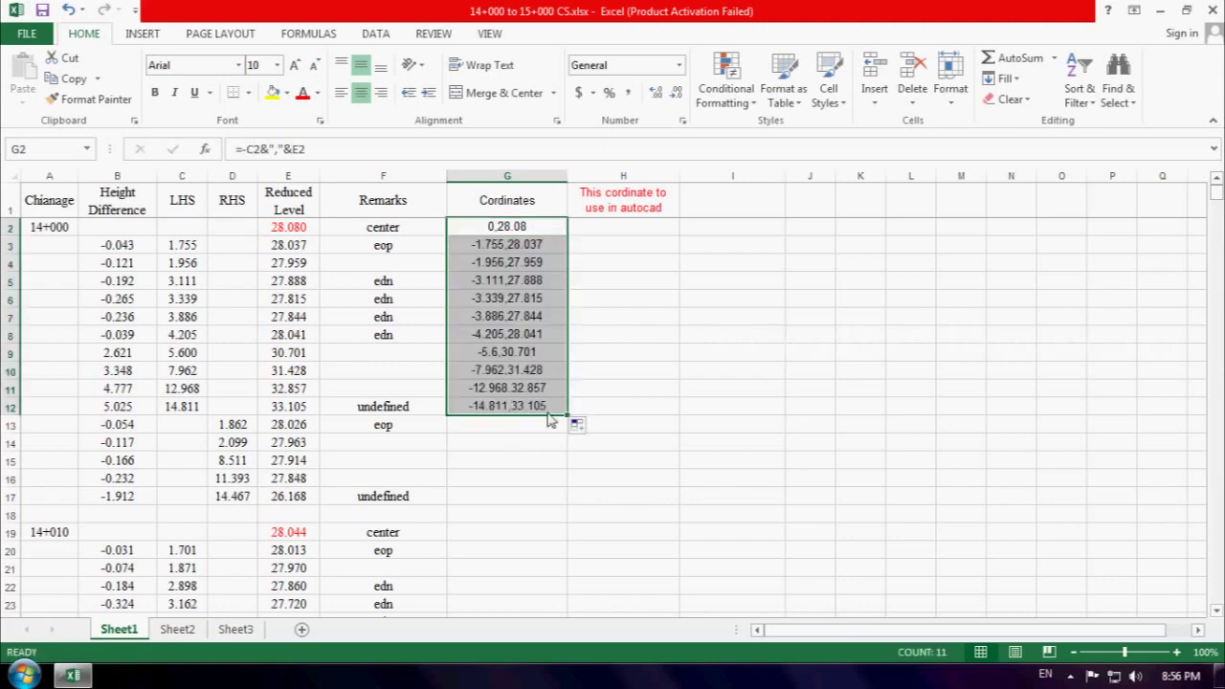
- Set G13 to =D13&","&E13 without the minus and fill it down to G17
drag(568, 422, 567, 435)
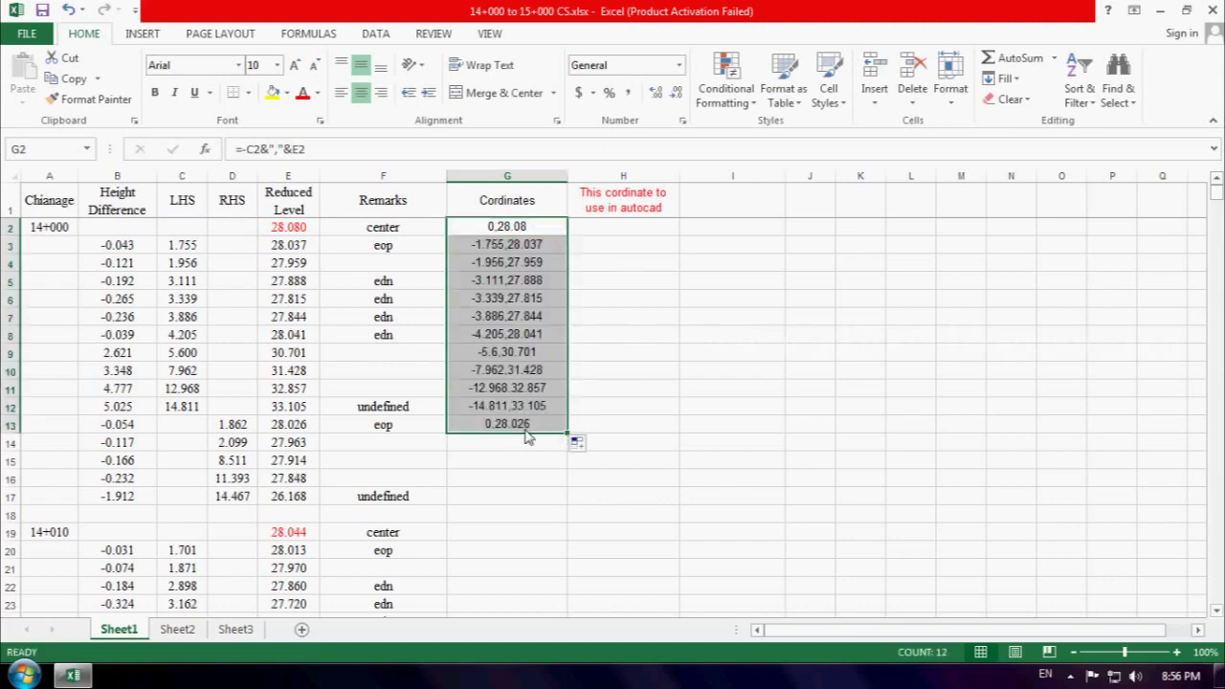
double_click(555, 427)
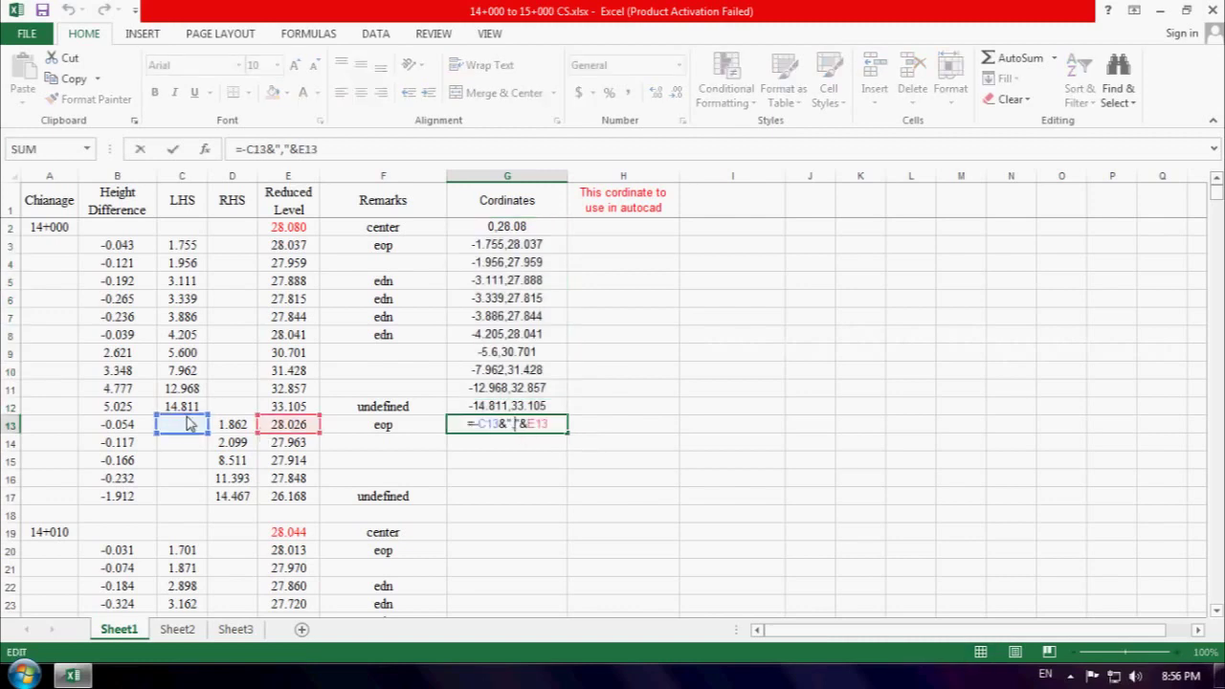
drag(212, 430, 261, 429)
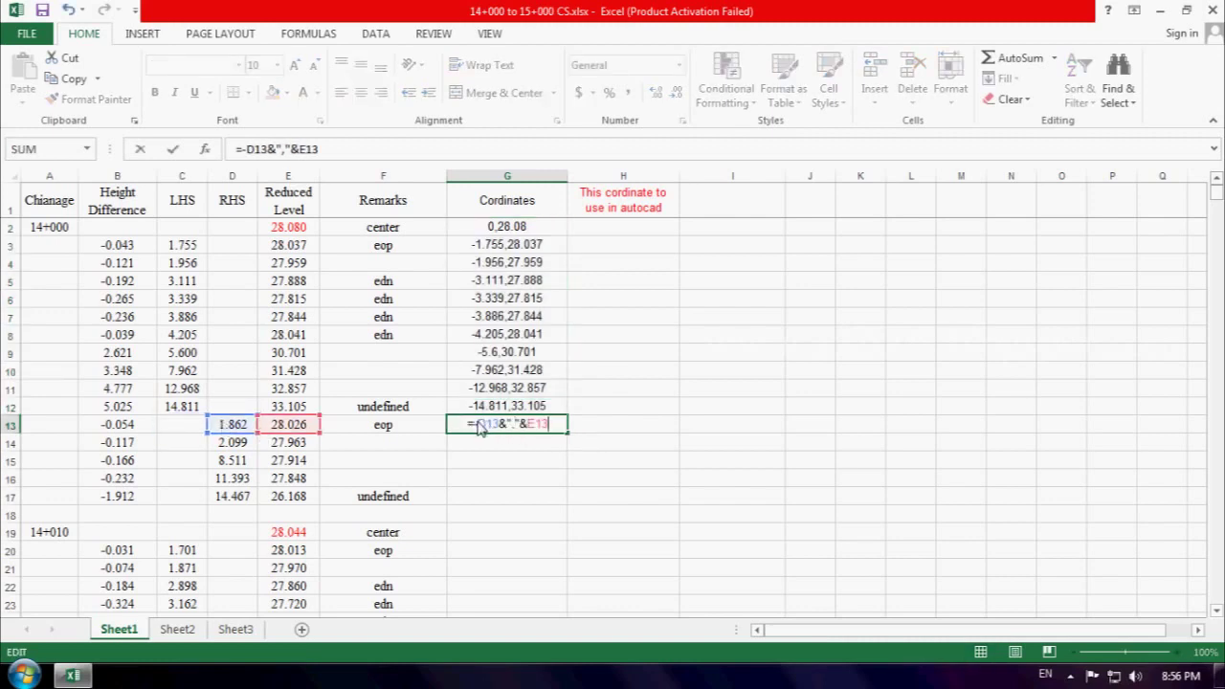
key(Left)
key(Left)
key(Left)
key(BackSpace)
key(Return)
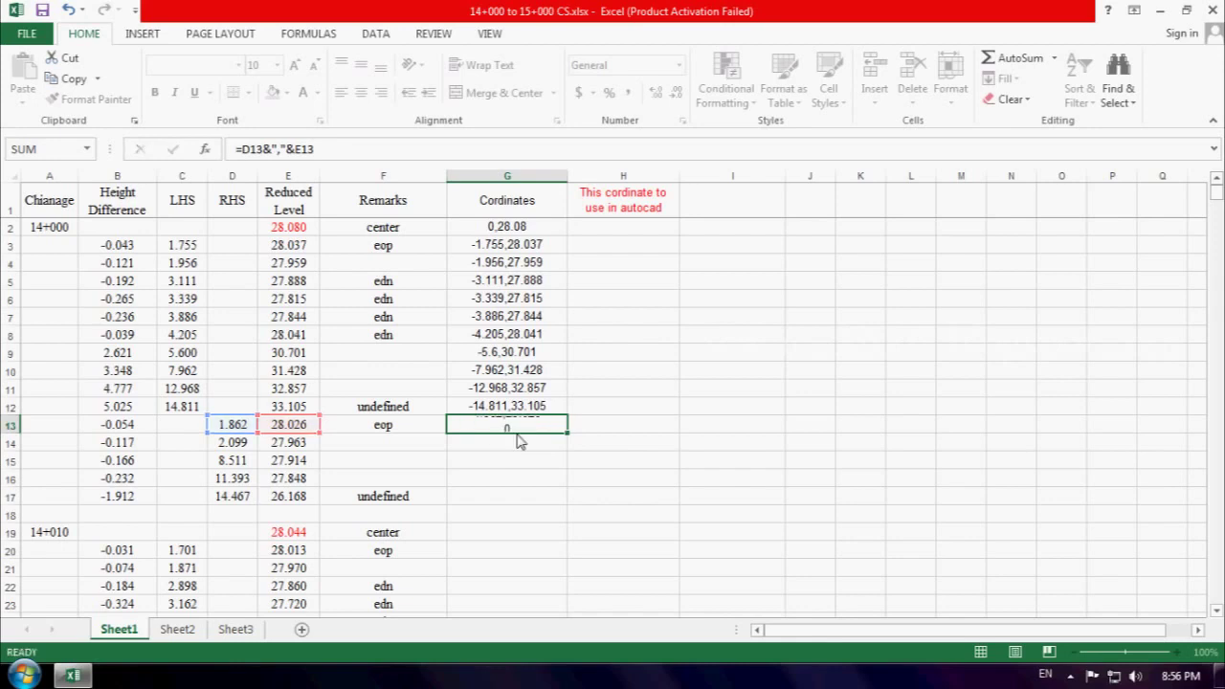
key(Up)
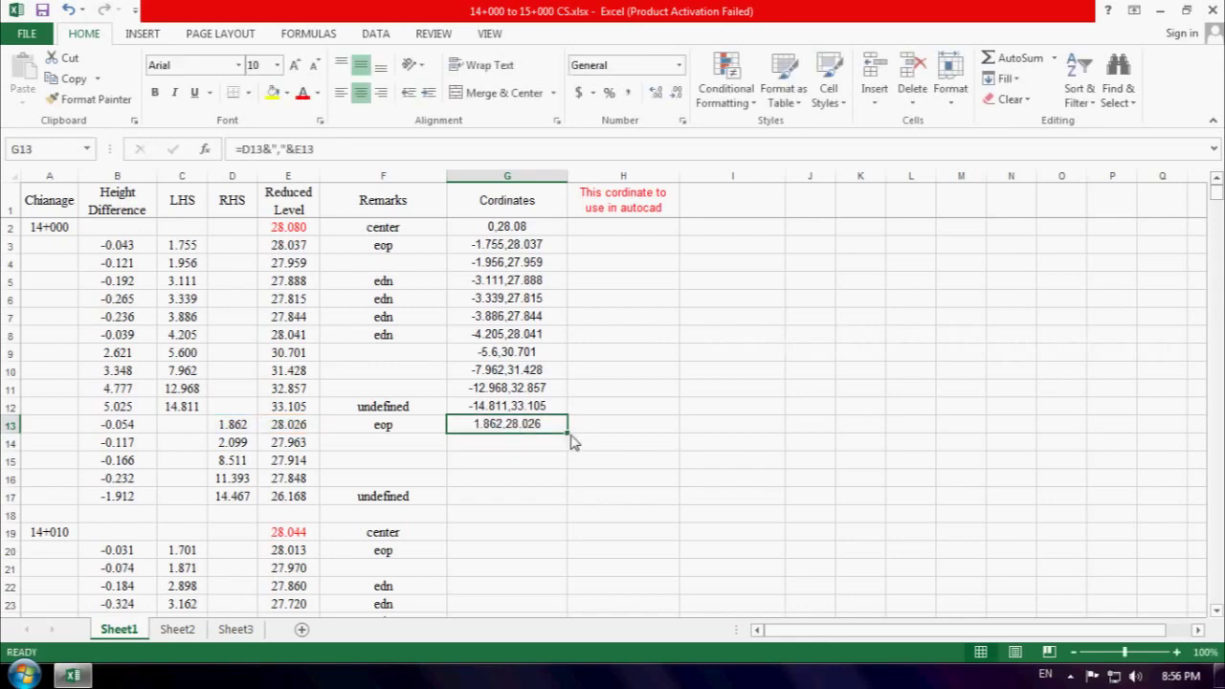
drag(567, 434, 564, 505)
click(619, 431)
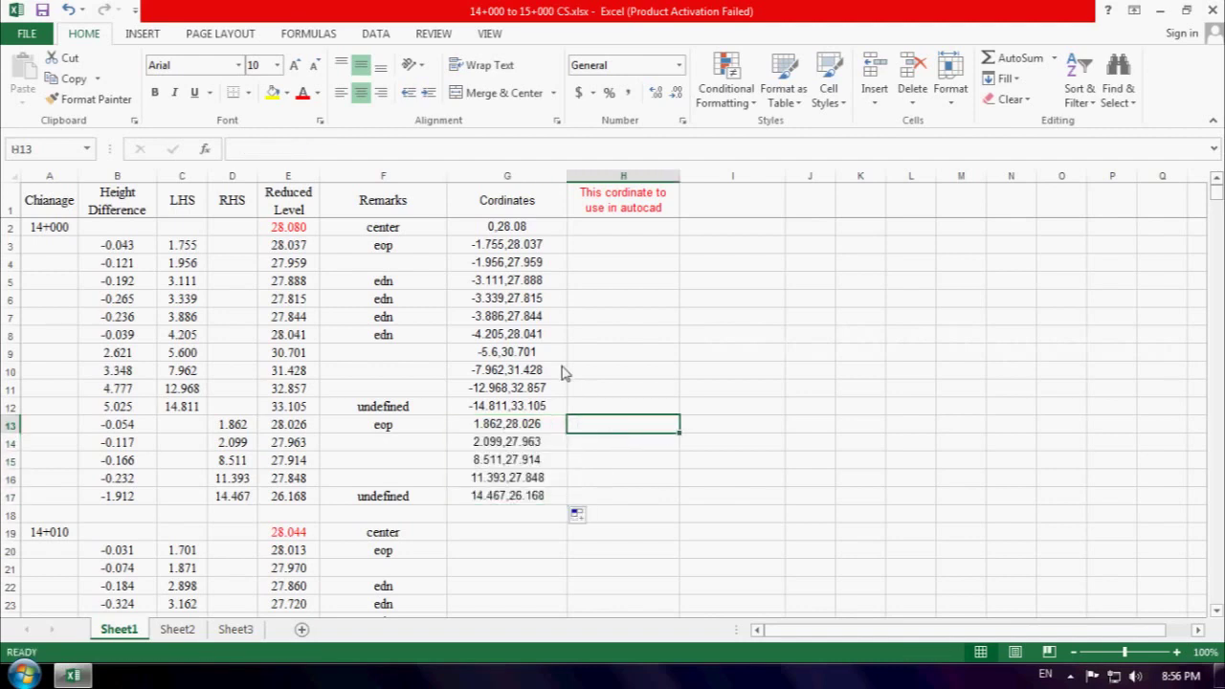
- Copy G2:G12 and paste them as values into H2:H12
scroll(562, 372, down, 1)
scroll(563, 371, up, 1)
drag(514, 229, 514, 409)
right_click(514, 410)
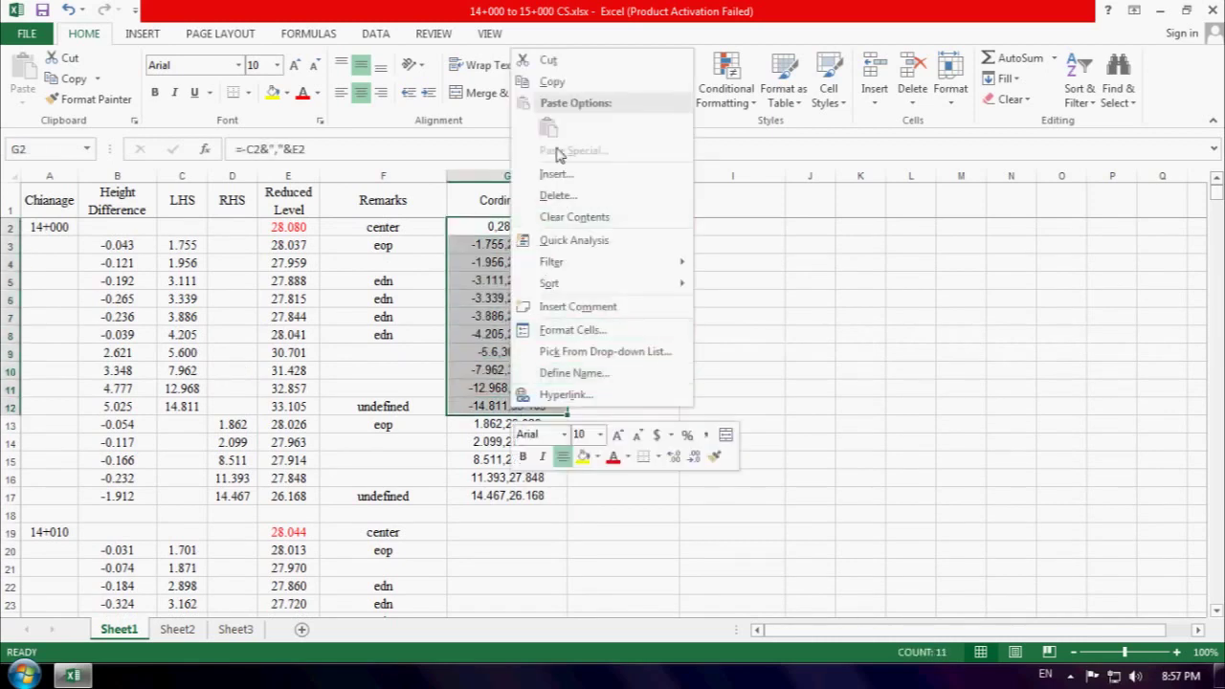
click(560, 90)
click(614, 237)
right_click(613, 238)
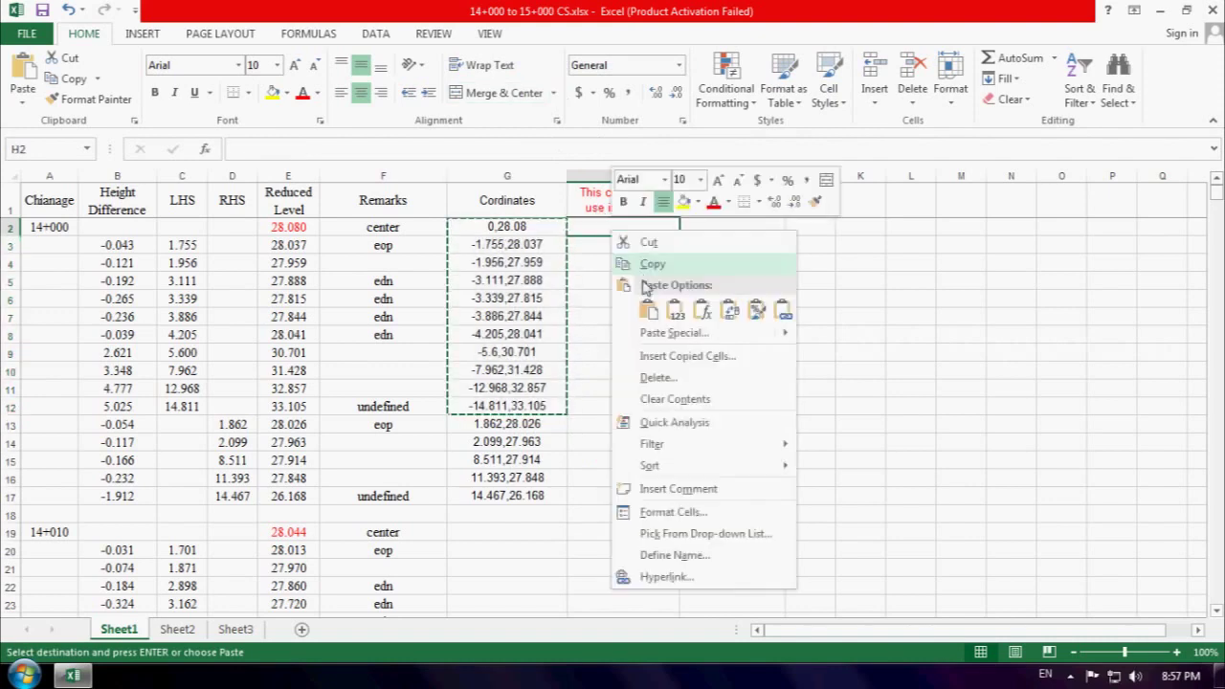
click(667, 308)
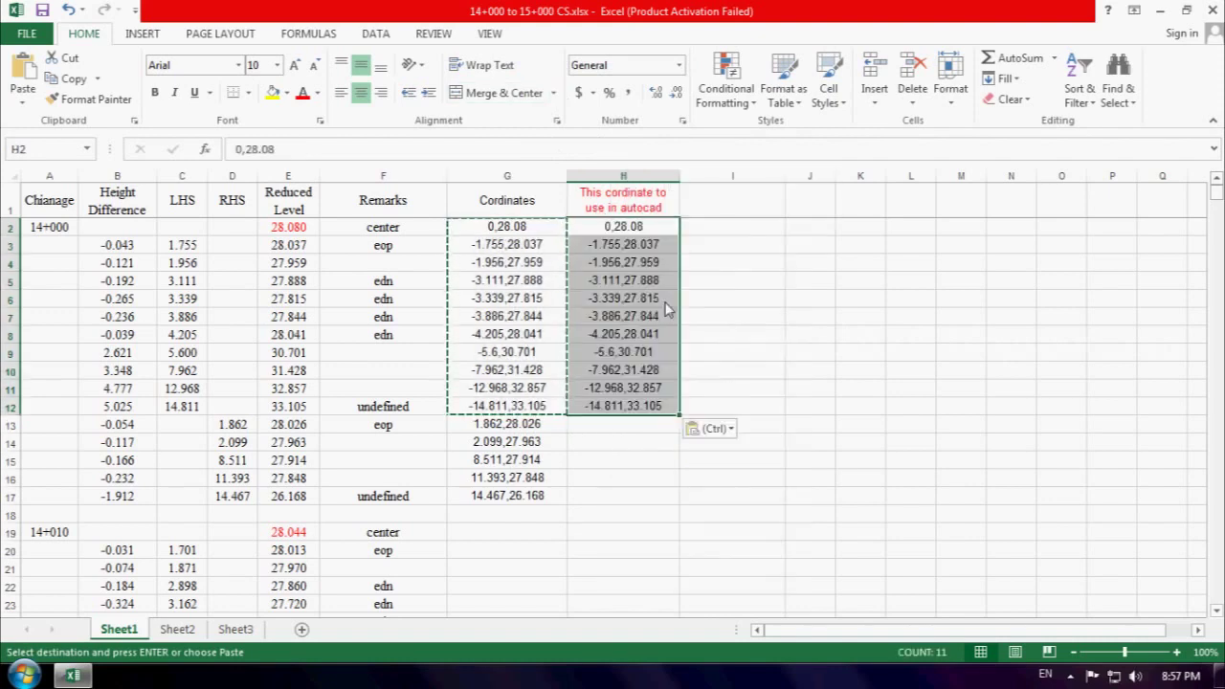
- Sort H2:H12 Z to A, limited to the current selection
click(1080, 94)
click(1110, 143)
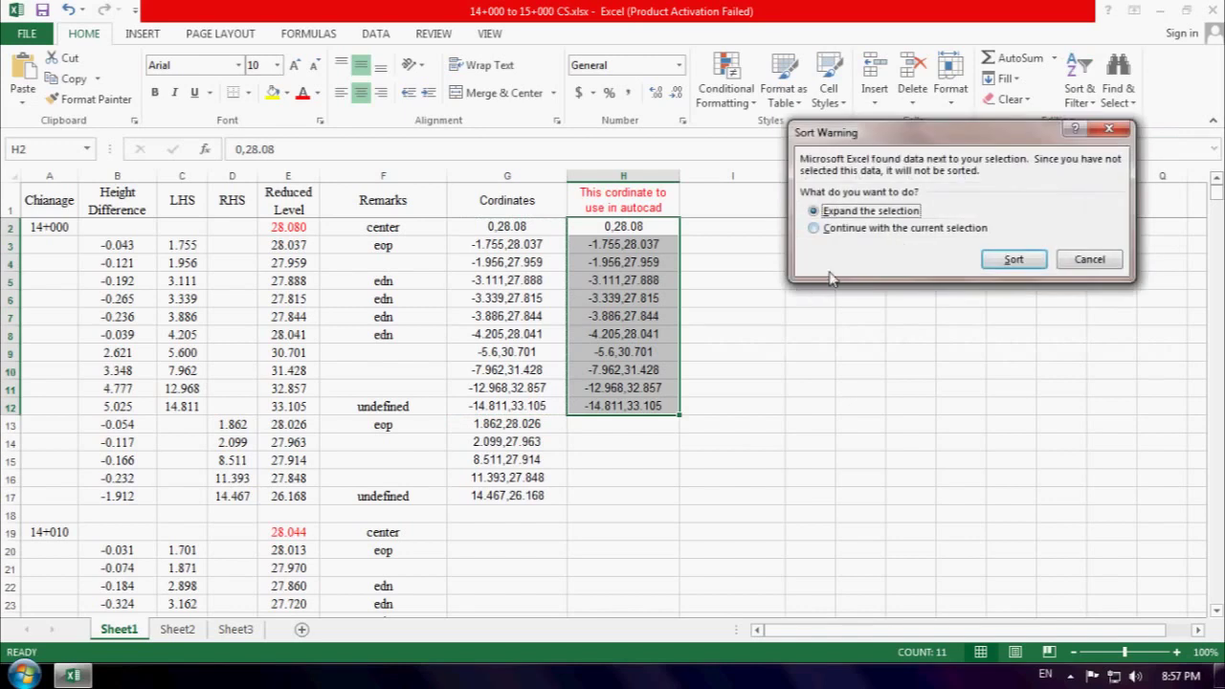
click(906, 230)
click(1004, 260)
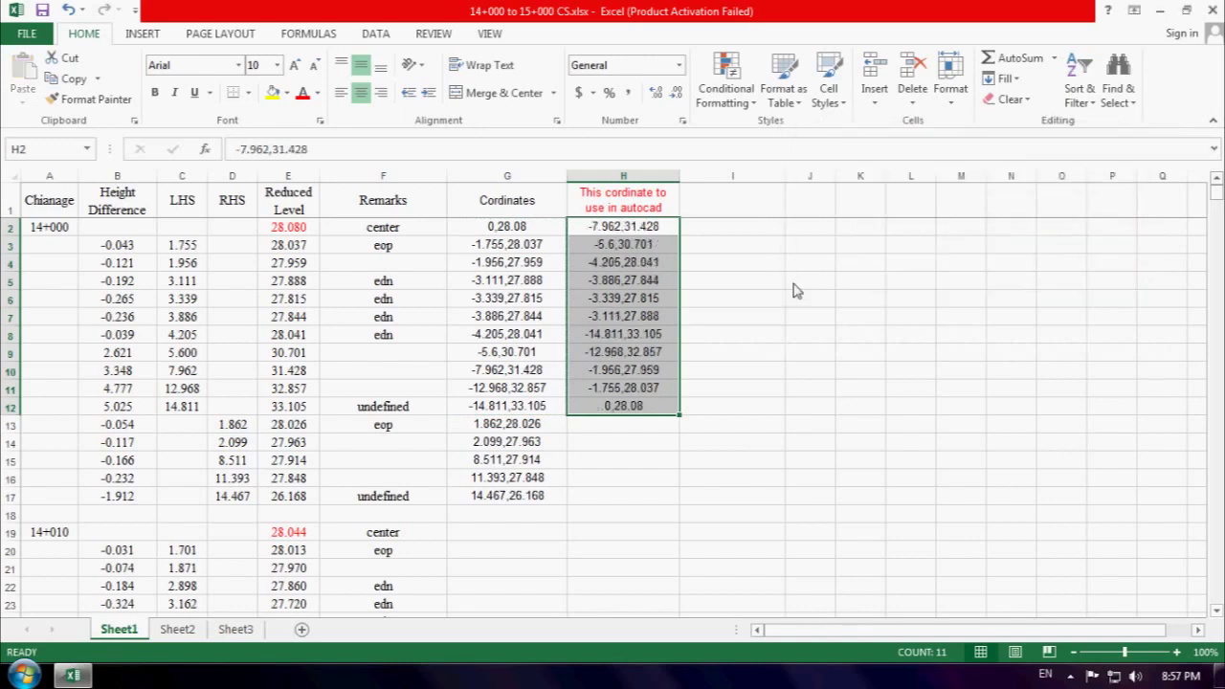
click(623, 352)
- Move -14.811,33.105 and -12.968,32.857 to H2:H3, shifting the other coordinates down to H12
mouse_move(622, 334)
mouse_down()
mouse_move(623, 351)
mouse_move(710, 342)
mouse_up()
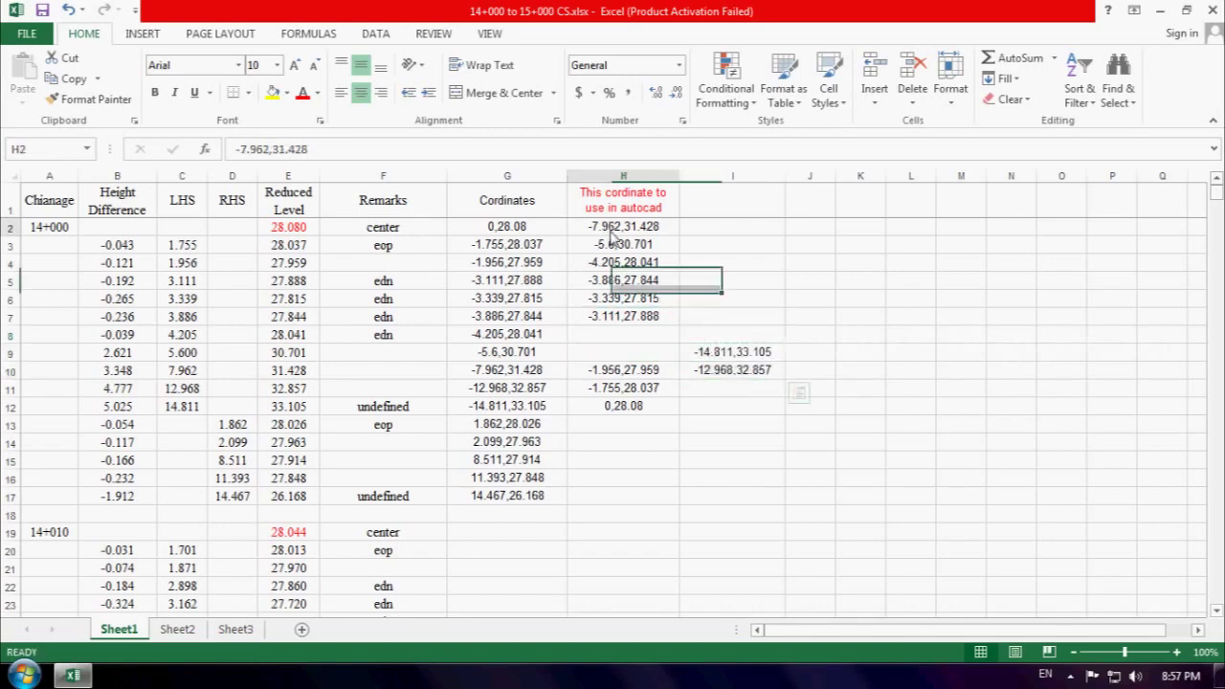
drag(604, 227, 643, 317)
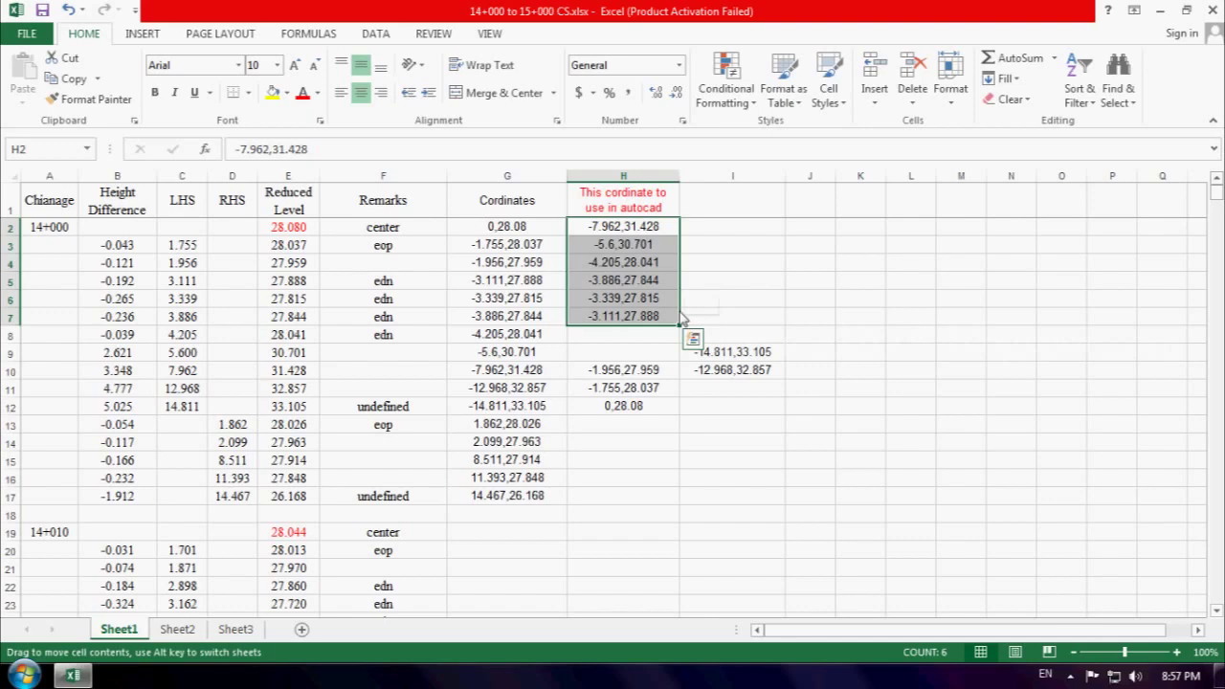
drag(684, 297, 684, 333)
click(740, 354)
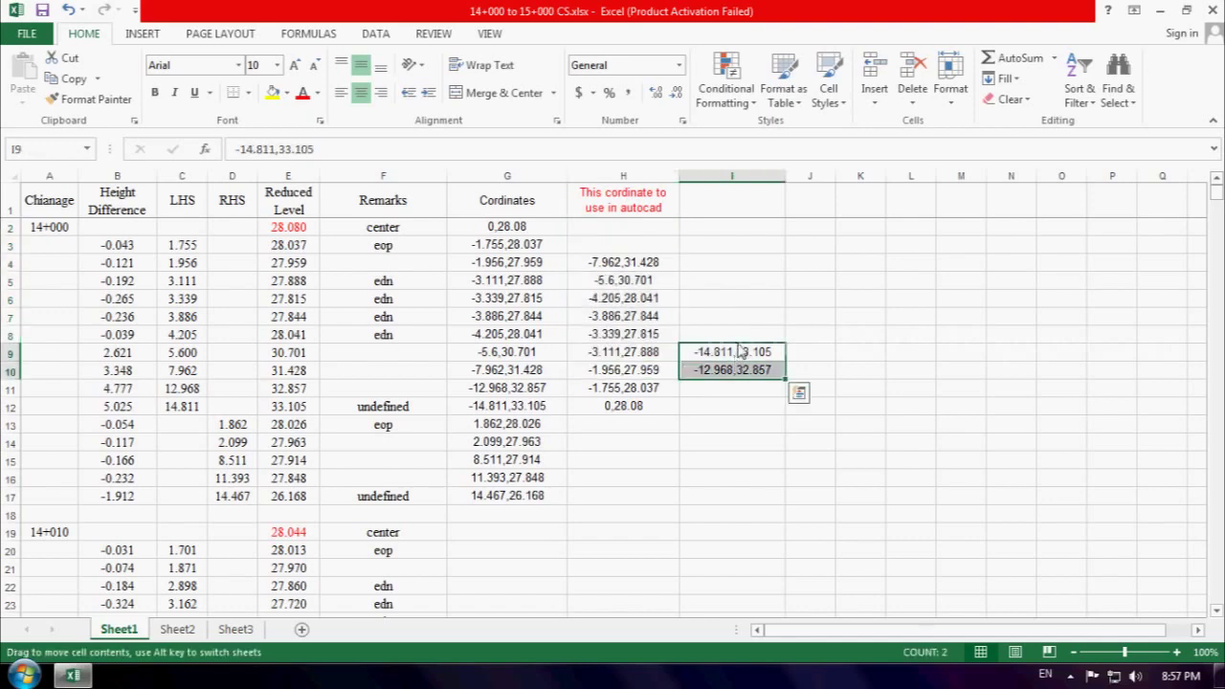
drag(740, 352, 628, 226)
click(630, 407)
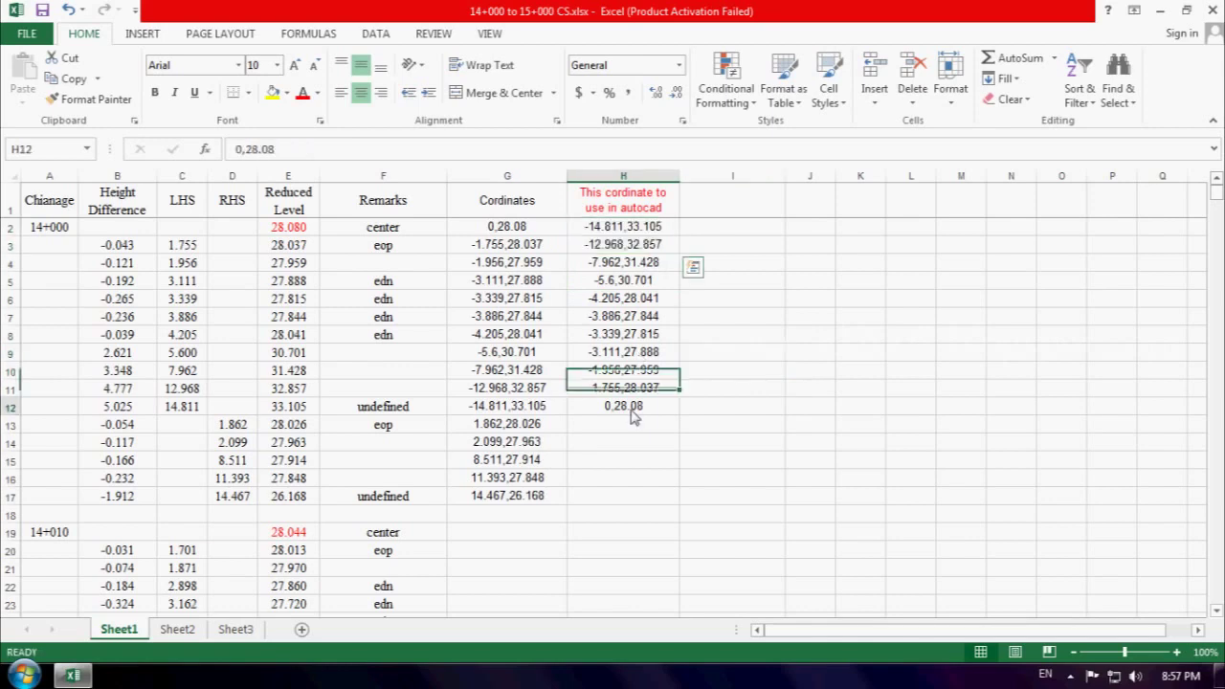
drag(507, 426, 512, 509)
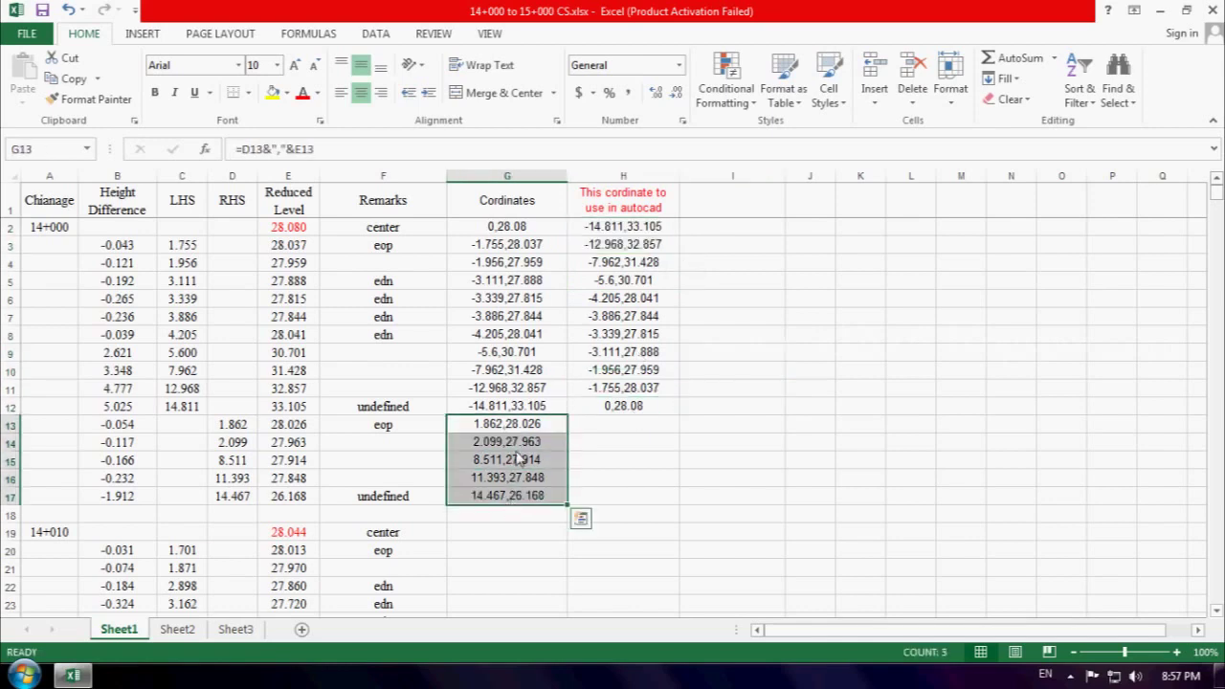
- Paste G13:G17 as values into H13:H17, 1.862,28.026 through 14.467,26.168
right_click(516, 433)
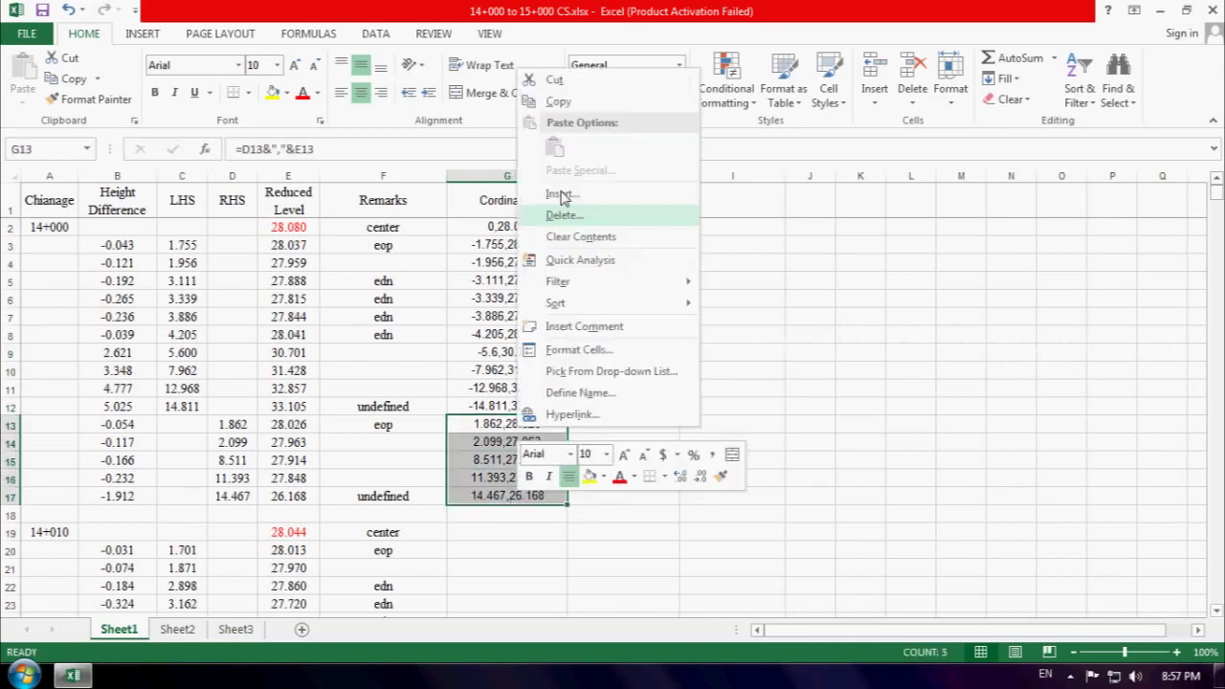
click(561, 103)
click(630, 431)
right_click(627, 428)
click(689, 149)
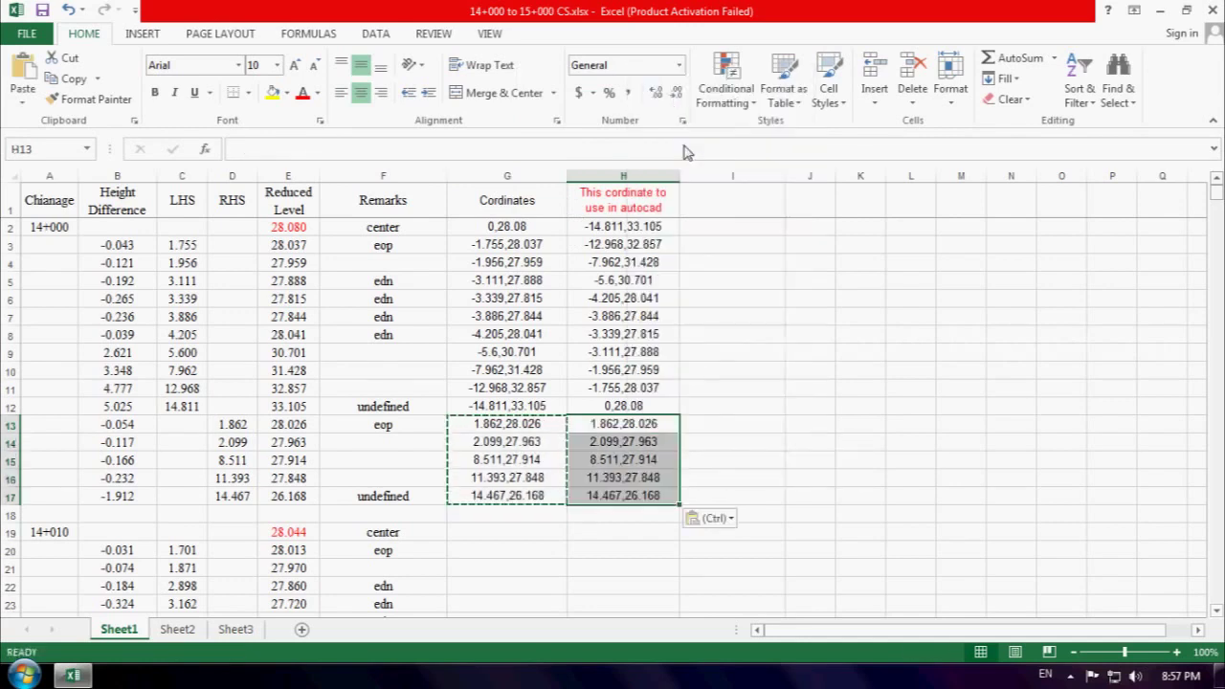
click(674, 445)
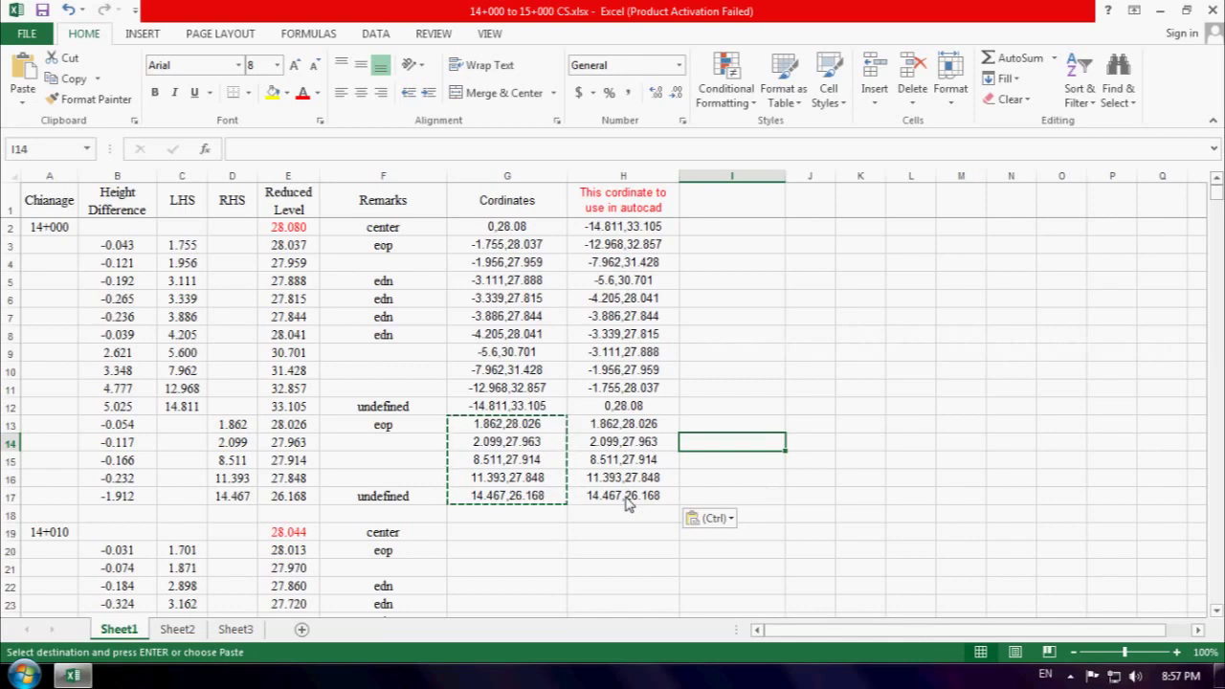
key(Escape)
scroll(624, 503, down, 3)
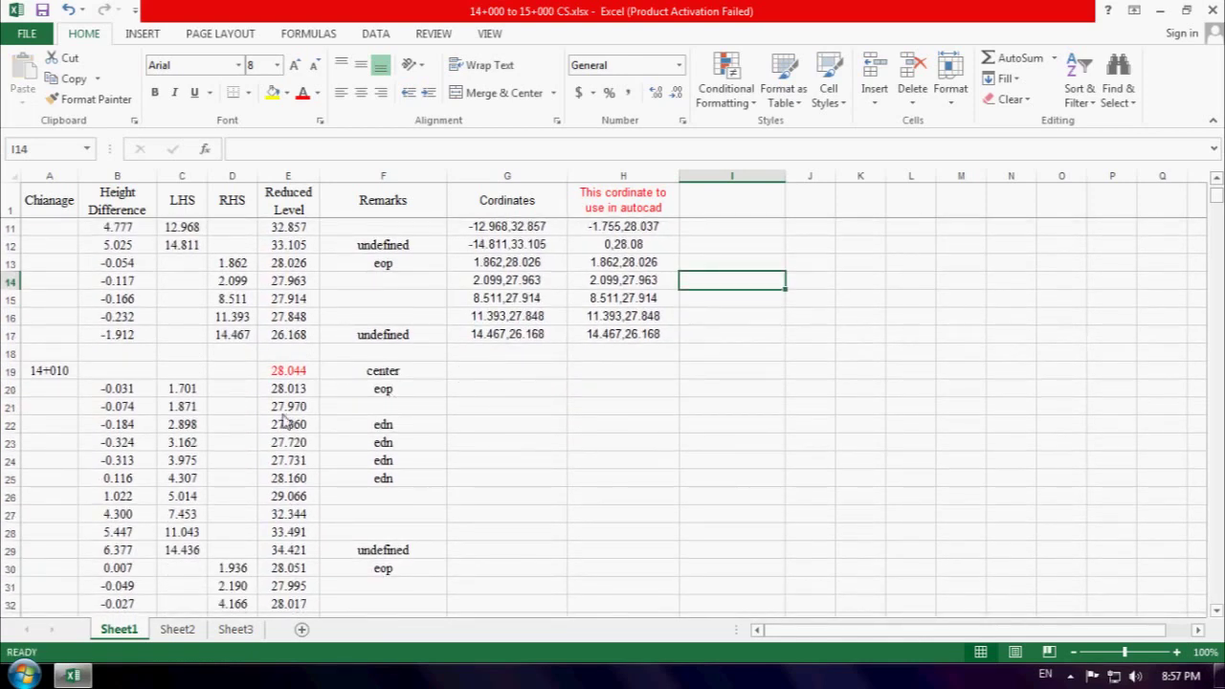
scroll(397, 431, up, 3)
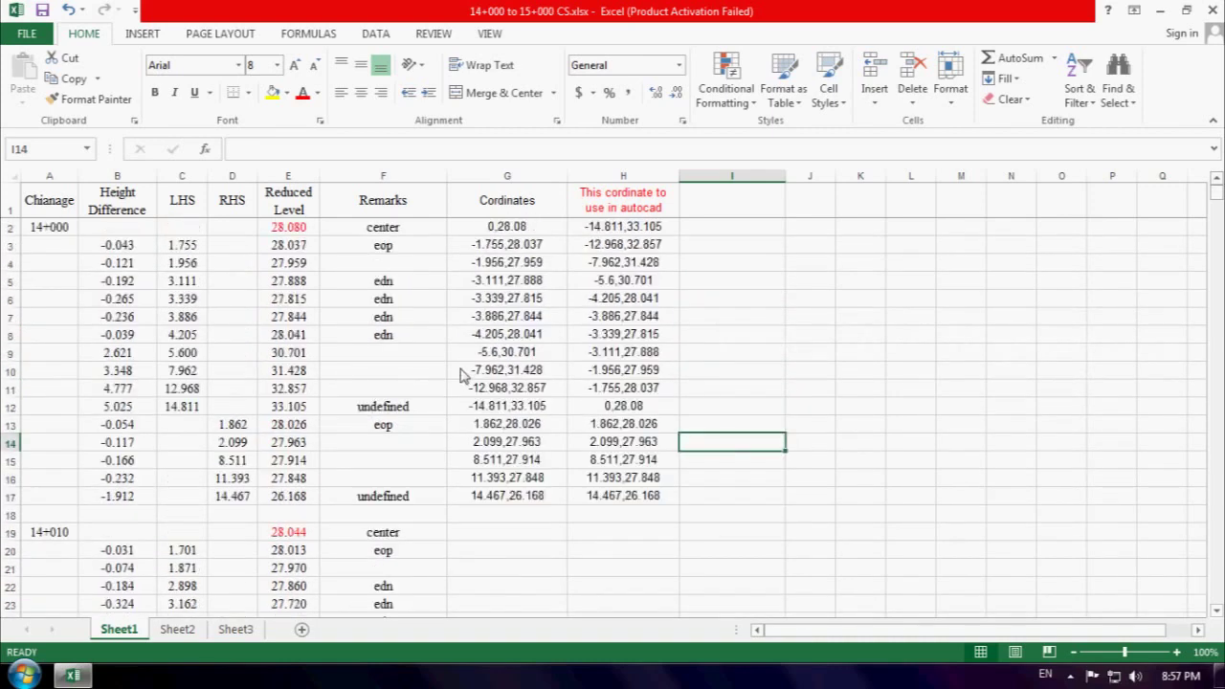
- Copy the G9 left-side formula into G19 and fill it down to G29
right_click(506, 354)
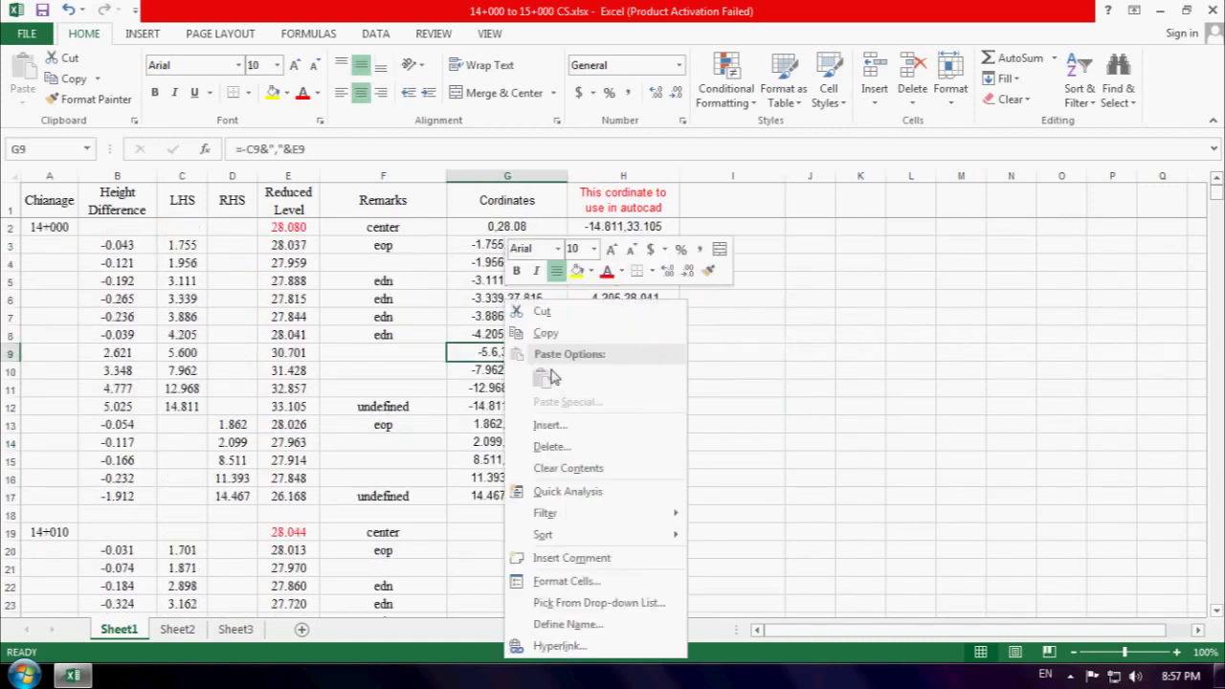
click(545, 333)
scroll(533, 402, down, 2)
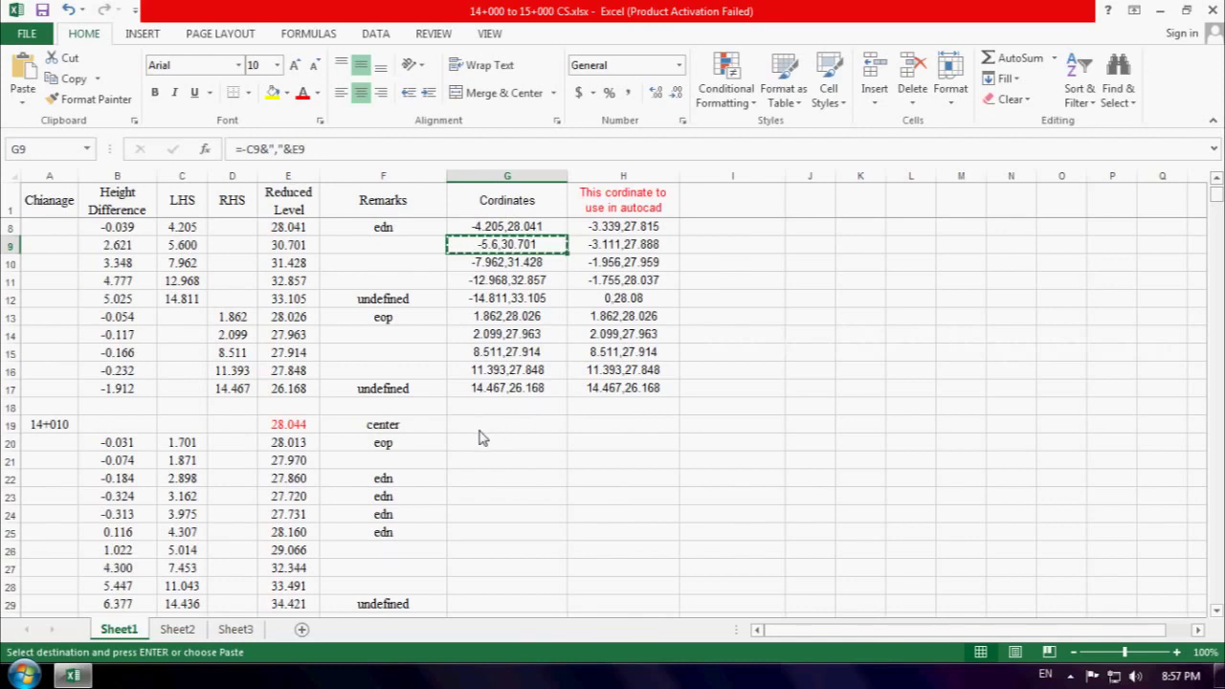
click(481, 427)
right_click(495, 428)
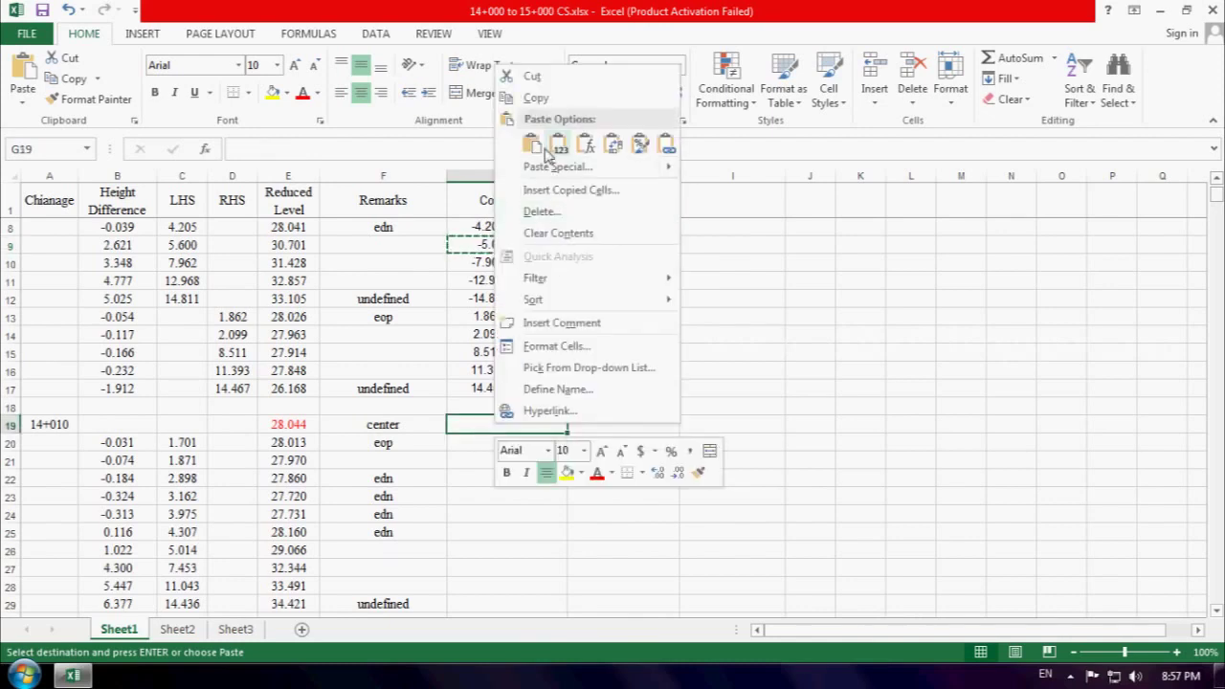
click(533, 144)
double_click(508, 426)
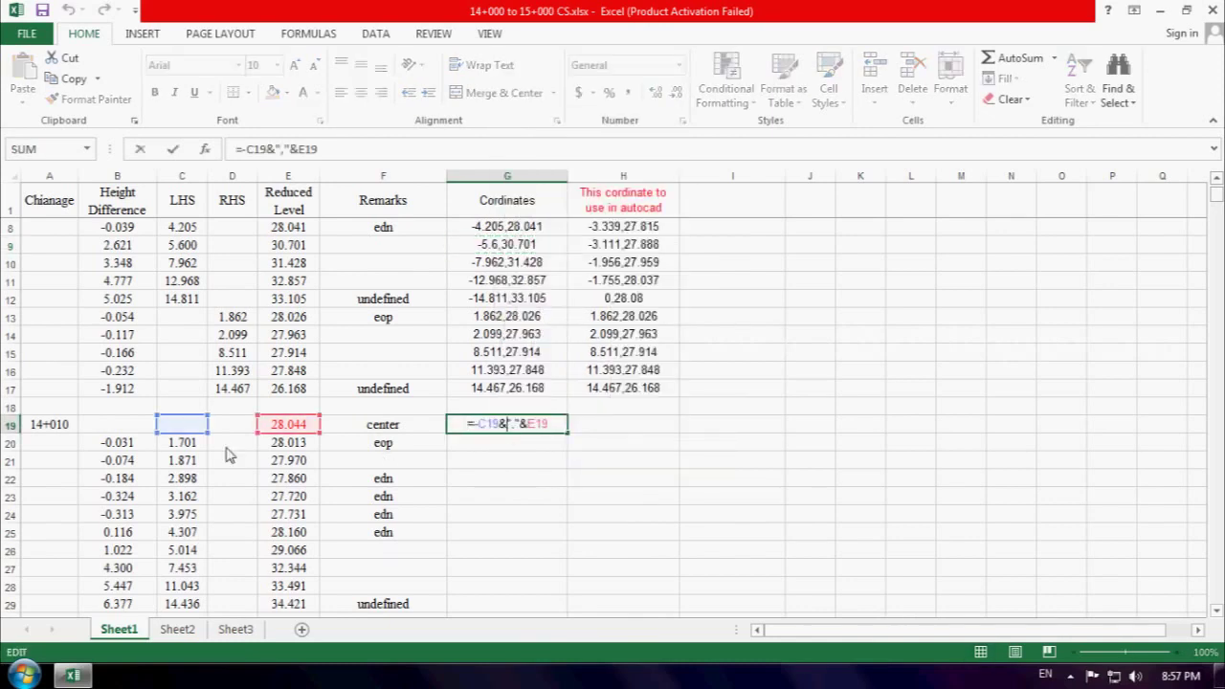
scroll(565, 384, down, 1)
key(Escape)
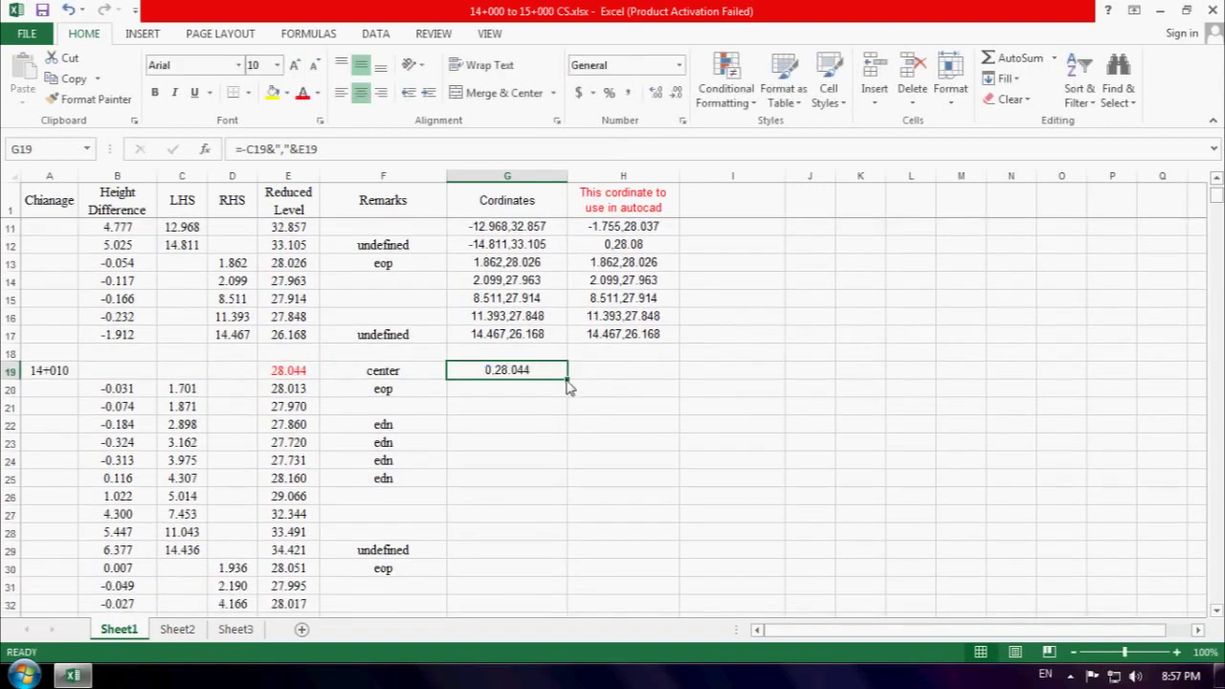
drag(566, 379, 541, 553)
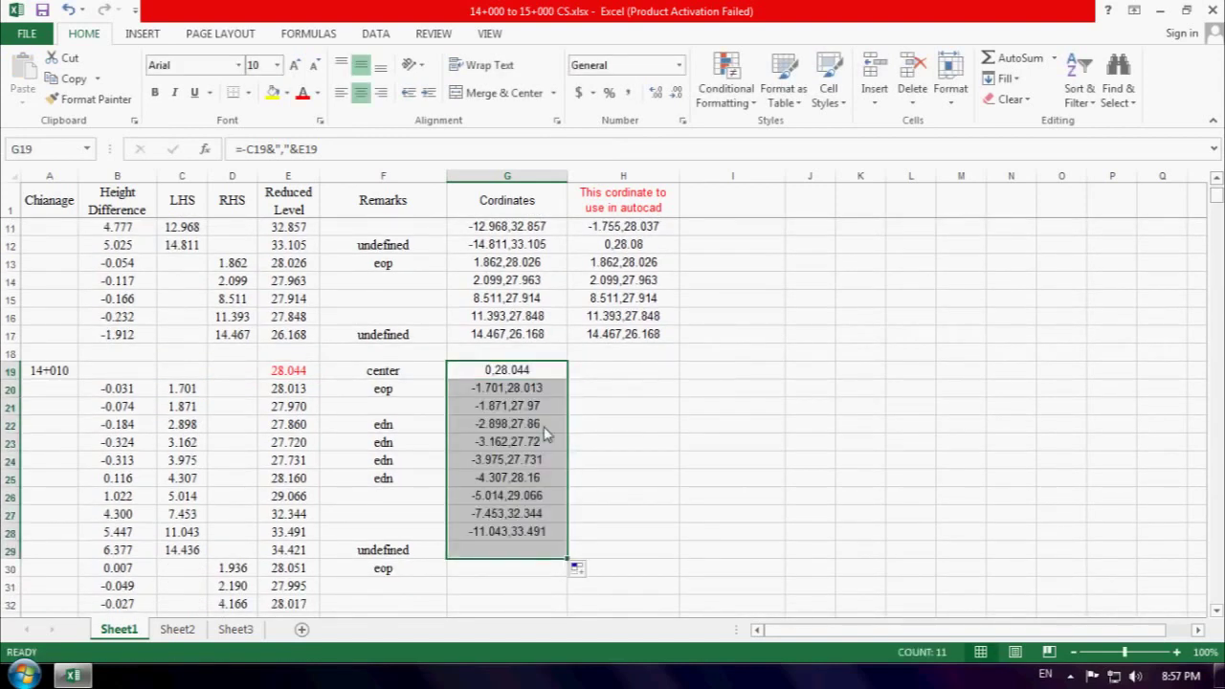
- Copy the G17 right-side formula into G30 and fill it down to G35
right_click(553, 333)
click(562, 361)
scroll(558, 357, down, 1)
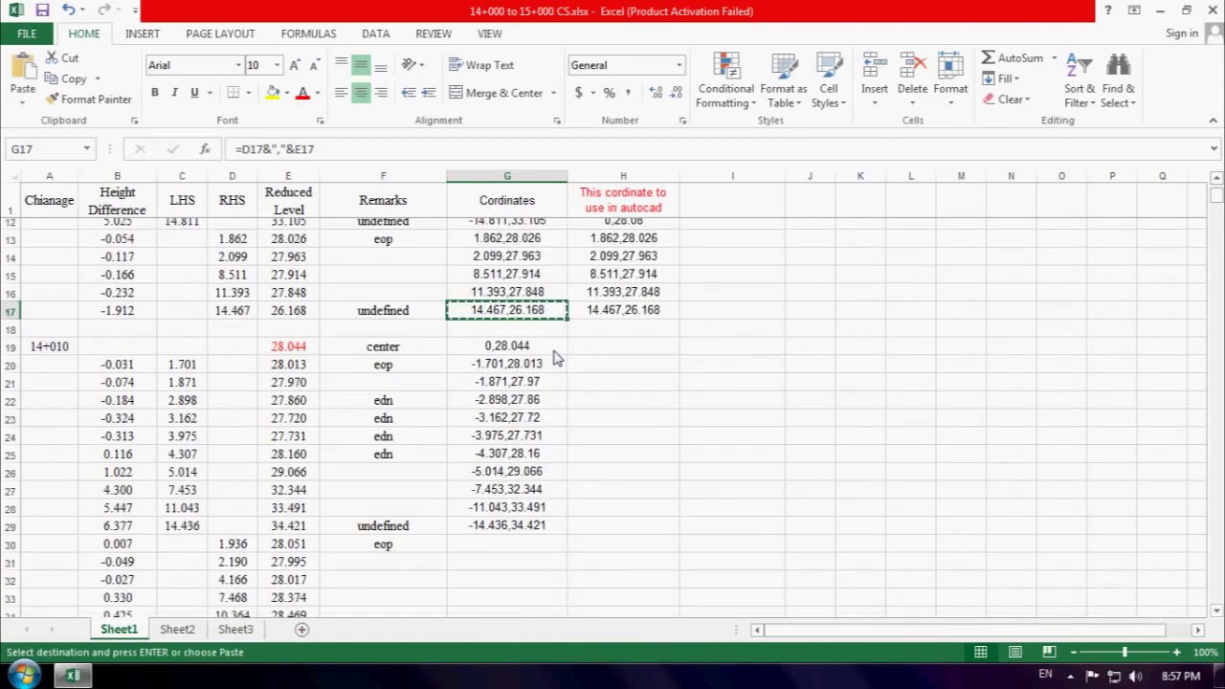
scroll(557, 356, down, 2)
click(497, 460)
right_click(499, 465)
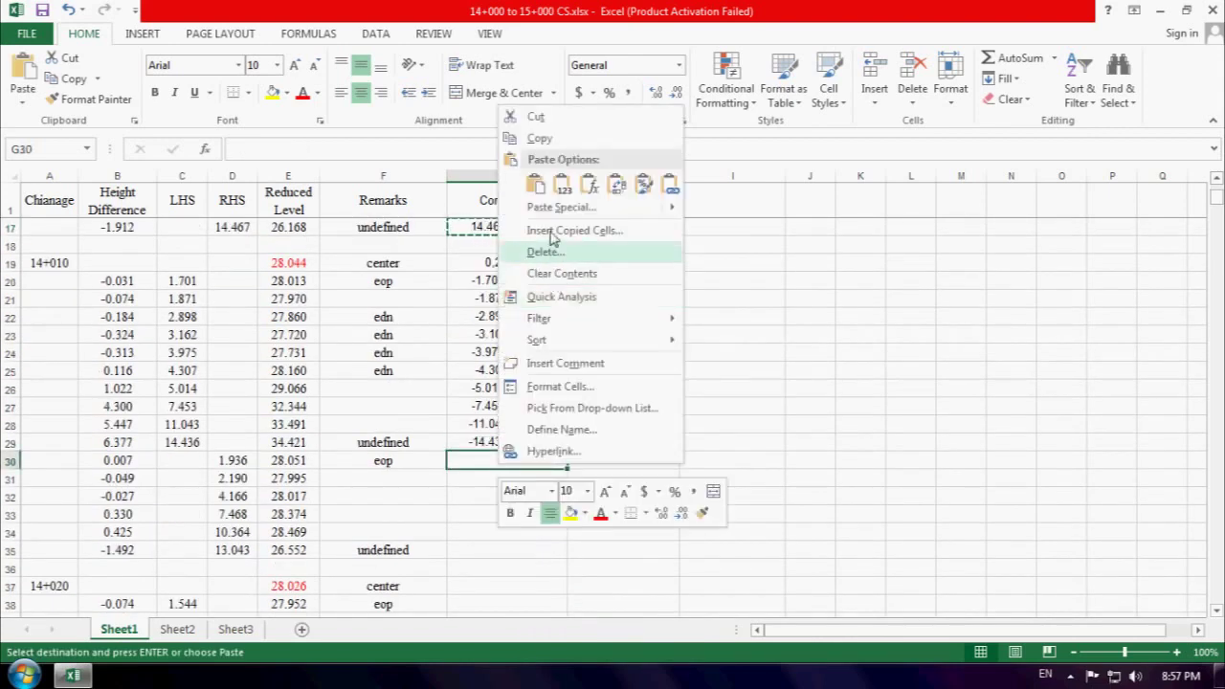
click(536, 185)
double_click(507, 460)
key(Escape)
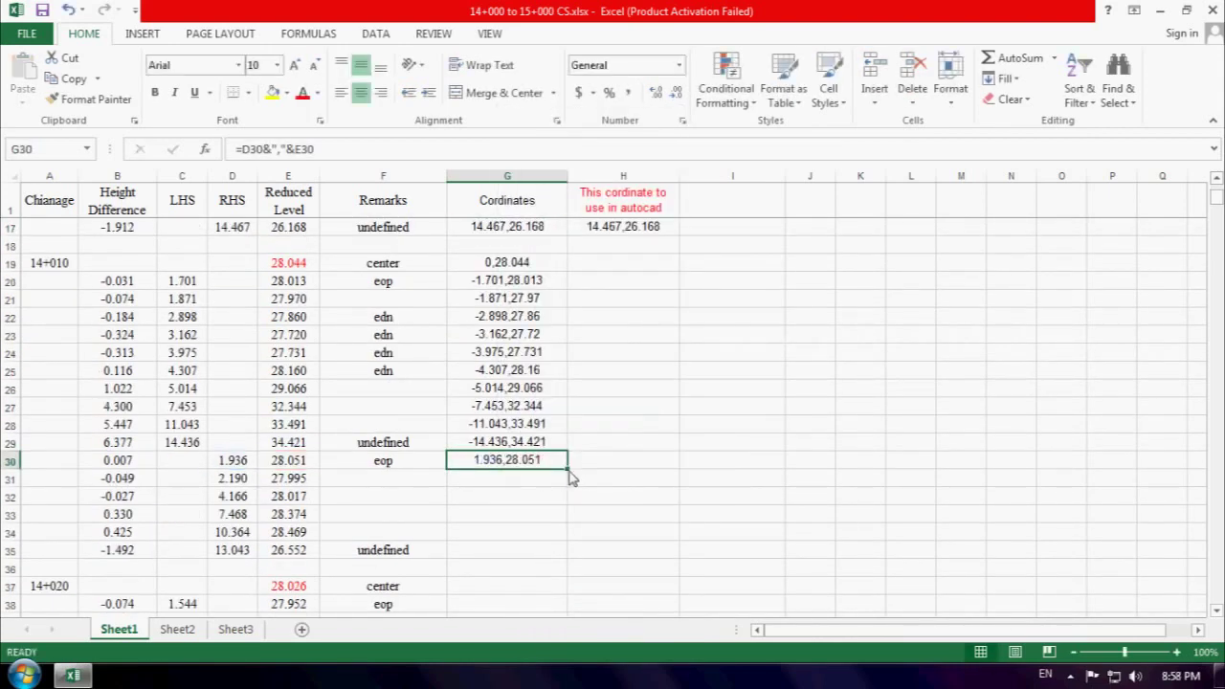
drag(569, 476, 572, 555)
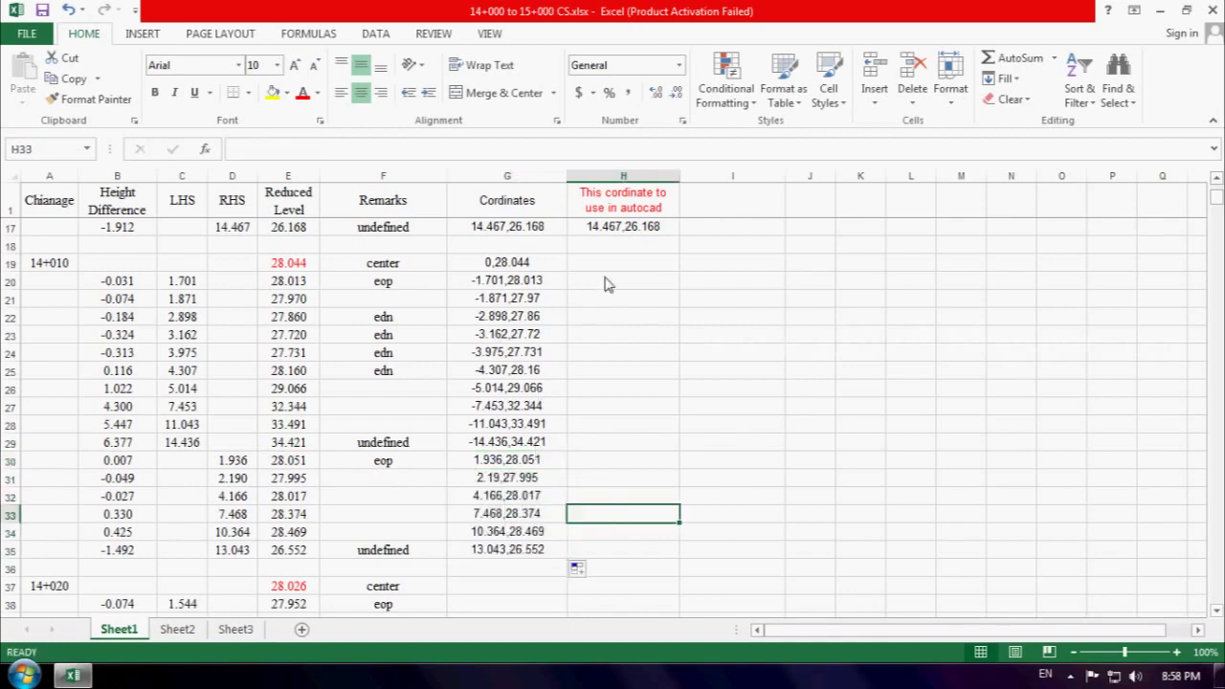
scroll(606, 292, up, 1)
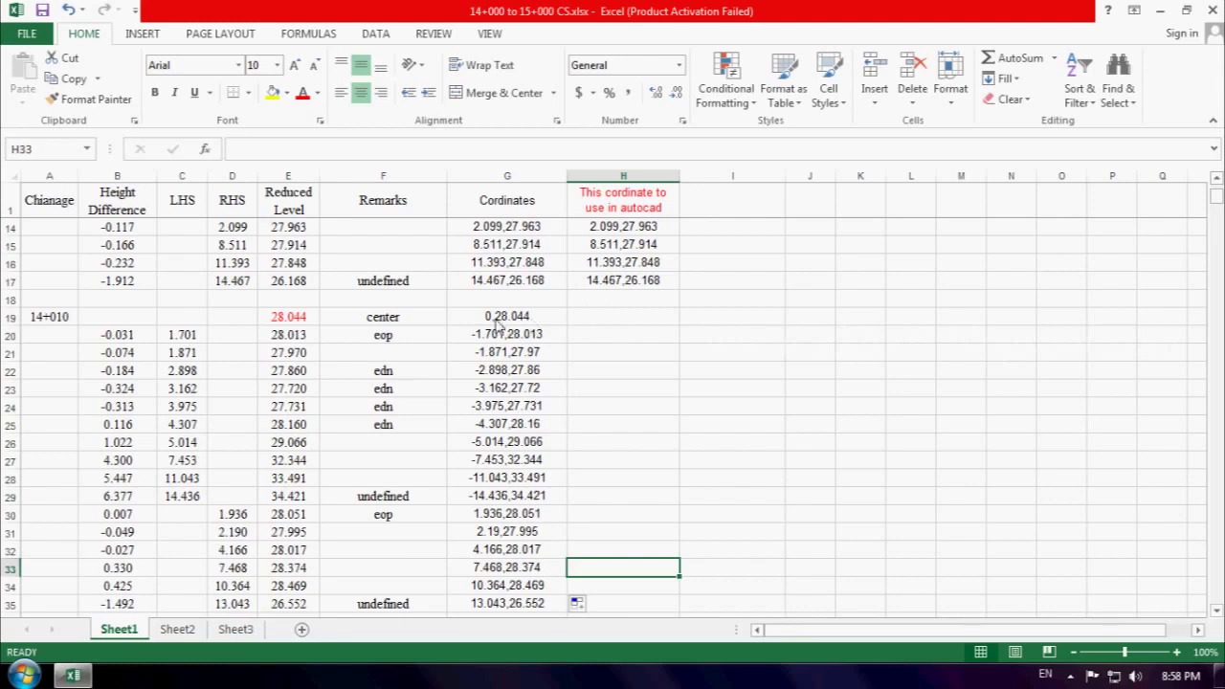
- Copy G19:G29 and paste them as values into H19:H29
drag(497, 325, 504, 498)
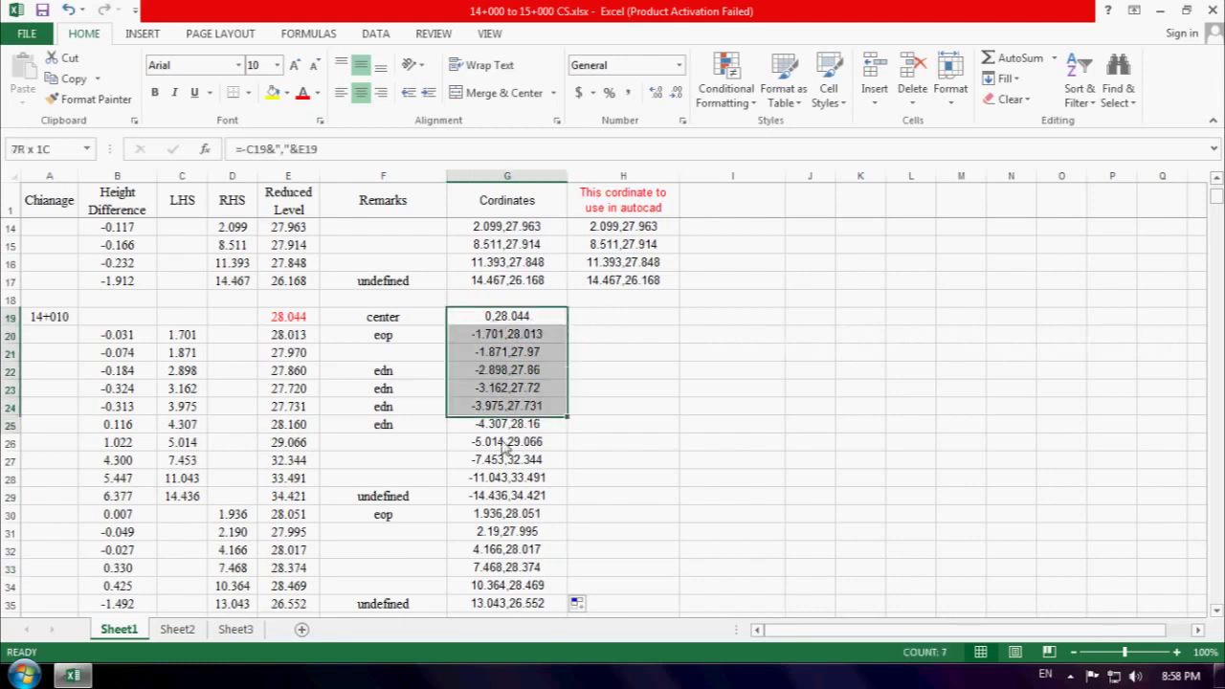
right_click(504, 499)
click(550, 169)
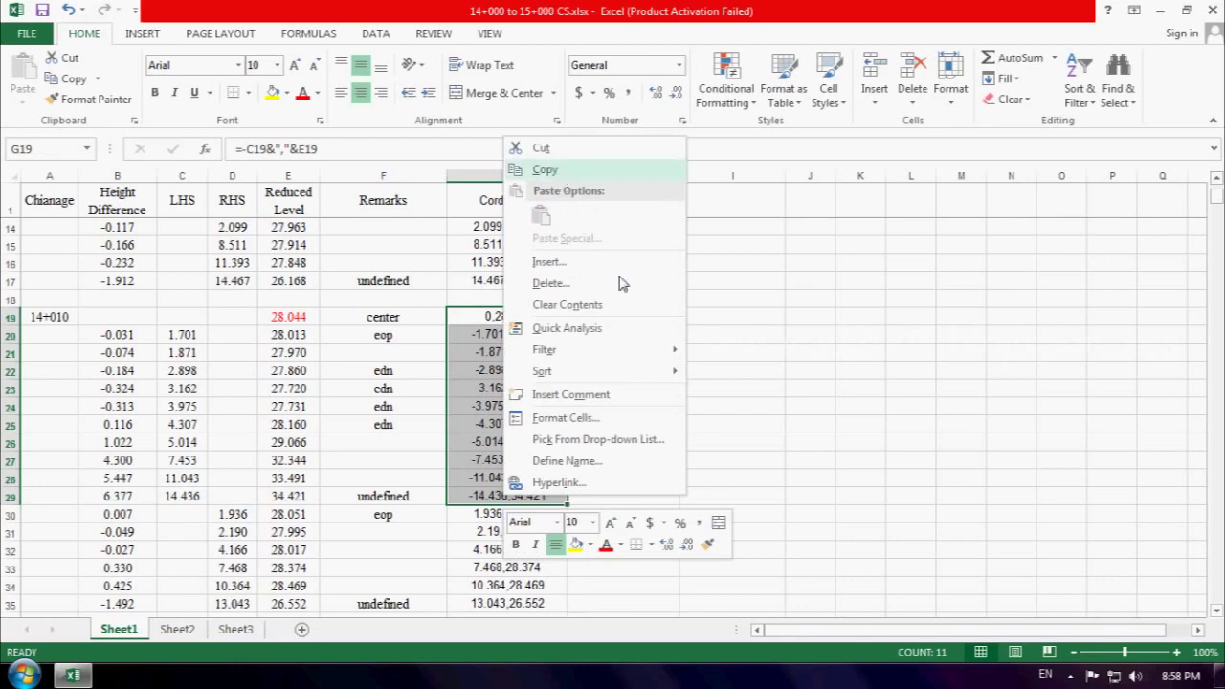
click(618, 319)
right_click(618, 319)
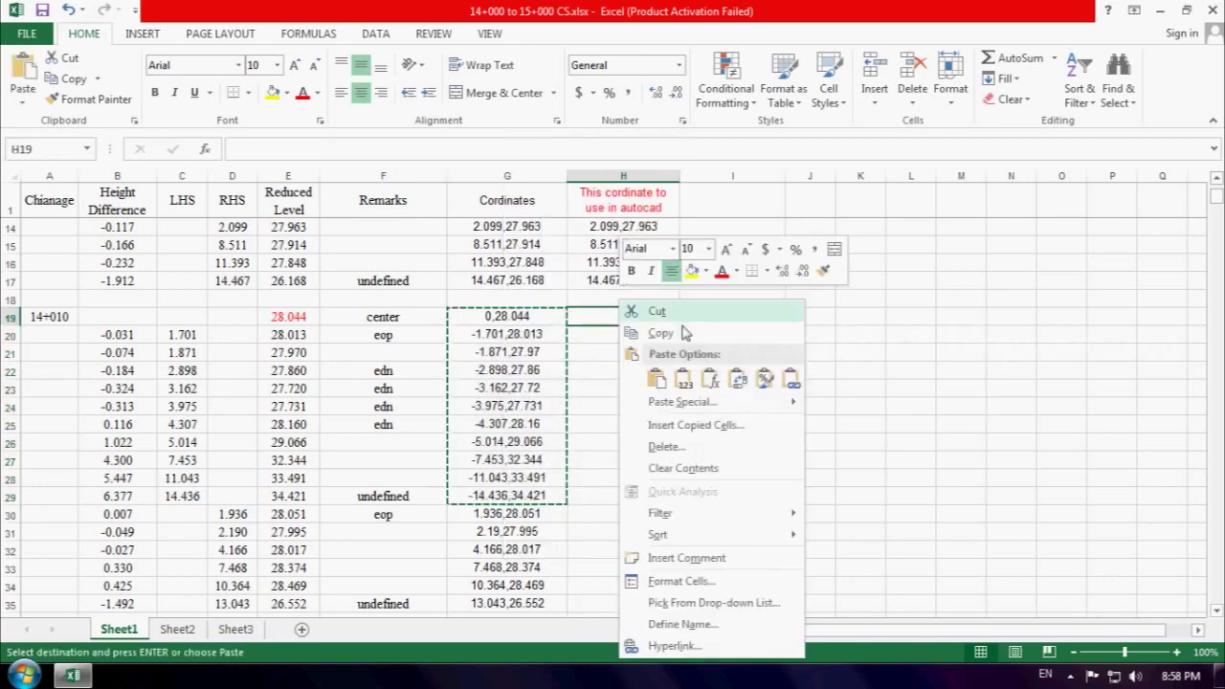
click(683, 381)
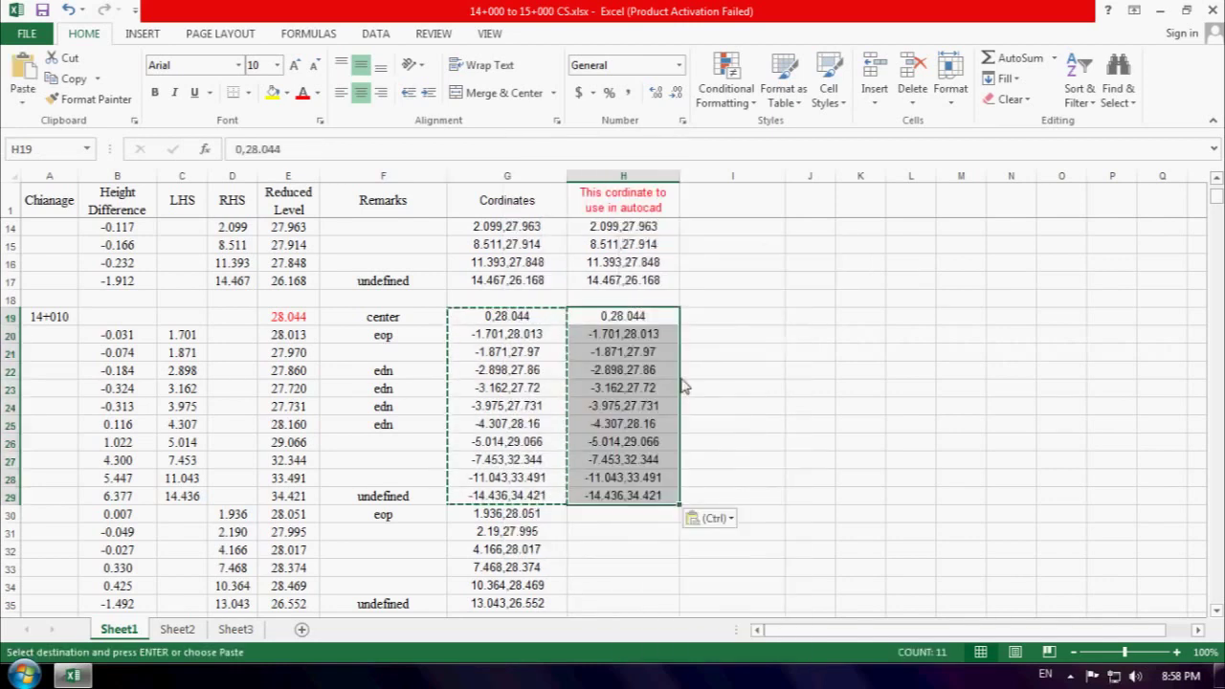
- Sort H19:H29 A to Z, limited to the current selection
click(1079, 95)
click(1088, 124)
click(902, 233)
click(1013, 260)
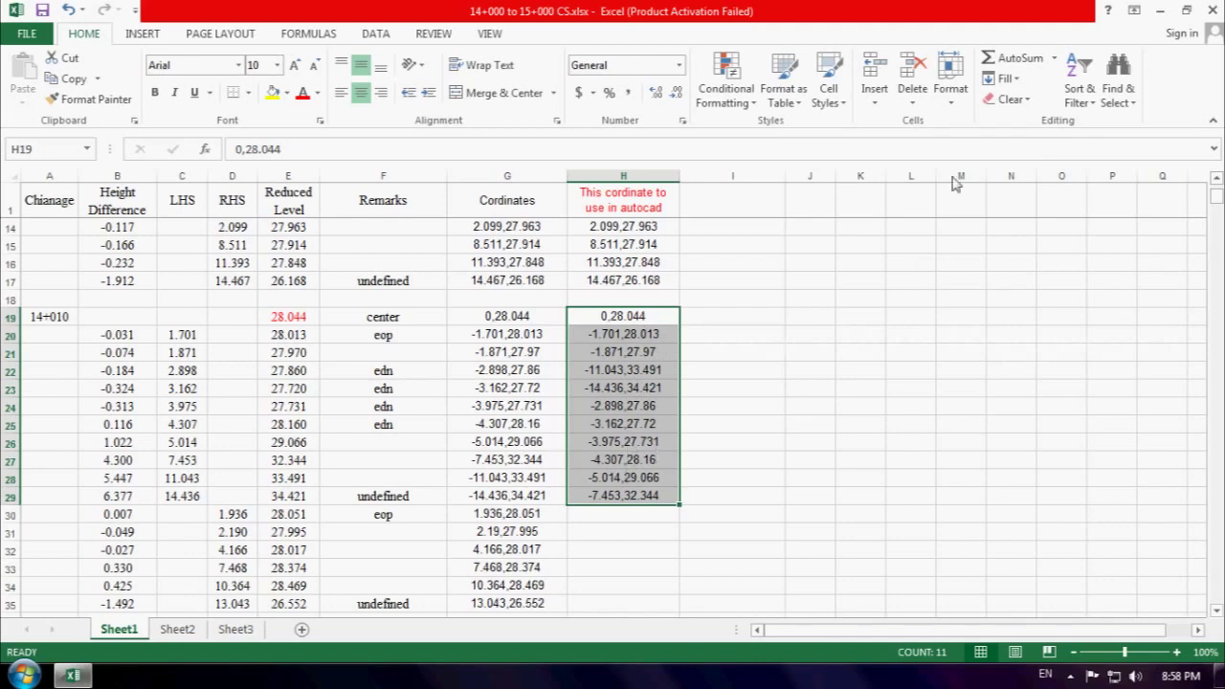
- Re-sort H19:H29 Z to A, limited to the current selection
click(1069, 96)
click(1084, 143)
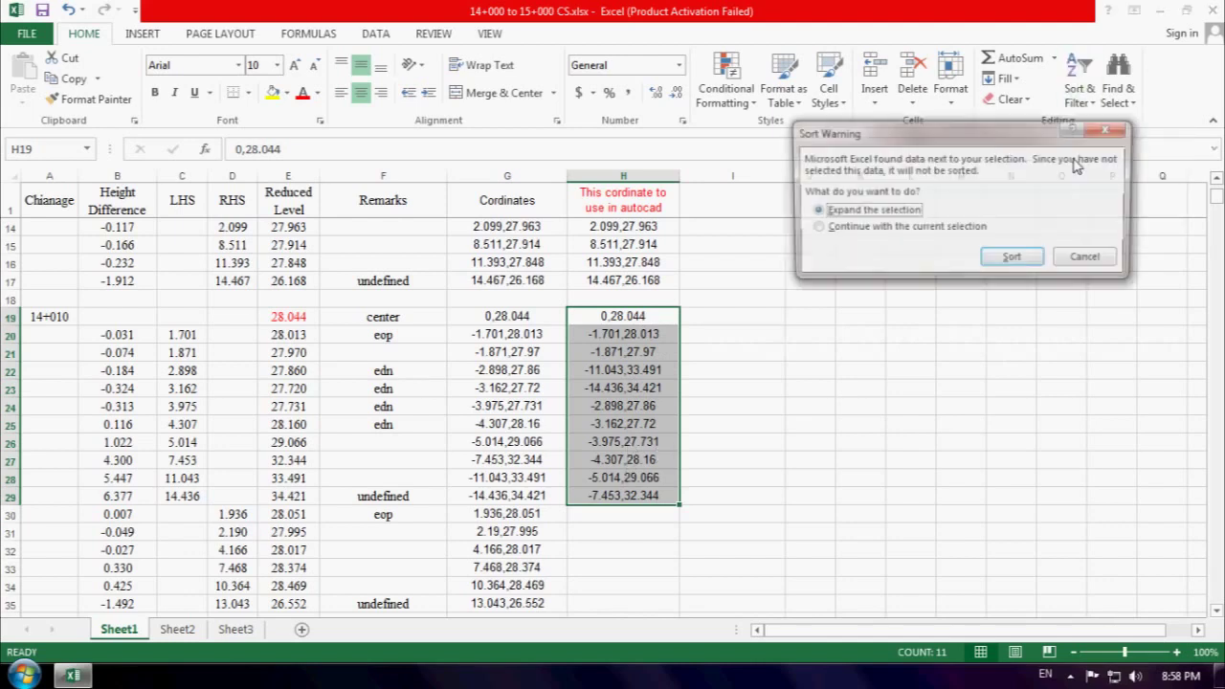
click(904, 227)
click(1010, 259)
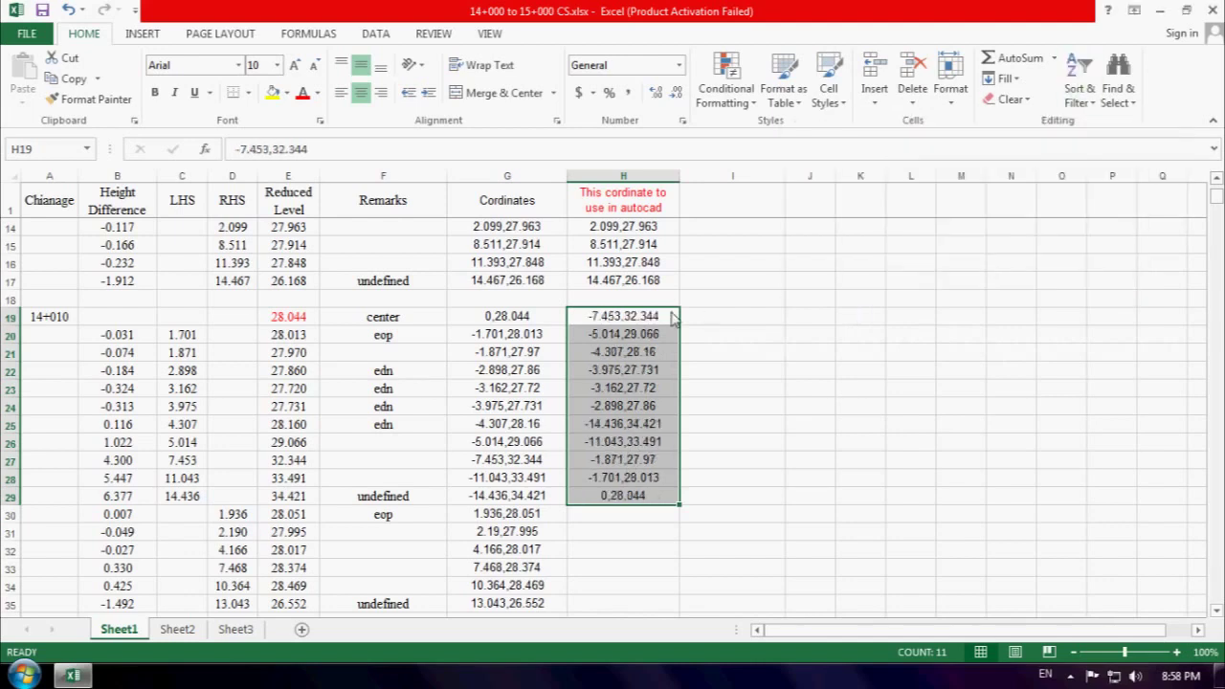
- Move -14.436,34.421 and -11.043,33.491 to the top of H19, shifting the rest down two rows
drag(612, 425, 612, 442)
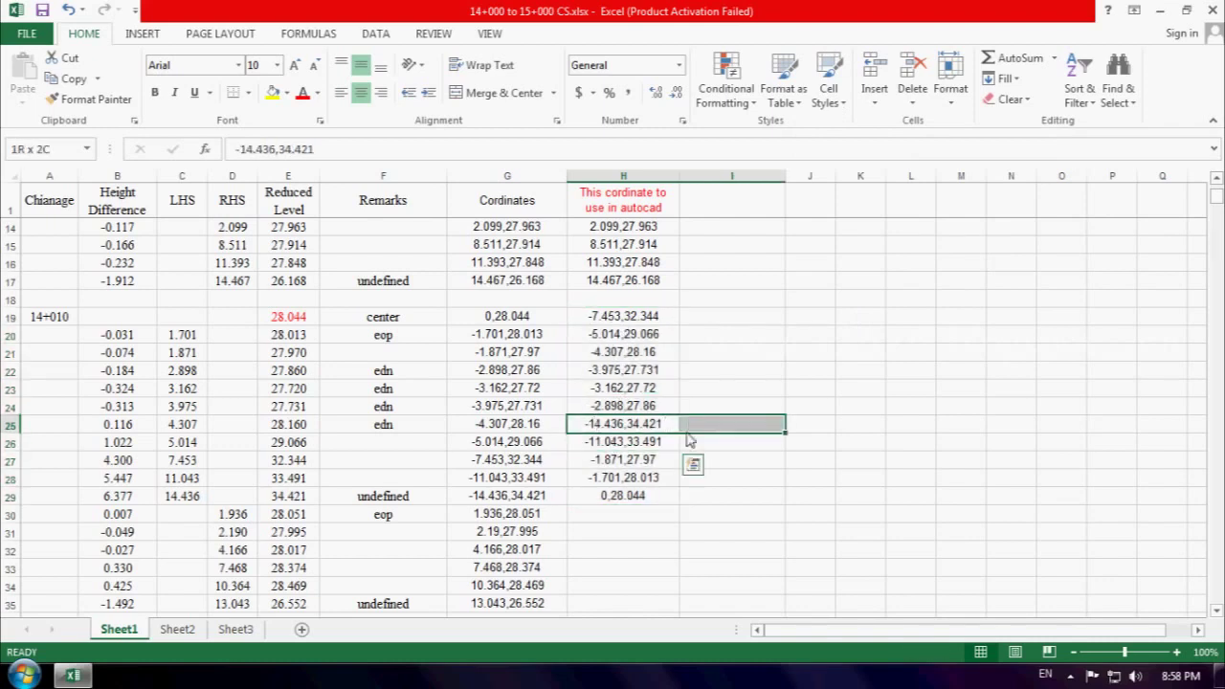
drag(572, 424, 689, 424)
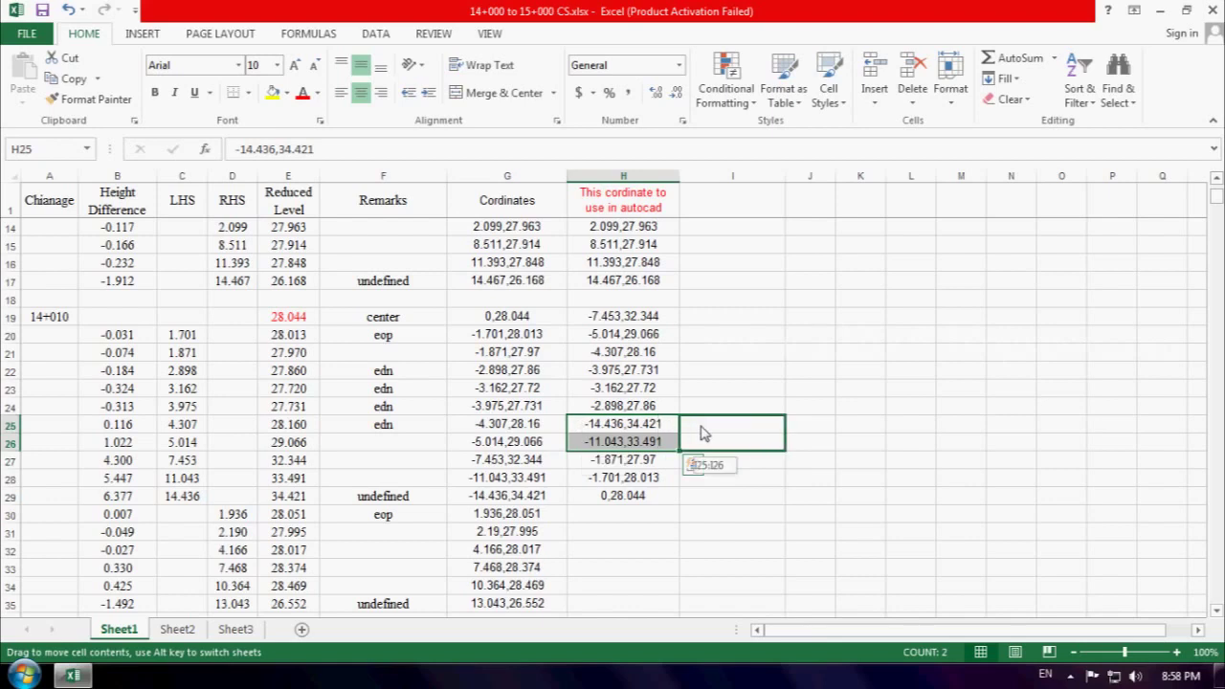
drag(622, 320, 623, 405)
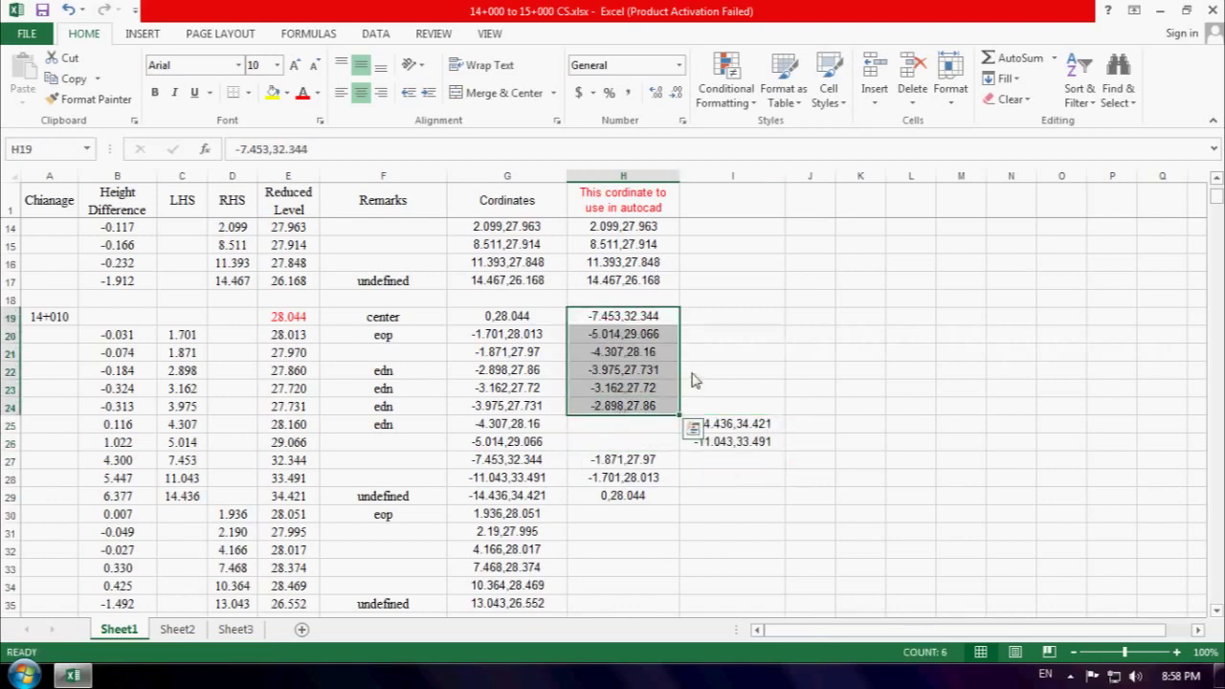
mouse_move(685, 376)
mouse_down()
mouse_move(687, 412)
mouse_move(735, 448)
mouse_move(569, 317)
mouse_up()
click(732, 427)
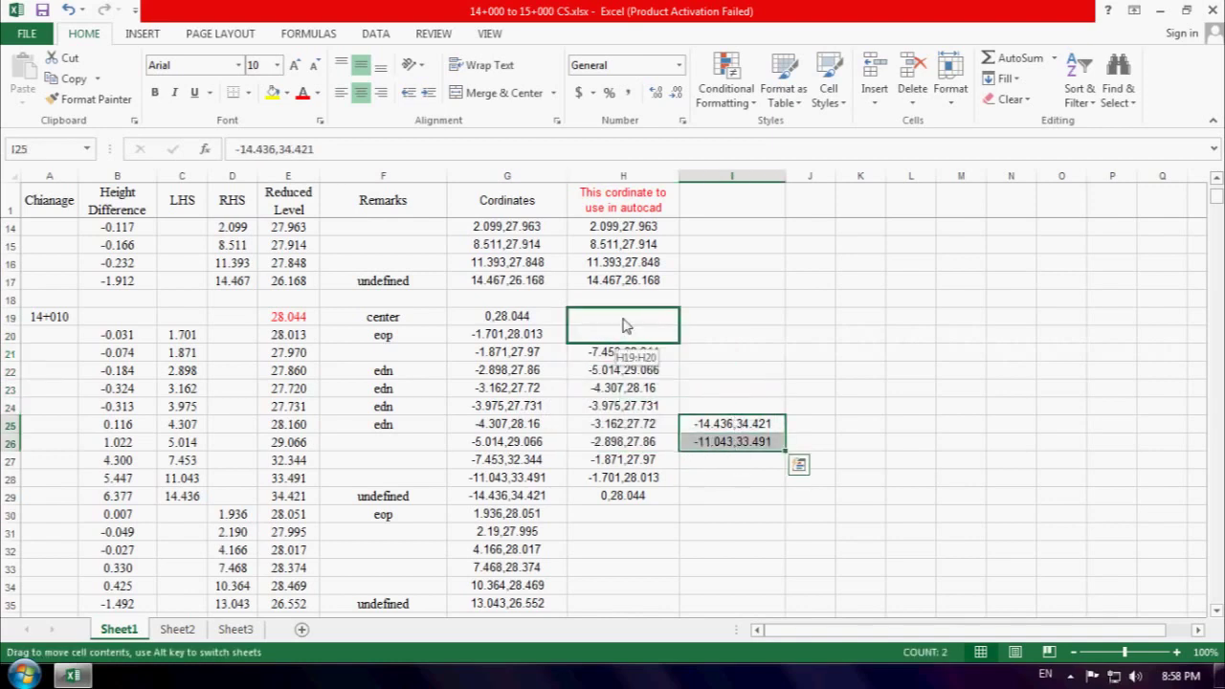
scroll(685, 408, down, 1)
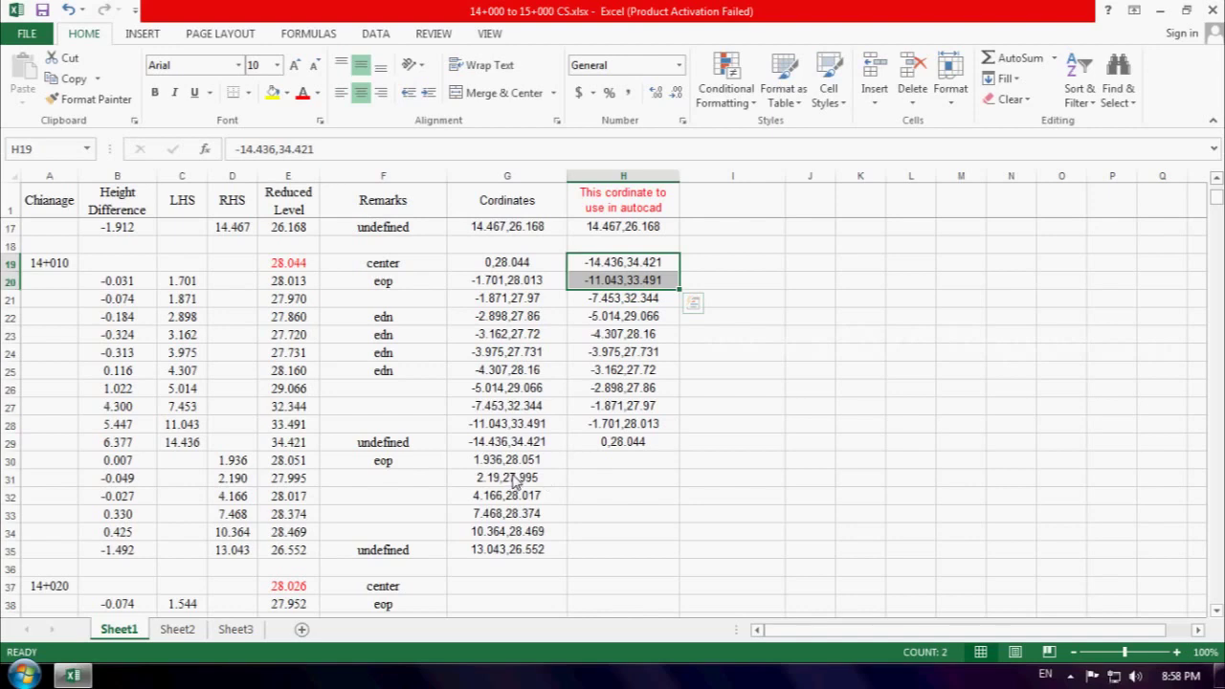
- Paste G30:G35 as values into H30:H35, 1.936,28.051 through 13.043,26.552
drag(518, 466, 522, 550)
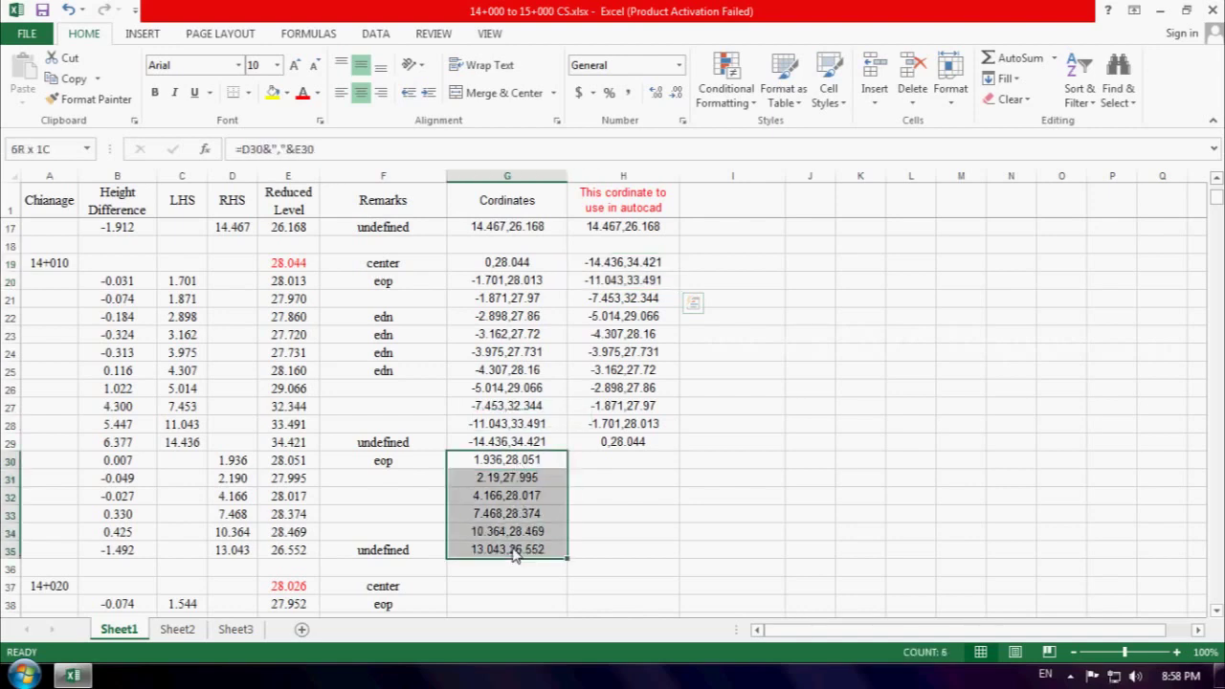
right_click(517, 467)
click(557, 136)
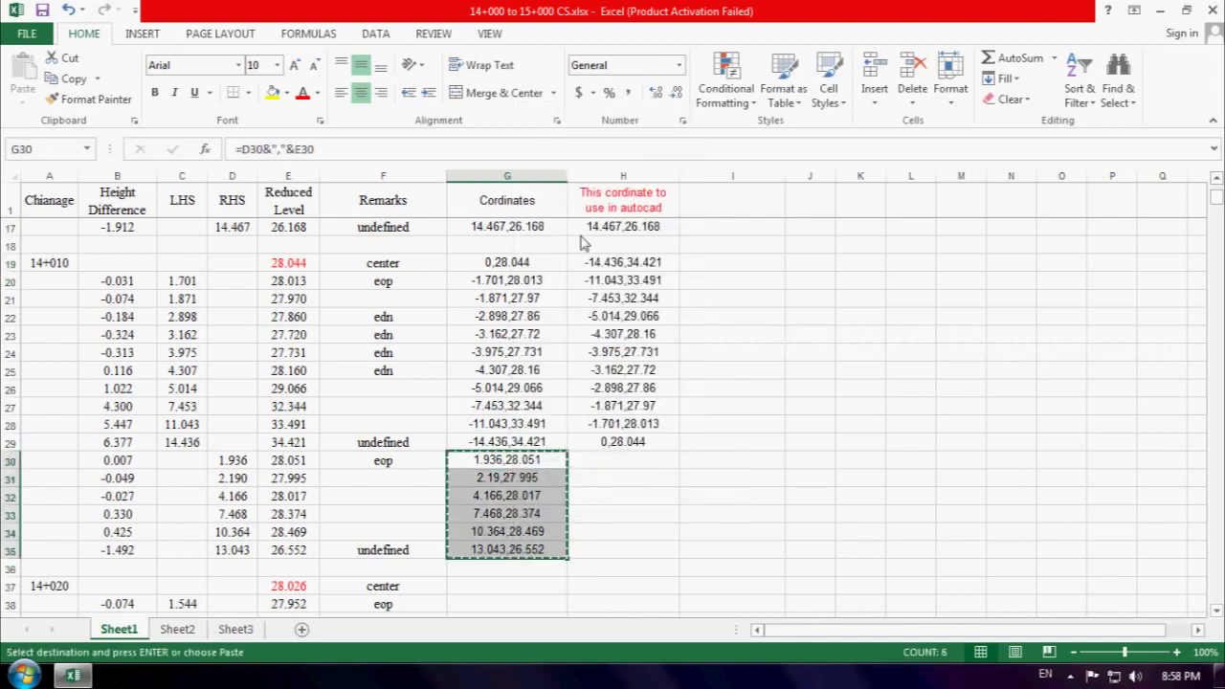
click(617, 466)
right_click(618, 466)
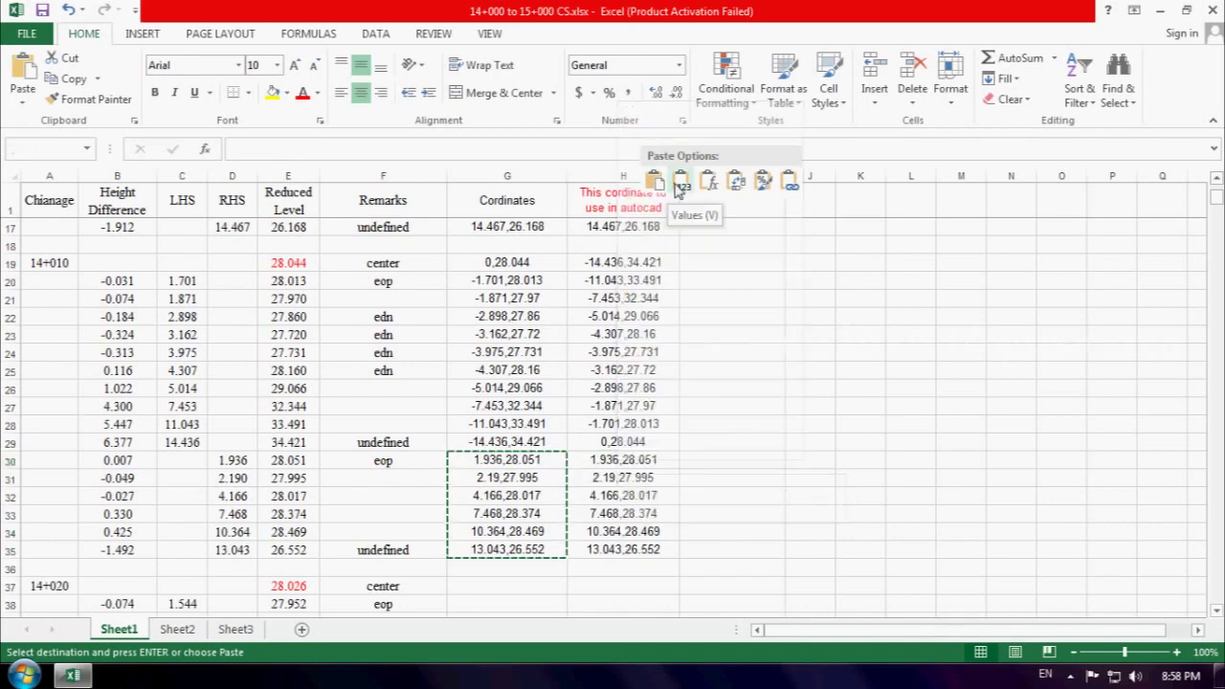
click(671, 170)
click(732, 549)
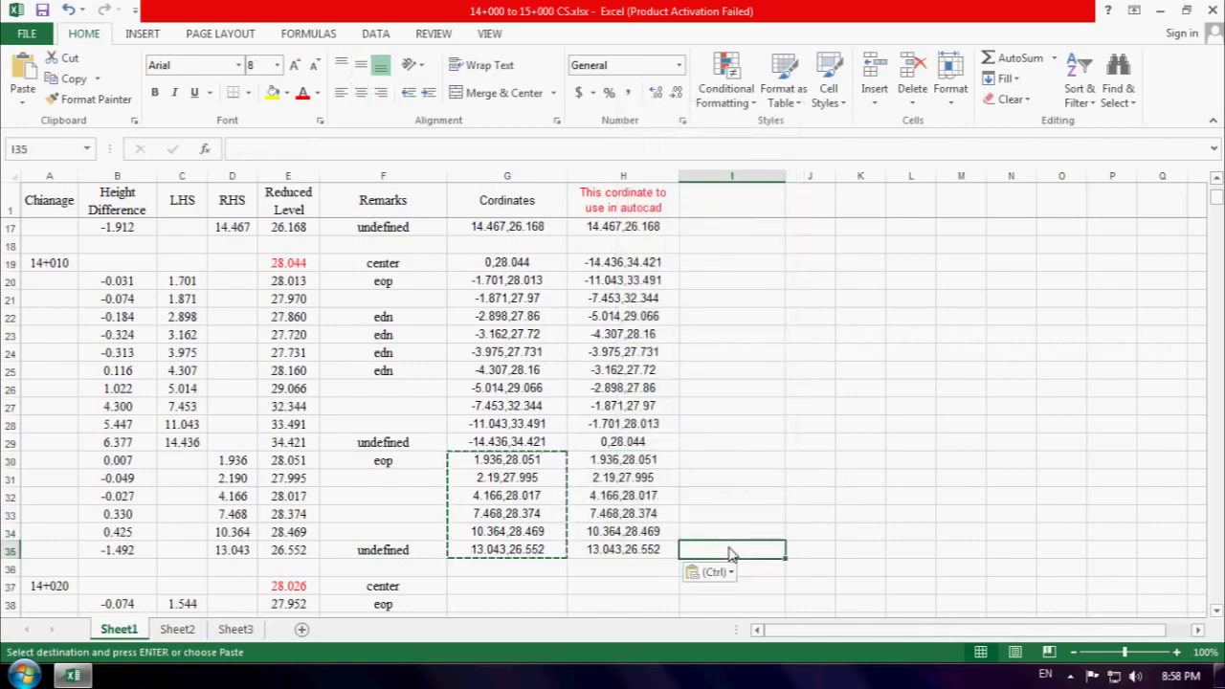
key(Escape)
scroll(617, 540, up, 3)
scroll(623, 382, down, 4)
scroll(623, 479, down, 1)
scroll(623, 479, down, 2)
scroll(623, 481, down, 1)
scroll(623, 480, down, 1)
scroll(623, 480, up, 2)
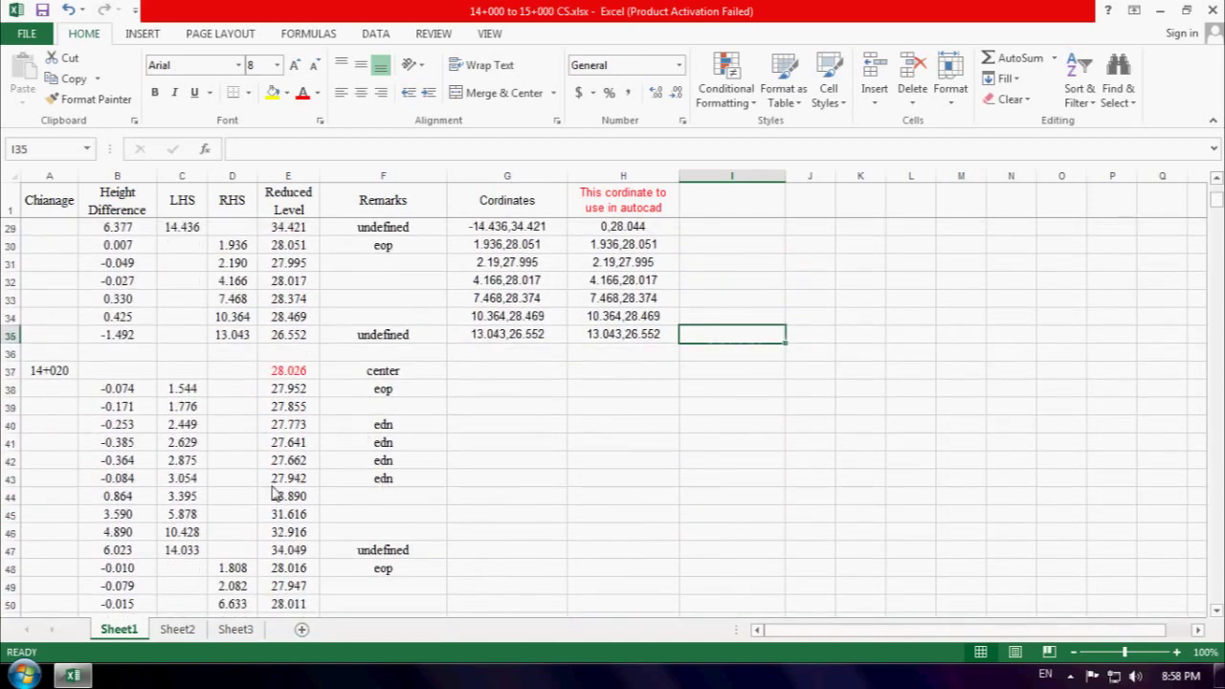
scroll(504, 459, up, 1)
scroll(522, 361, up, 1)
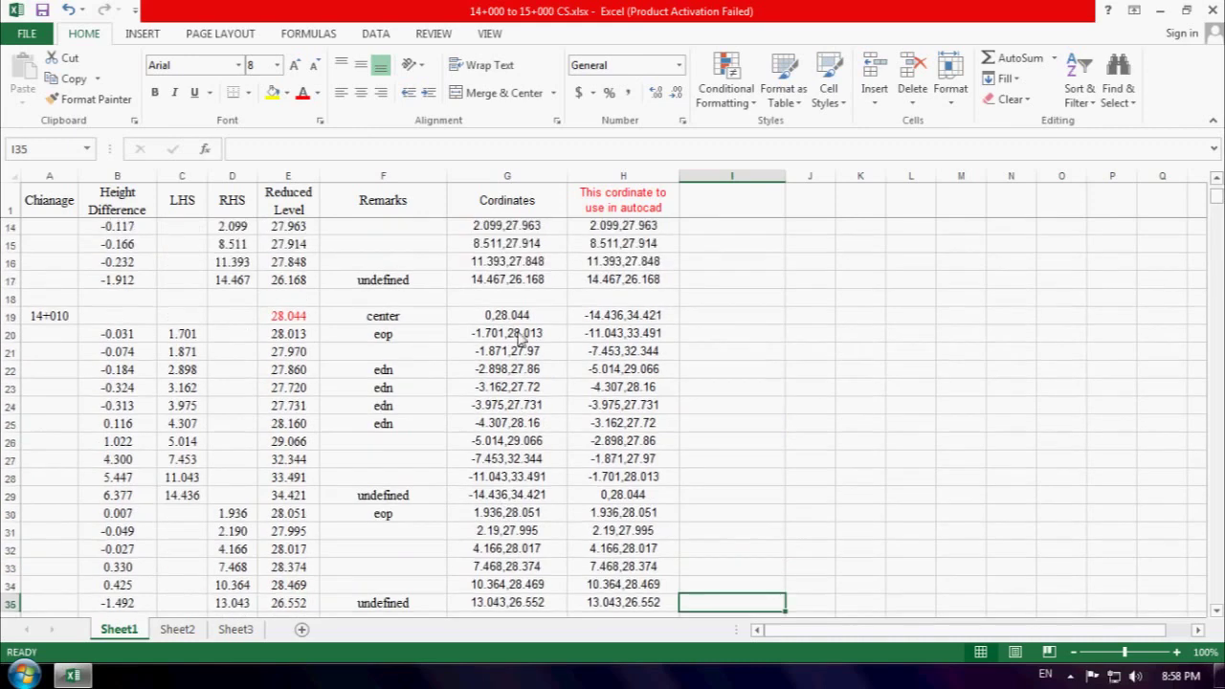
- Copy the 14+010 coordinate formulas G19:G35 and paste them starting at G37
drag(517, 325, 520, 561)
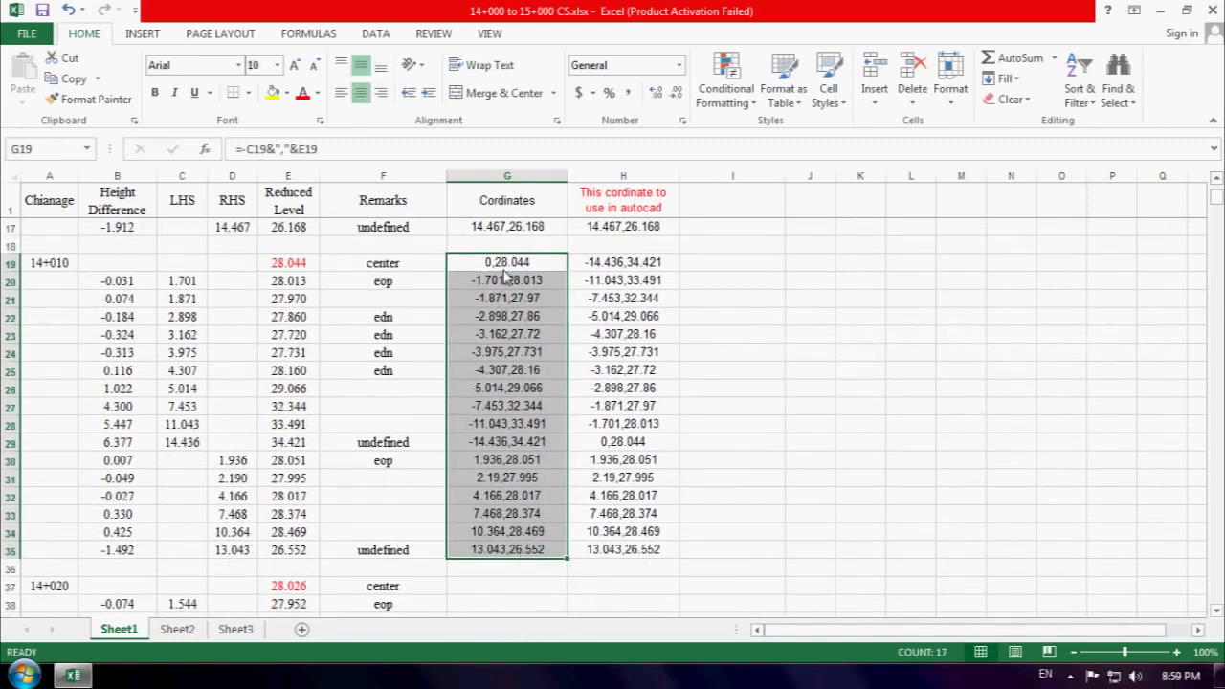
right_click(504, 273)
click(548, 297)
scroll(555, 383, down, 3)
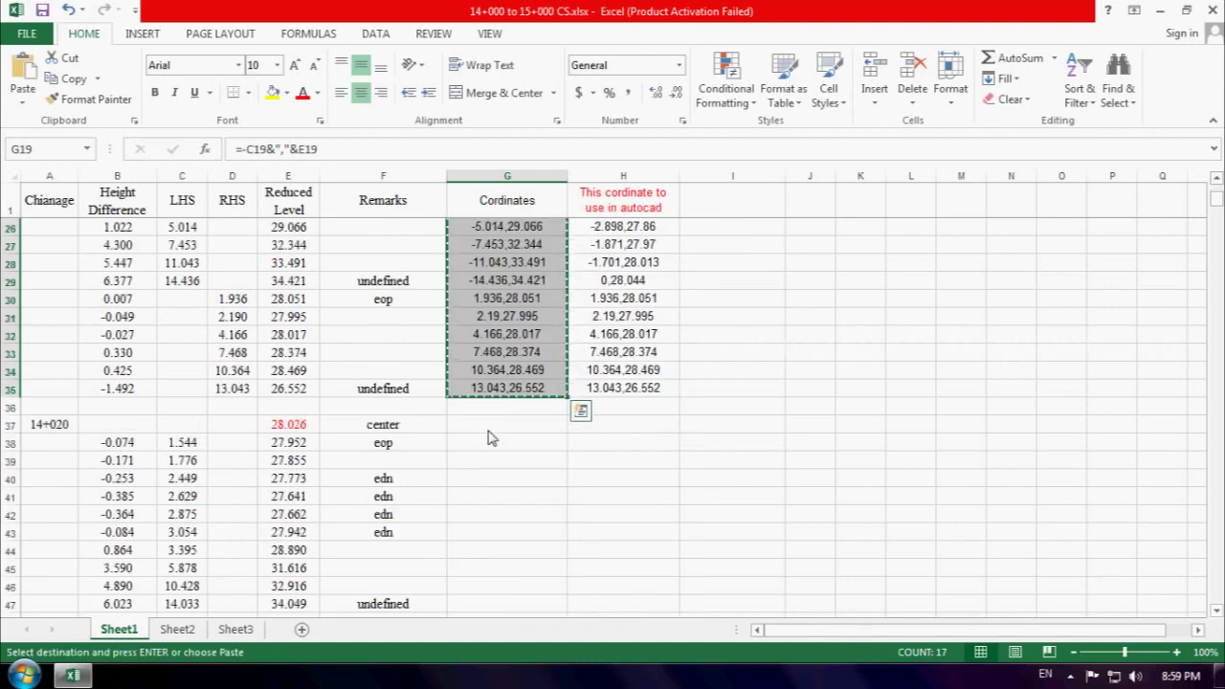
click(492, 424)
right_click(507, 425)
click(527, 148)
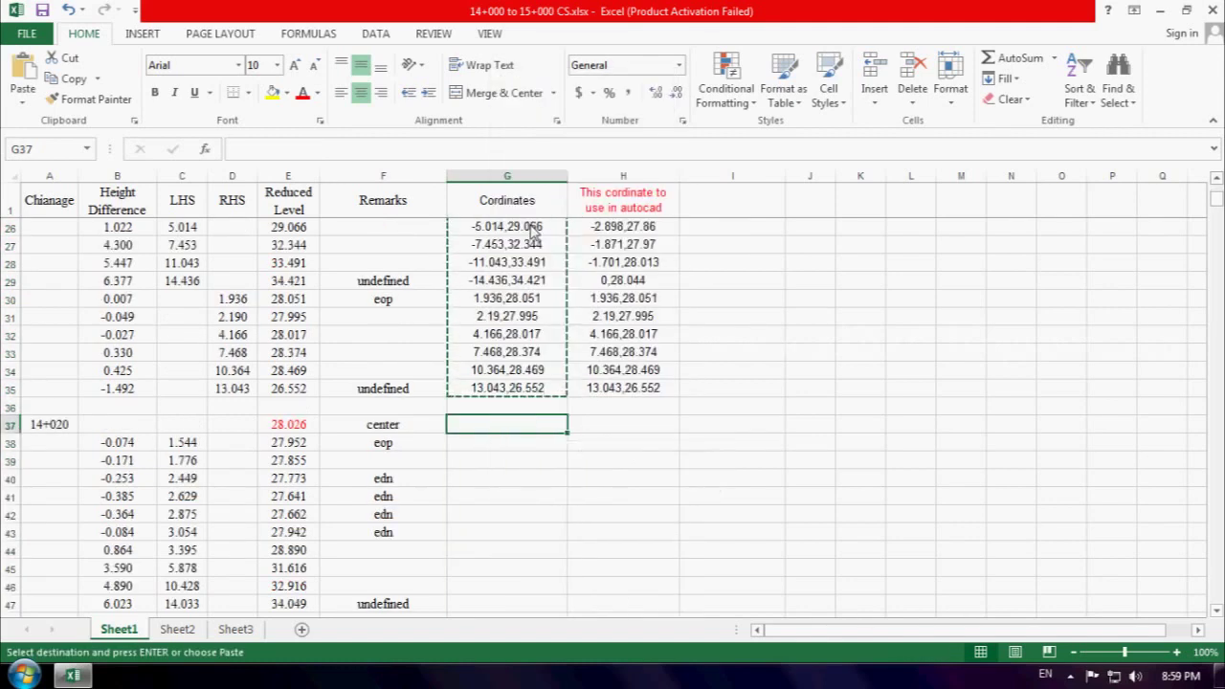
- Check the pasted coordinate formulas in G37, G47 and G48 without changing them
scroll(506, 354, down, 1)
double_click(499, 370)
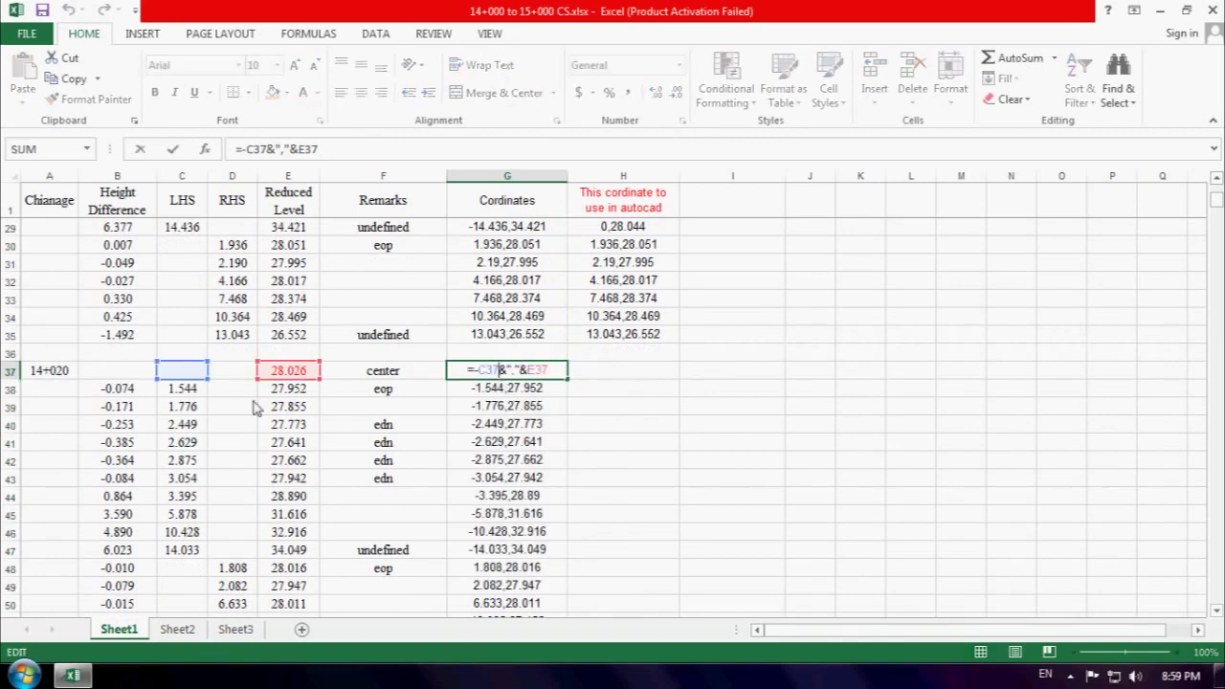
click(497, 536)
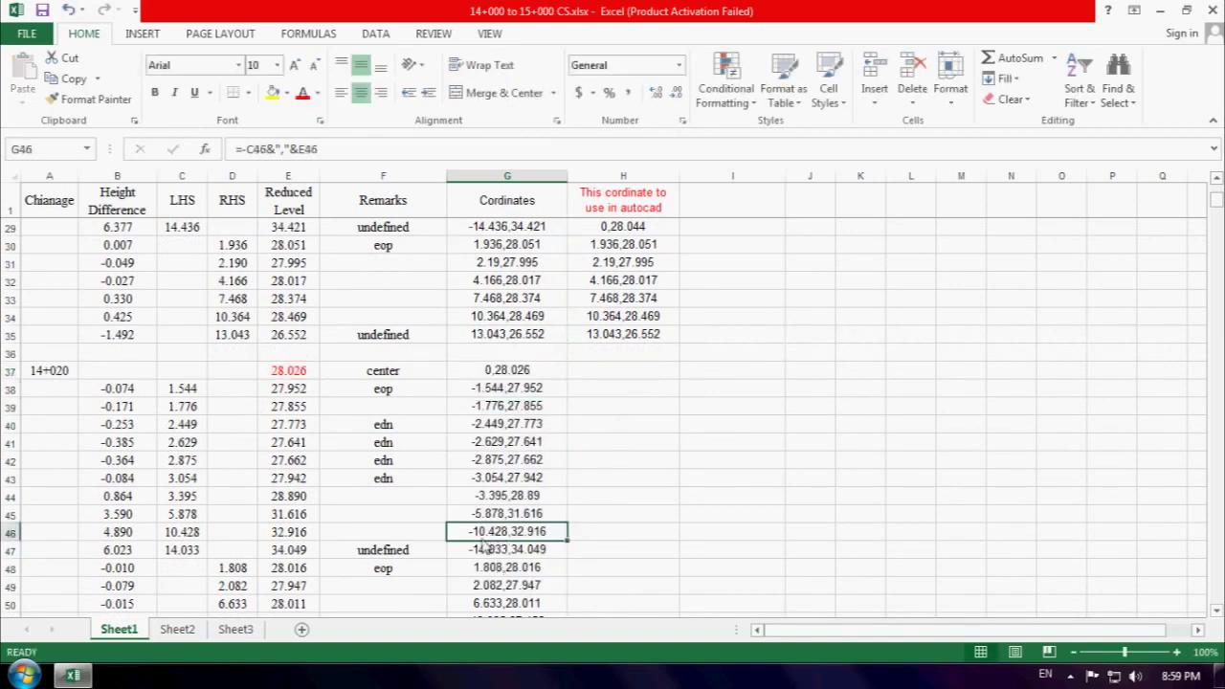
double_click(499, 553)
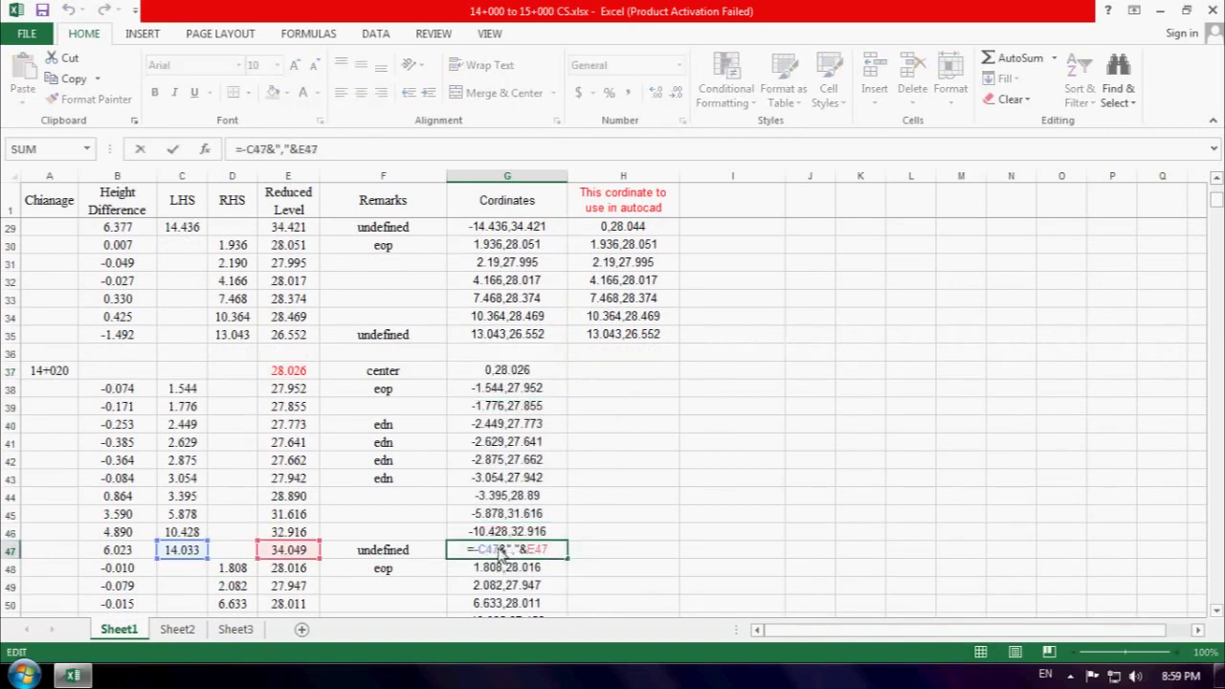
key(Escape)
scroll(499, 553, down, 2)
double_click(506, 460)
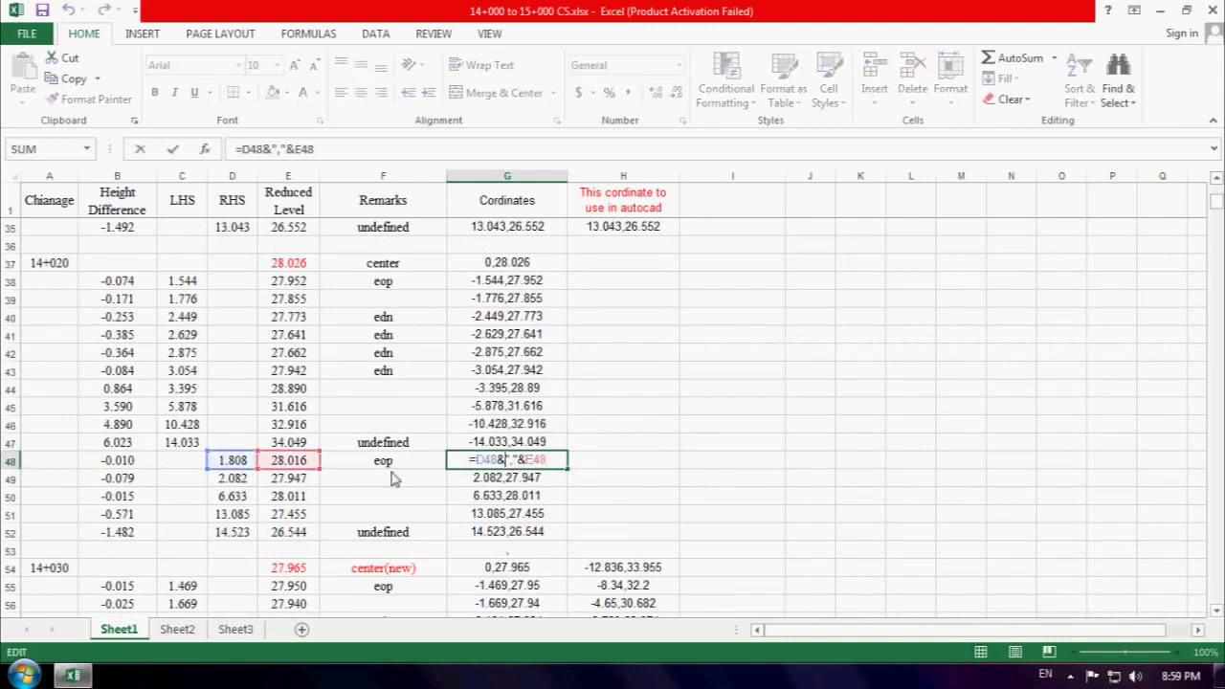
key(Escape)
click(522, 541)
- Paste the 14+020 left-side coordinates G37:G47 into H37:H47 as values
drag(523, 266, 522, 442)
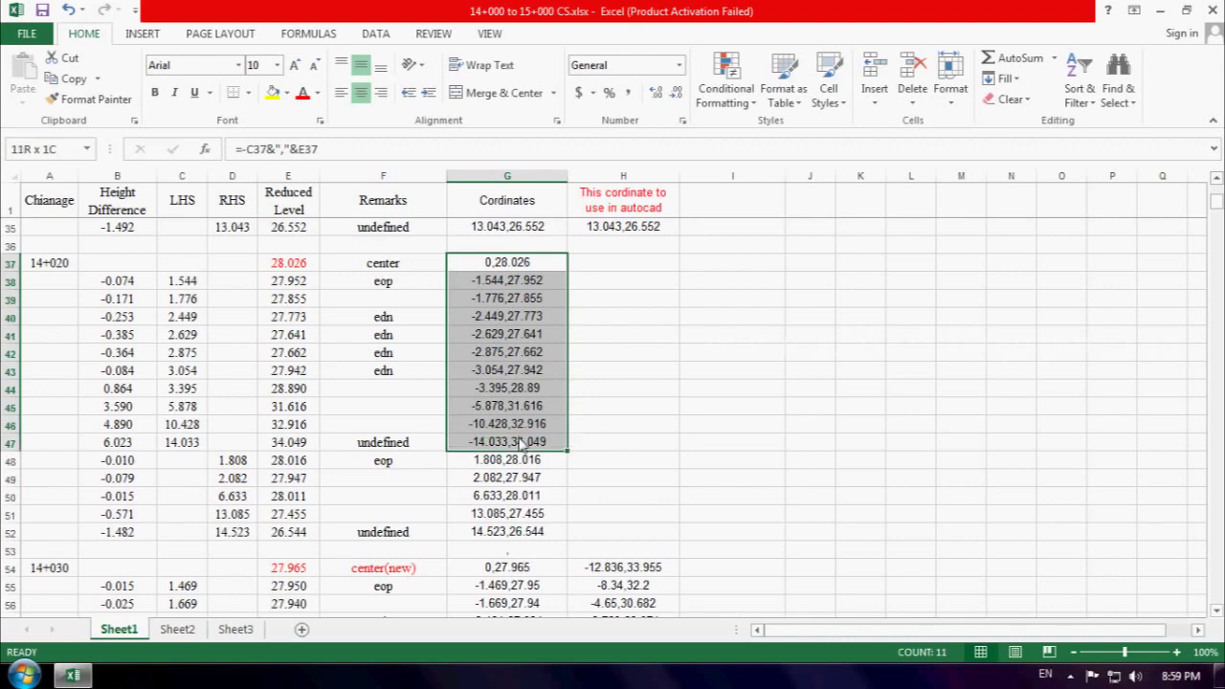
right_click(512, 274)
click(553, 305)
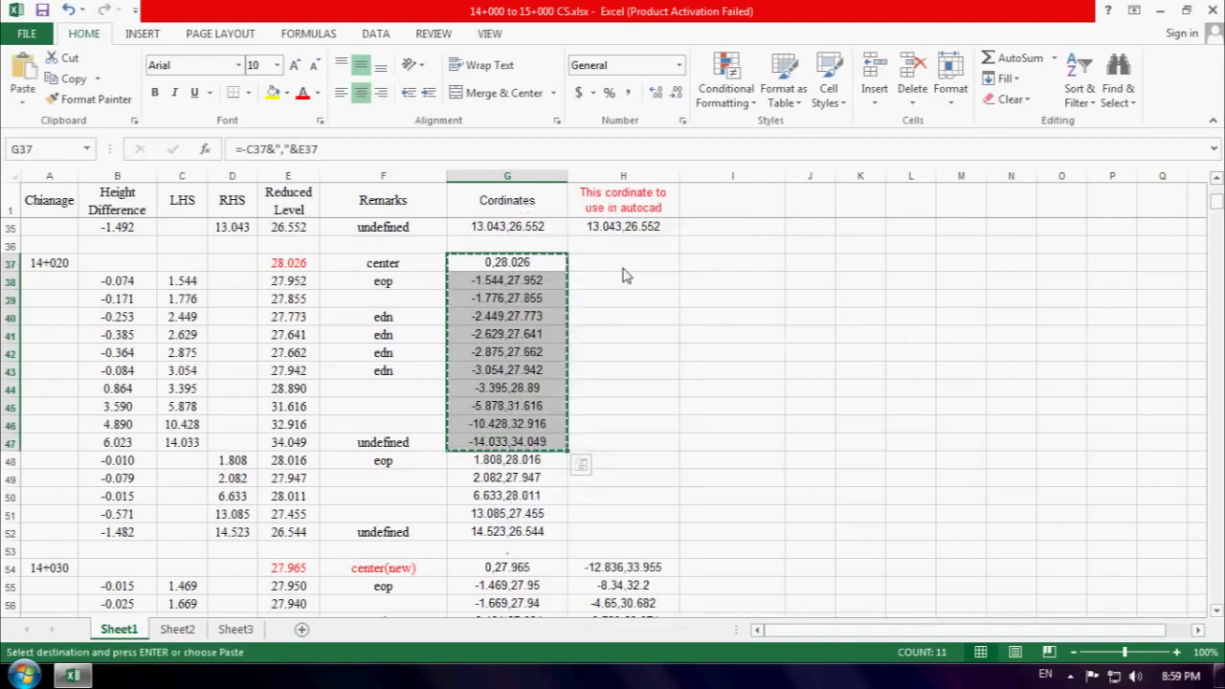
click(623, 269)
right_click(628, 266)
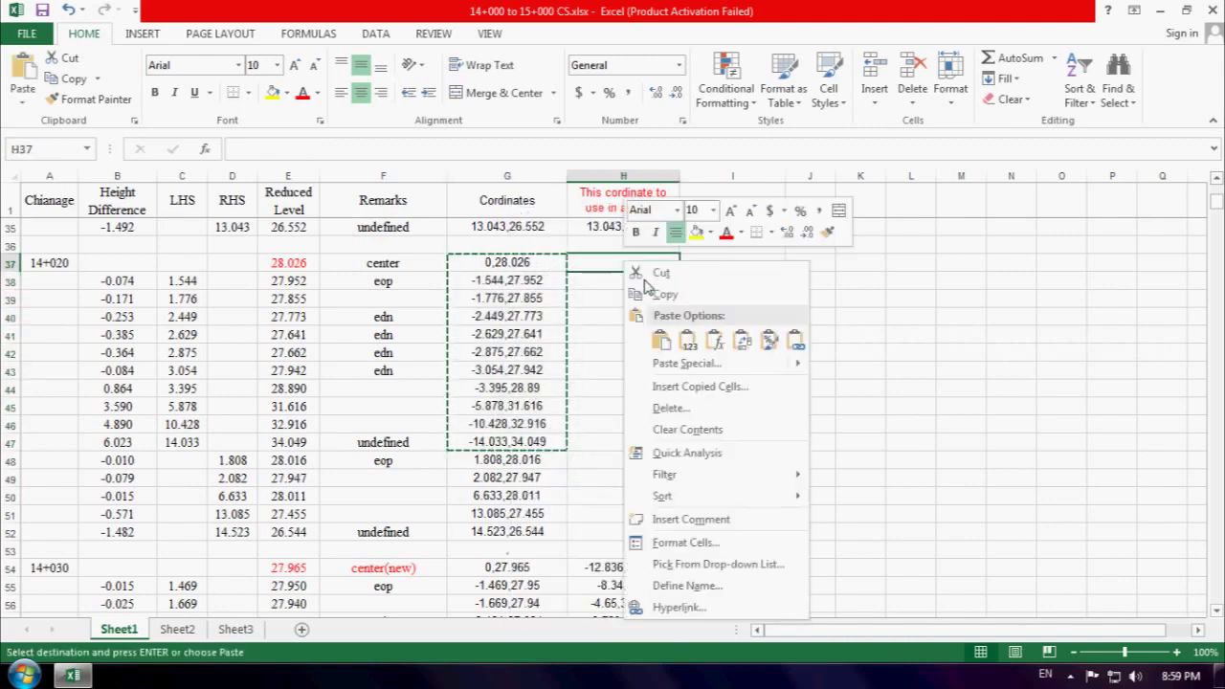
click(687, 341)
- Sort and rearrange H37:H47 to run from -14.033,34.049 down to 0,28.026
click(1101, 88)
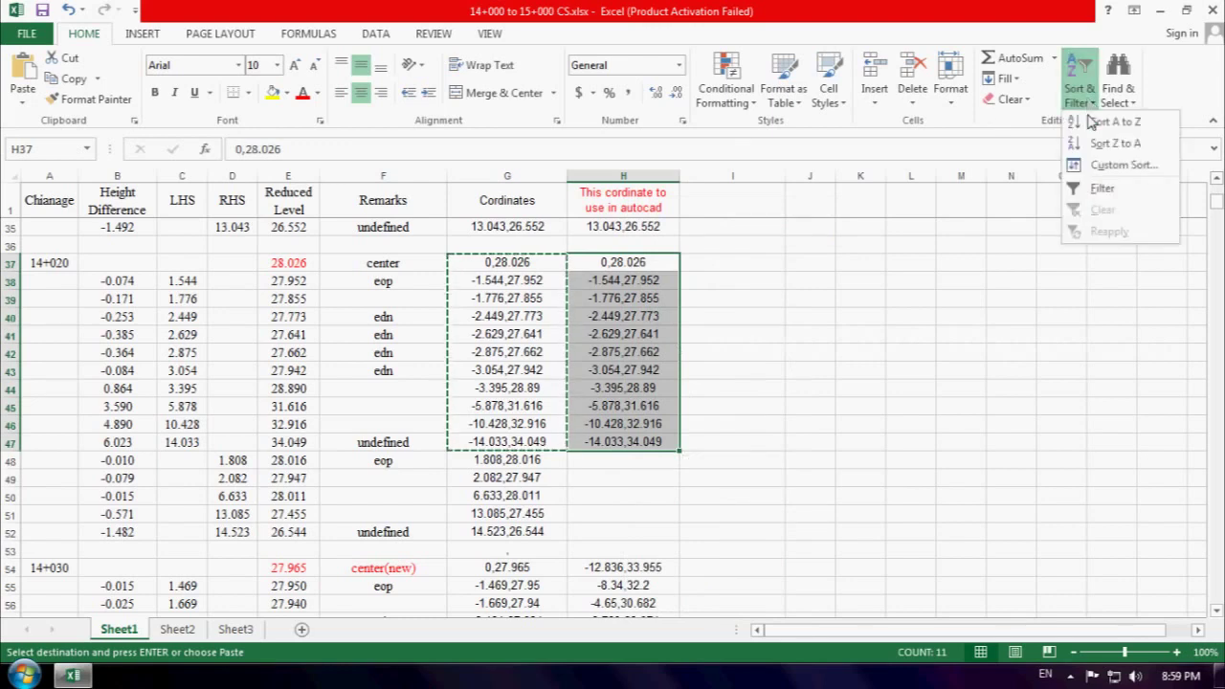
click(1105, 122)
click(907, 228)
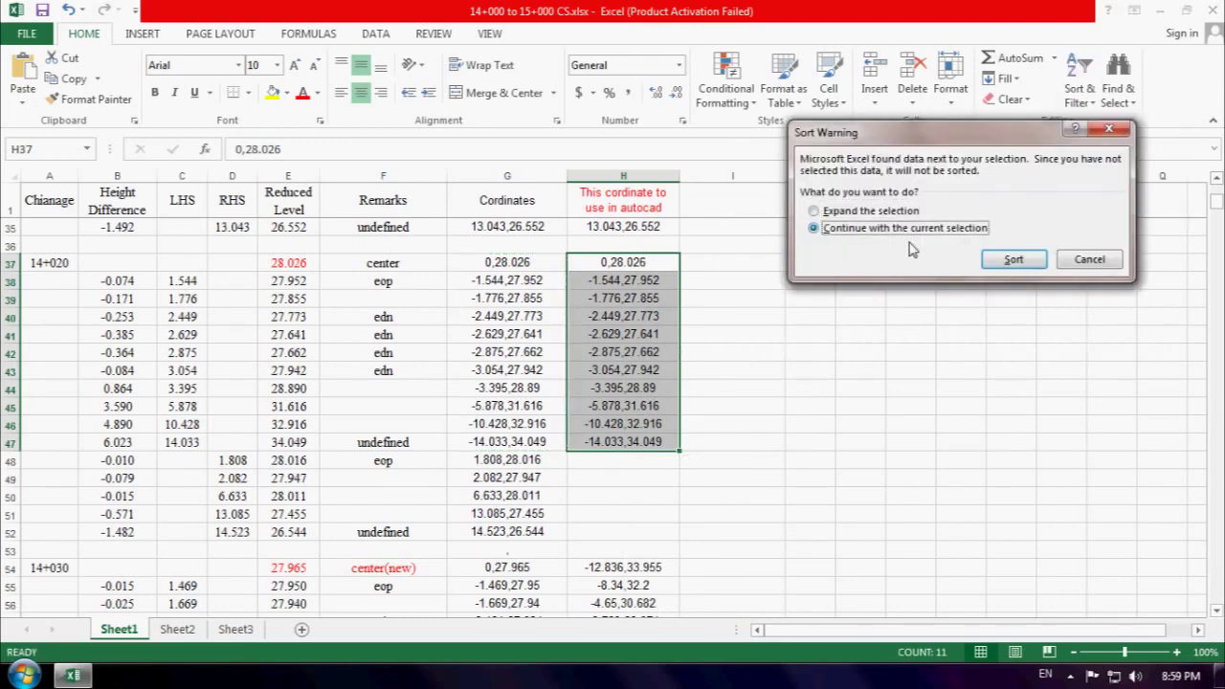
click(1012, 259)
click(645, 270)
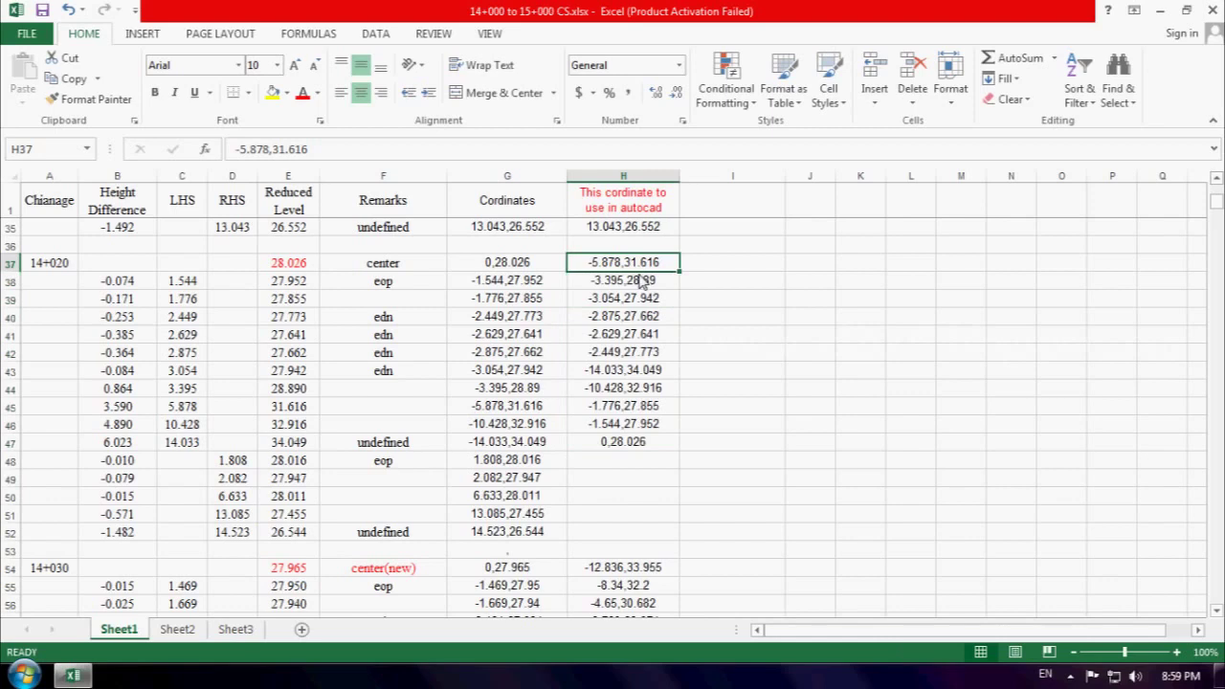
mouse_move(605, 370)
mouse_down()
mouse_move(606, 390)
mouse_move(593, 373)
mouse_move(705, 381)
mouse_up()
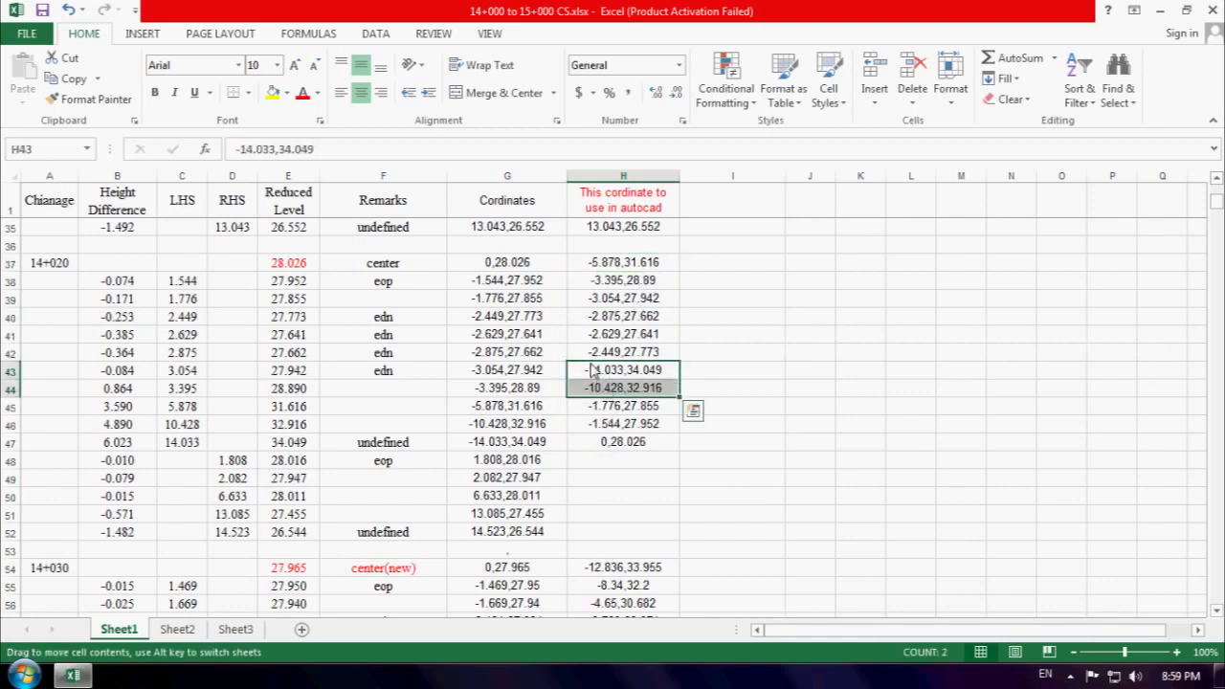
drag(622, 263, 632, 351)
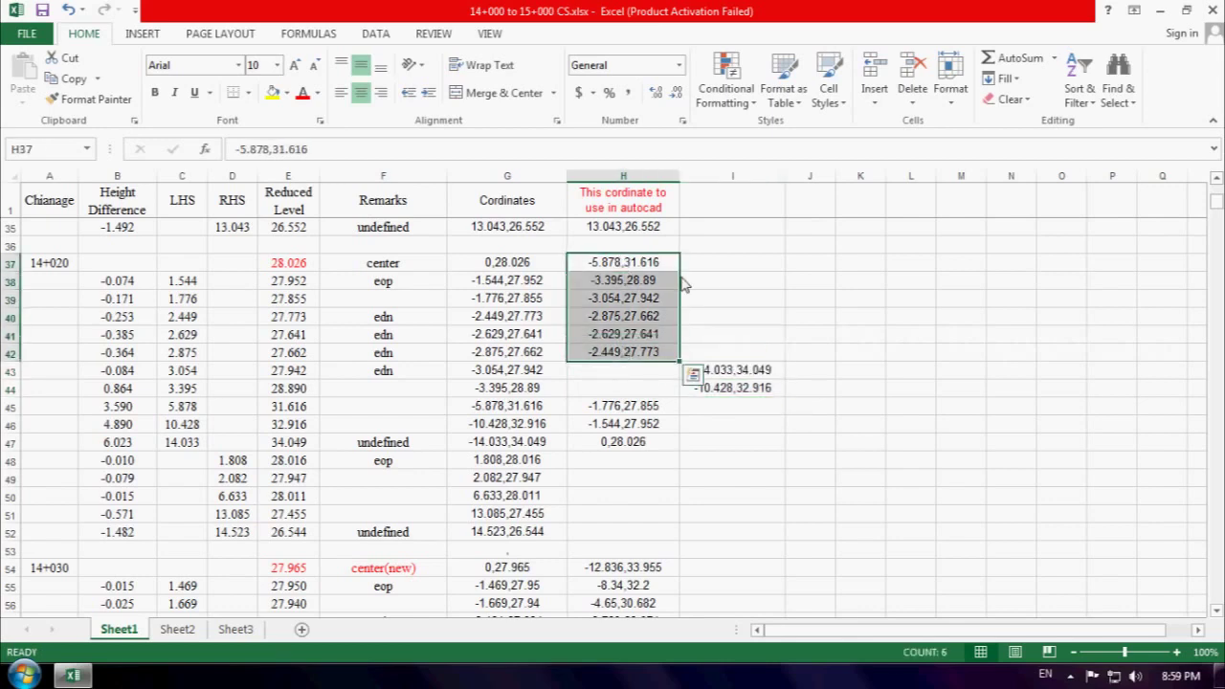
drag(683, 284, 685, 320)
mouse_move(720, 371)
mouse_down()
mouse_move(726, 388)
mouse_move(612, 268)
mouse_up()
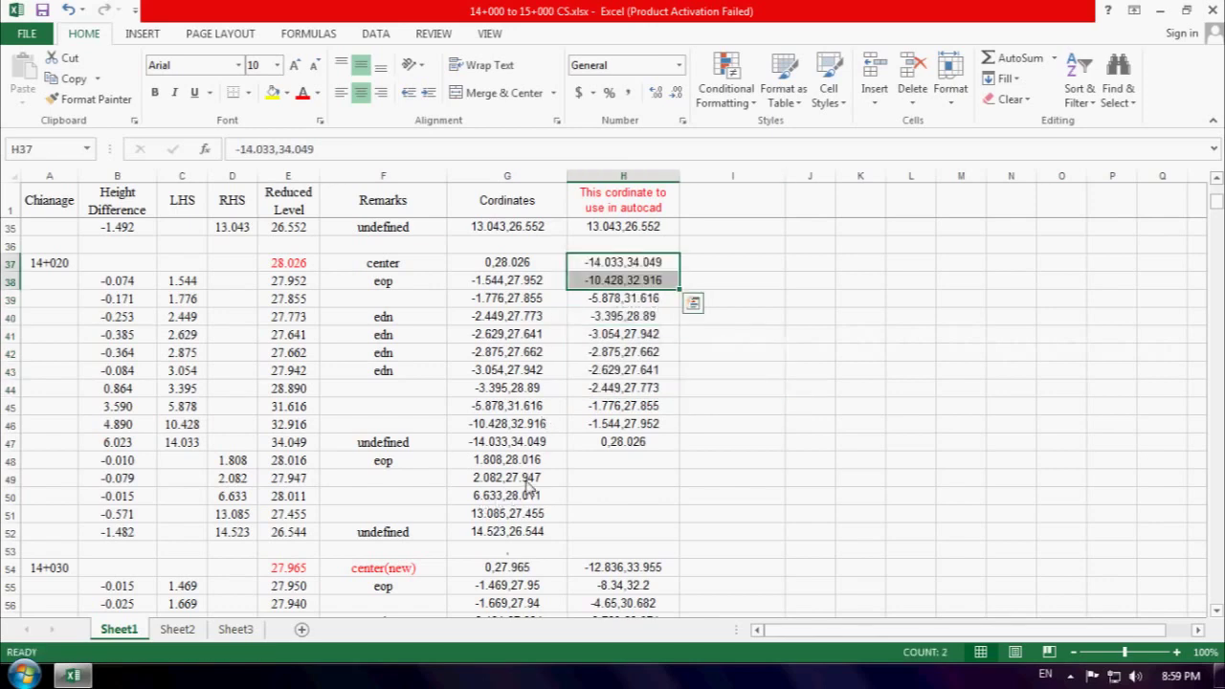
drag(521, 461, 522, 531)
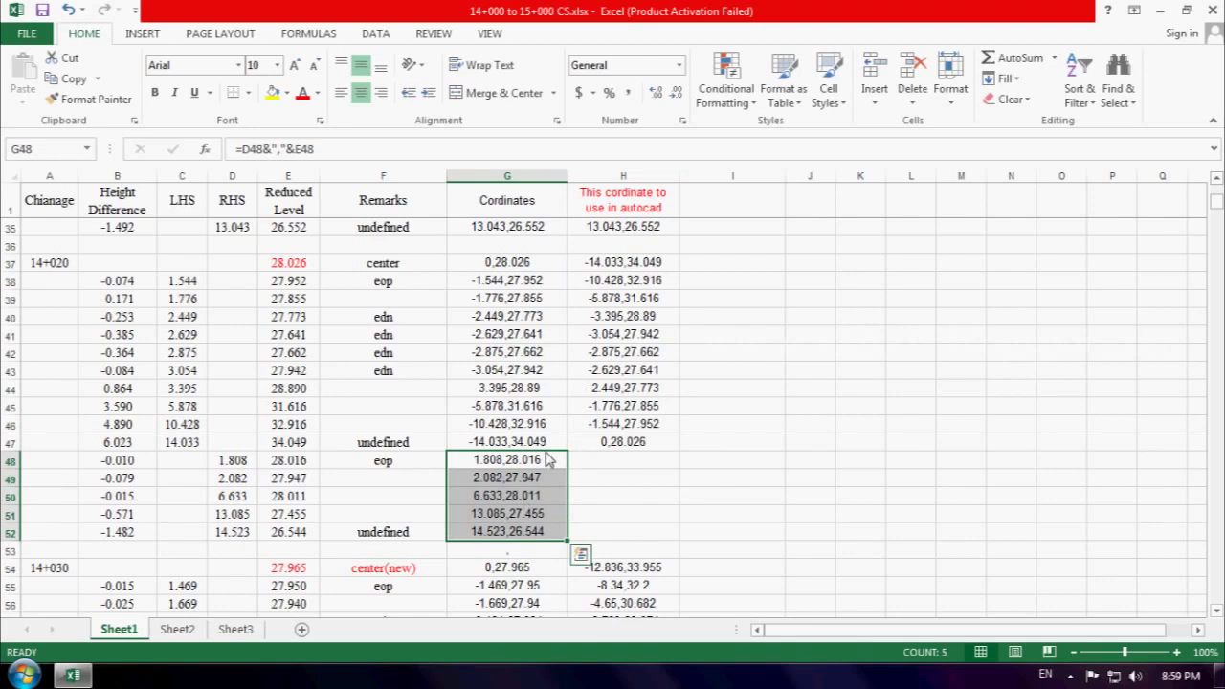
- Paste the 14+020 right-side coordinates G48:G52 into H48:H52 as plain values
drag(548, 460, 549, 461)
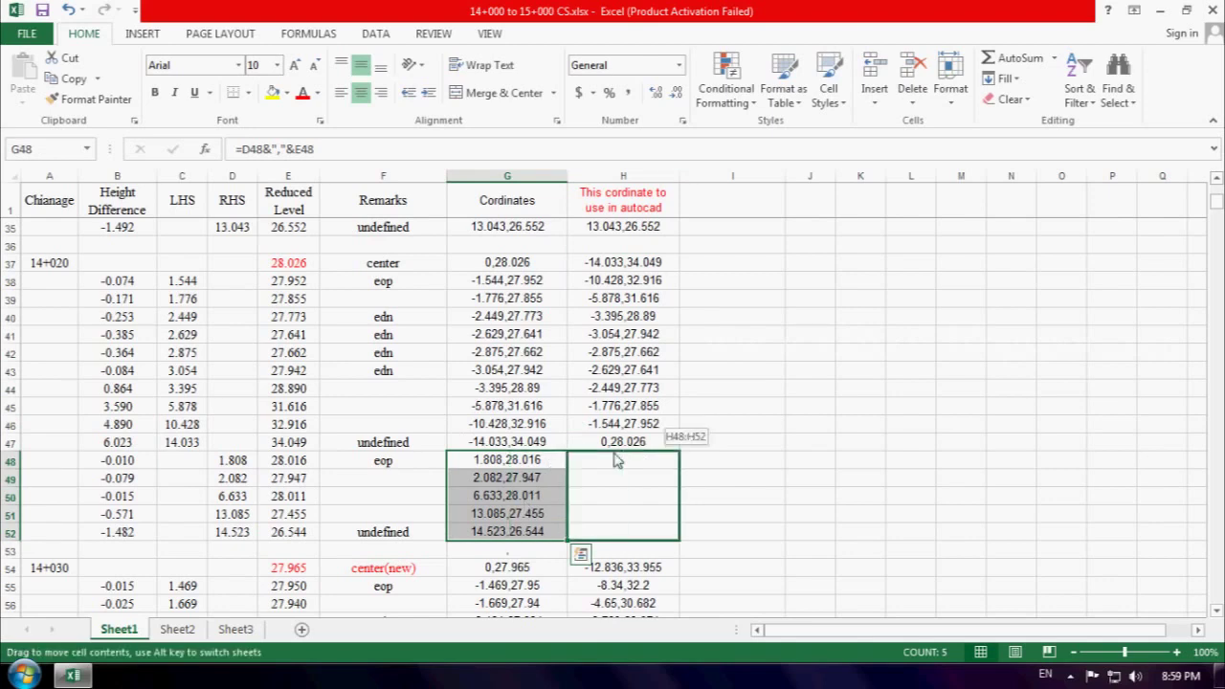
right_click(490, 460)
click(531, 134)
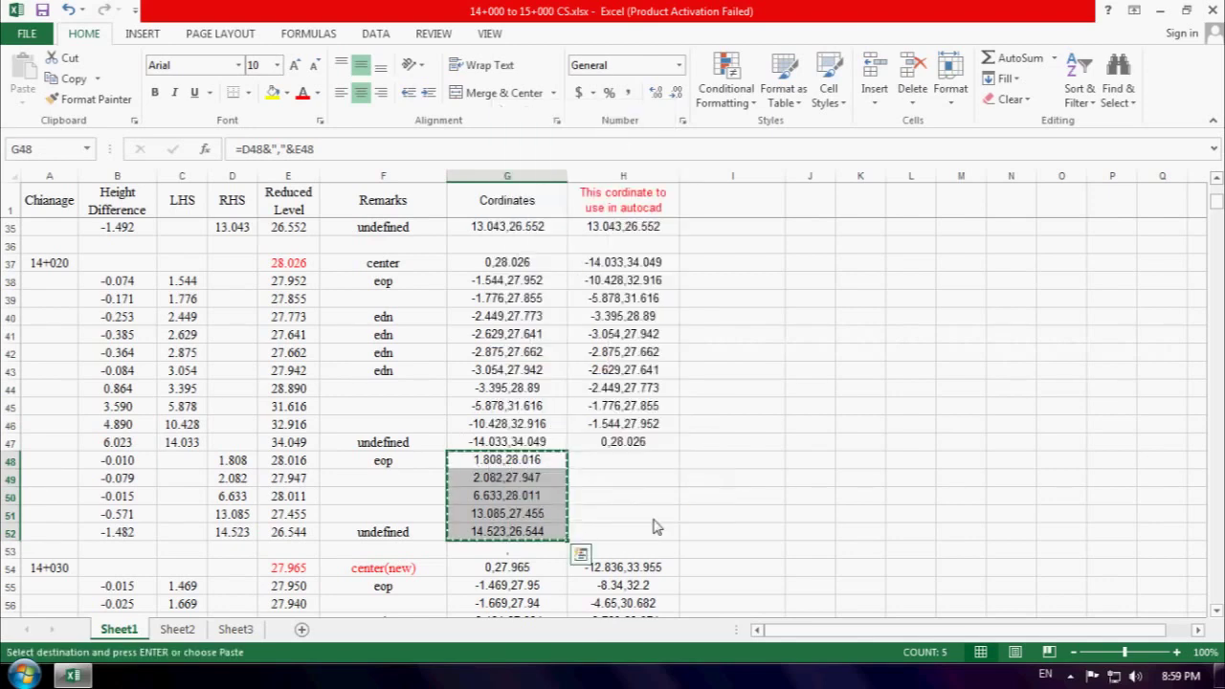
click(619, 460)
right_click(618, 460)
click(678, 182)
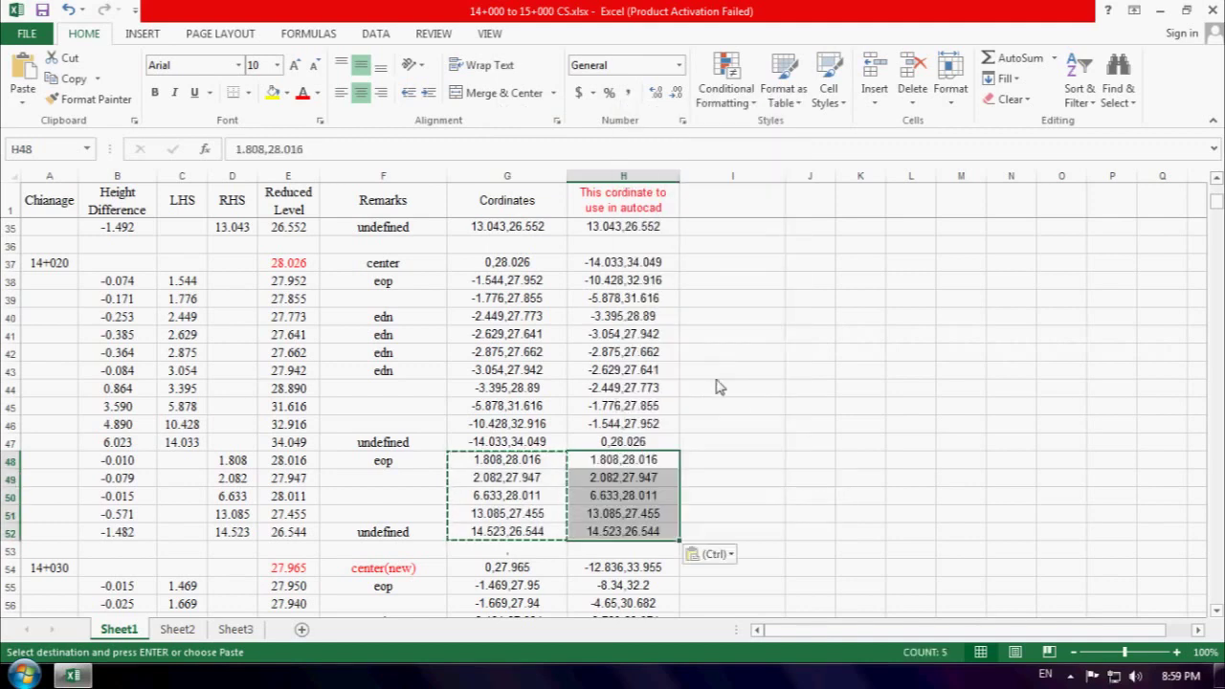
click(739, 396)
key(Escape)
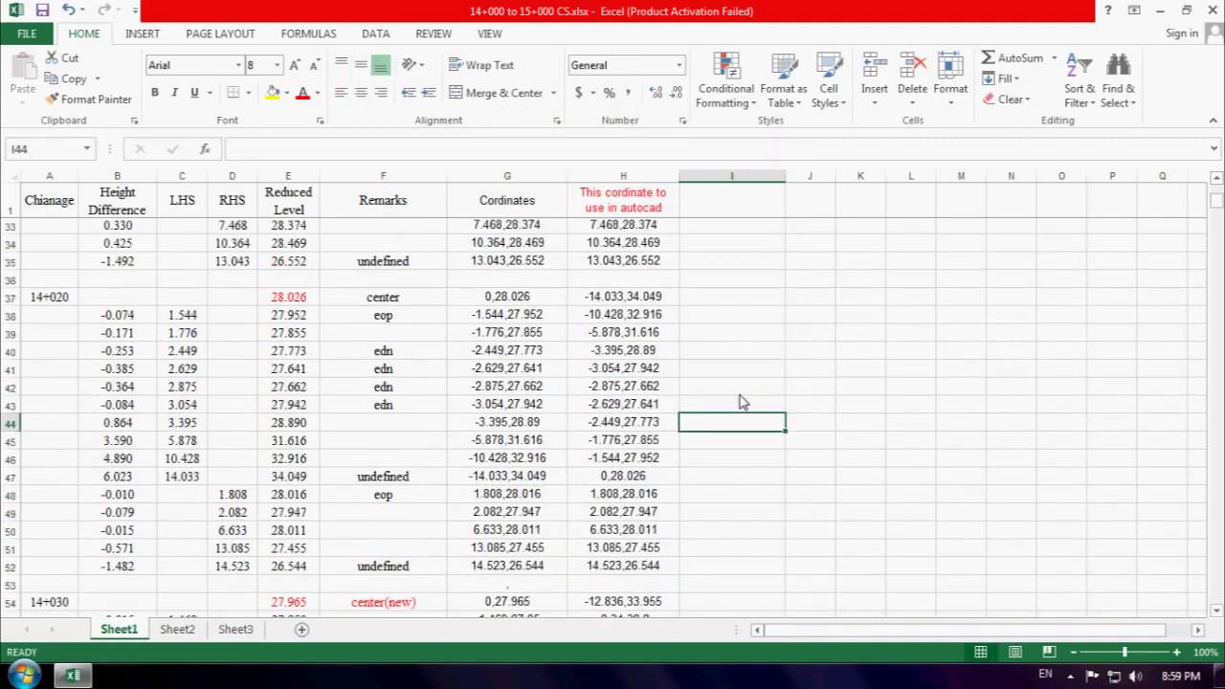
scroll(738, 402, up, 4)
scroll(741, 402, up, 2)
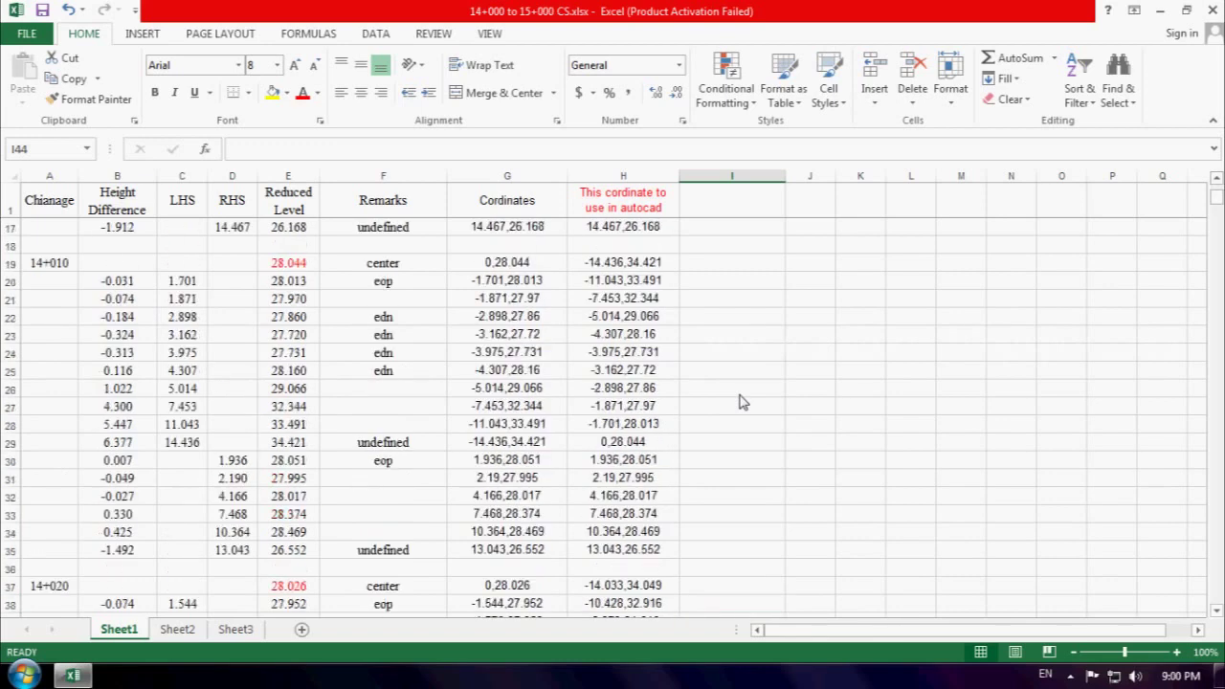
scroll(742, 401, up, 2)
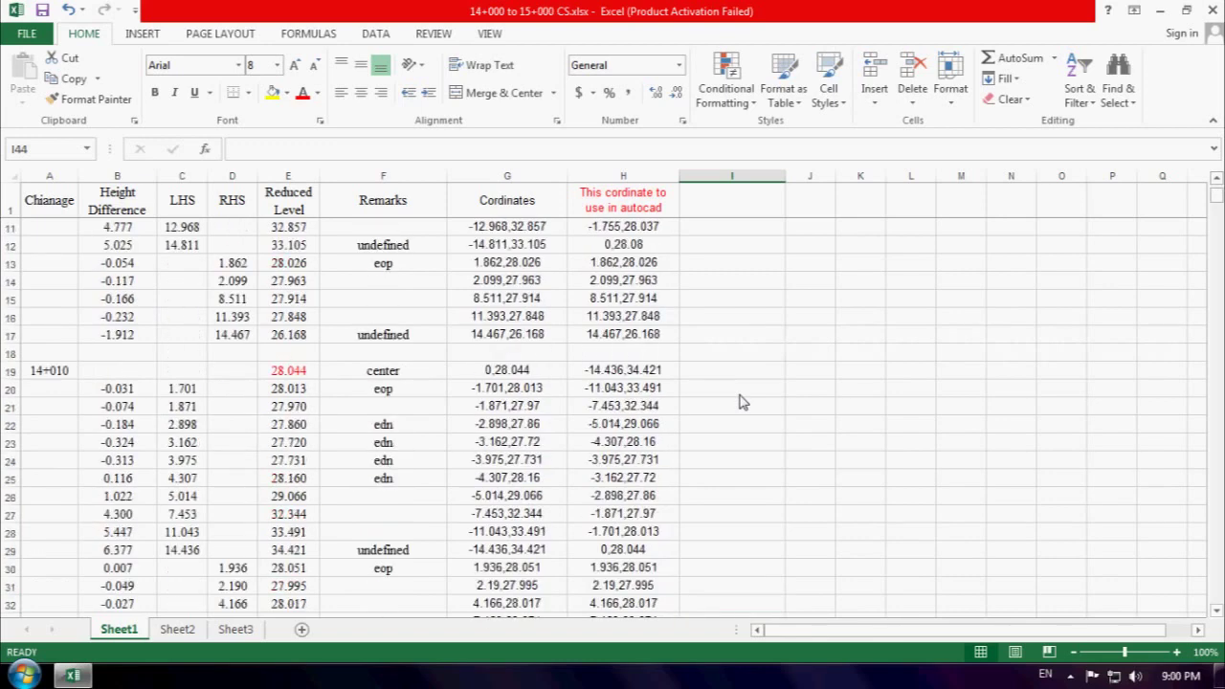
scroll(738, 401, up, 2)
scroll(739, 401, up, 1)
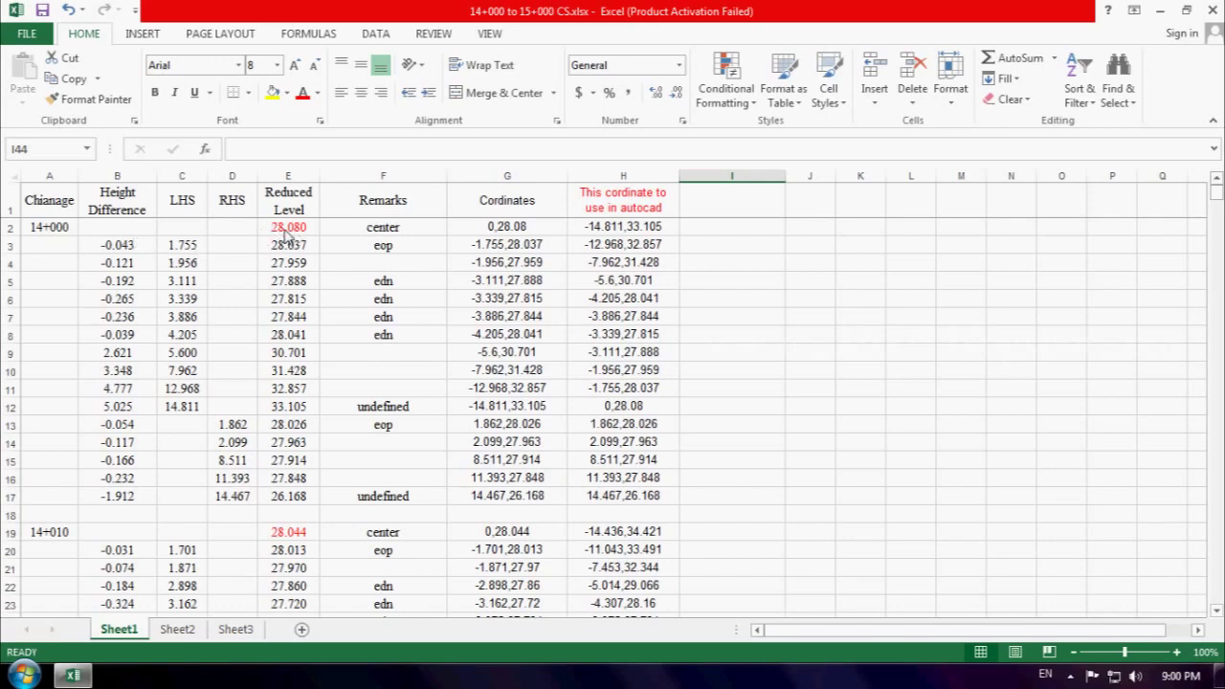
- Fill E3:E17 with =$E$2+B3 reduced levels (28.037 to 26.168), then minimize Excel
double_click(287, 250)
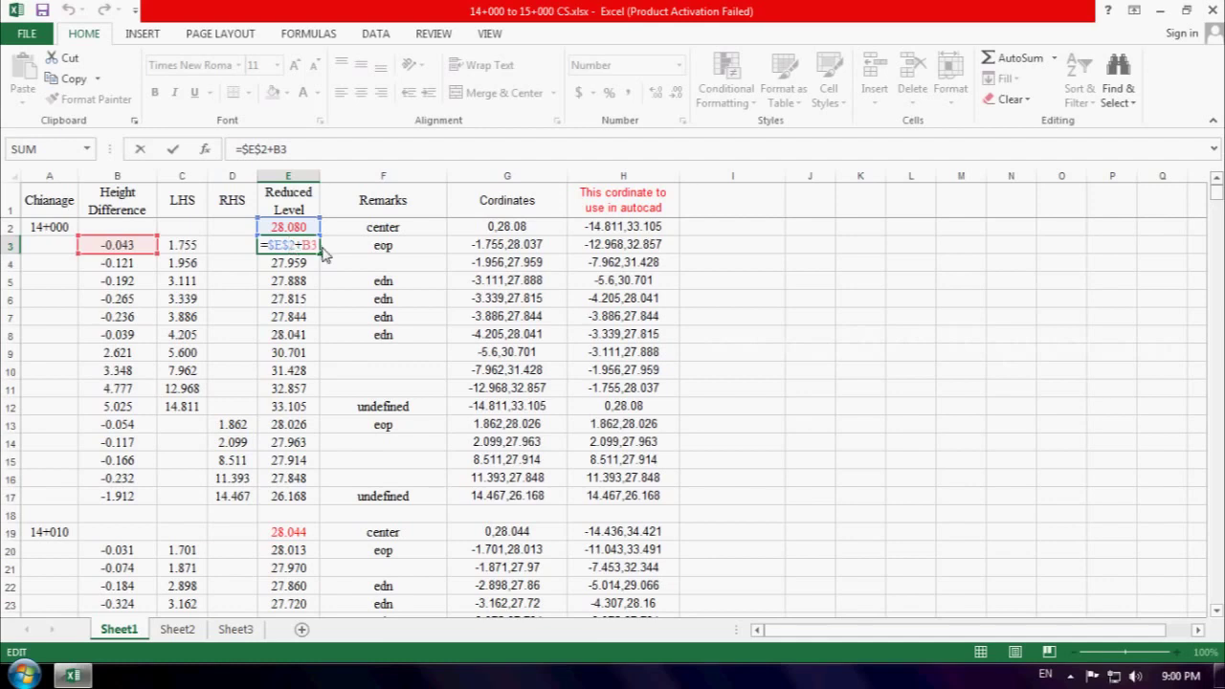
key(Escape)
drag(320, 255, 322, 503)
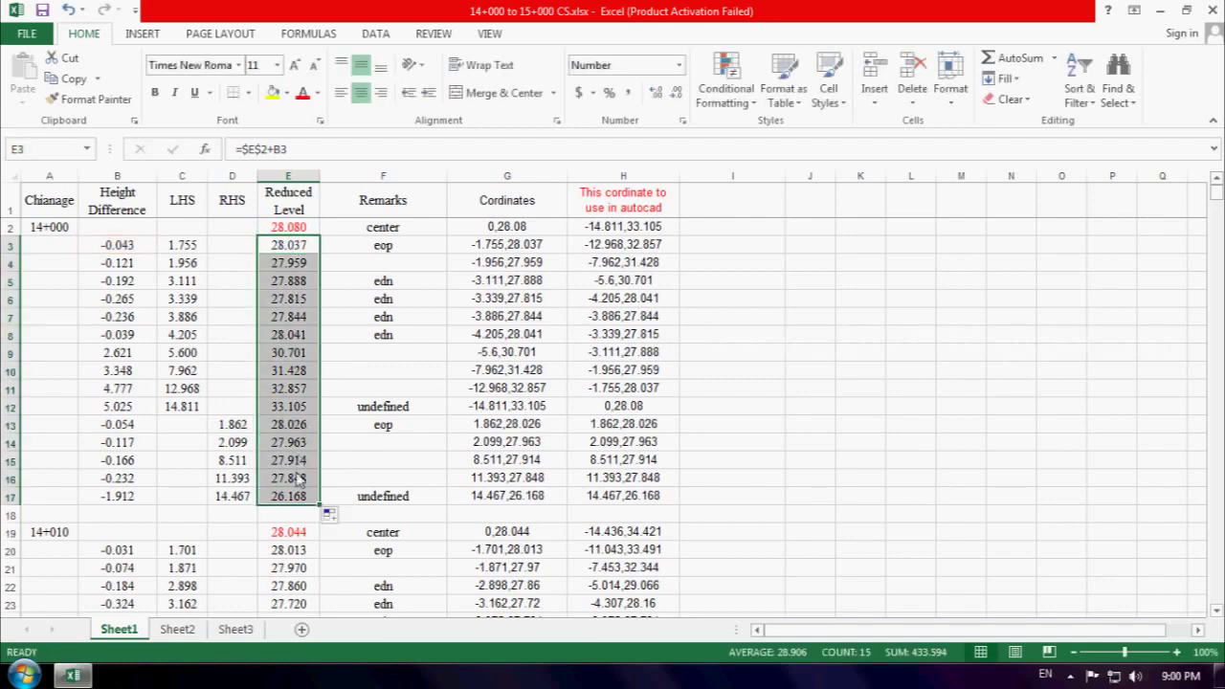
click(348, 358)
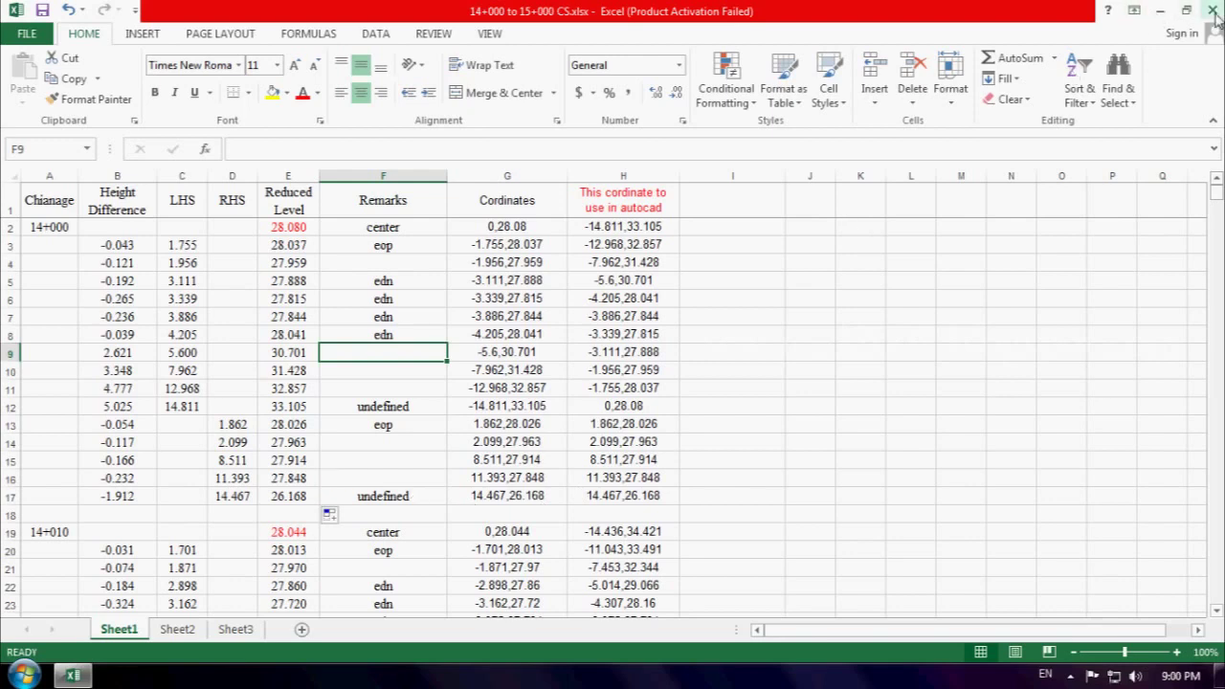
click(1158, 12)
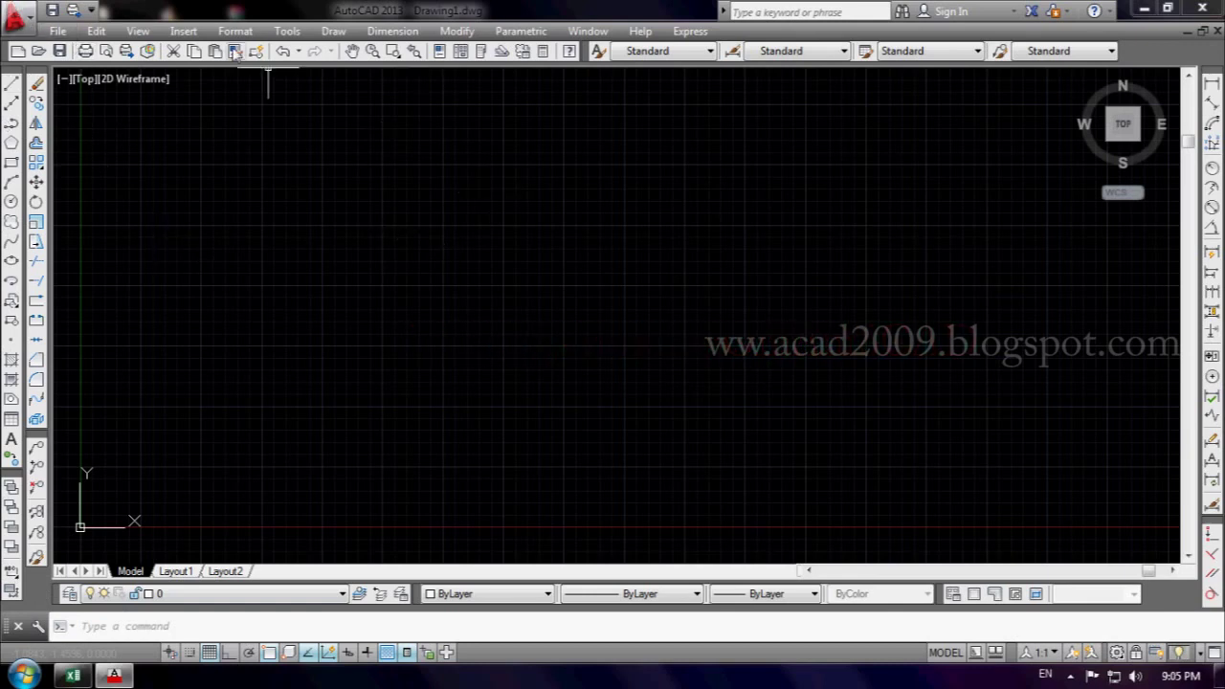
- Set the drawing units to 0.000 length precision with Meters as the insertion scale
click(233, 33)
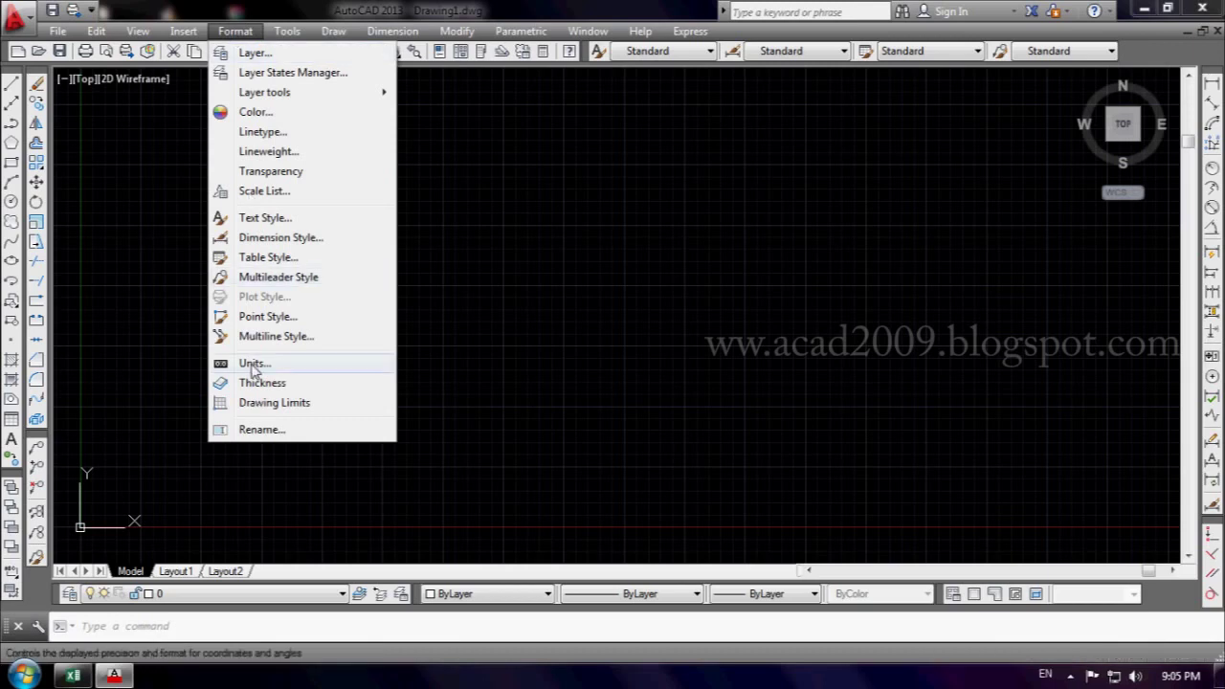
click(254, 368)
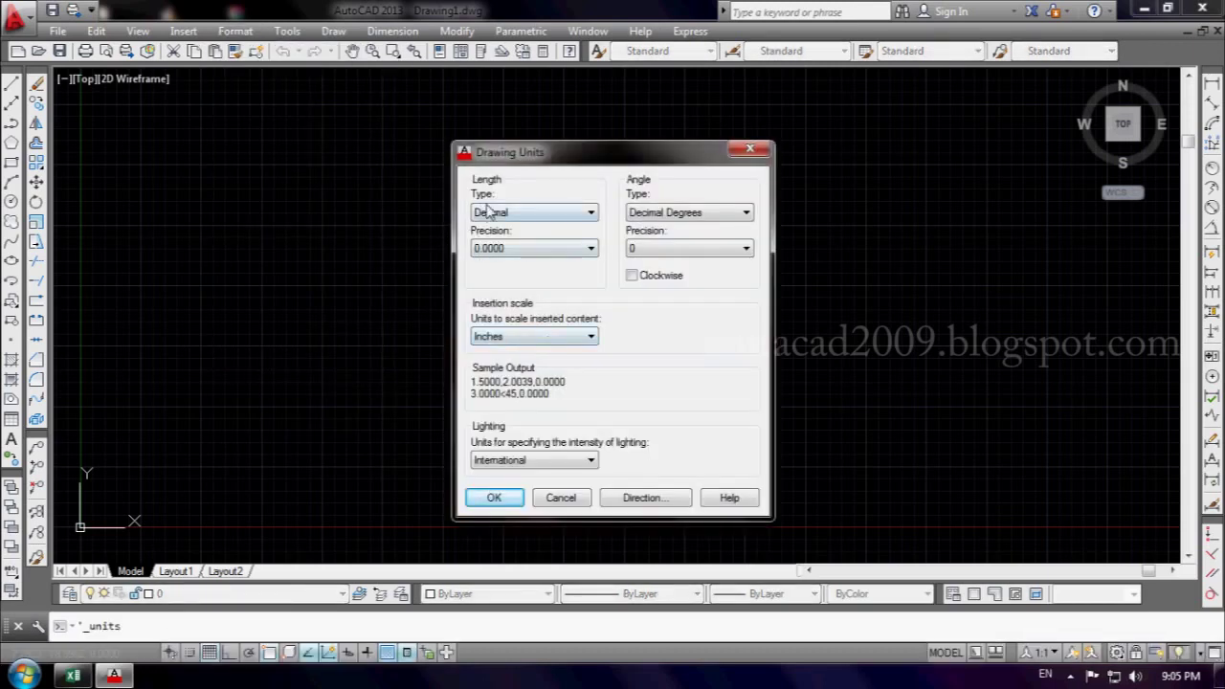
click(517, 250)
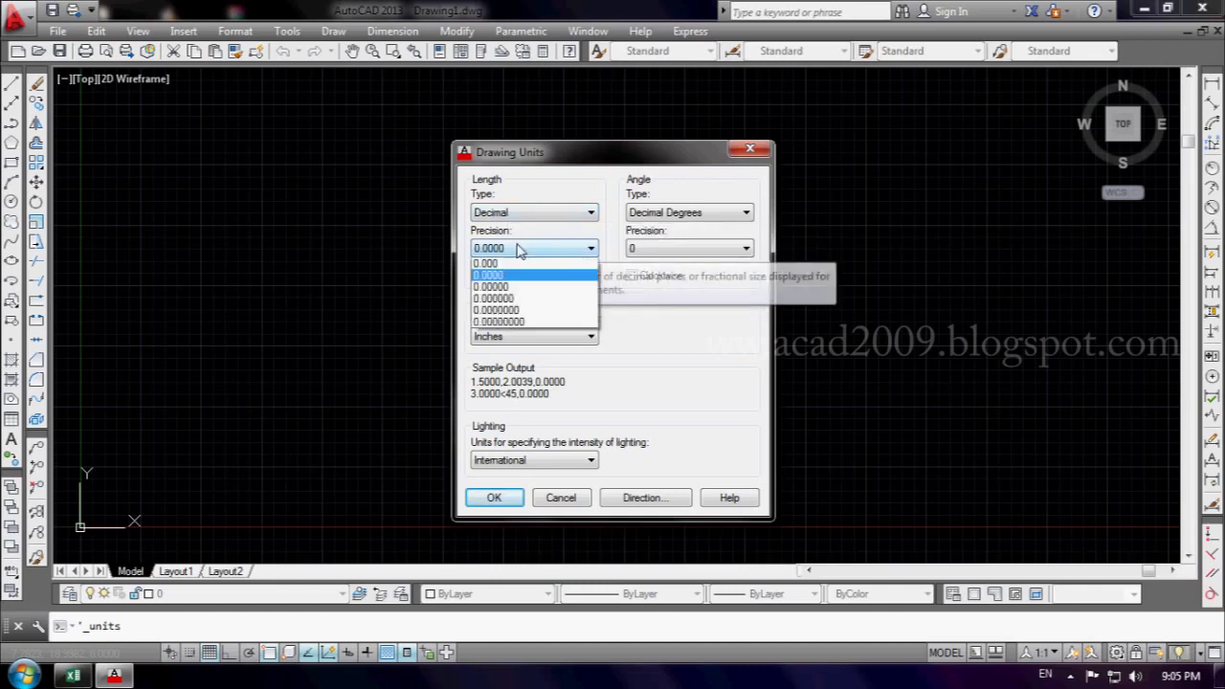
click(502, 300)
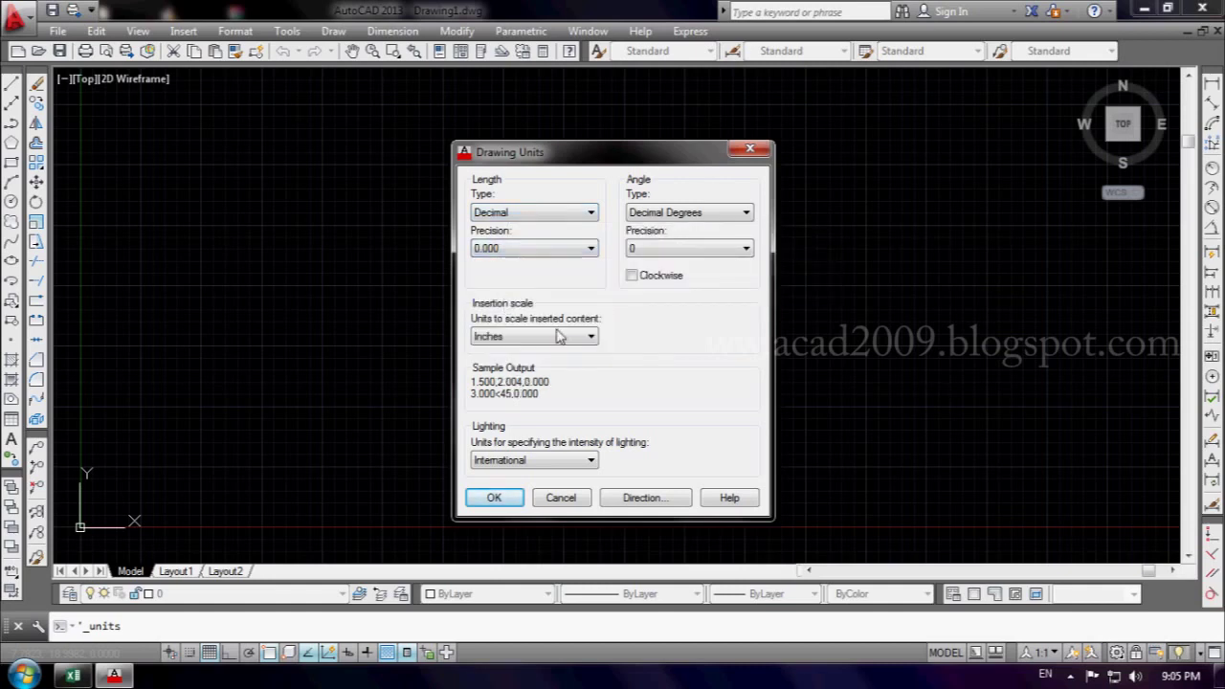
click(564, 337)
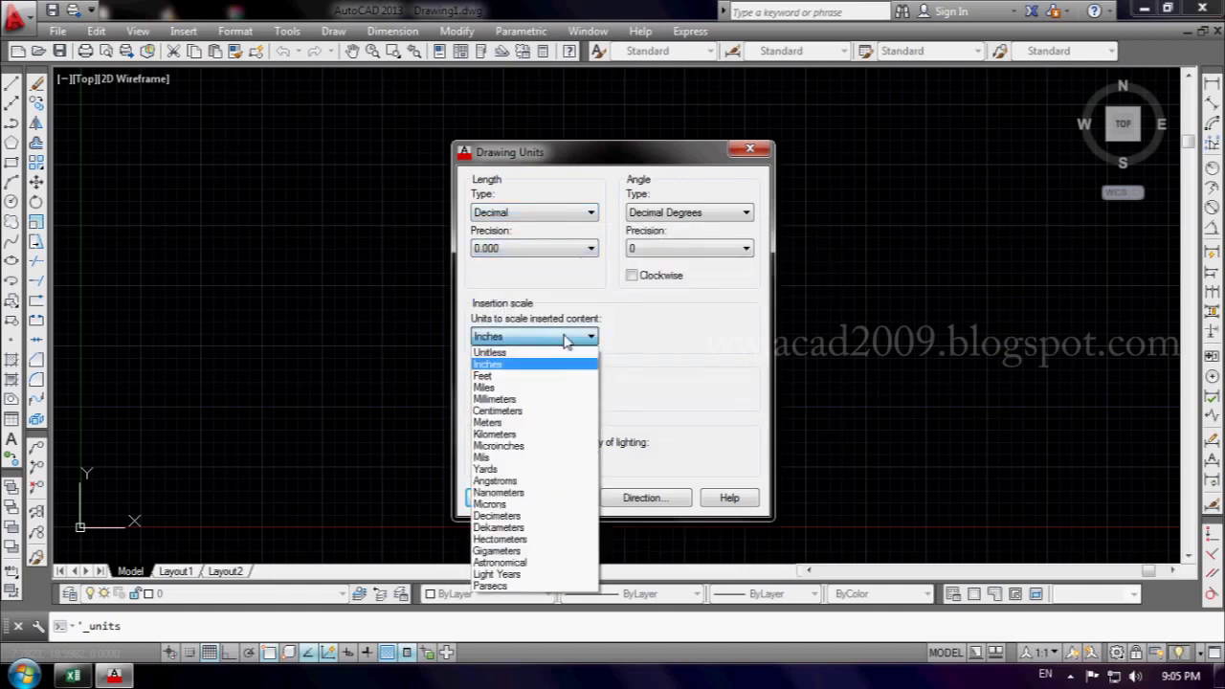
click(538, 428)
click(503, 499)
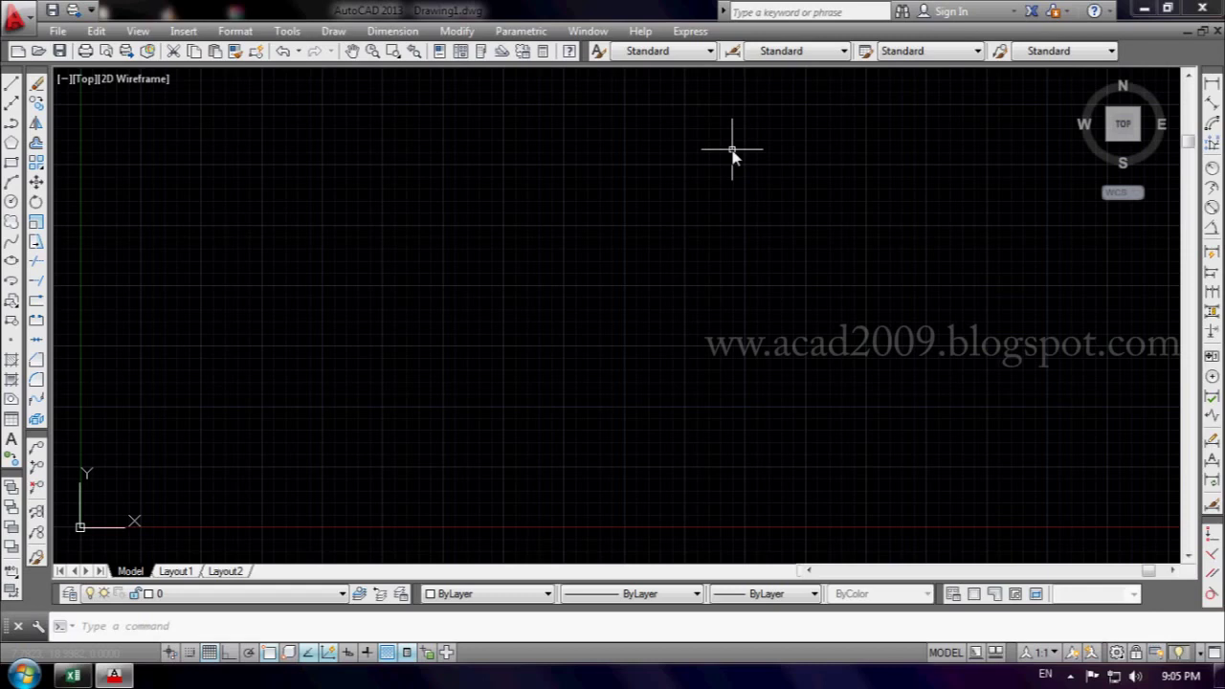
- Unlock all toolbars and windows from the status-bar lock menu
click(1136, 652)
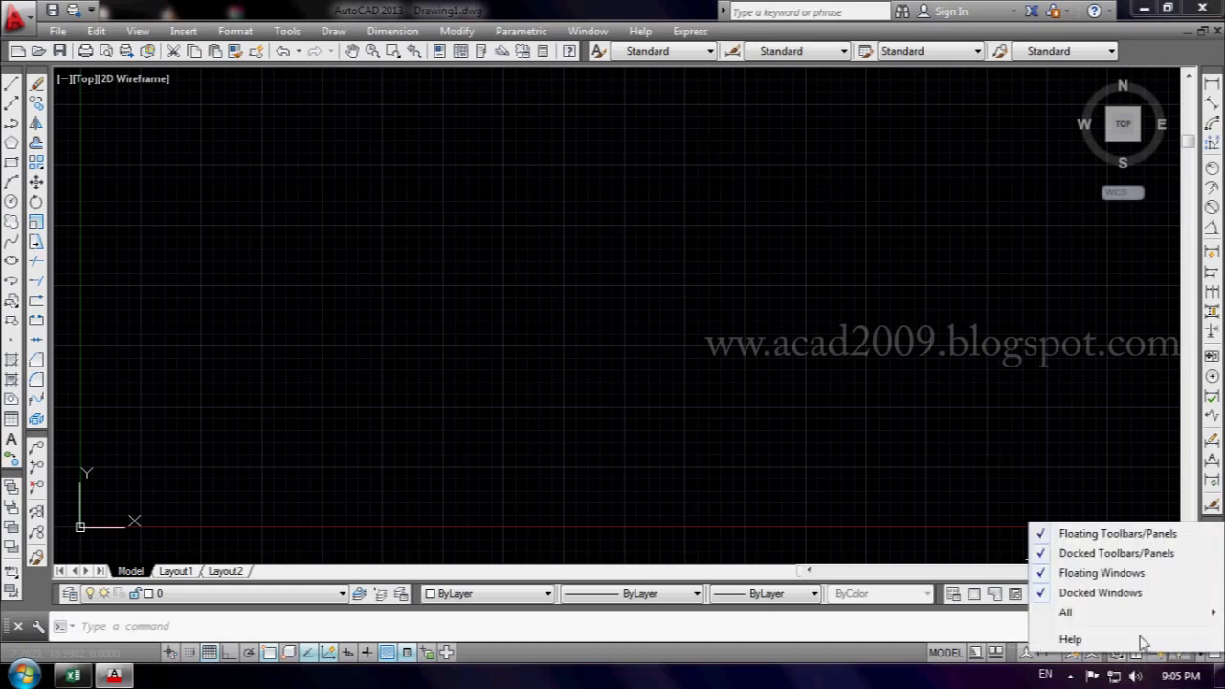
click(959, 631)
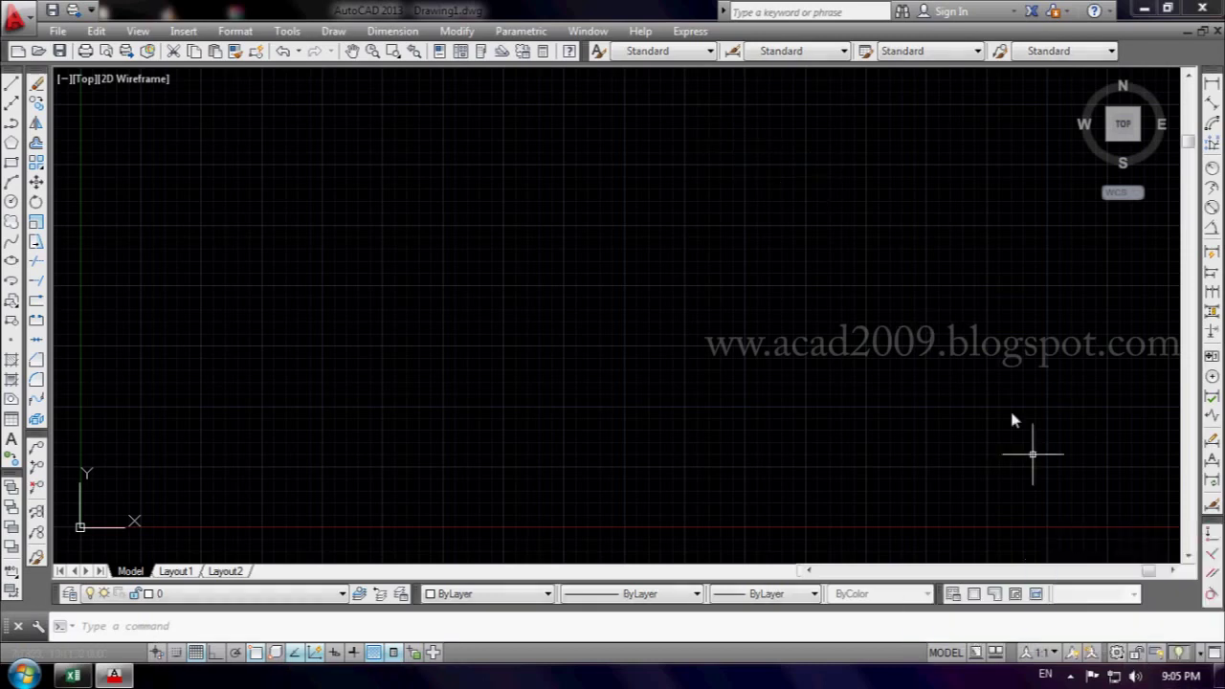
middle_drag(451, 328, 606, 334)
mouse_move(344, 444)
middle_down()
mouse_move(416, 400)
mouse_move(398, 405)
middle_up()
- Display the UCS II and UCS toolbars and stack them together
right_click(1135, 57)
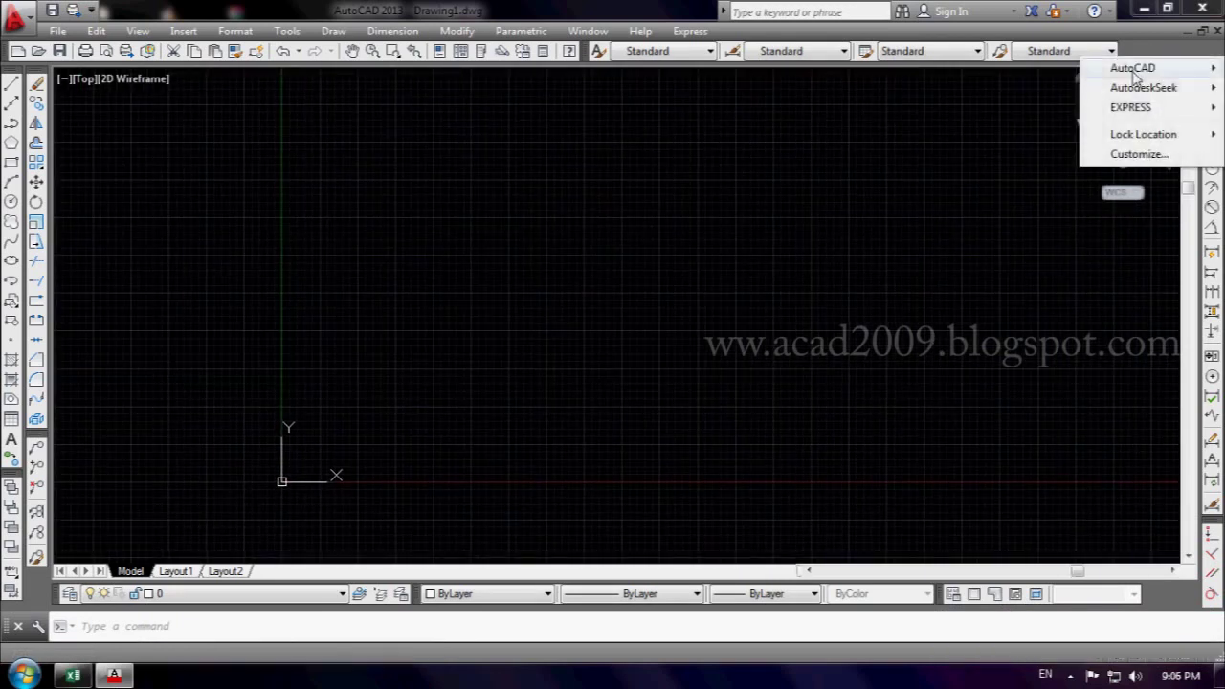
mouse_move(870, 680)
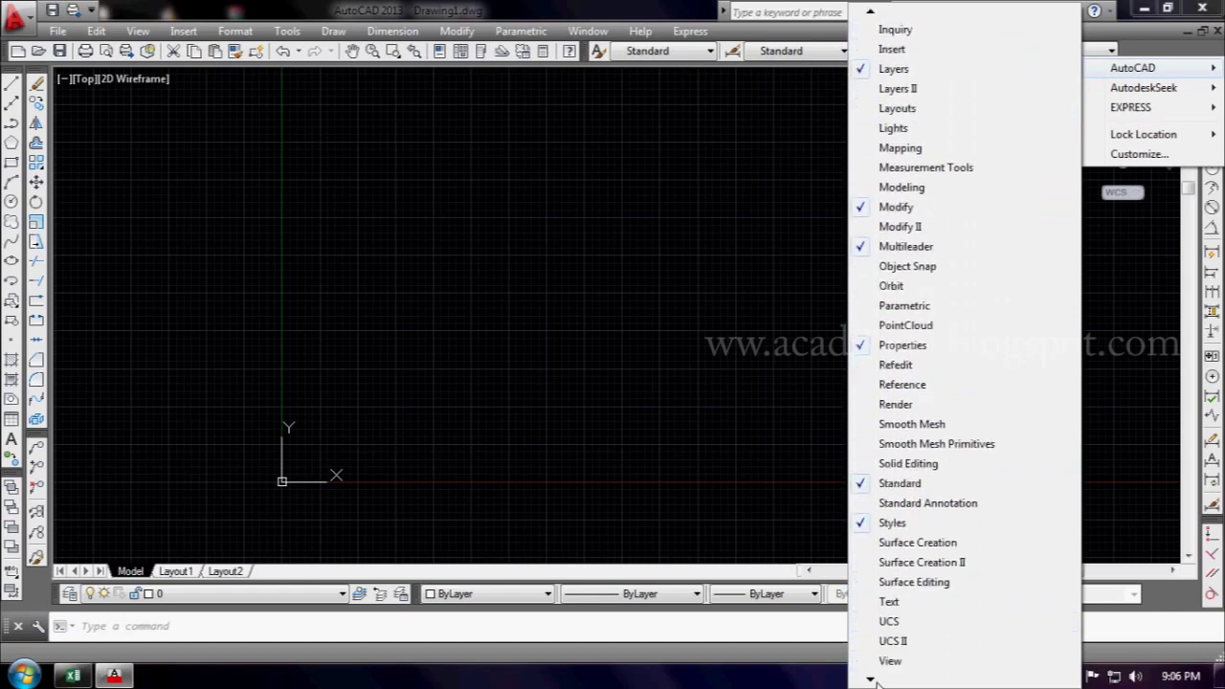
click(893, 641)
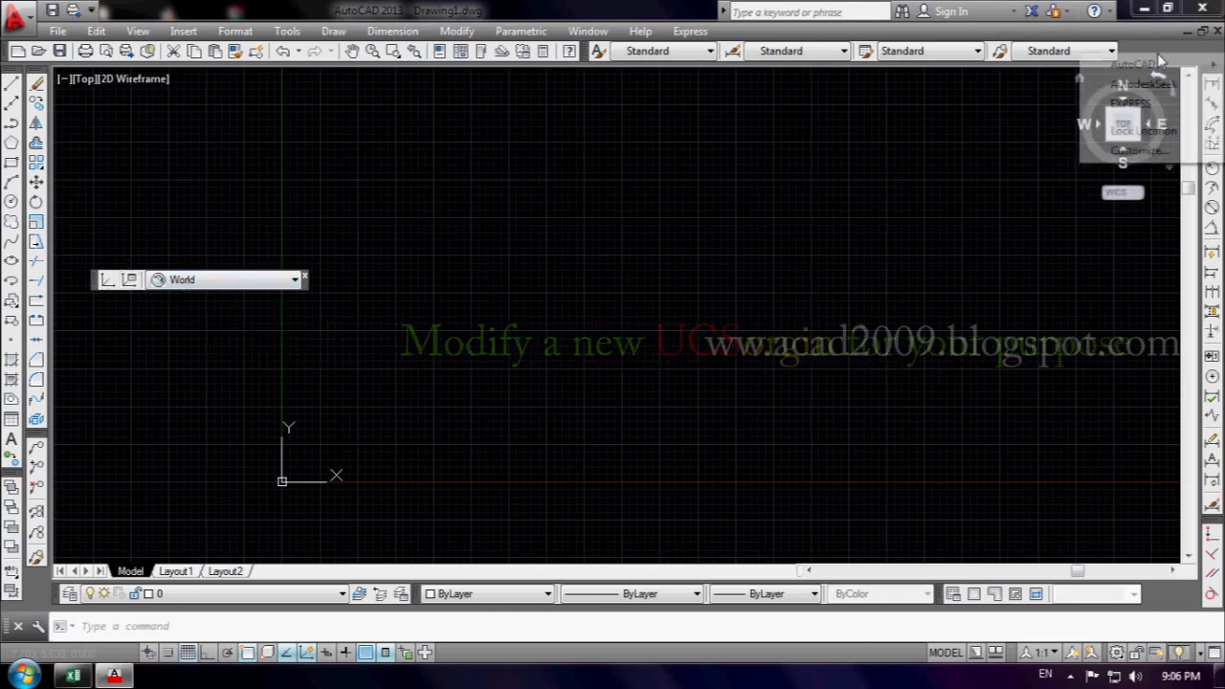
right_click(1148, 54)
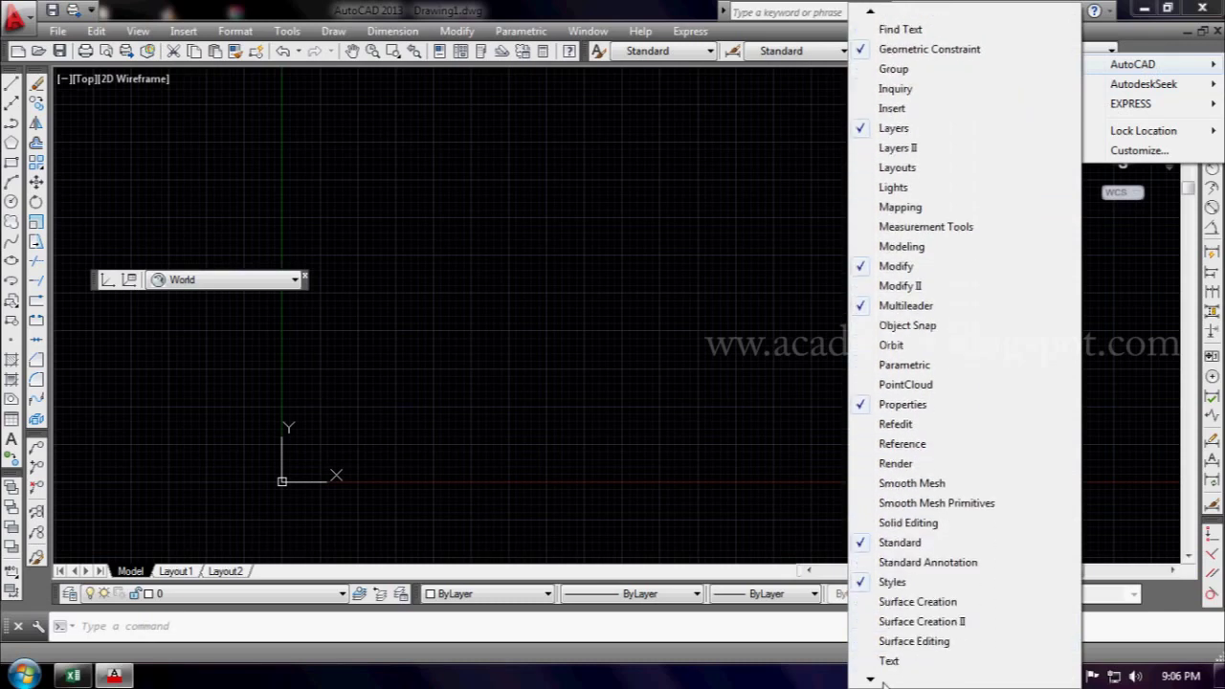
click(888, 601)
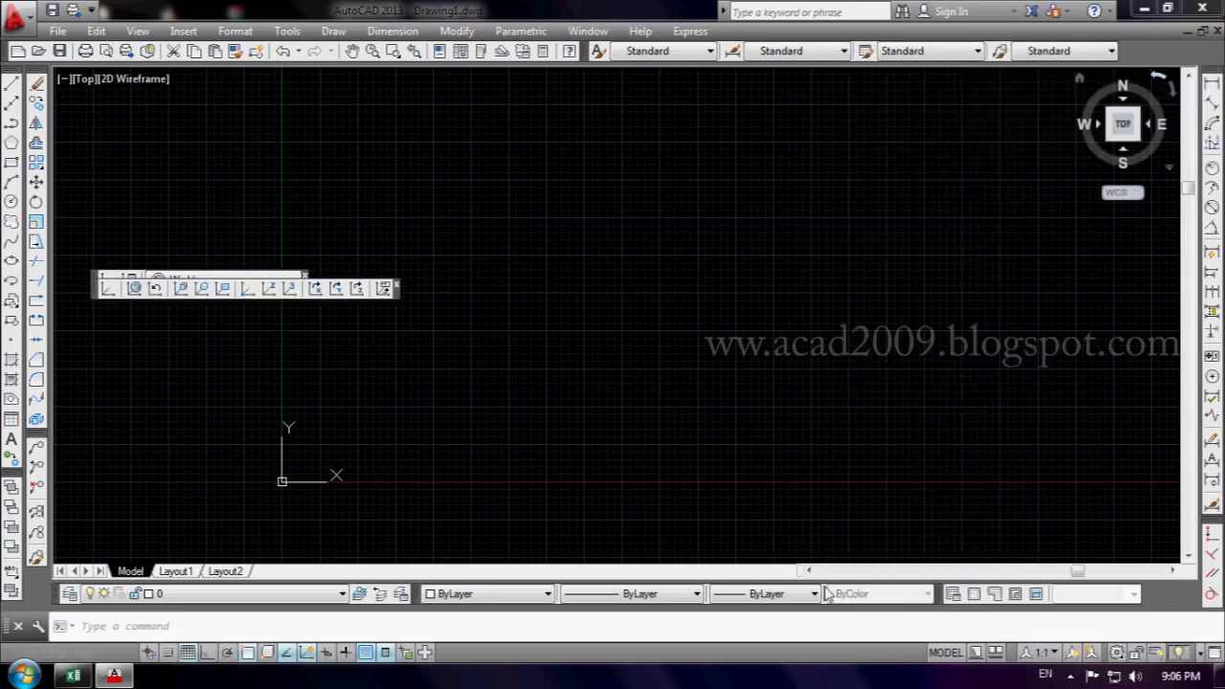
mouse_move(98, 298)
mouse_down()
mouse_move(99, 263)
mouse_move(103, 275)
mouse_up()
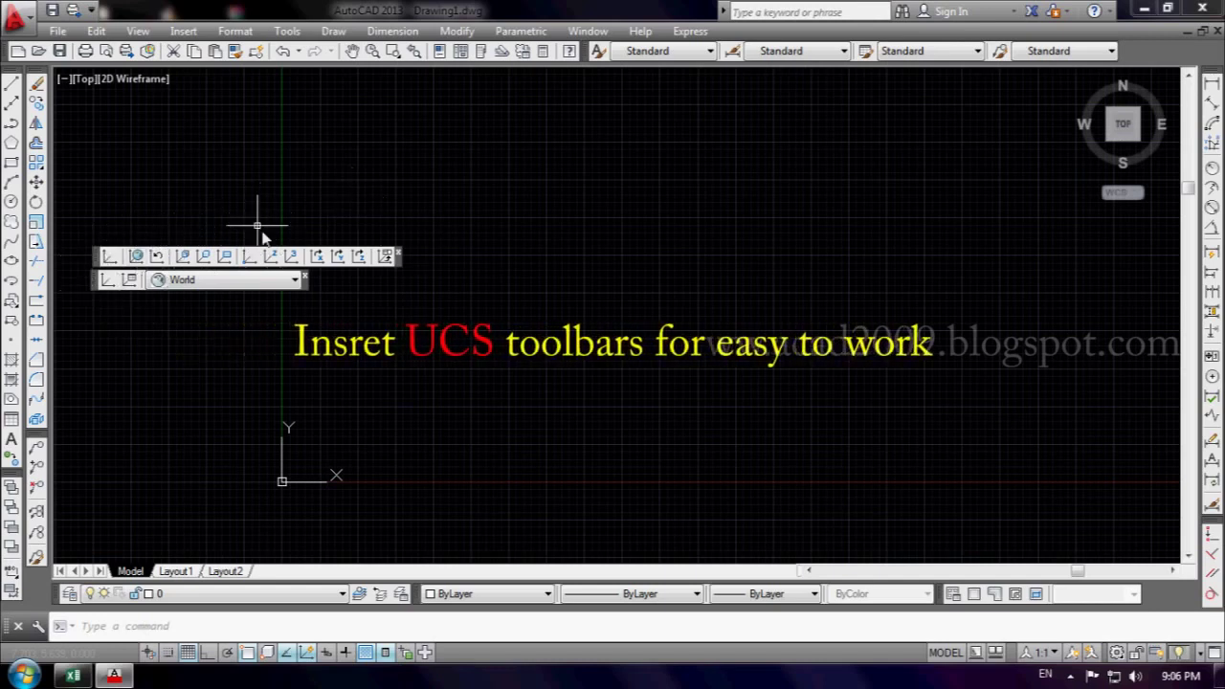
scroll(653, 261, down, 2)
scroll(672, 274, up, 3)
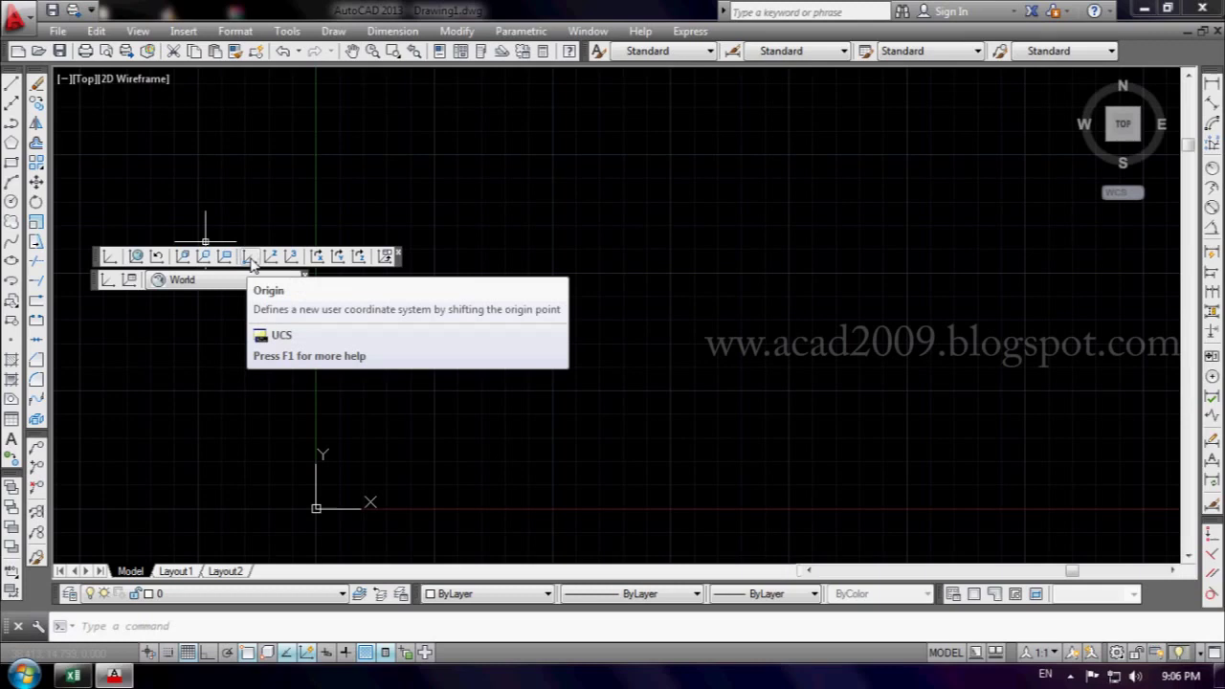
mouse_move(248, 256)
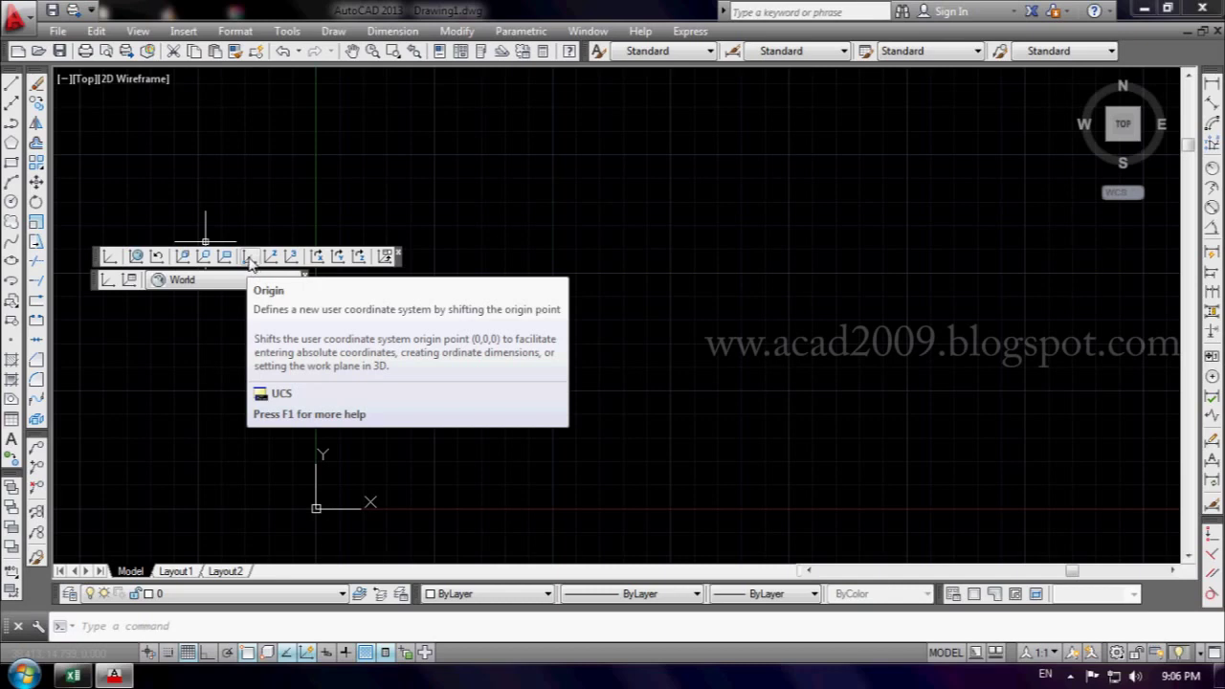
- Move the UCS origin to a picked point and pan the view to centre it
click(249, 256)
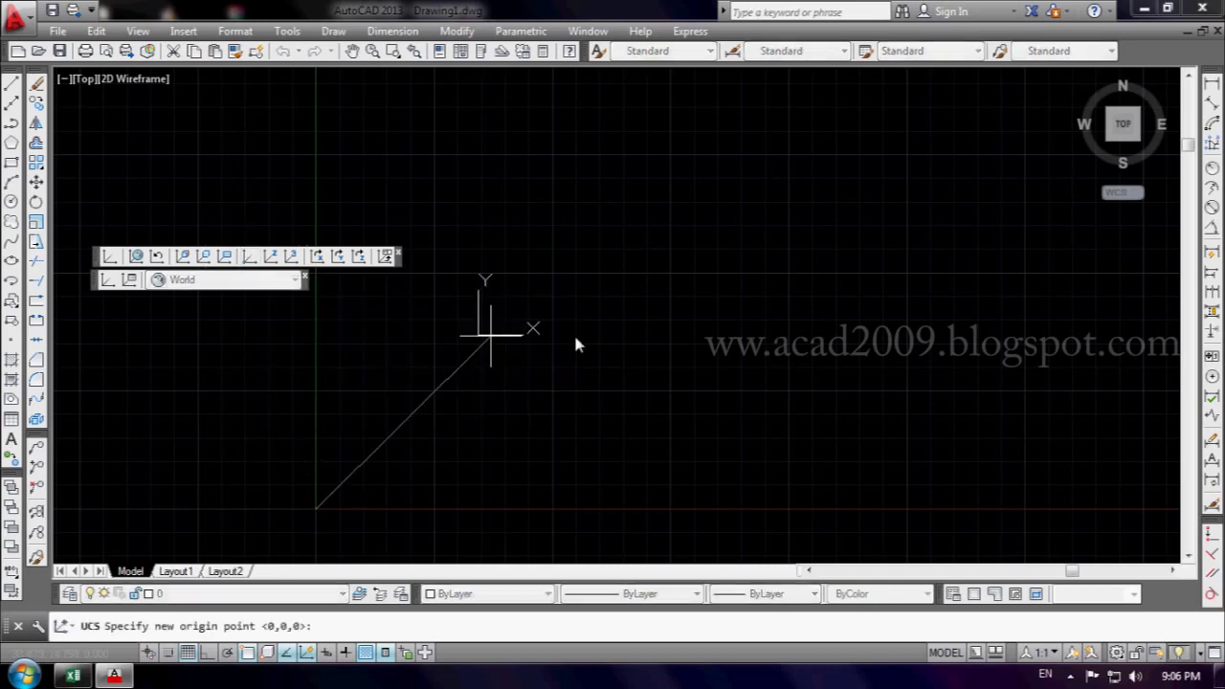
mouse_move(804, 401)
middle_down()
mouse_move(871, 291)
mouse_move(848, 315)
middle_up()
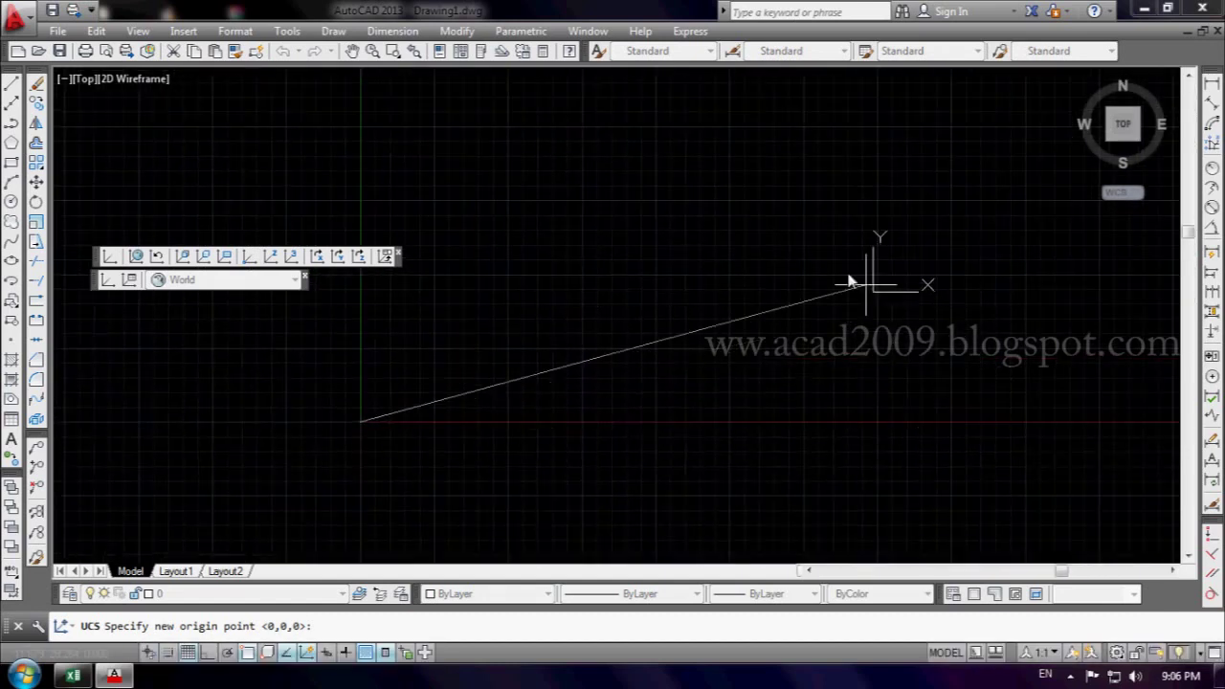
click(877, 205)
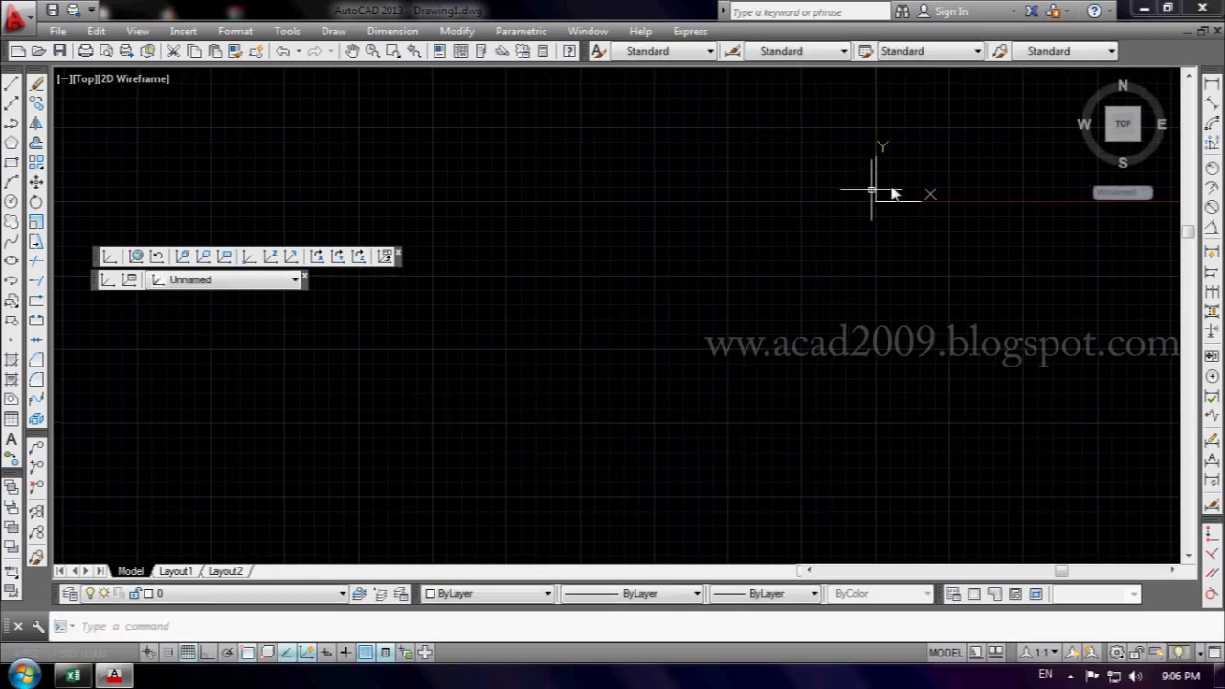
click(138, 31)
click(160, 92)
mouse_move(852, 201)
middle_down()
mouse_move(476, 418)
mouse_move(623, 437)
middle_up()
middle_drag(655, 388, 622, 422)
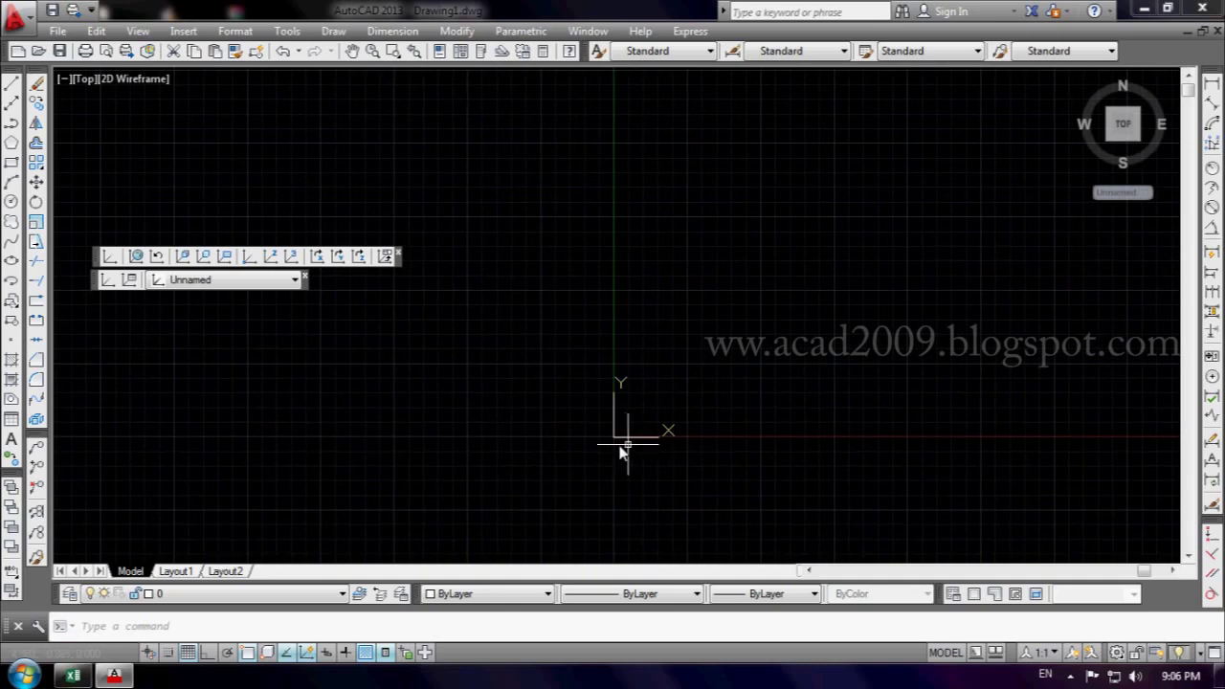
click(613, 435)
key(Escape)
- Save the current user coordinate system as the named UCS 14+000
click(199, 281)
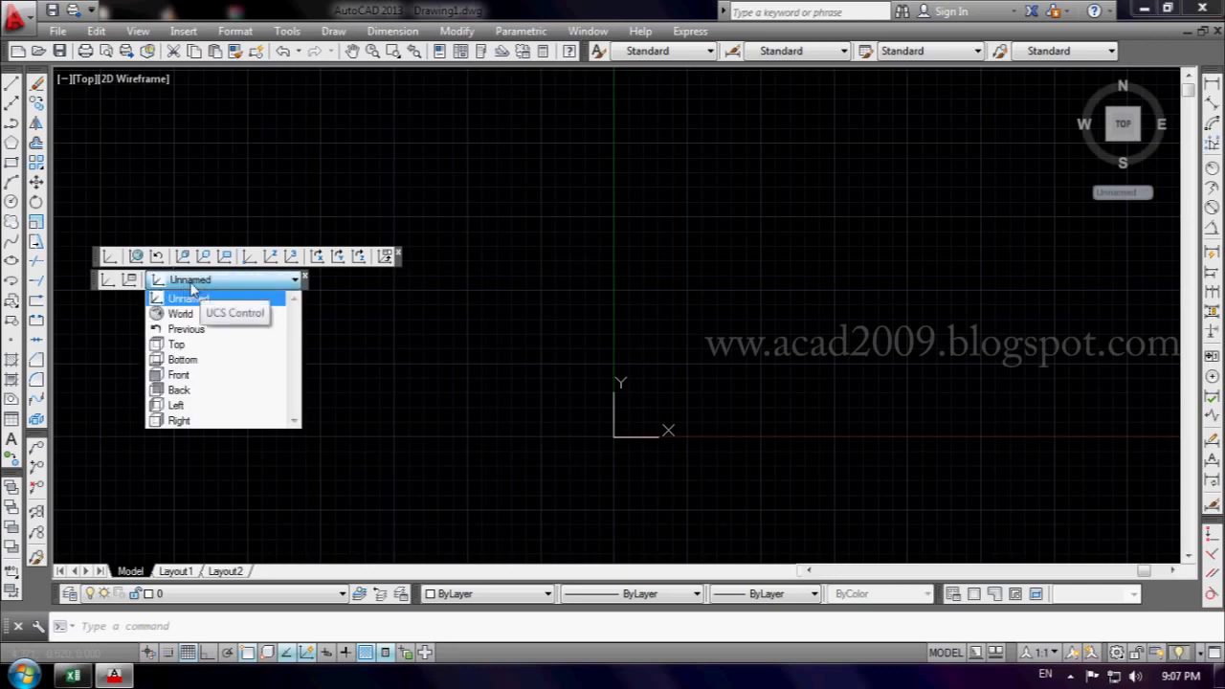
click(192, 287)
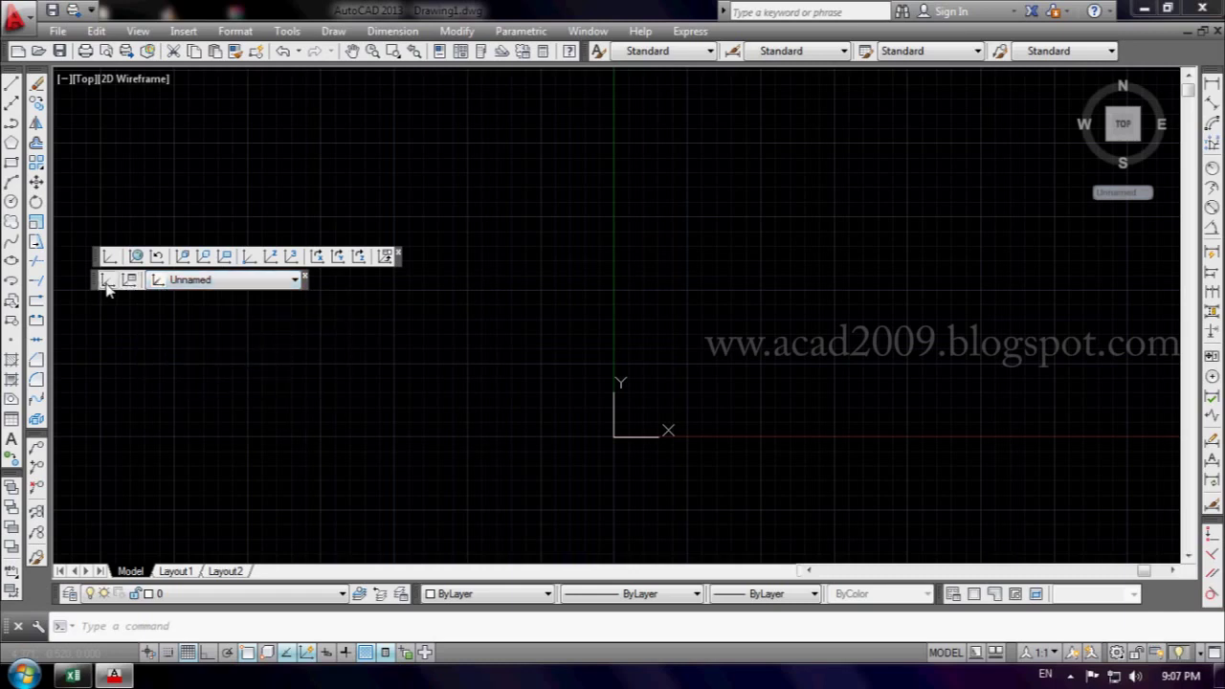
click(107, 287)
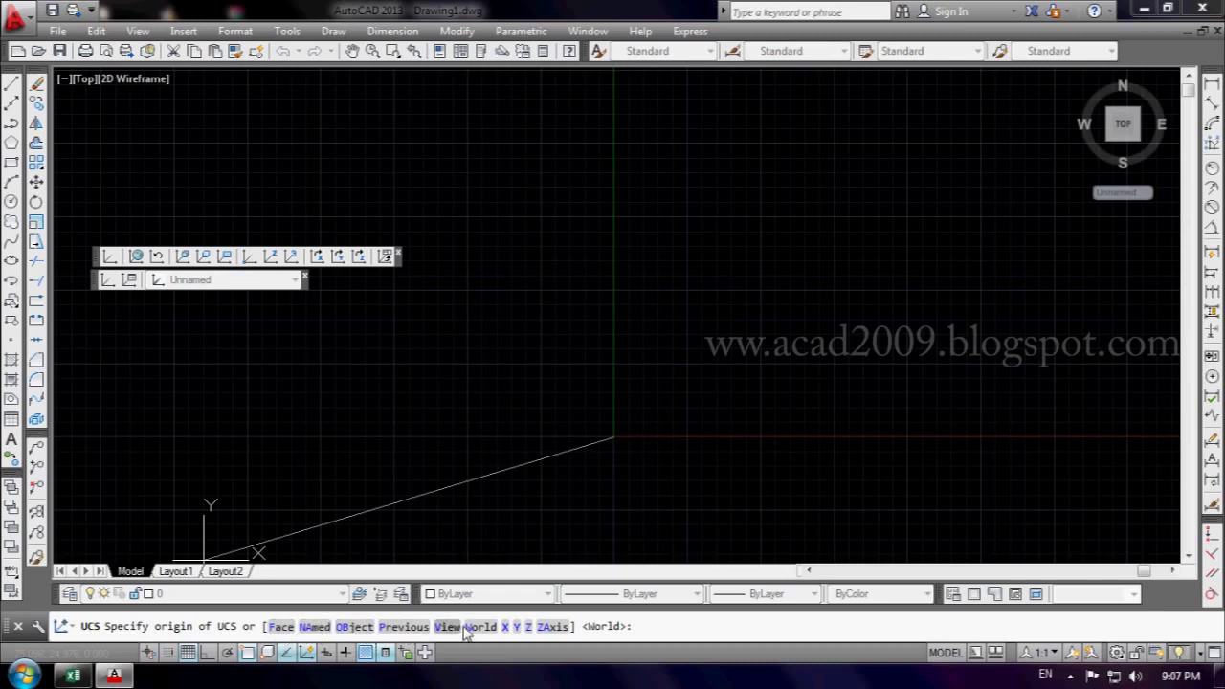
click(316, 628)
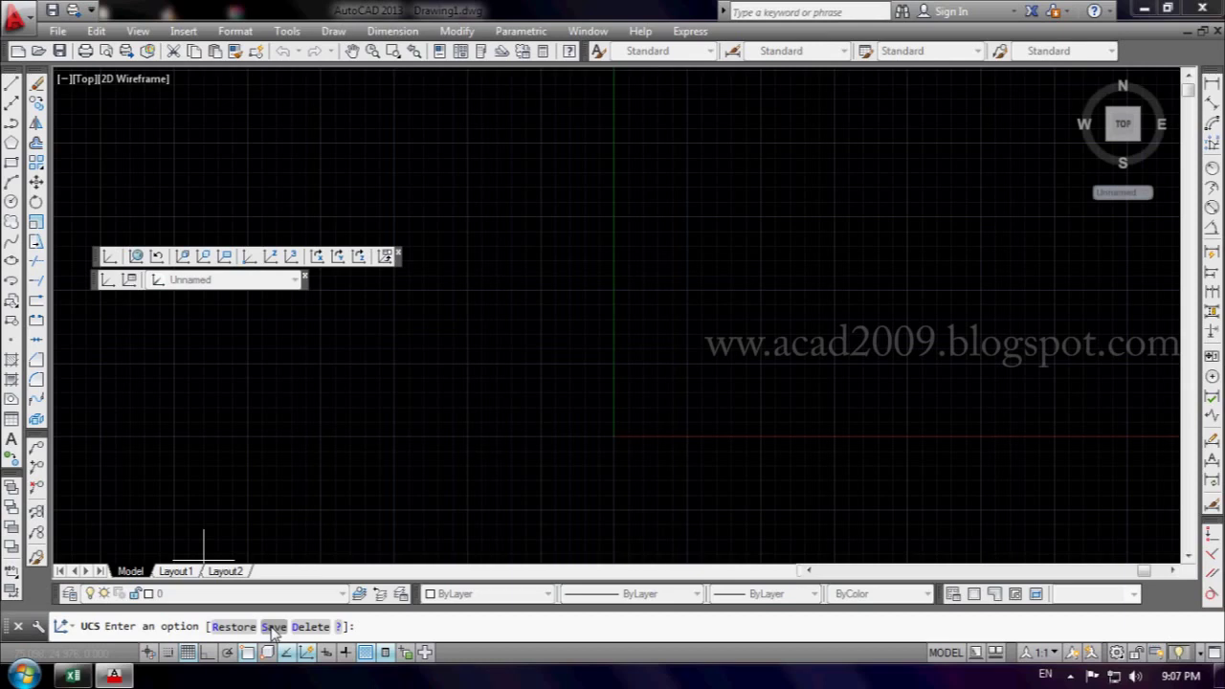
click(273, 627)
text(14+000)
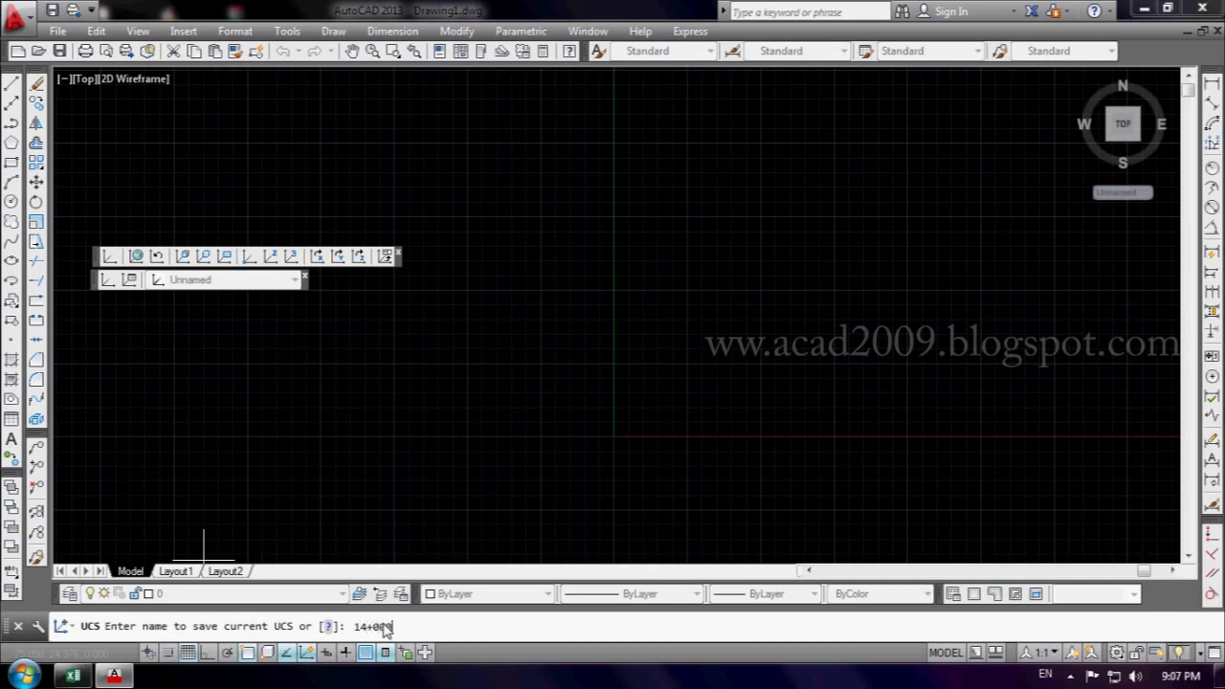
key(Return)
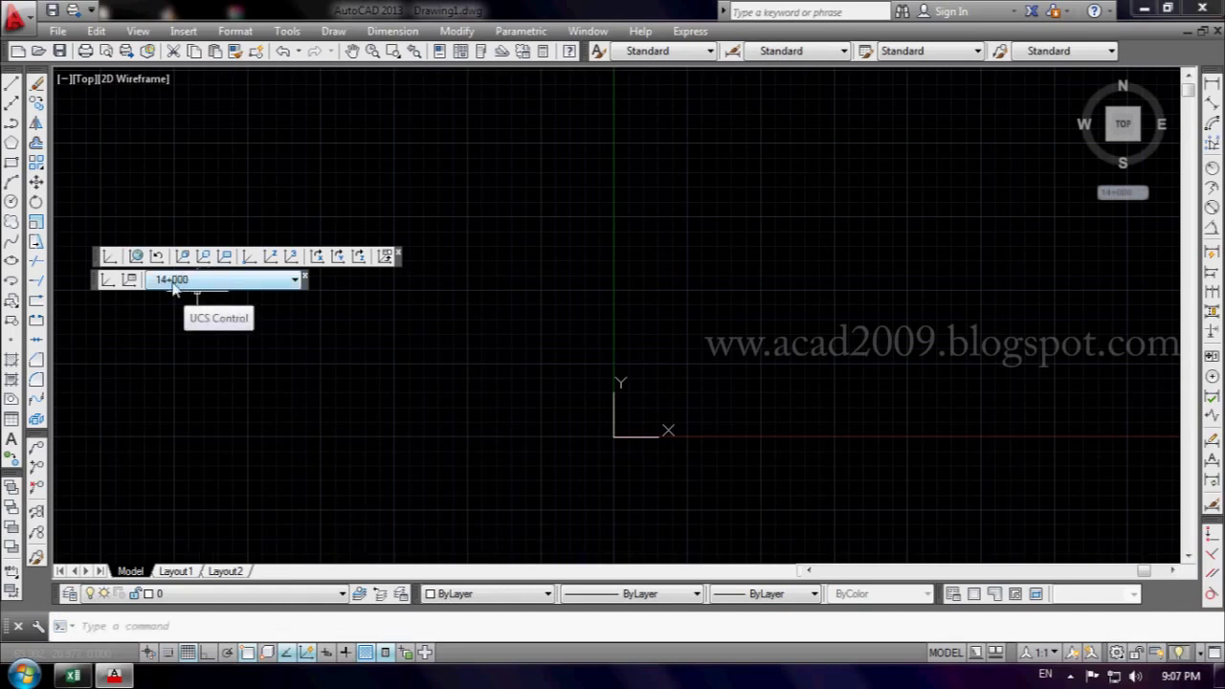
- Copy the 14+000 coordinates H2:H17 in Excel and return to AutoCAD
click(73, 675)
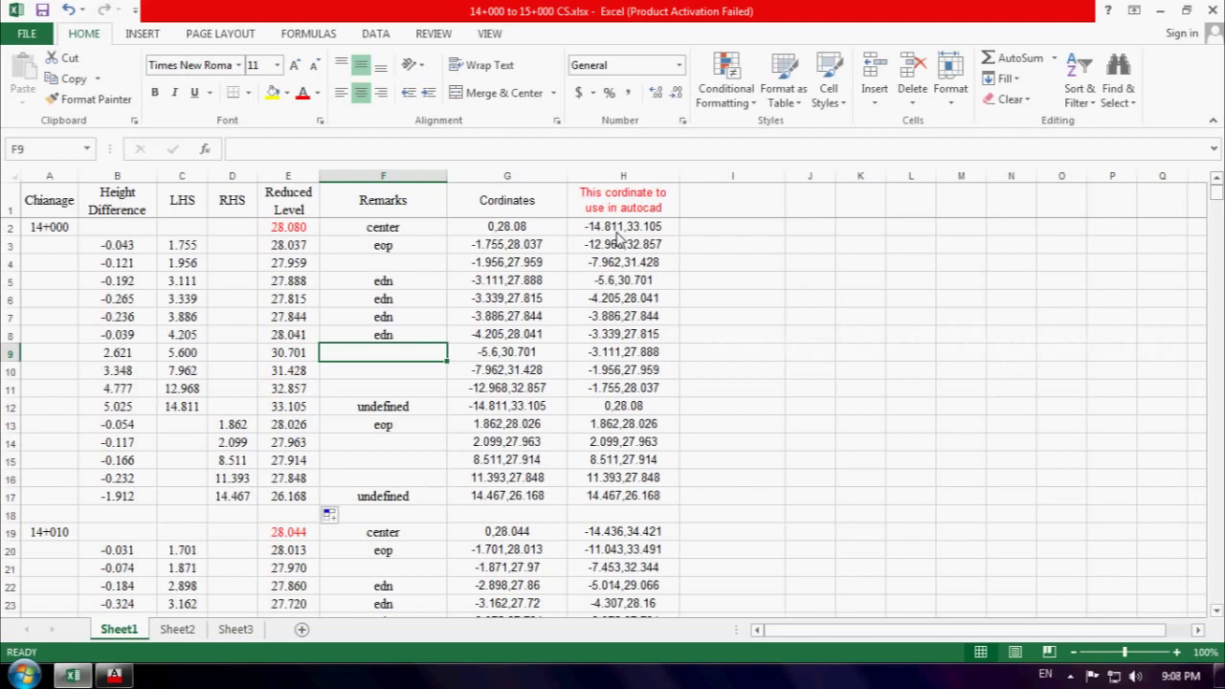
click(1162, 11)
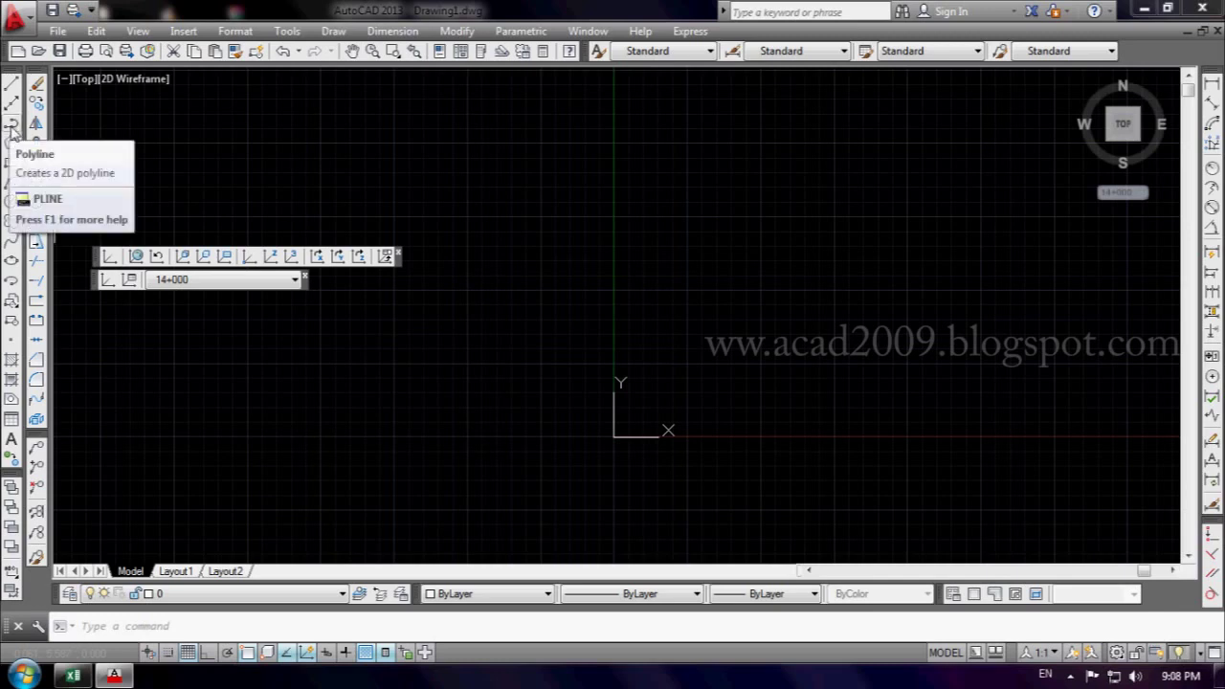
click(73, 676)
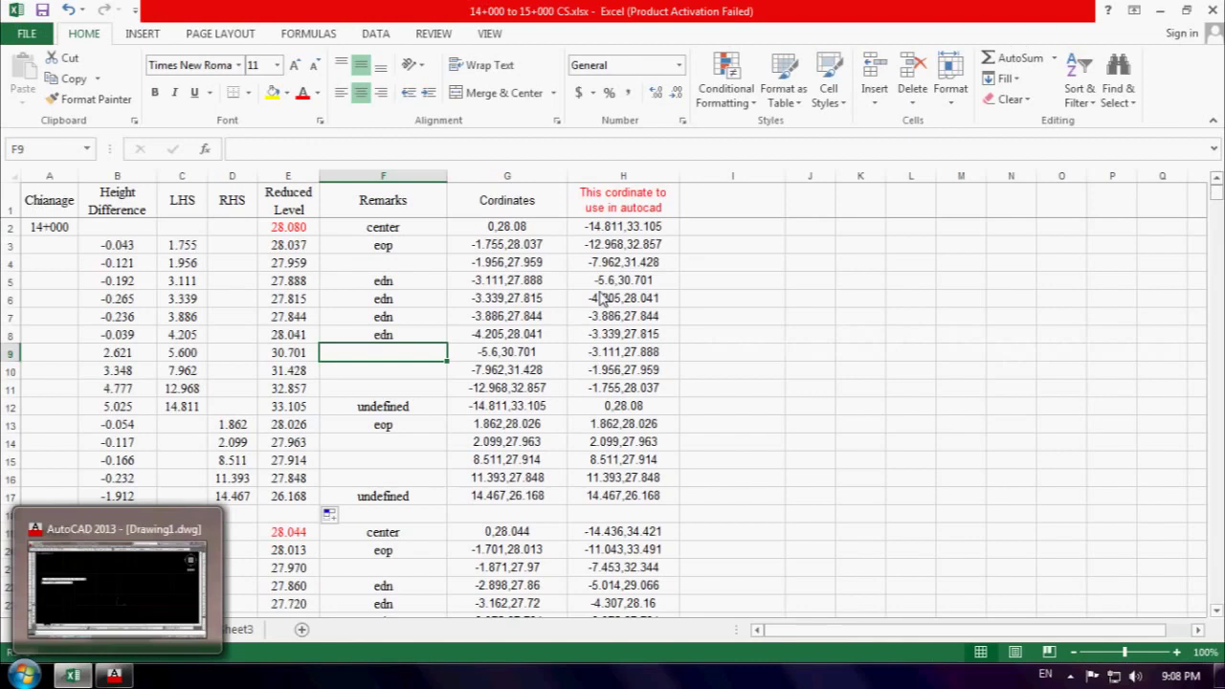
drag(623, 232, 629, 507)
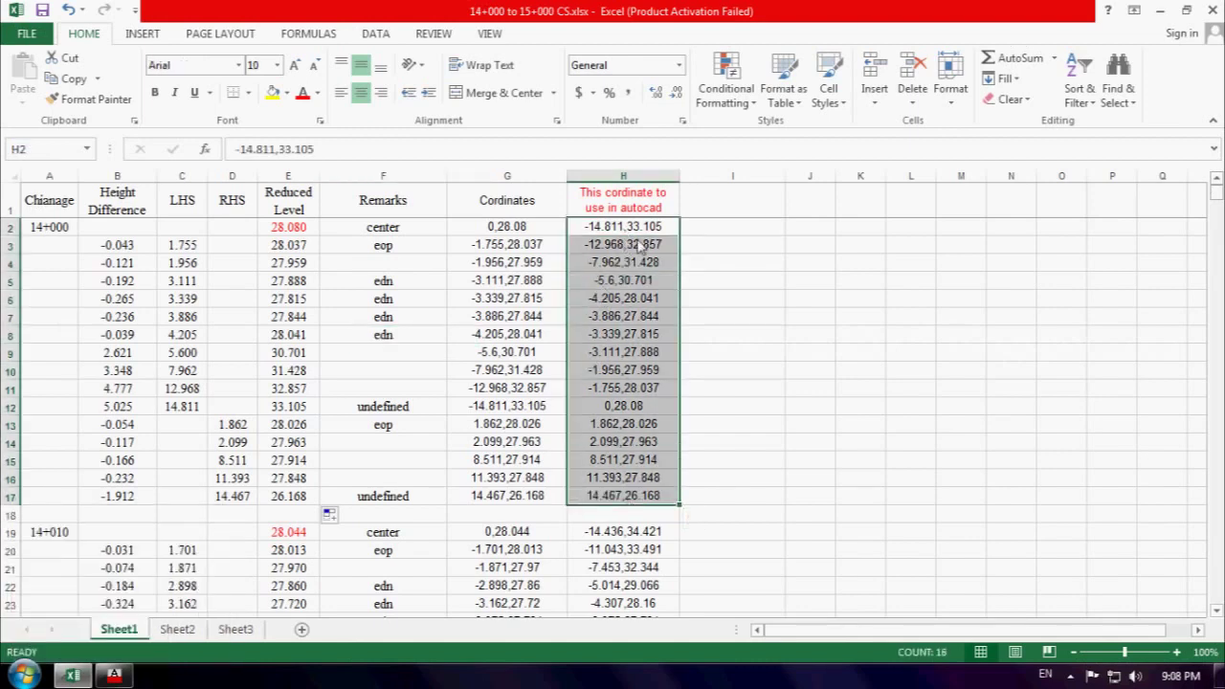
right_click(617, 505)
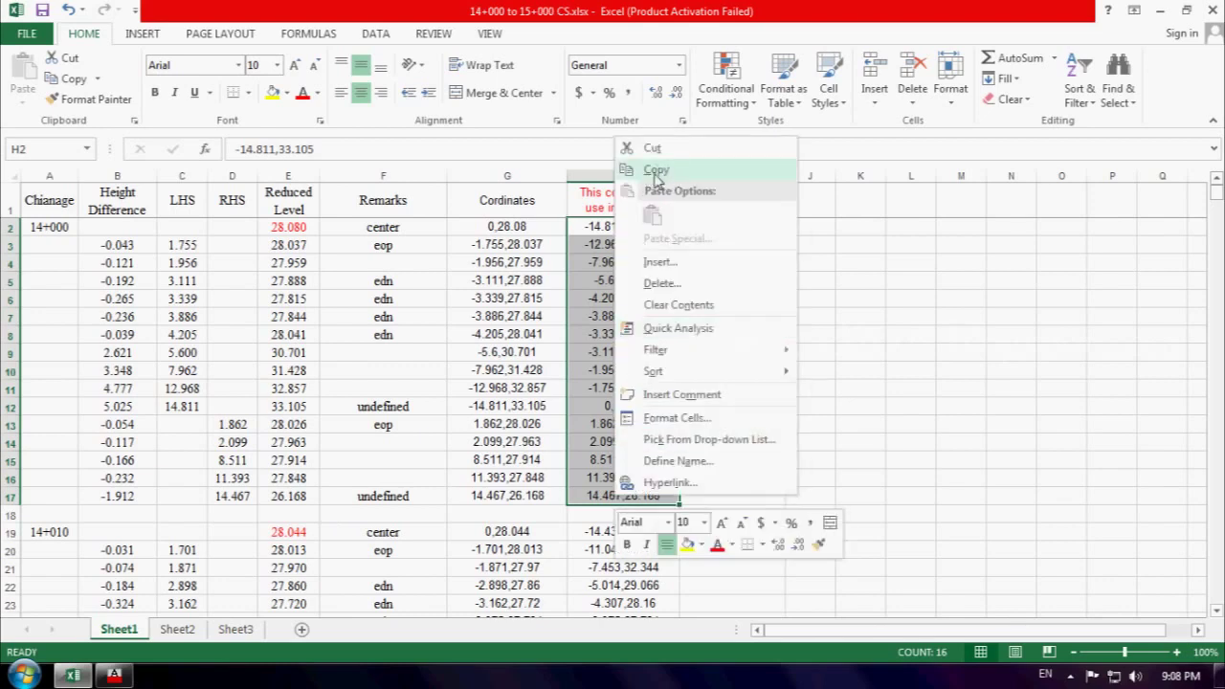
click(654, 170)
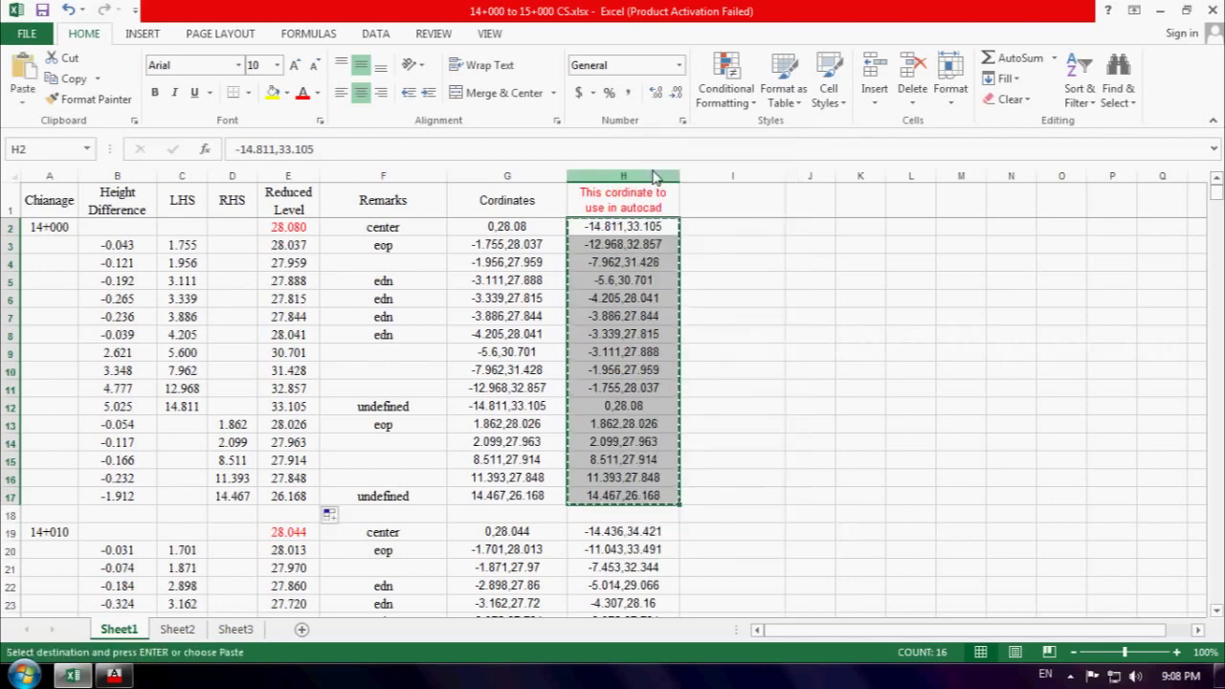
click(1160, 11)
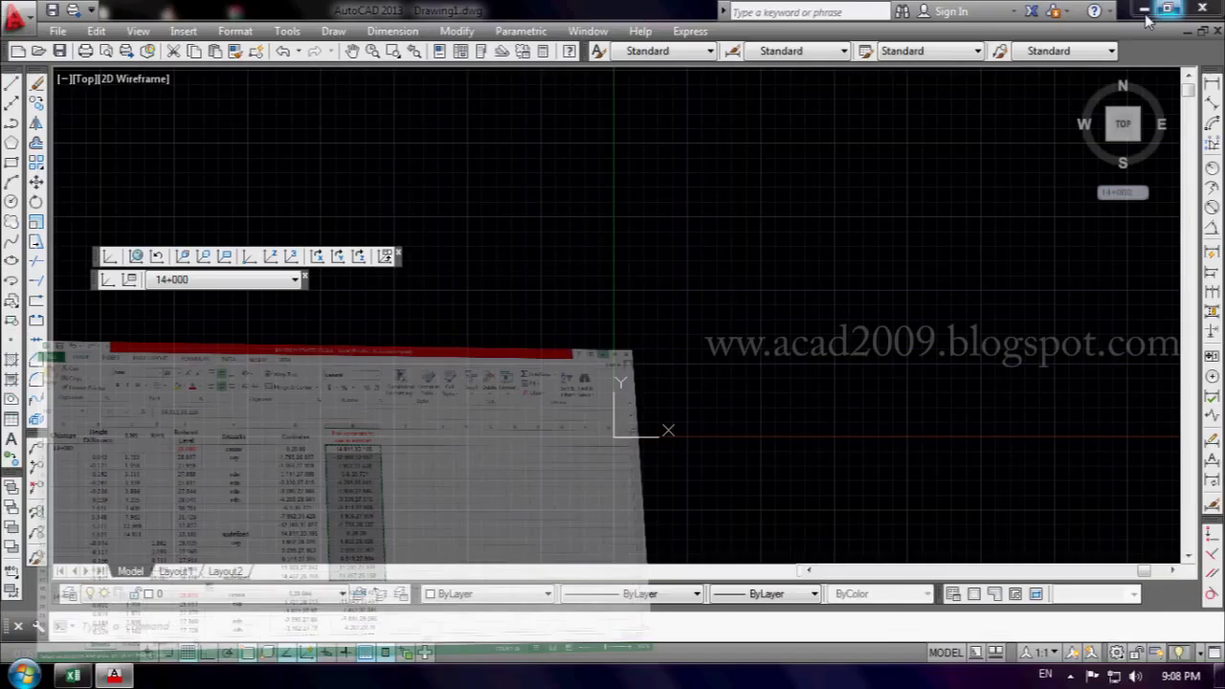
- Draw a polyline by pasting the copied 14+000 coordinates at the command prompt
click(11, 126)
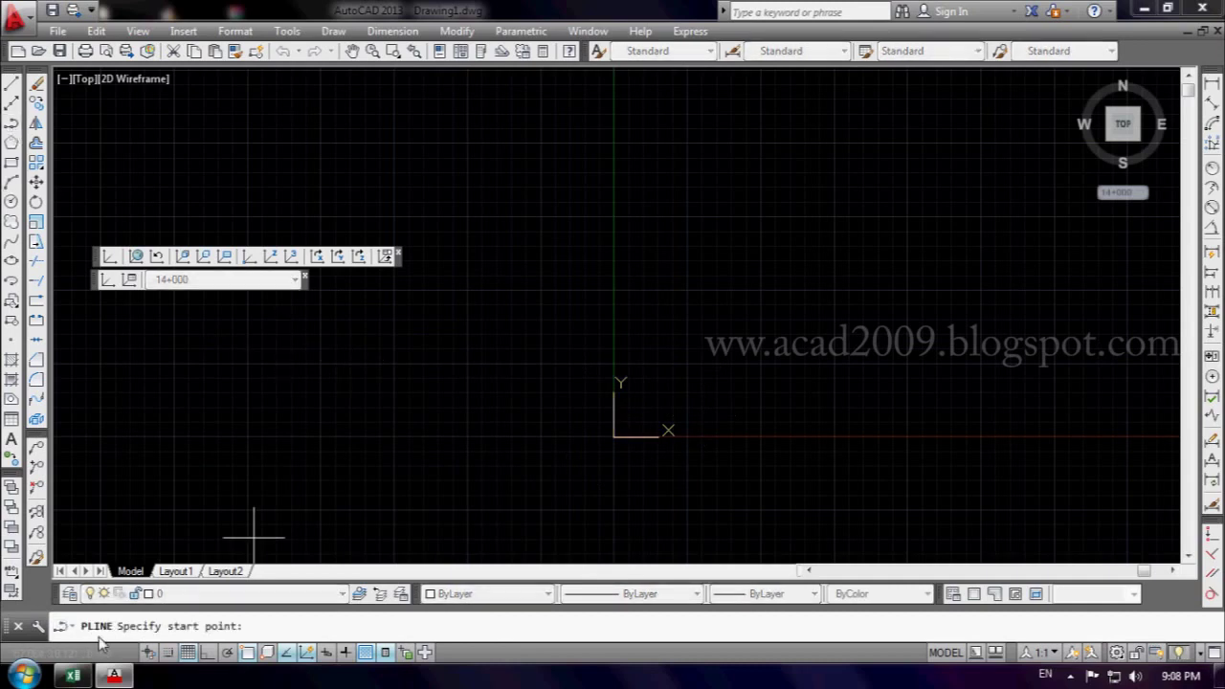
right_click(257, 630)
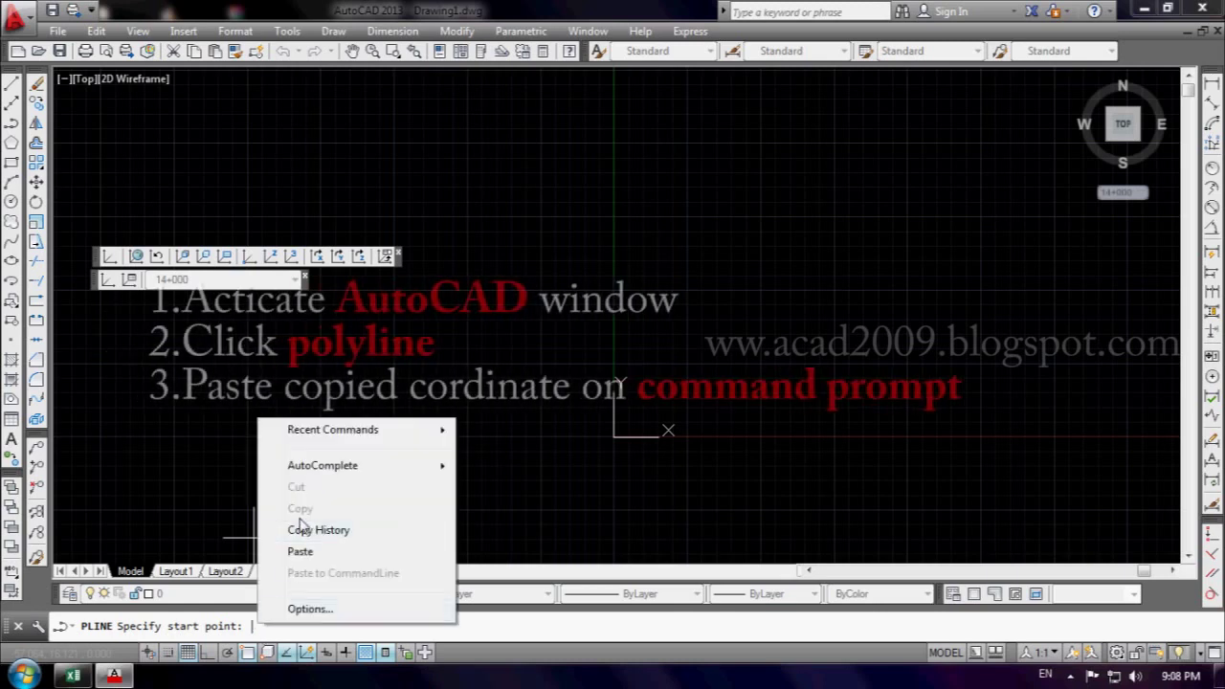
click(299, 552)
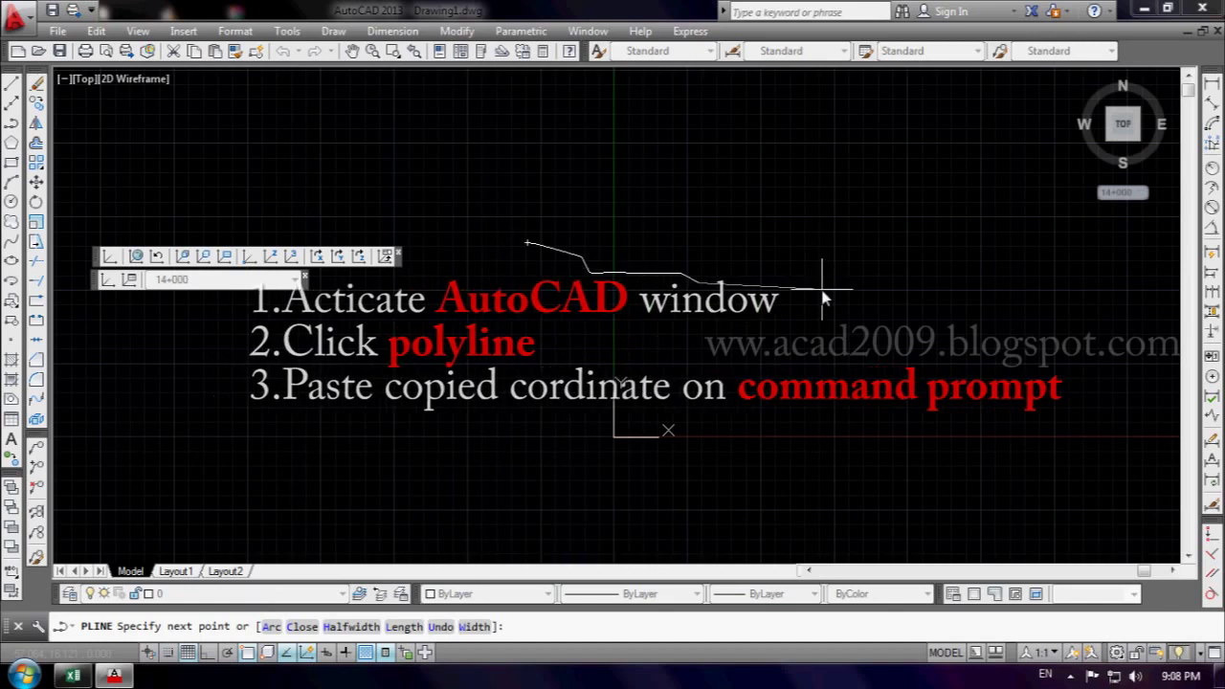
key(Return)
scroll(541, 275, up, 2)
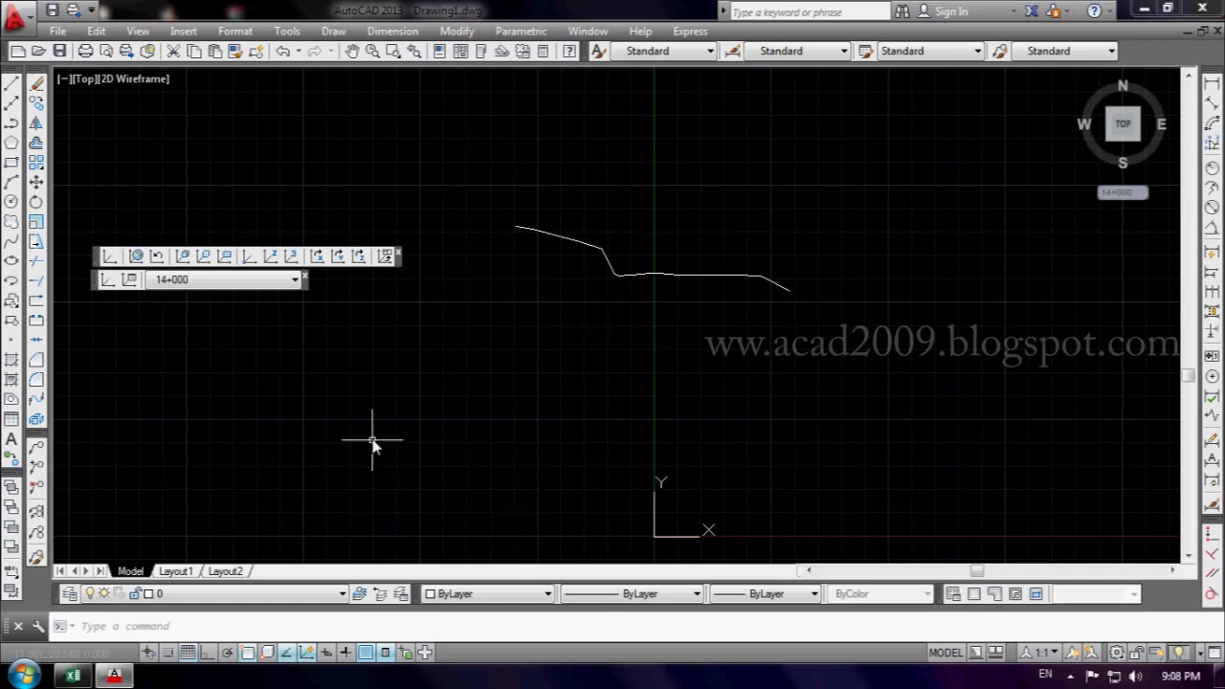
- Draw vertical construction lines through the pasted ground-point coordinates
click(14, 107)
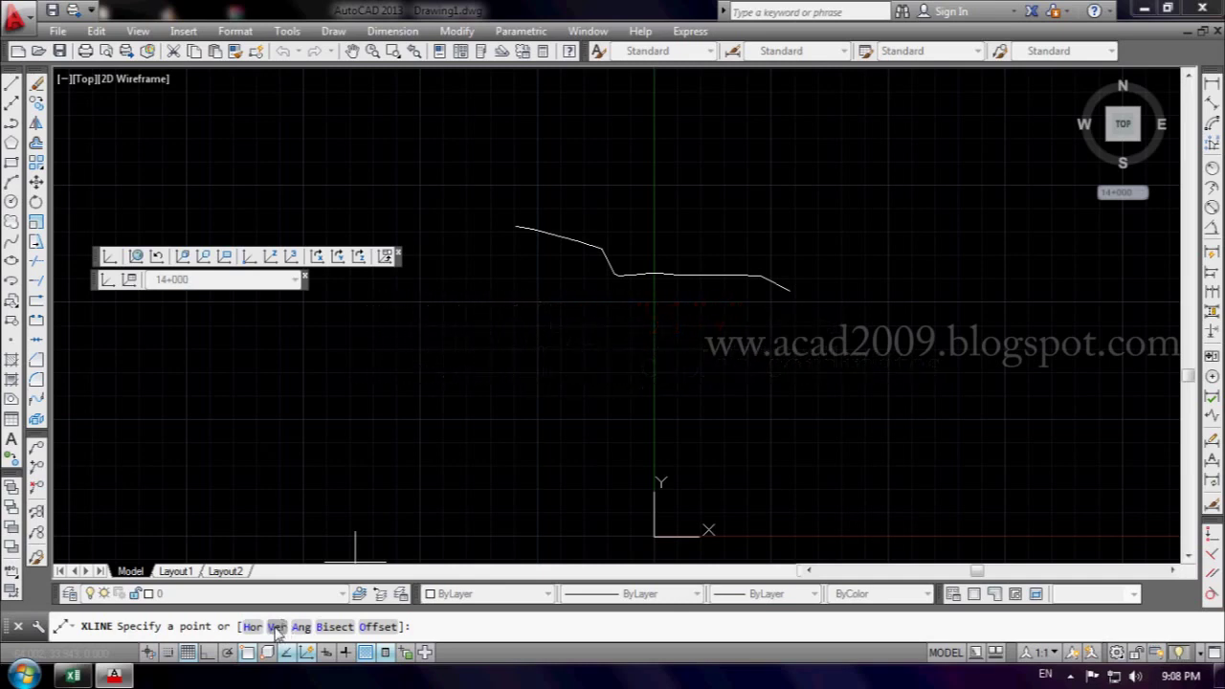
click(276, 627)
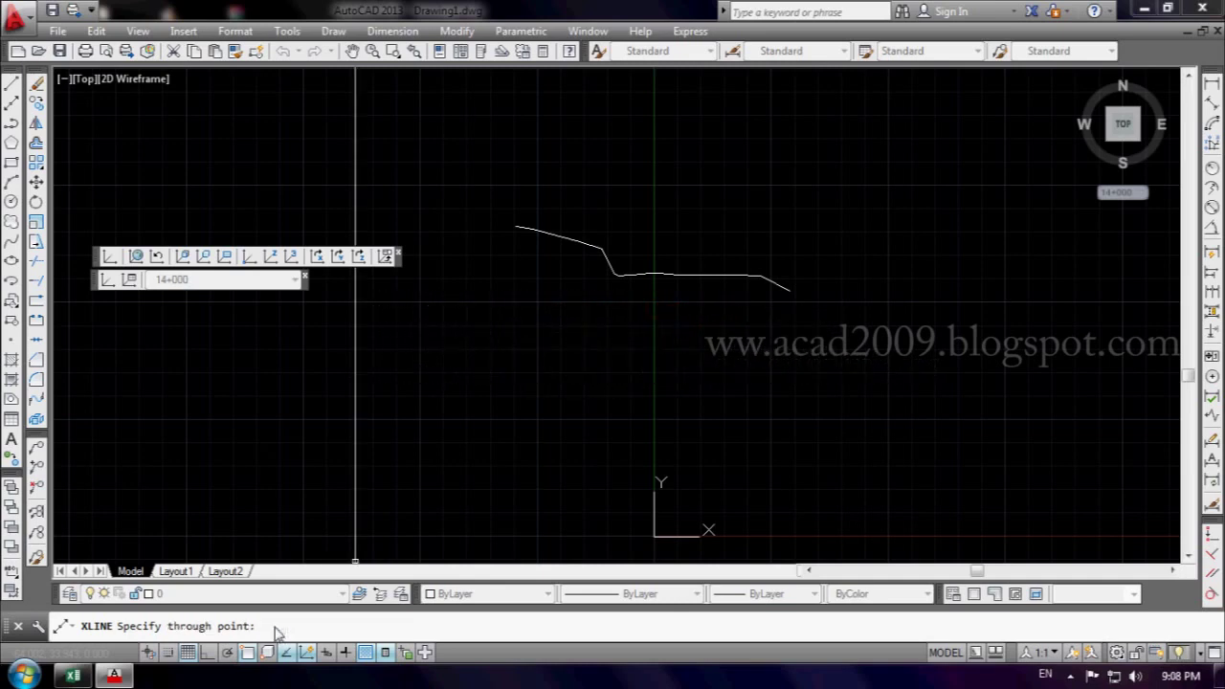
right_click(340, 631)
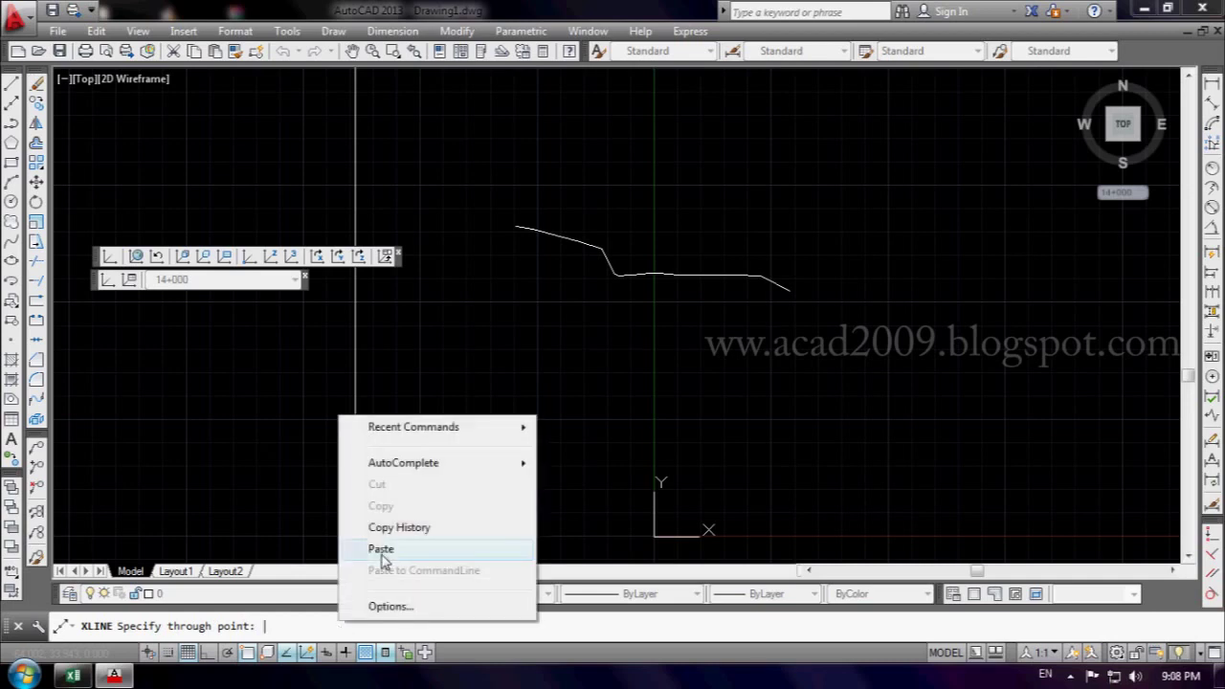
click(380, 560)
key(Escape)
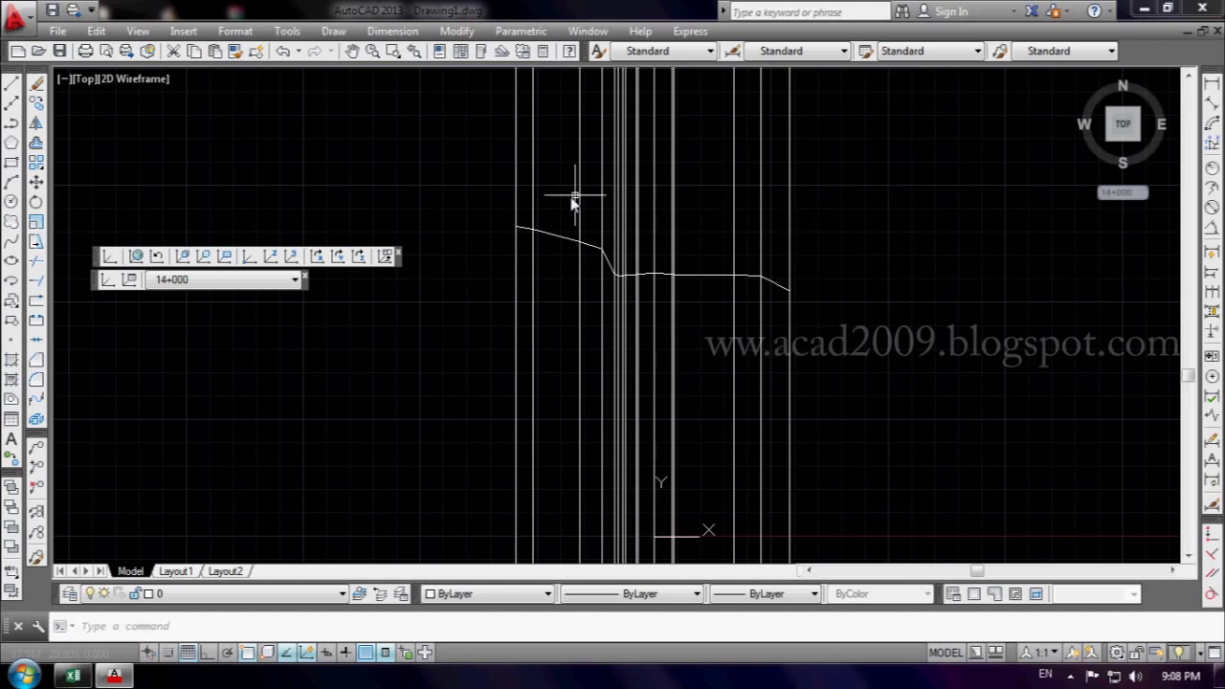
- Make the ground profile polyline red
click(555, 241)
click(488, 593)
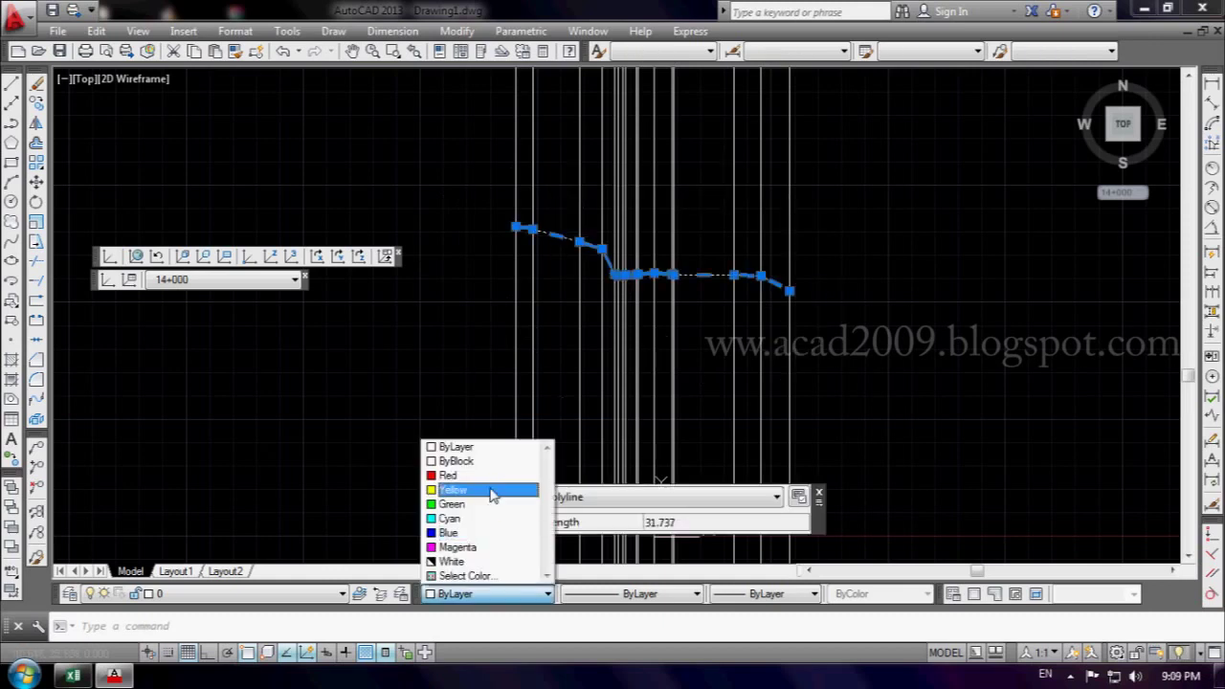
click(486, 470)
key(Escape)
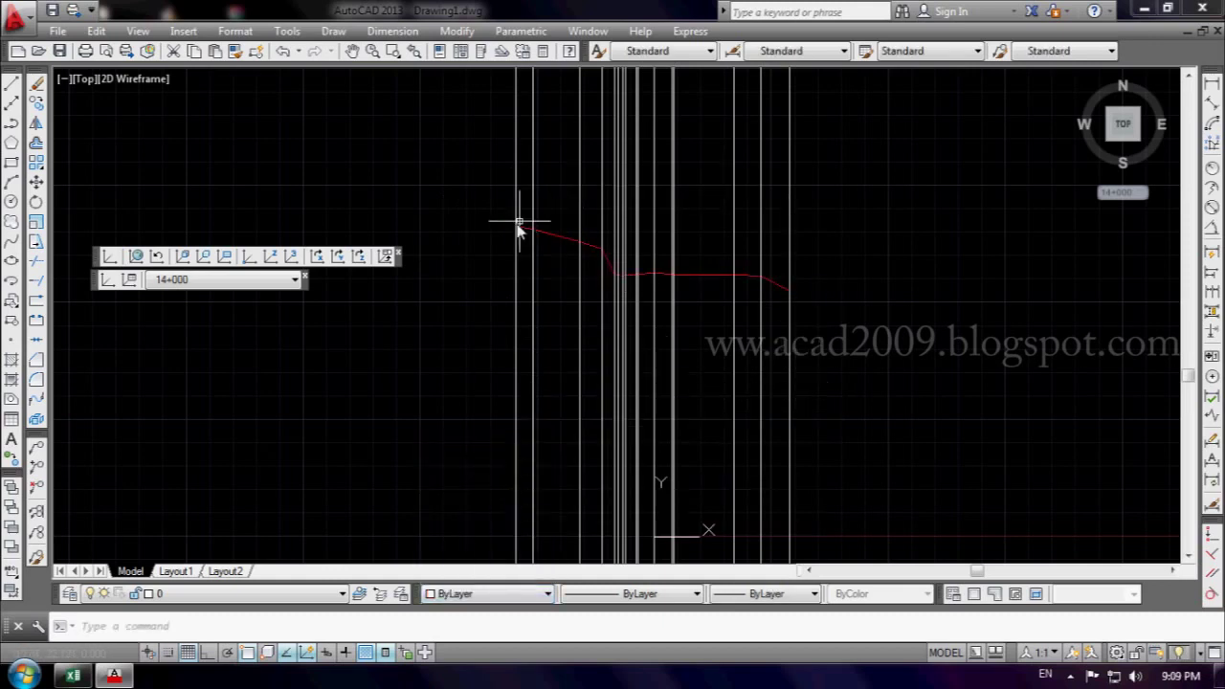
- Start trimming the vertical lines with the red ground line as the cutting edge
click(108, 277)
click(719, 277)
key(Return)
click(814, 145)
- Trim all vertical construction lines above the red 14+000 ground line, then recentre the view
click(546, 188)
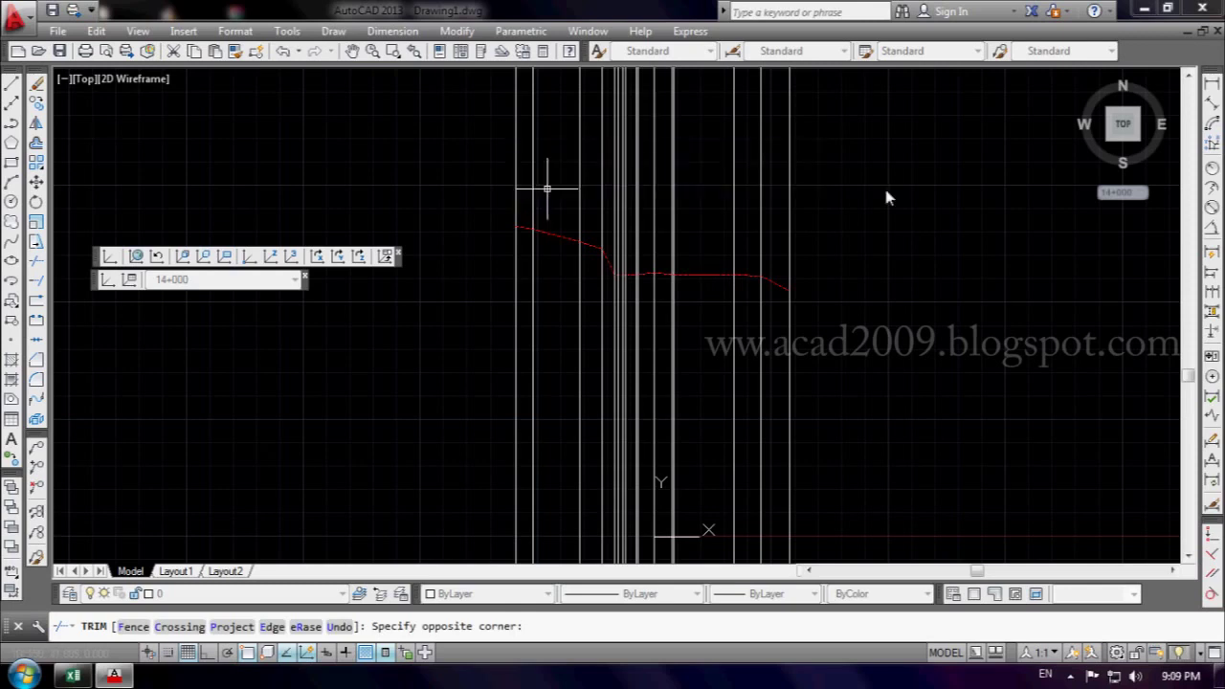
key(Return)
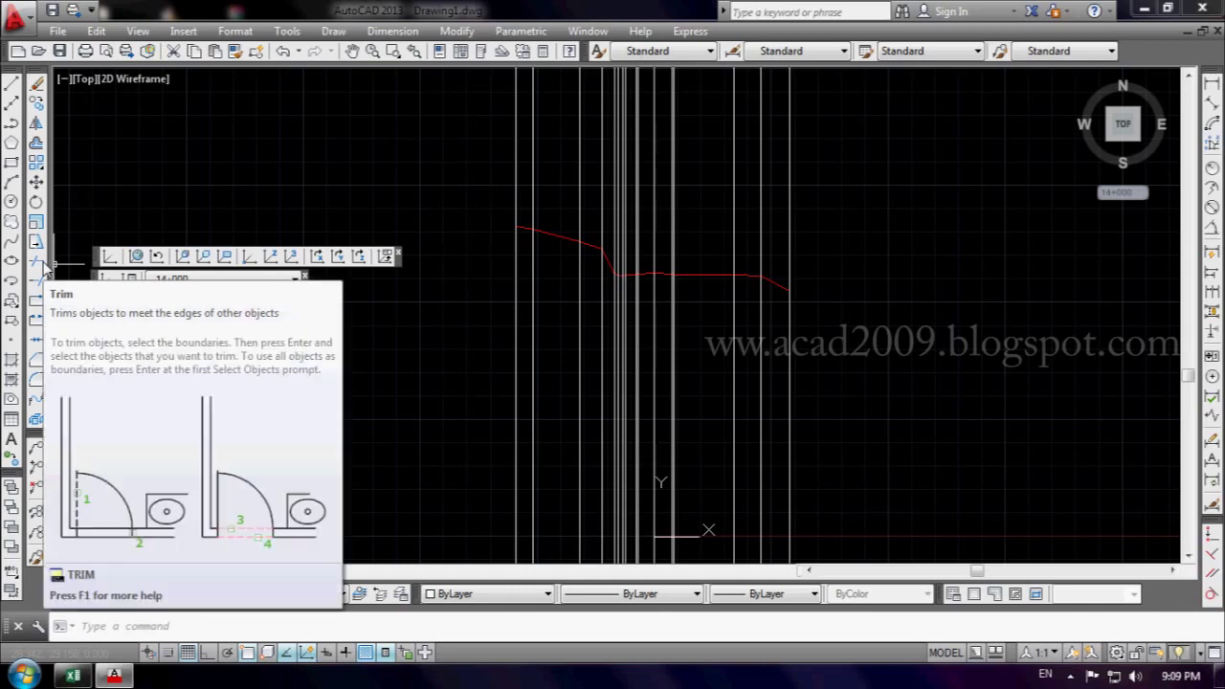
click(40, 263)
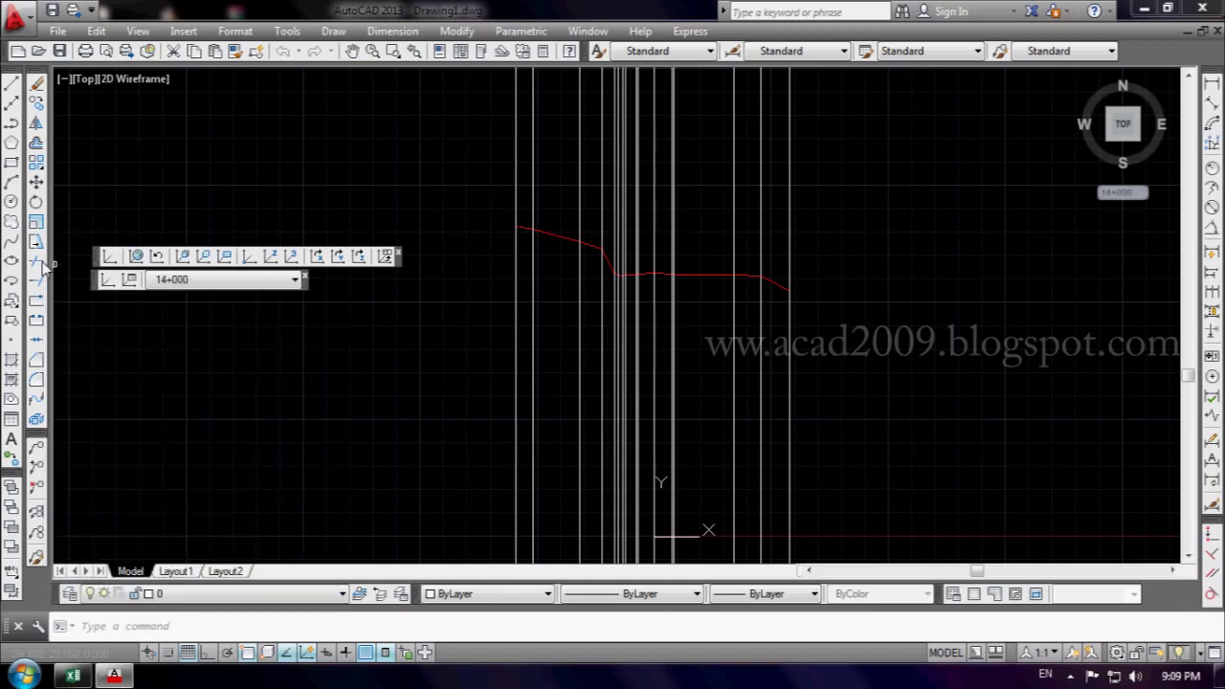
click(696, 277)
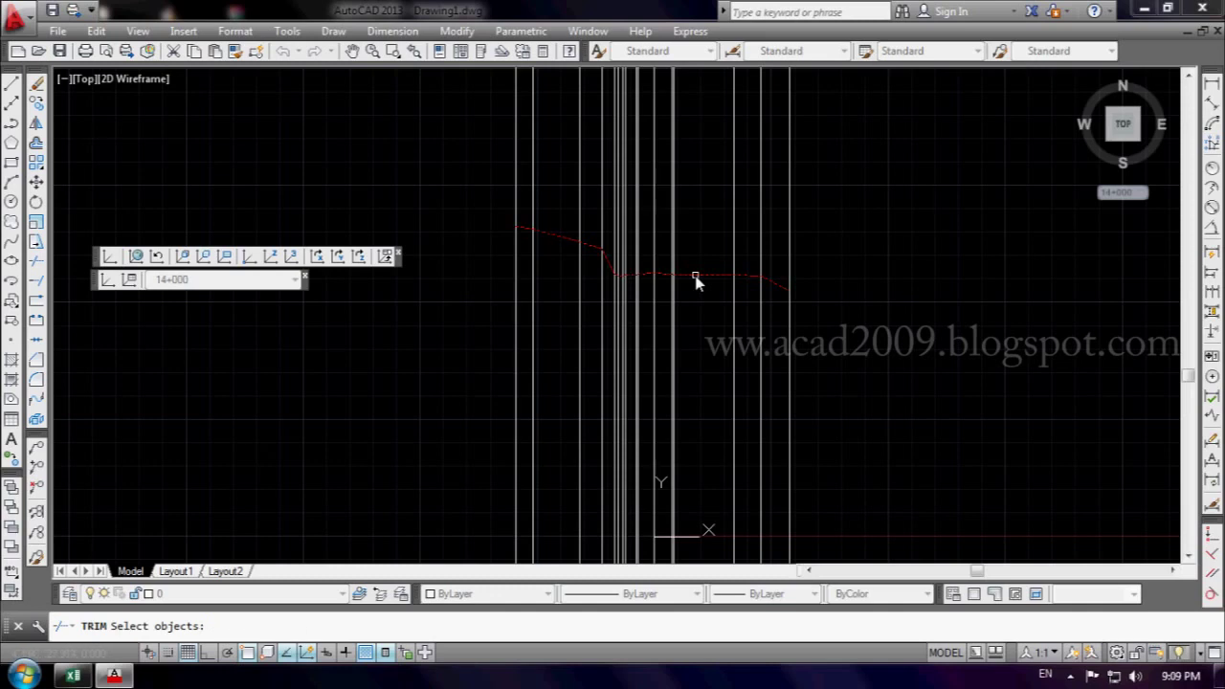
key(Return)
click(814, 143)
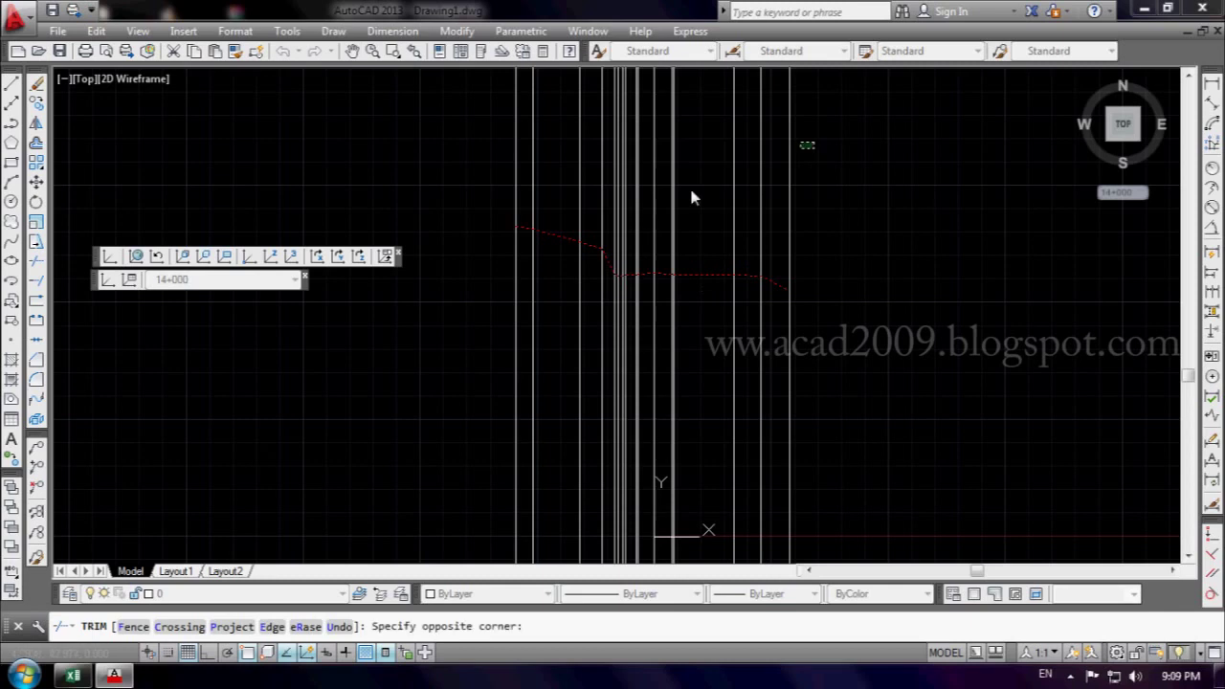
click(460, 212)
key(Return)
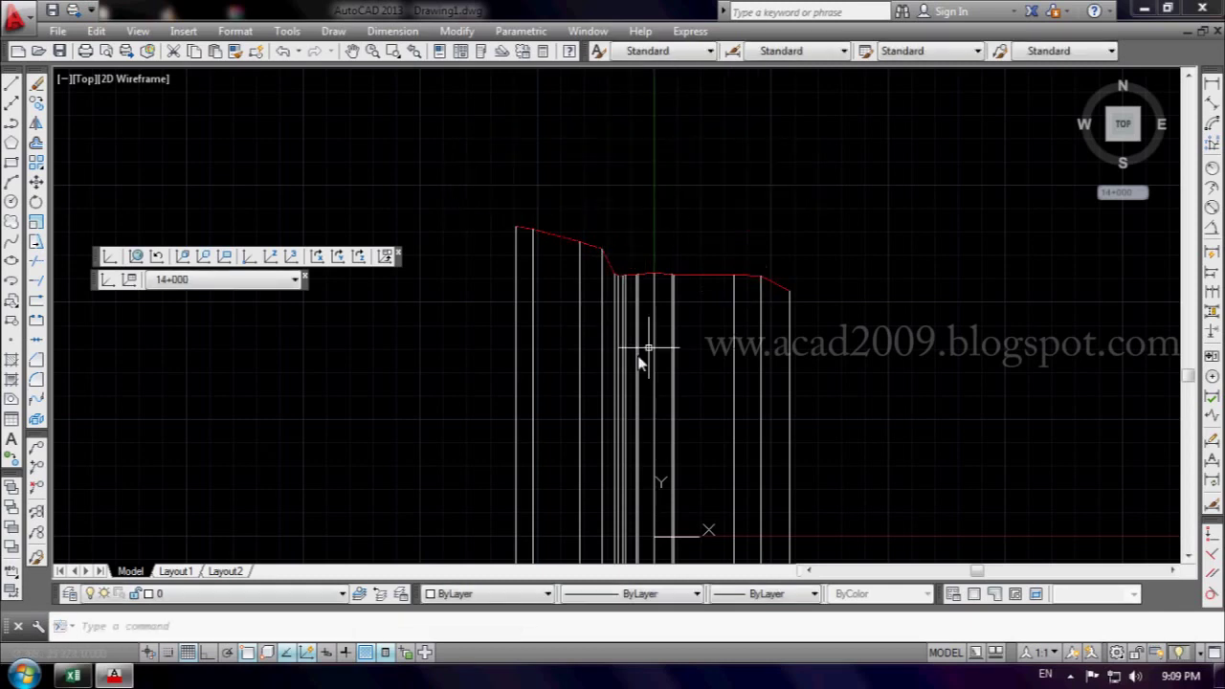
middle_drag(561, 424, 533, 323)
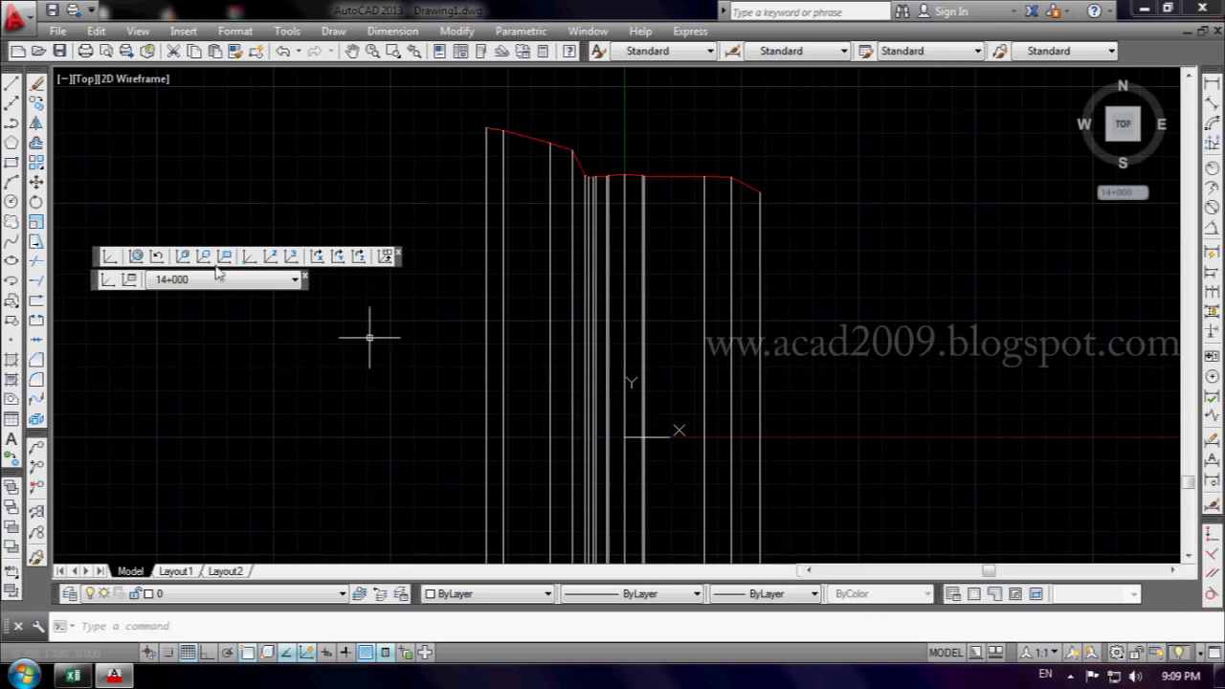
- Draw a horizontal construction line through 0,0 as the datum
click(12, 103)
text(h)
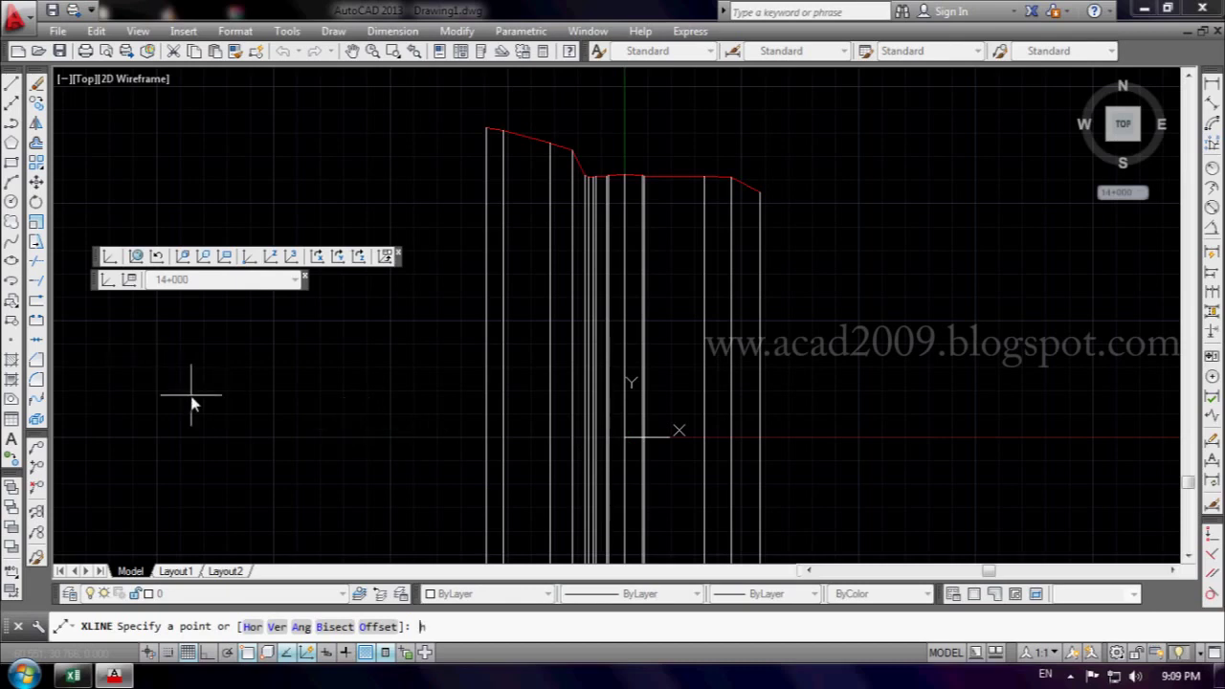
click(252, 627)
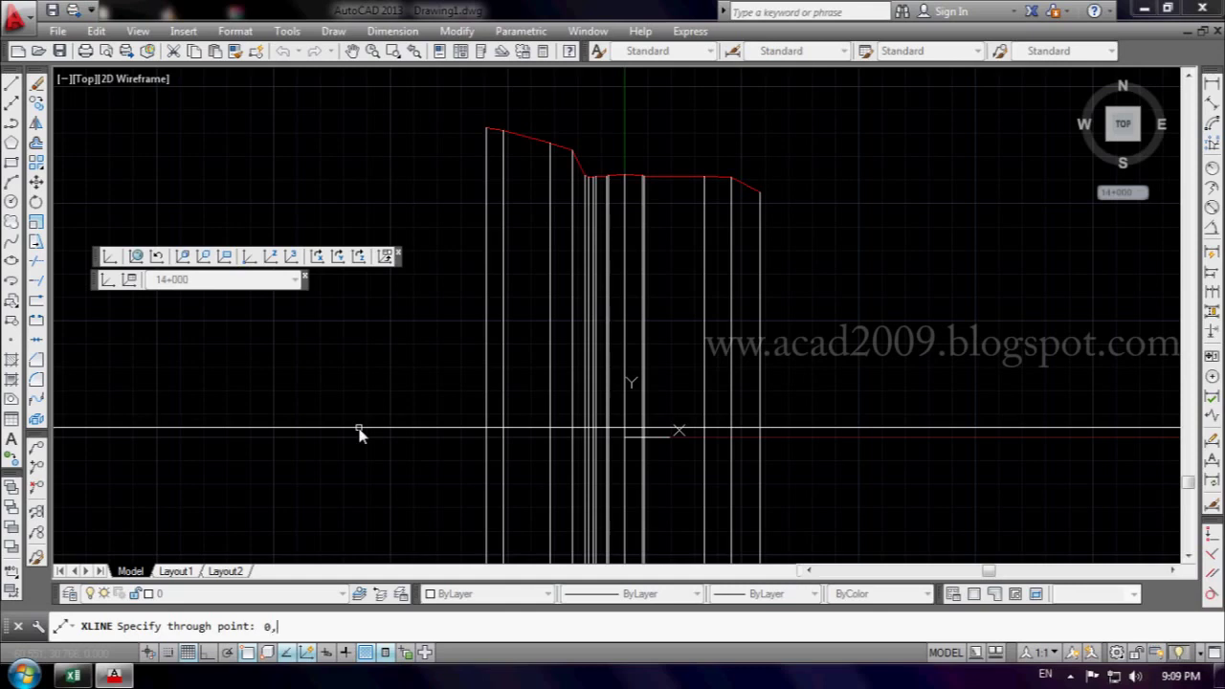
key(Return)
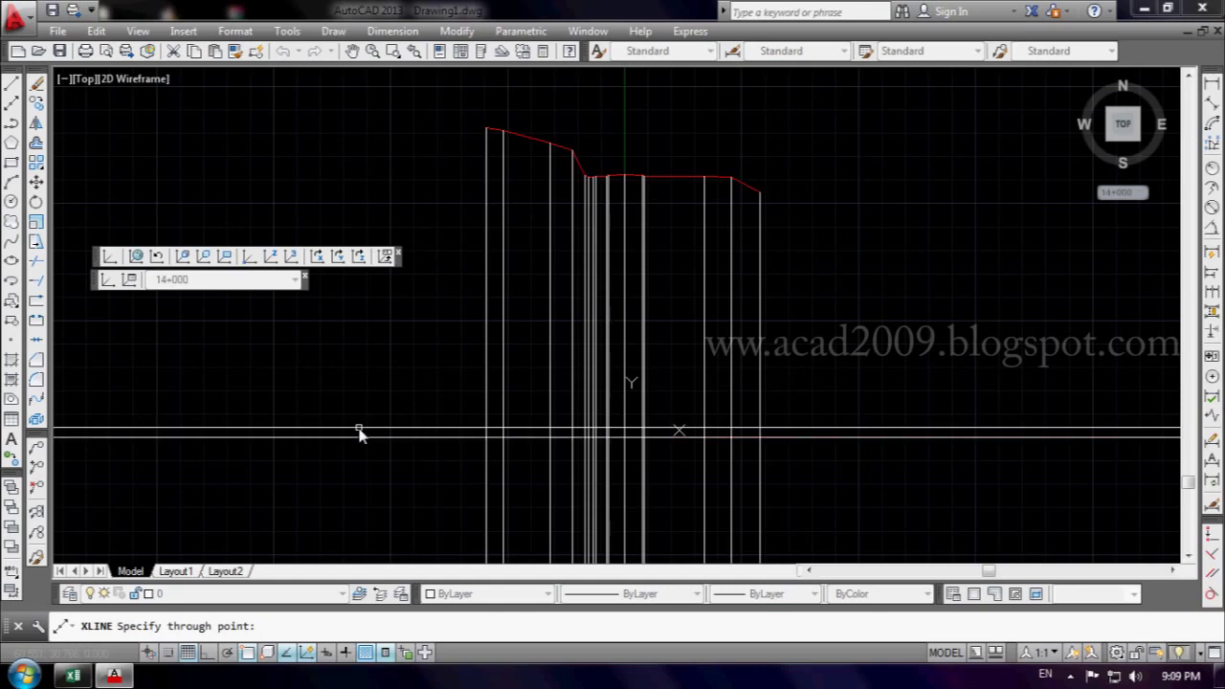
key(Return)
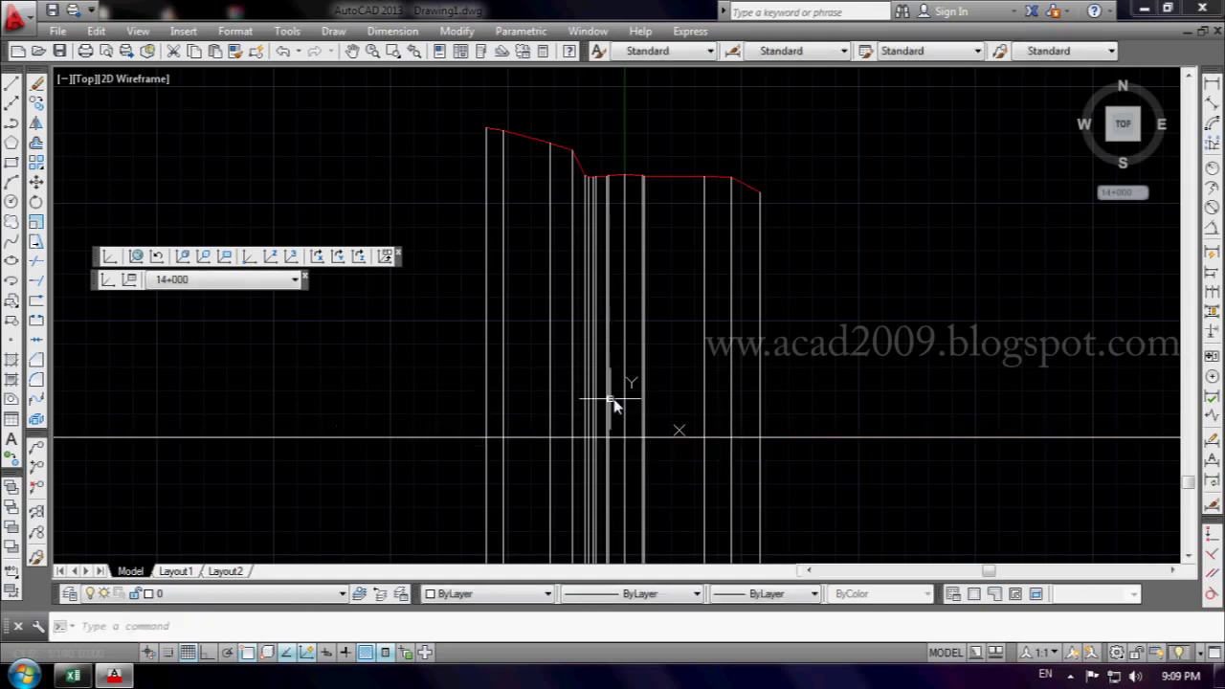
click(36, 145)
text(5)
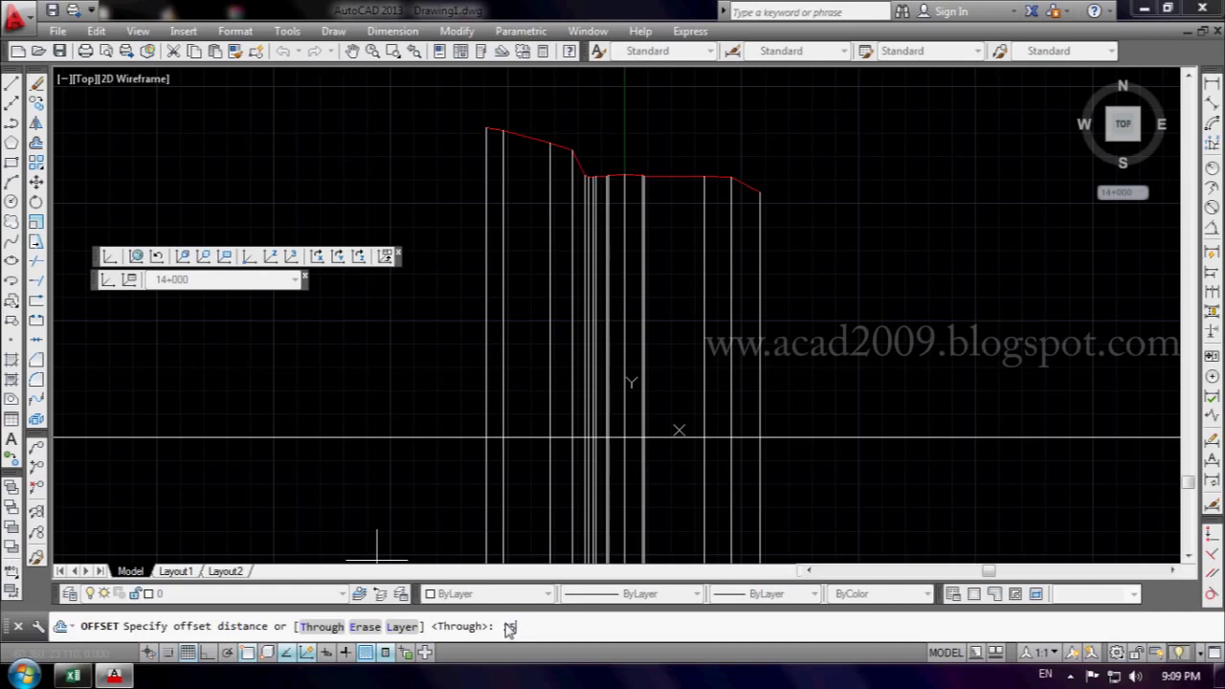
- Offset the lower horizontal line 20 units upward to create a second horizontal line
key(Return)
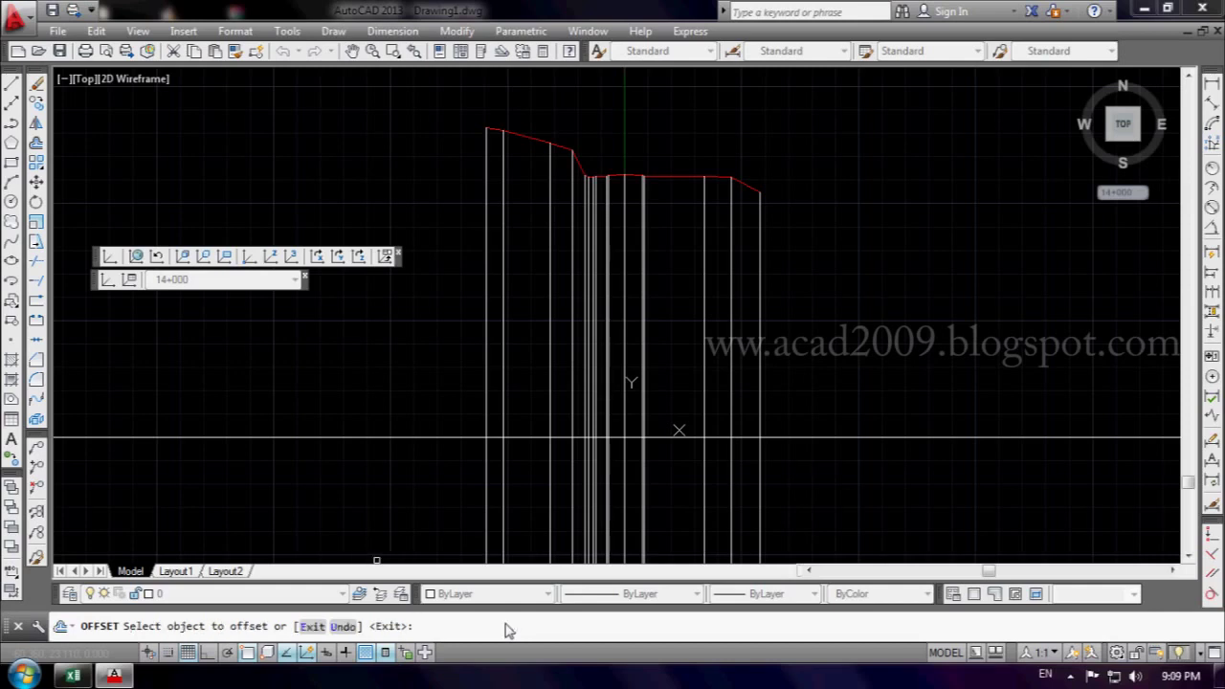
click(788, 440)
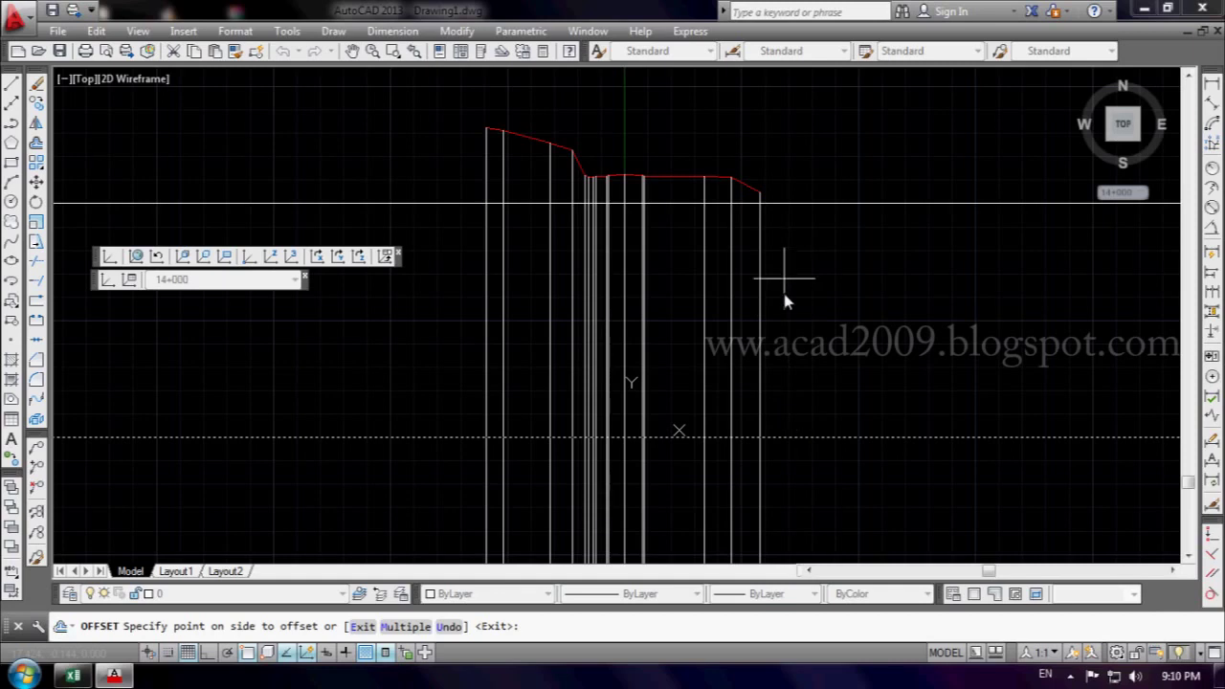
key(Escape)
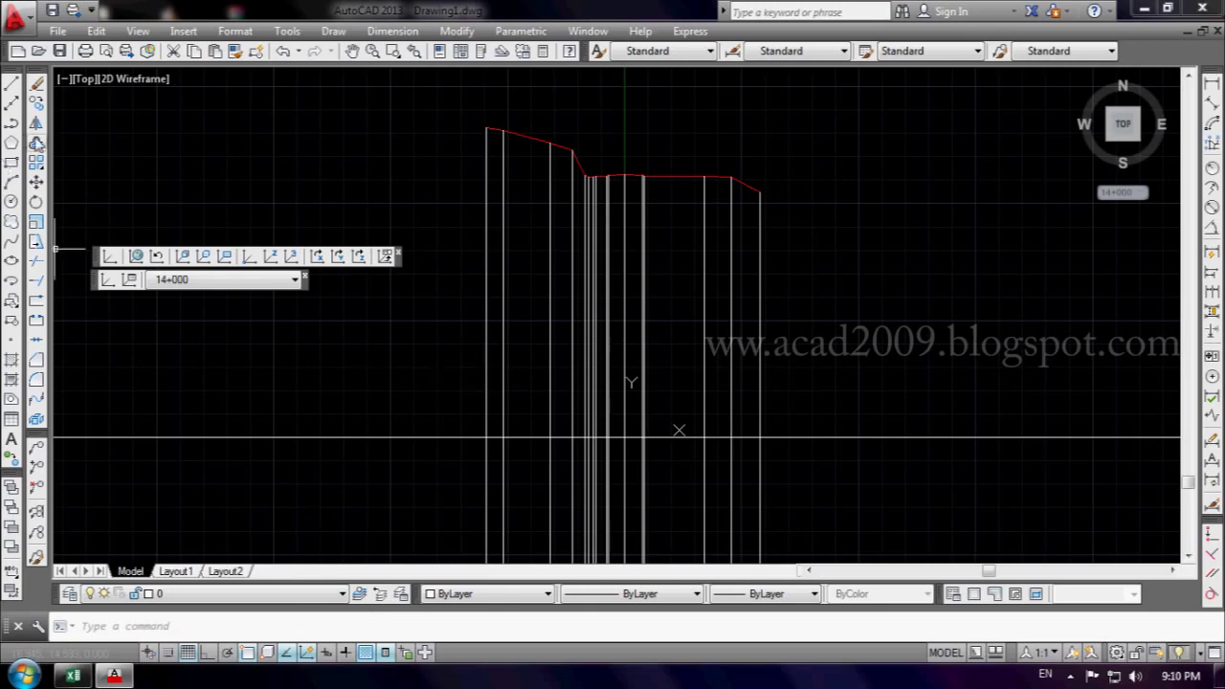
click(36, 142)
text(20)
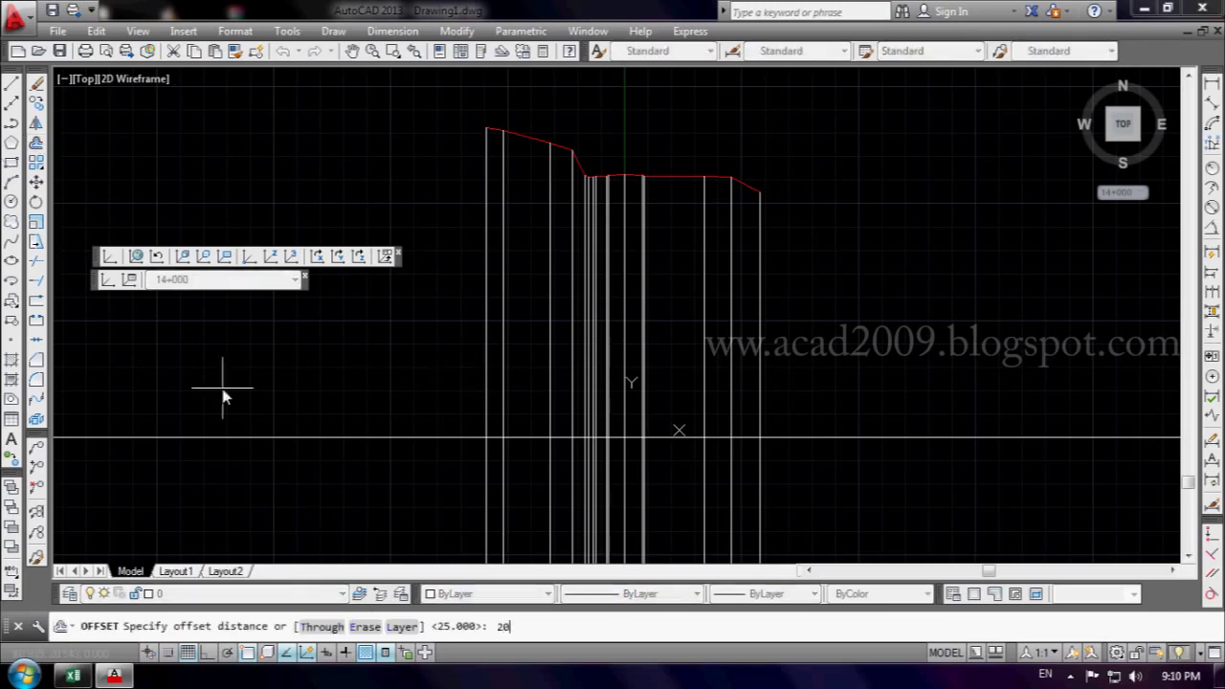
key(Return)
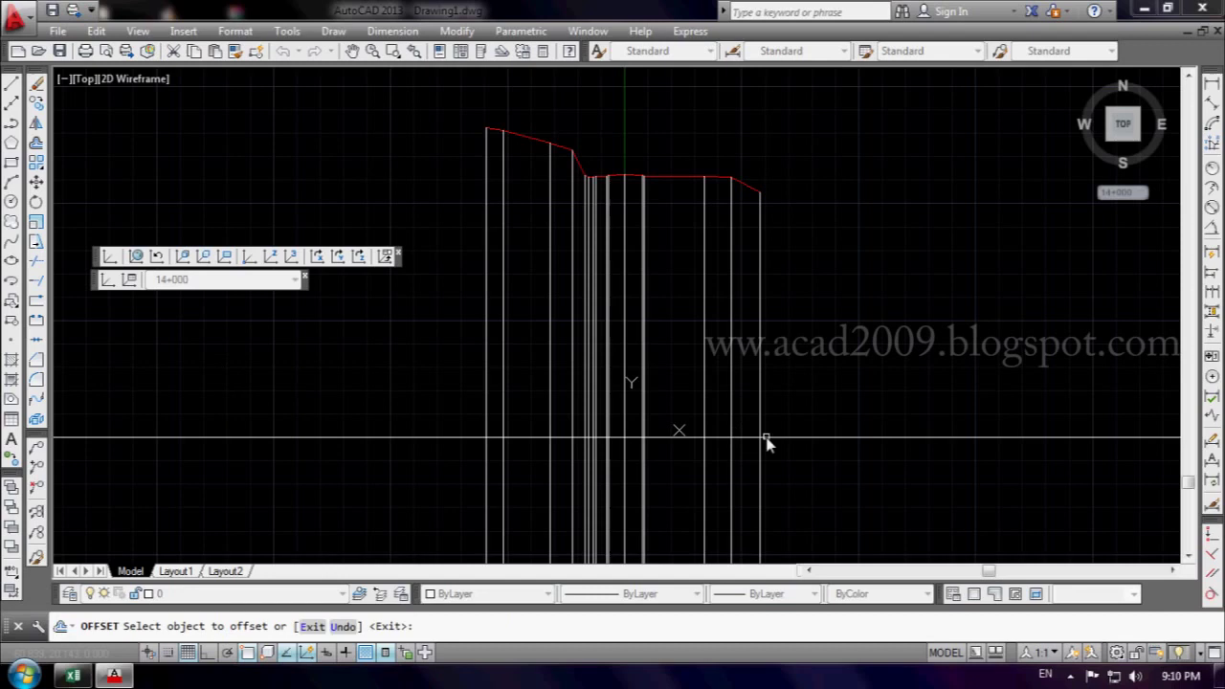
click(766, 439)
click(793, 323)
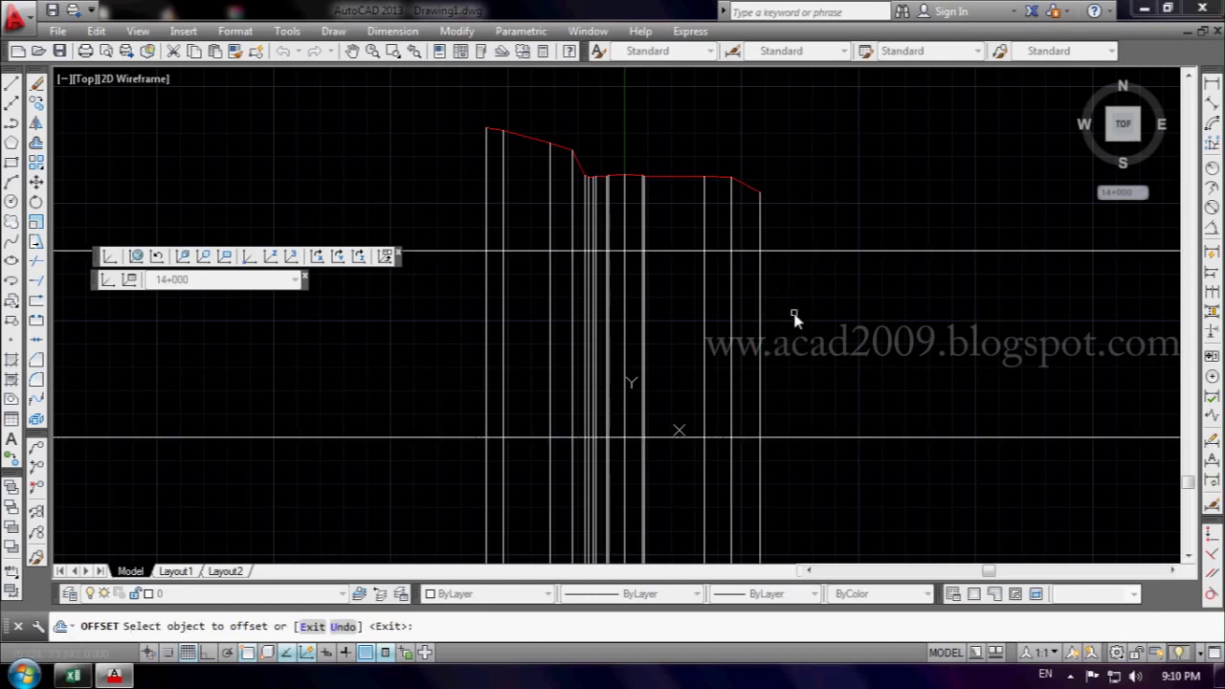
key(Return)
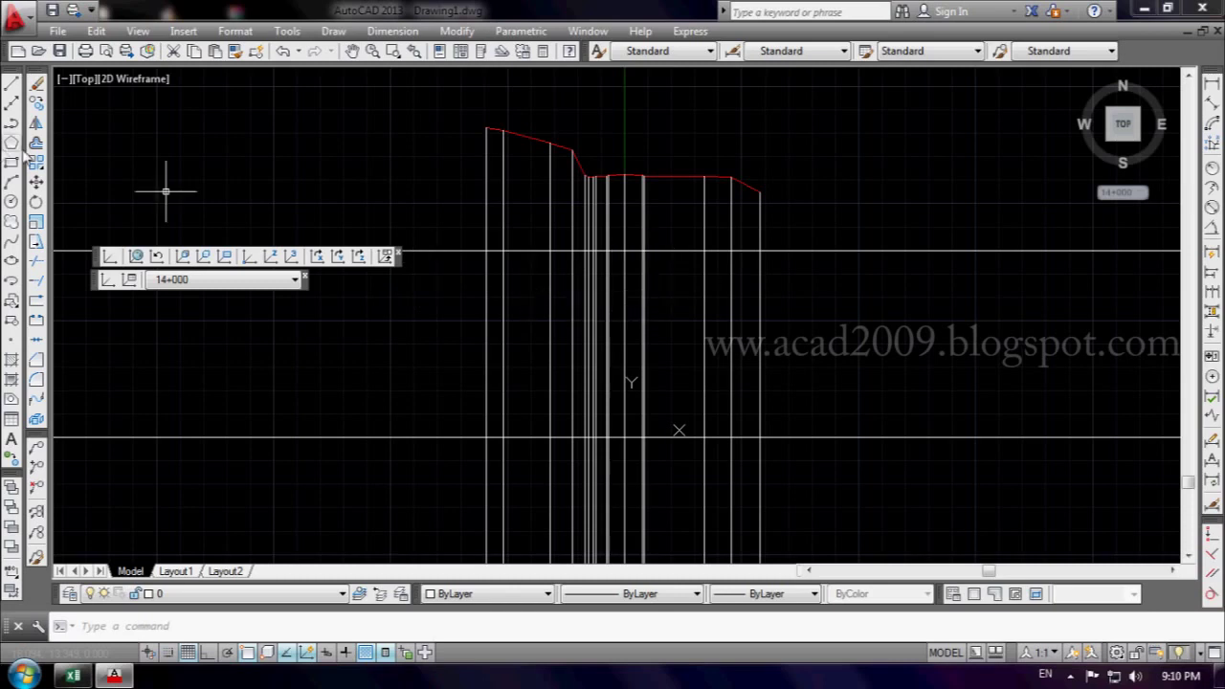
- Trim the vertical lines where they extend below the bottom horizontal line
click(37, 264)
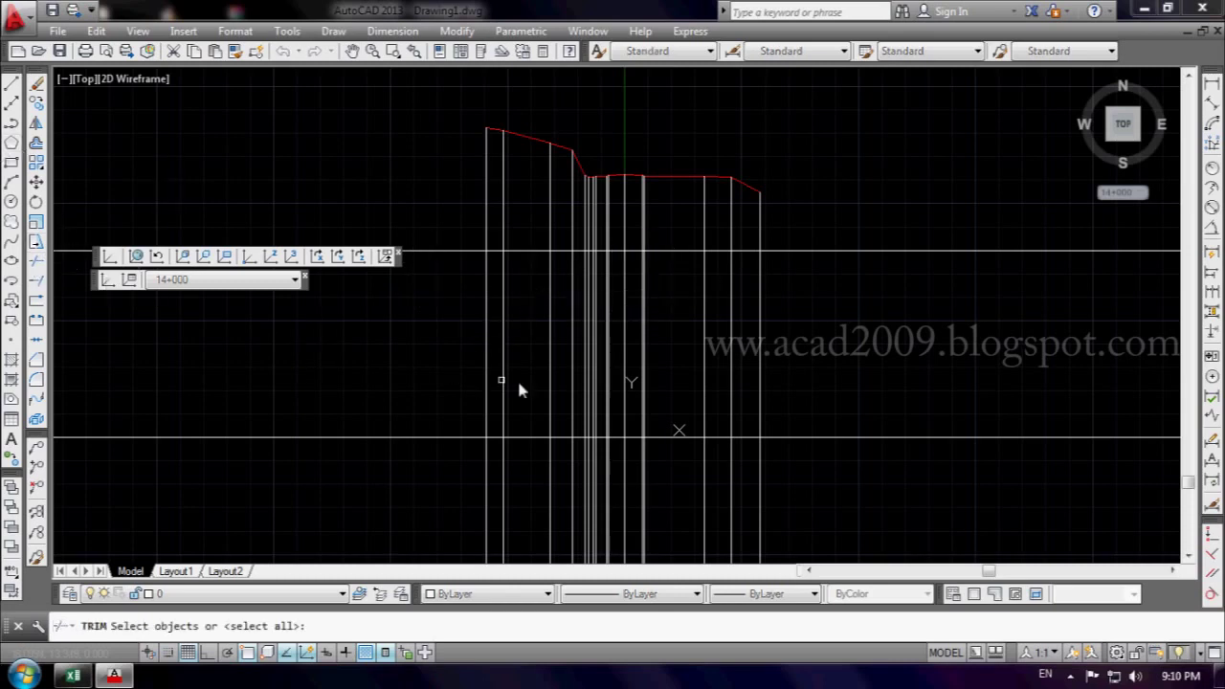
click(472, 438)
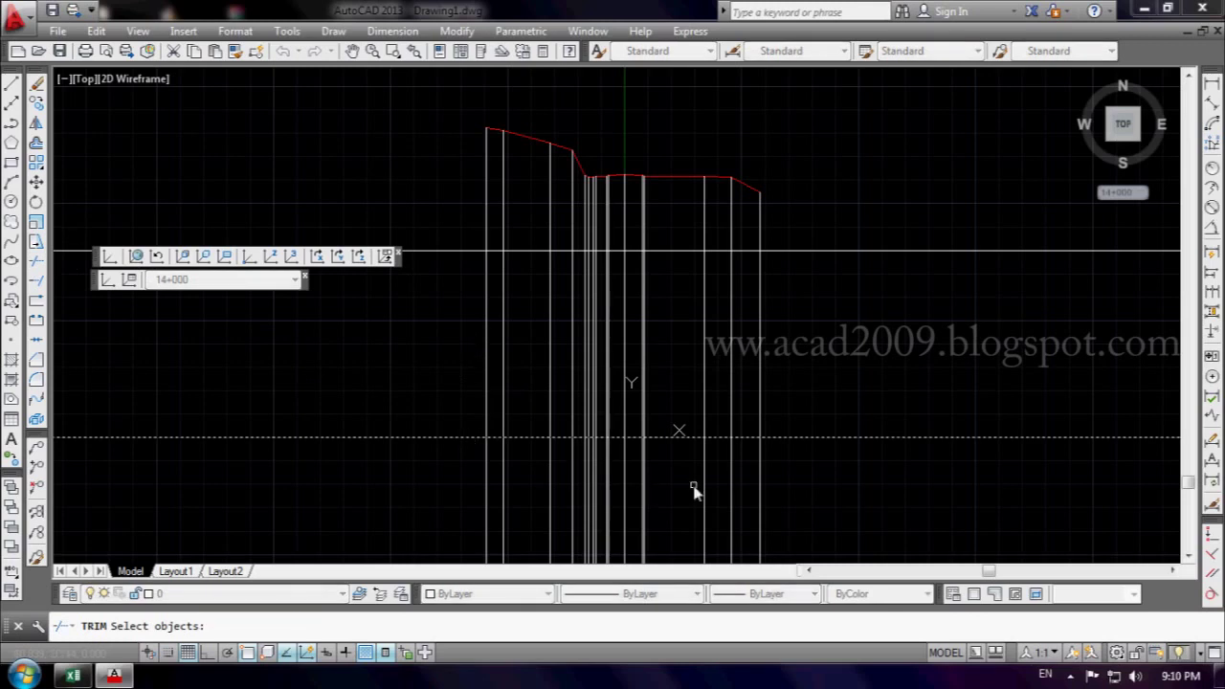
key(Return)
click(798, 481)
click(397, 517)
key(Return)
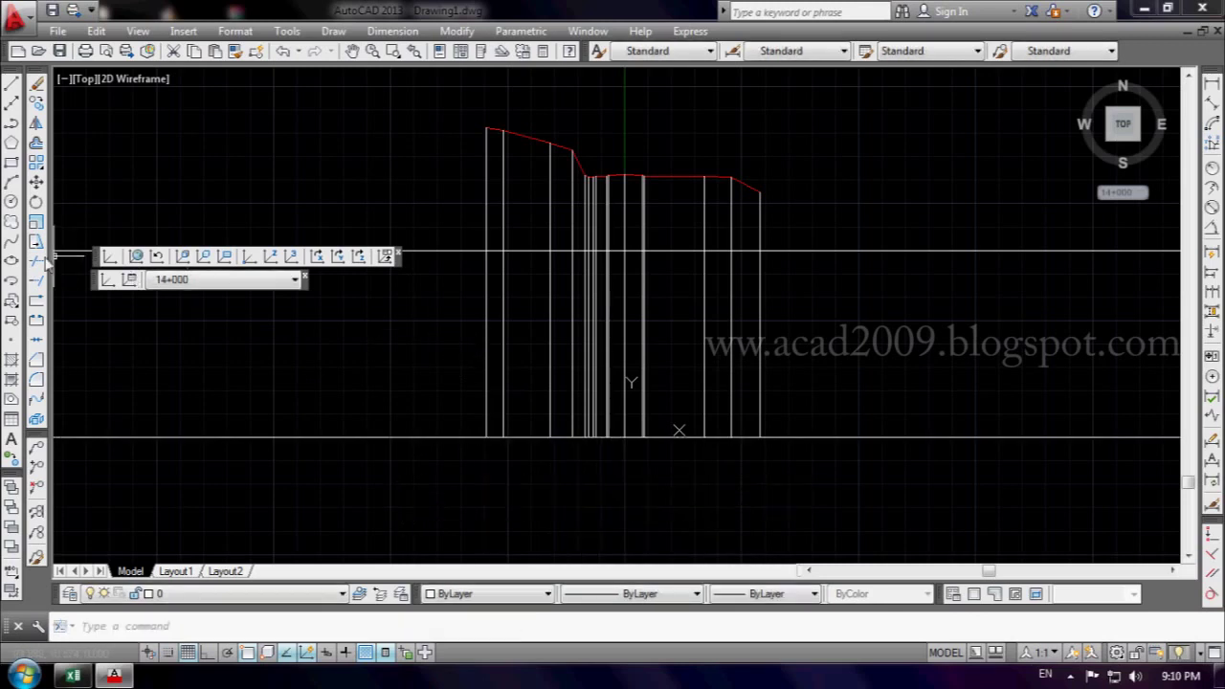
- Trim both horizontal lines so they end at the left and right outermost verticals
click(36, 264)
click(488, 346)
click(465, 369)
click(783, 344)
click(752, 383)
key(Return)
click(901, 219)
click(858, 458)
click(443, 239)
click(410, 460)
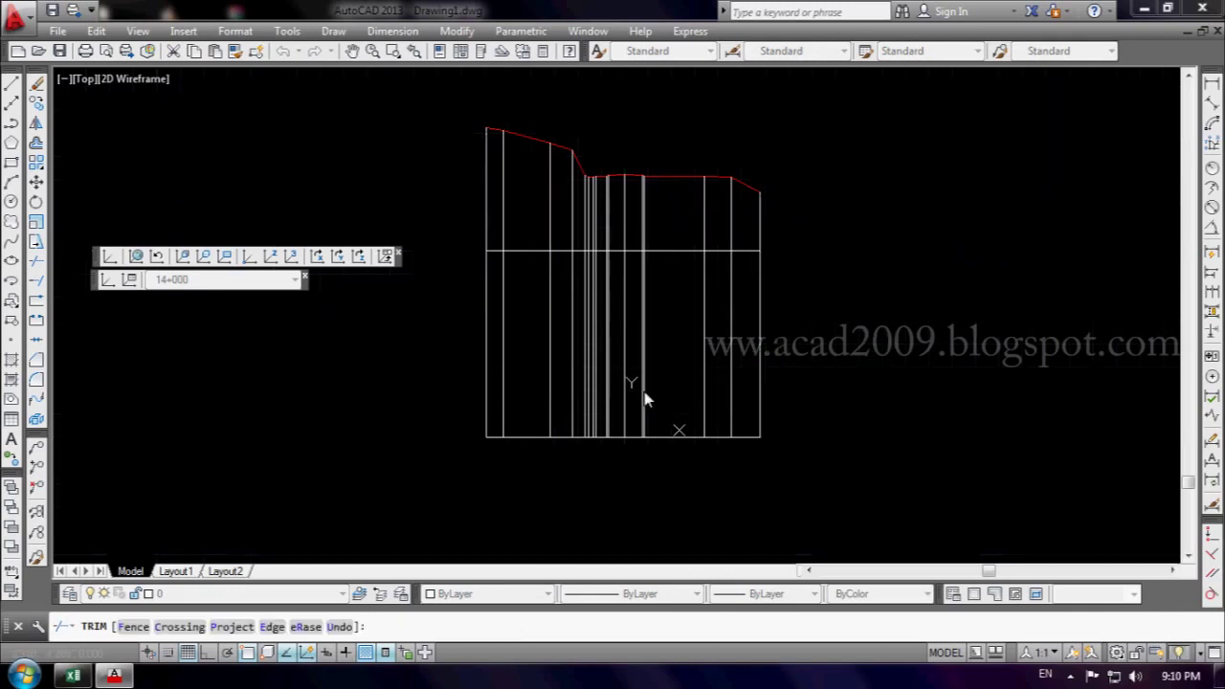
key(Return)
scroll(654, 291, up, 2)
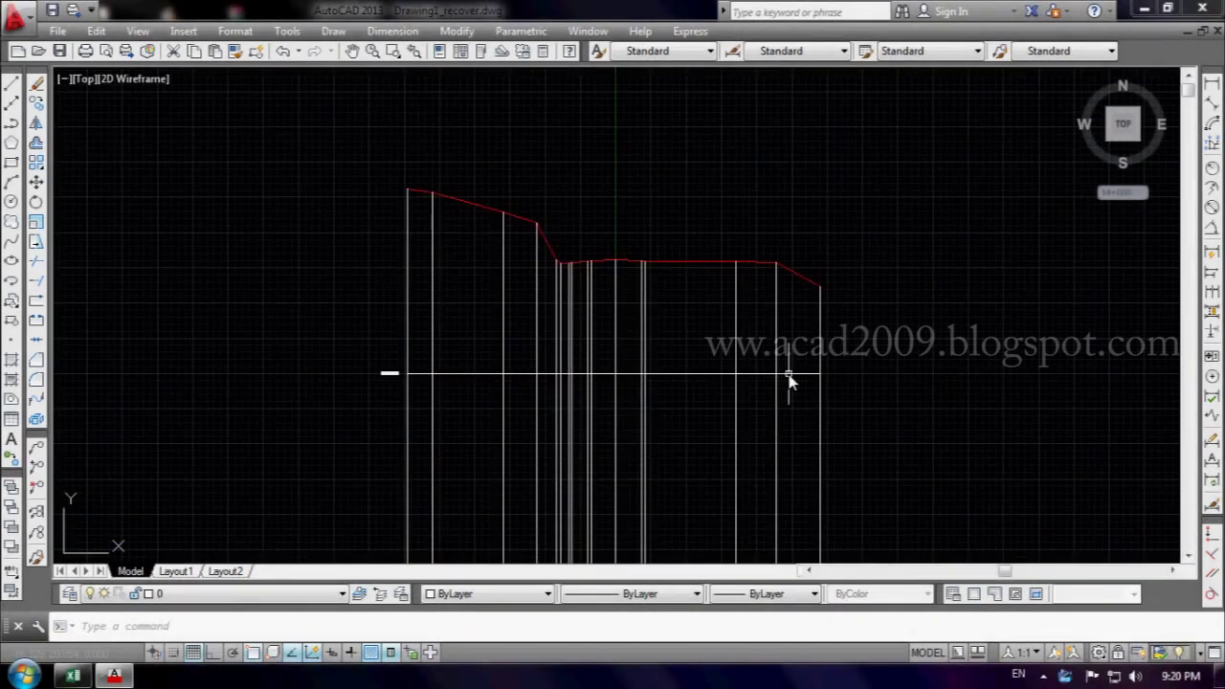
scroll(777, 337, down, 2)
scroll(729, 429, up, 2)
mouse_move(727, 429)
middle_down()
mouse_move(722, 319)
mouse_move(720, 356)
middle_up()
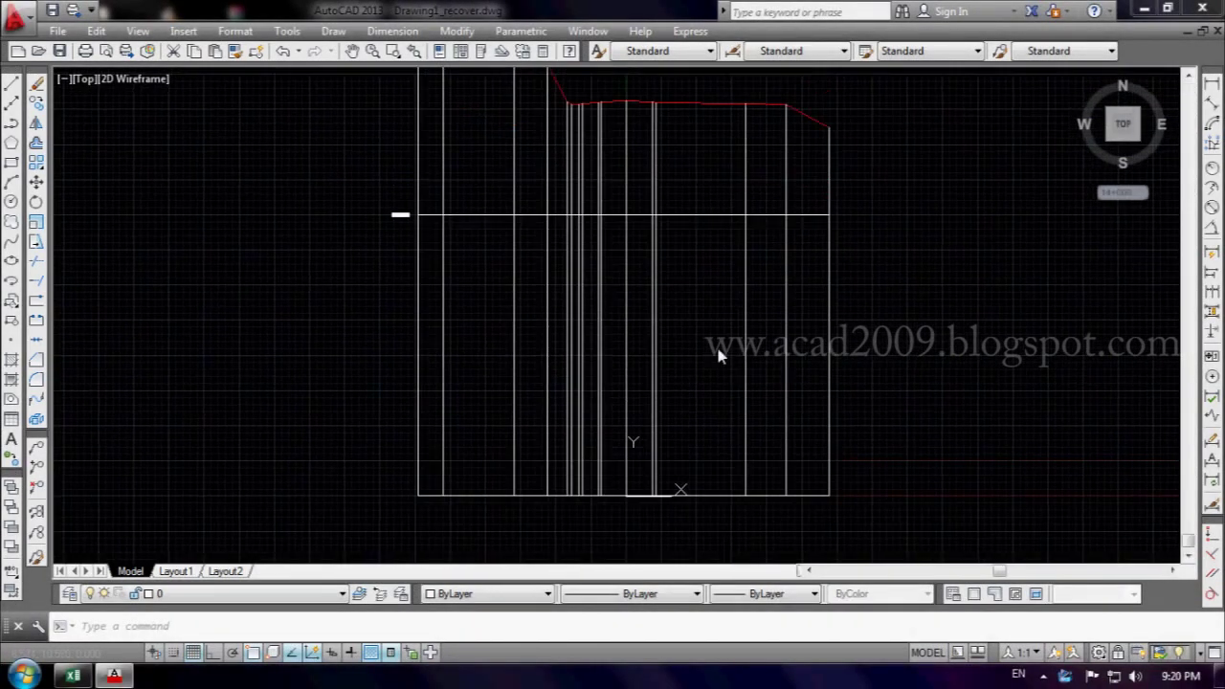
scroll(544, 265, up, 2)
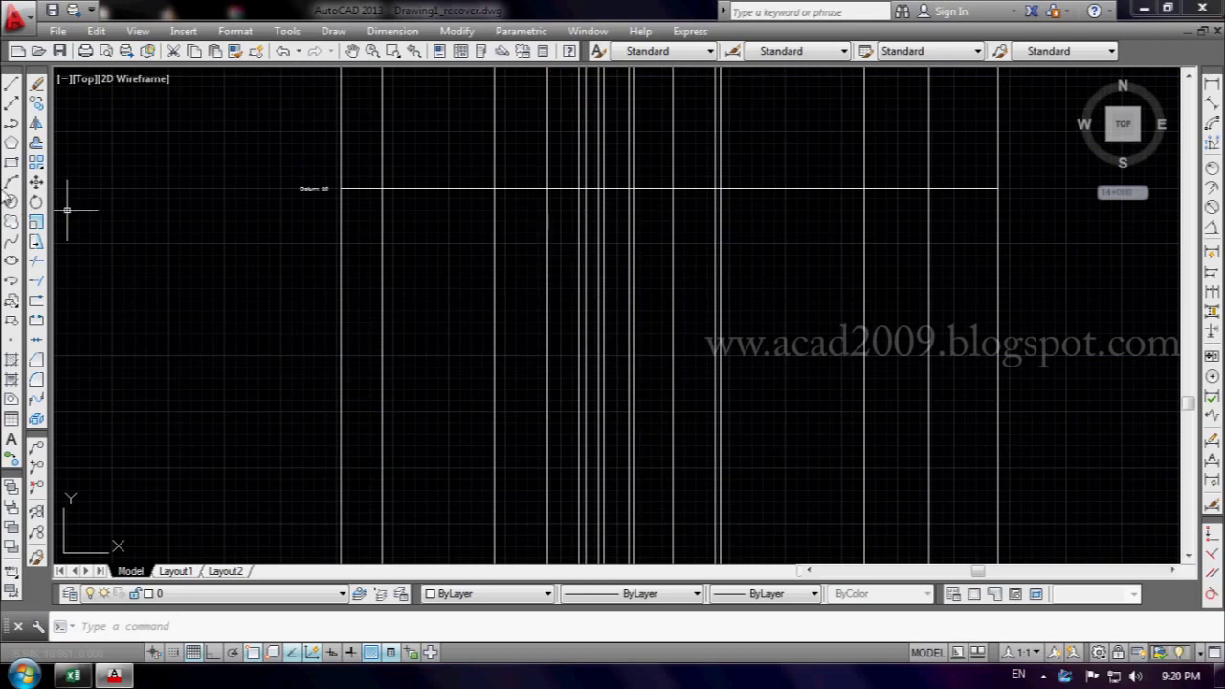
scroll(278, 267, down, 4)
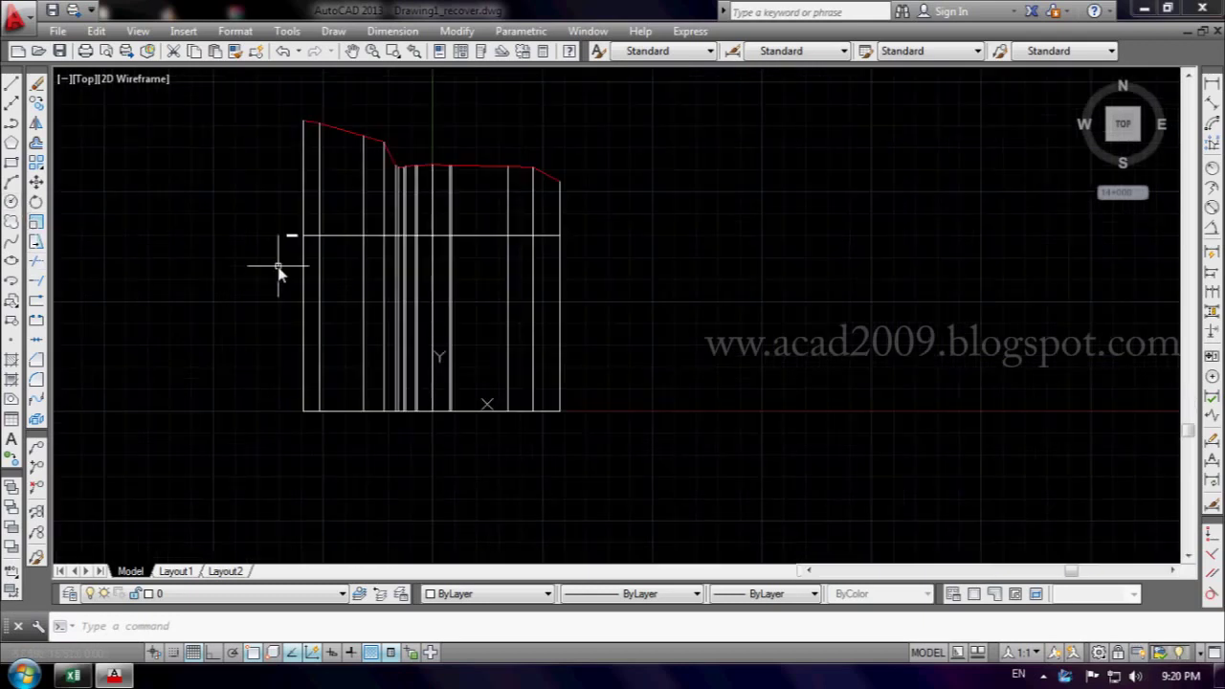
scroll(277, 268, up, 2)
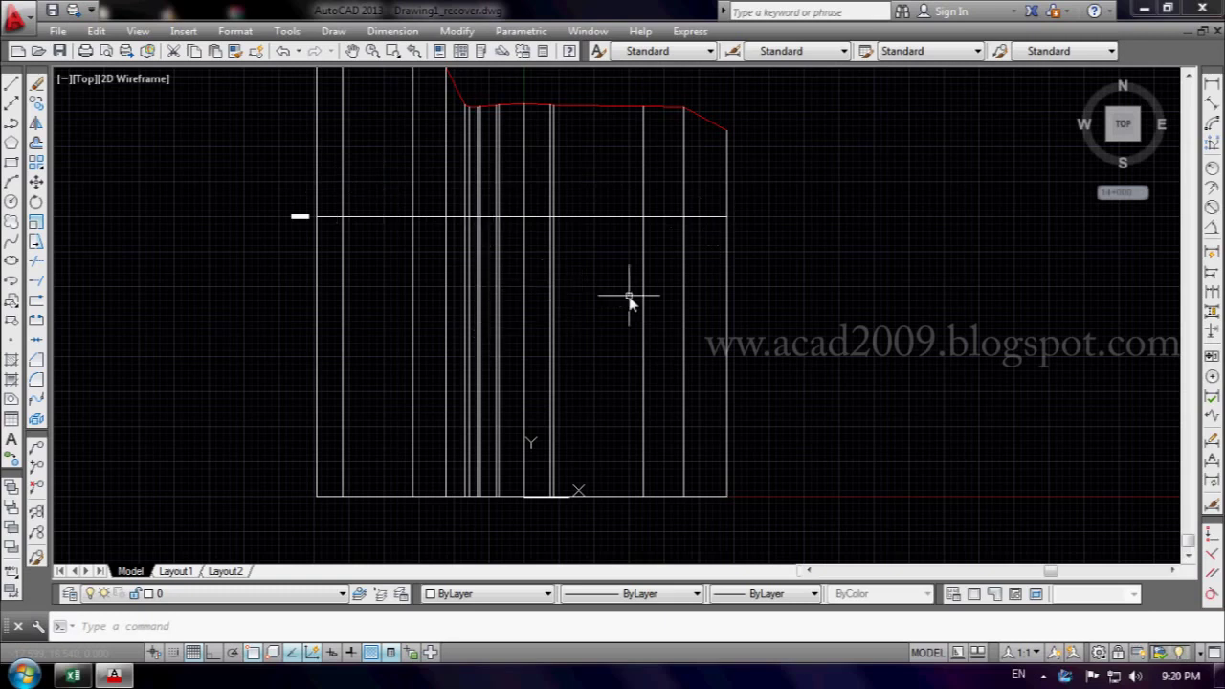
- Draw a horizontal line from the left outer vertical to the right outer vertical
click(11, 85)
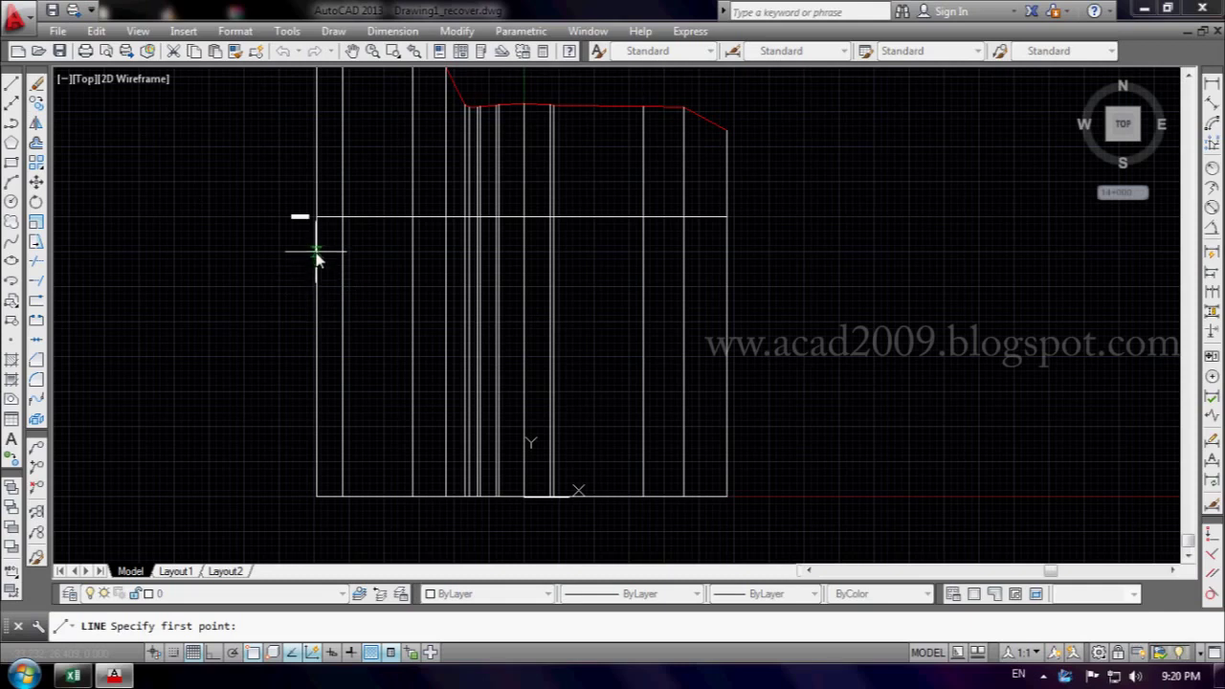
click(317, 252)
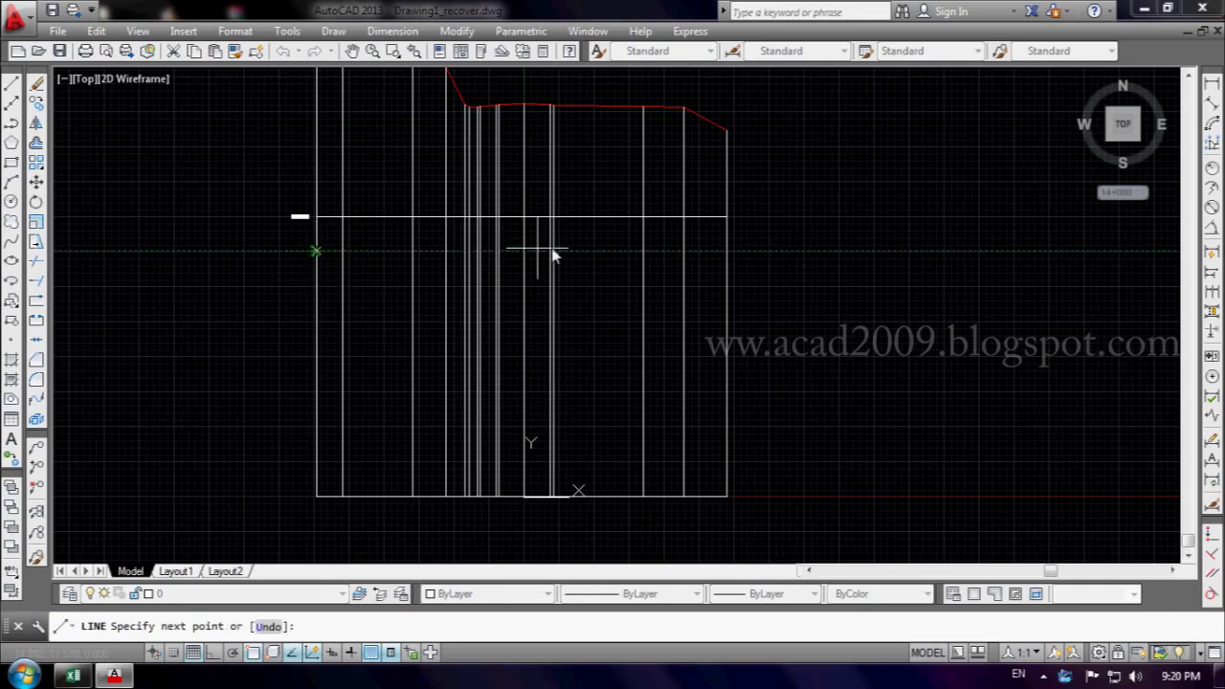
click(727, 252)
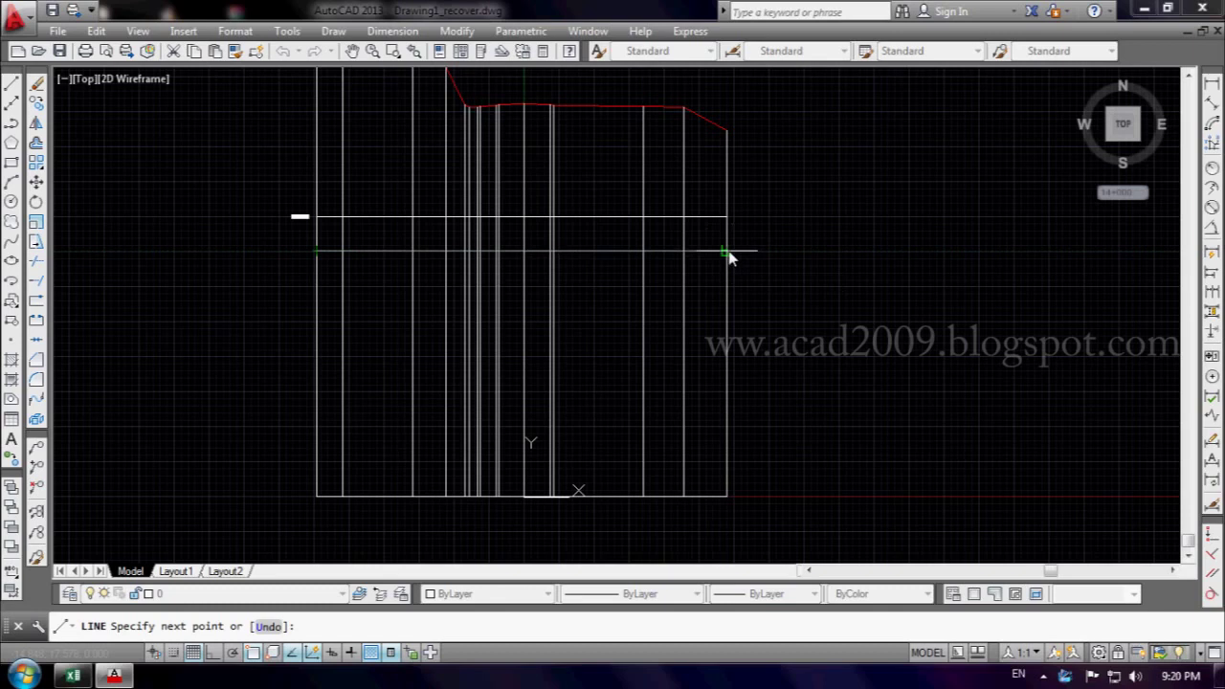
click(727, 252)
key(Return)
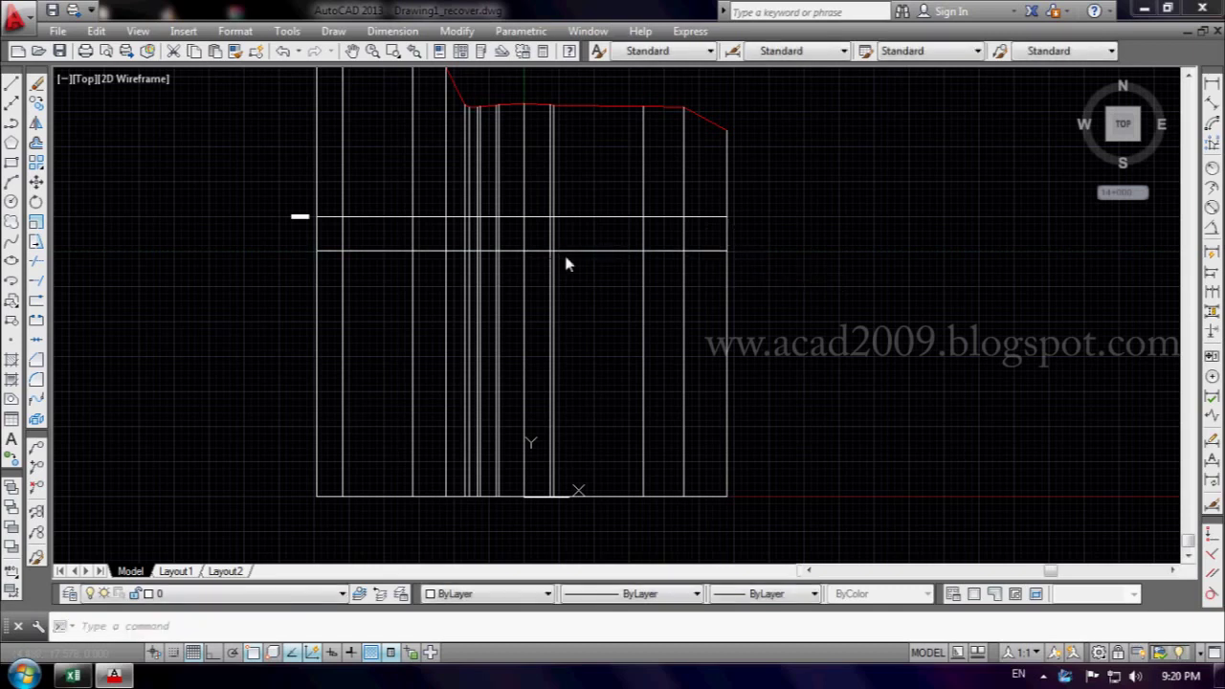
- Stretch the new line's left endpoint horizontally past the section's left edge with Ortho on
scroll(566, 273, up, 2)
scroll(527, 274, up, 1)
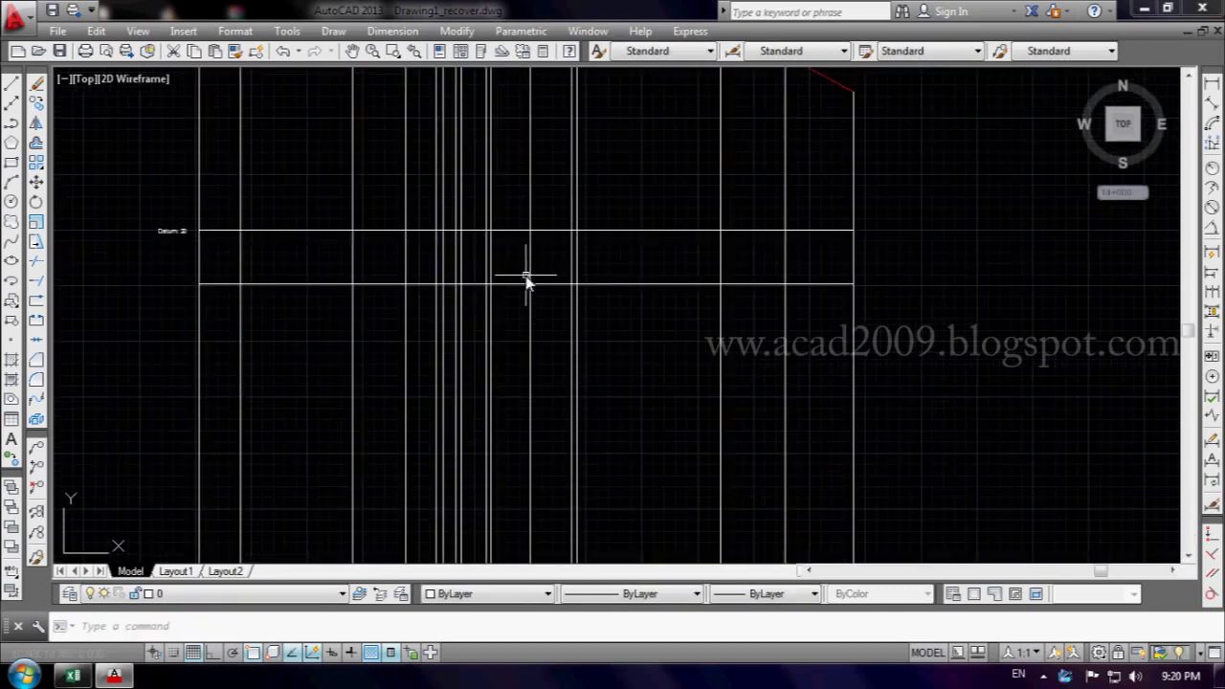
click(203, 284)
click(199, 284)
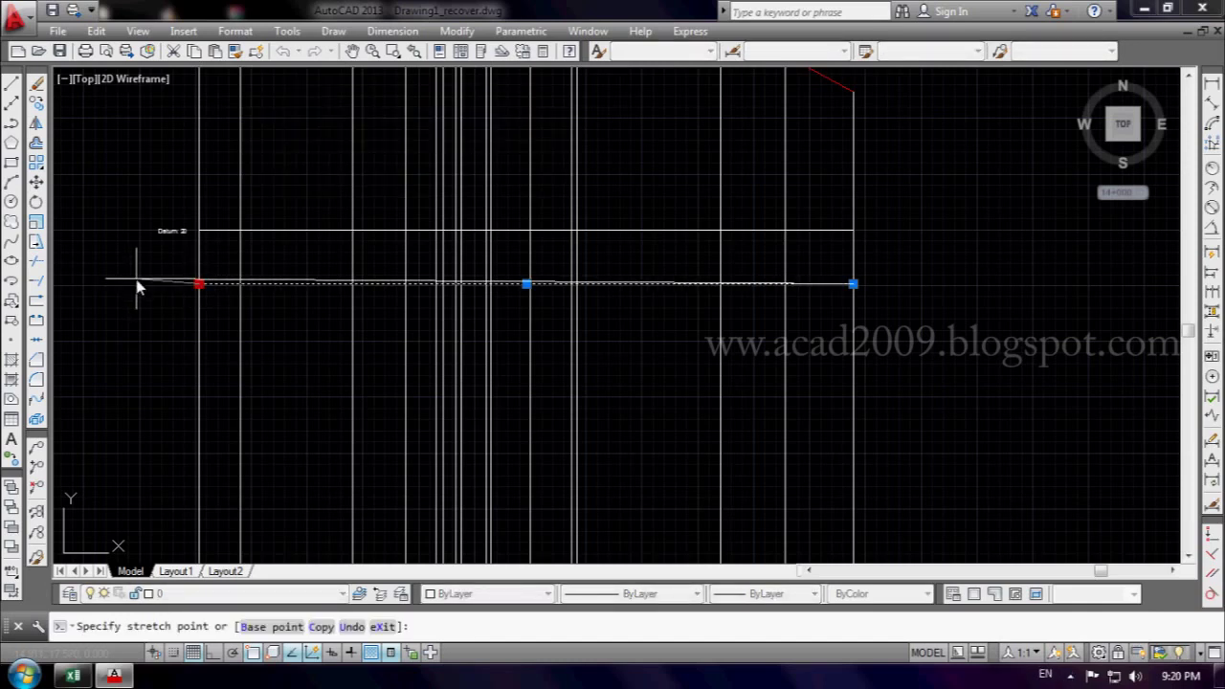
key(F8)
click(140, 284)
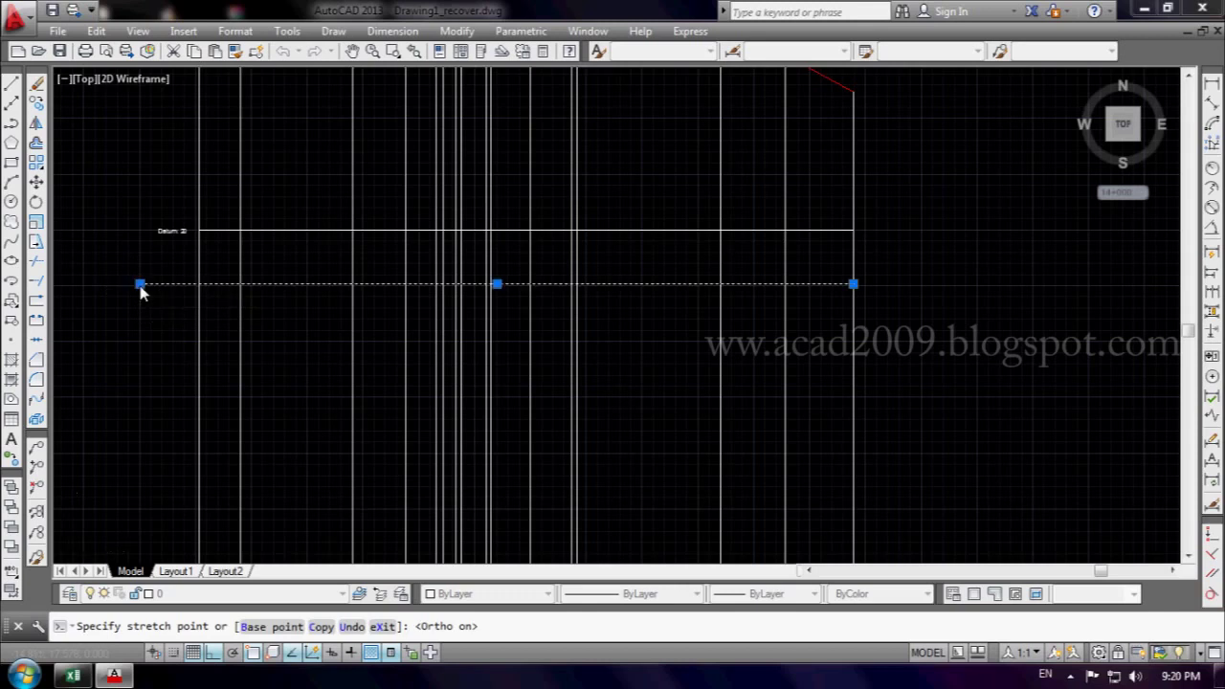
key(Escape)
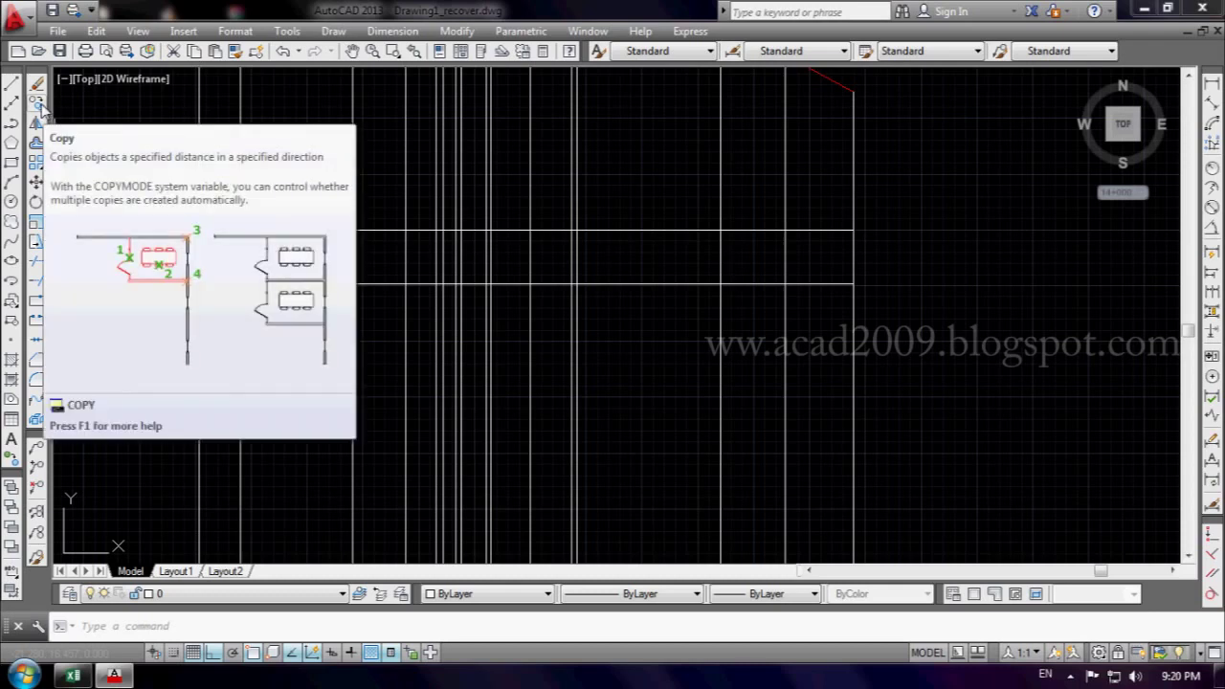
- Copy the table line twice, each copy one row lower than the last
click(37, 103)
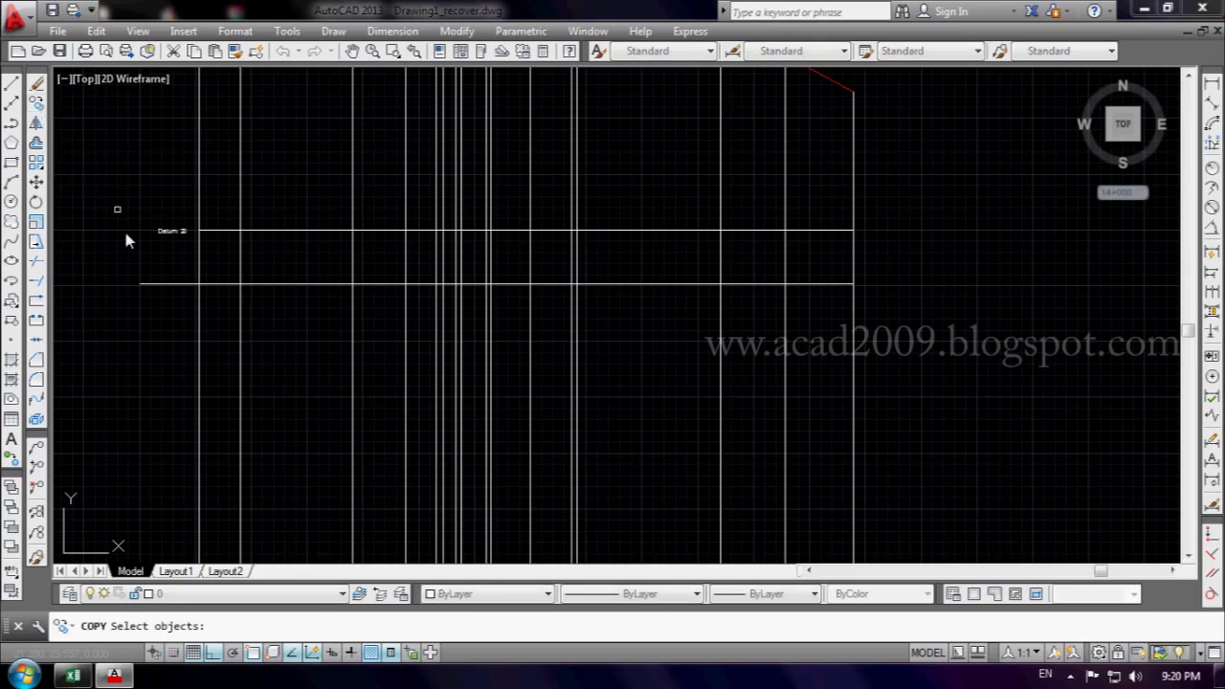
click(139, 285)
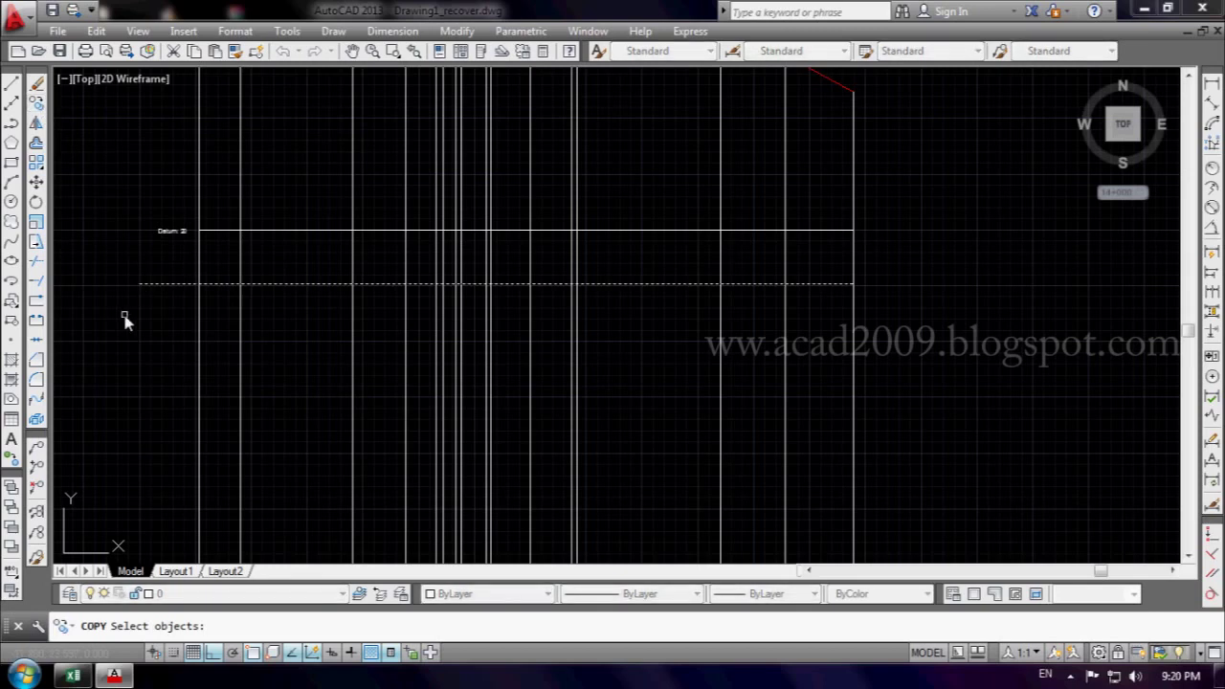
key(Return)
click(123, 317)
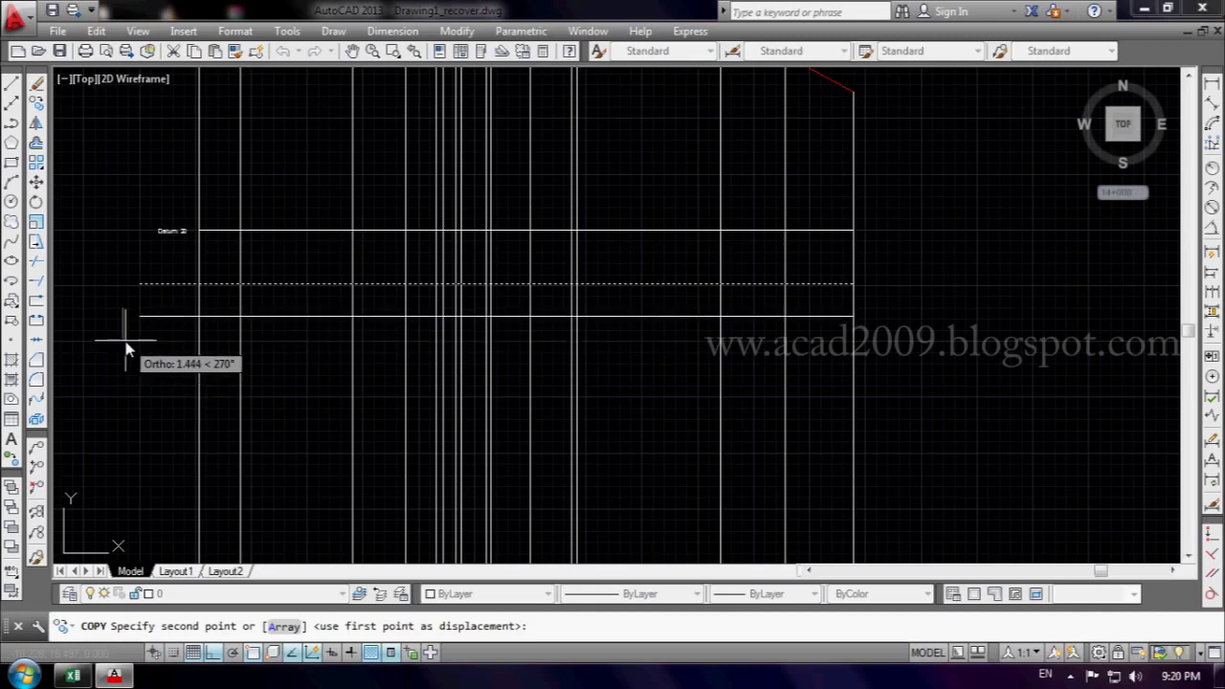
click(124, 340)
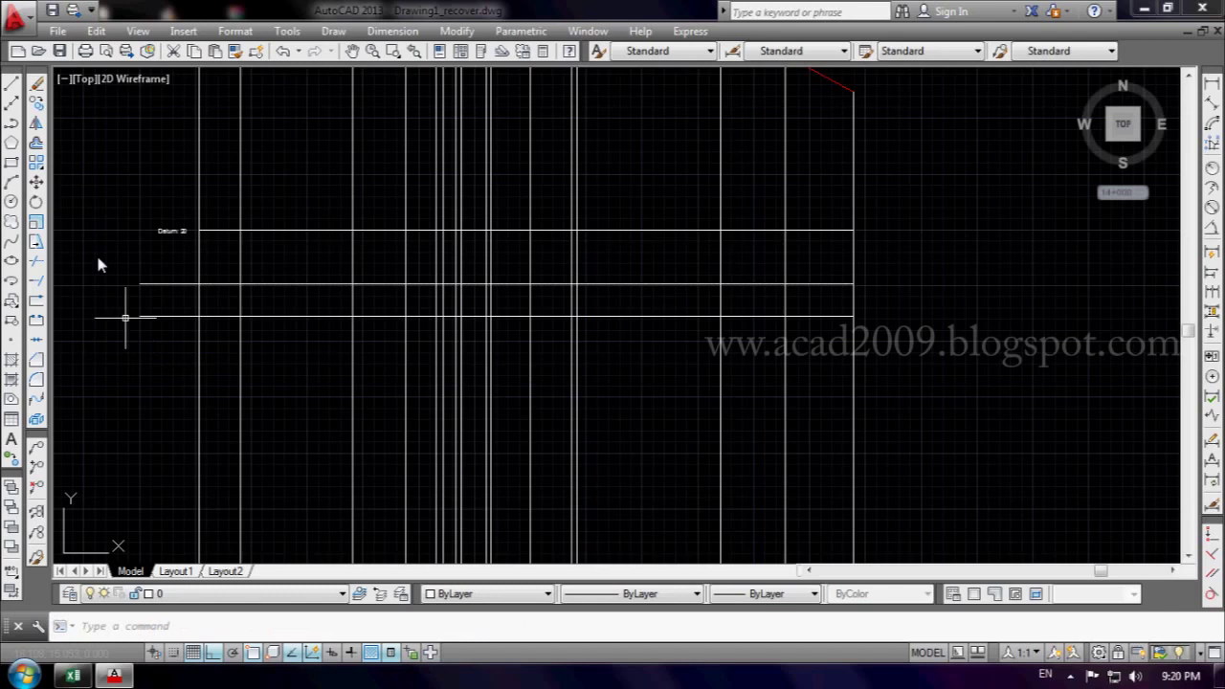
click(35, 103)
click(136, 322)
click(147, 313)
key(Return)
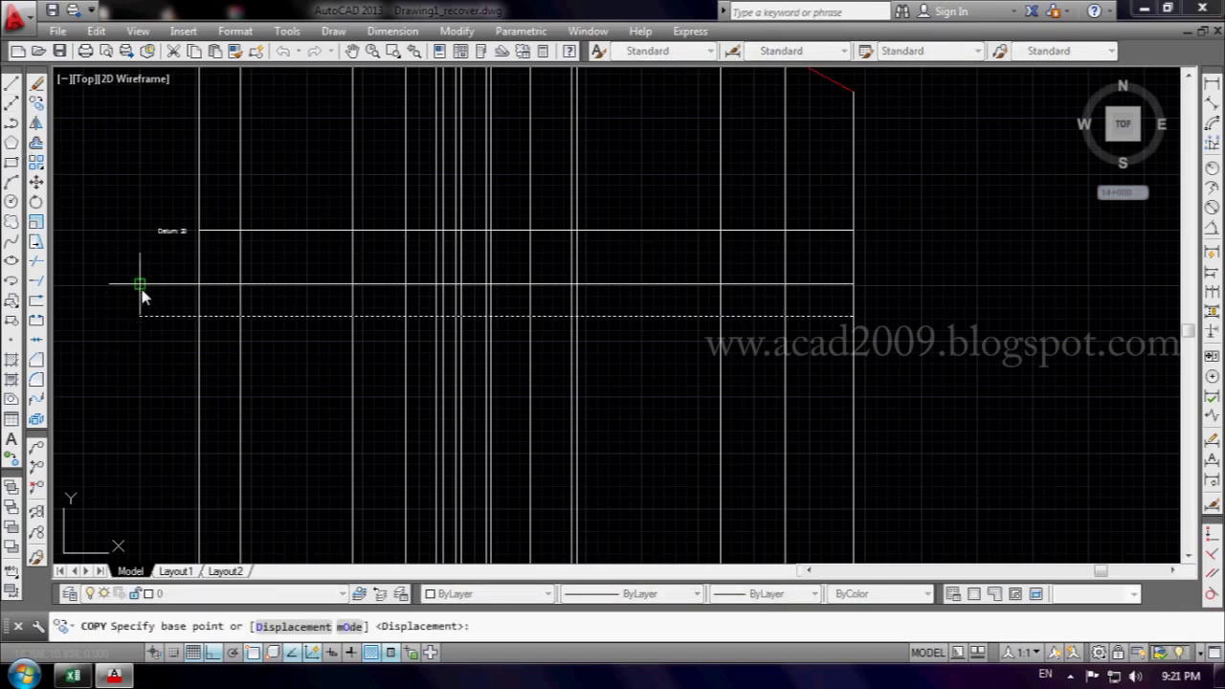
click(141, 293)
click(140, 327)
key(Return)
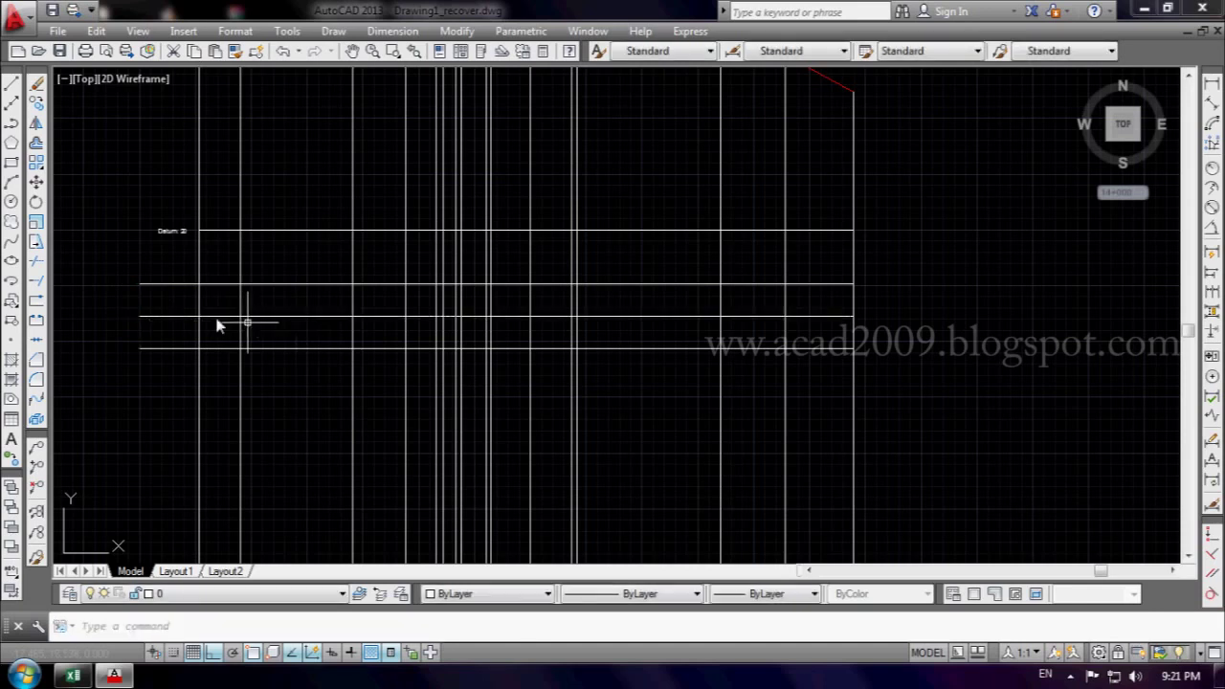
- Trim the vertical lines below the lowest table line
click(37, 261)
click(322, 284)
click(315, 347)
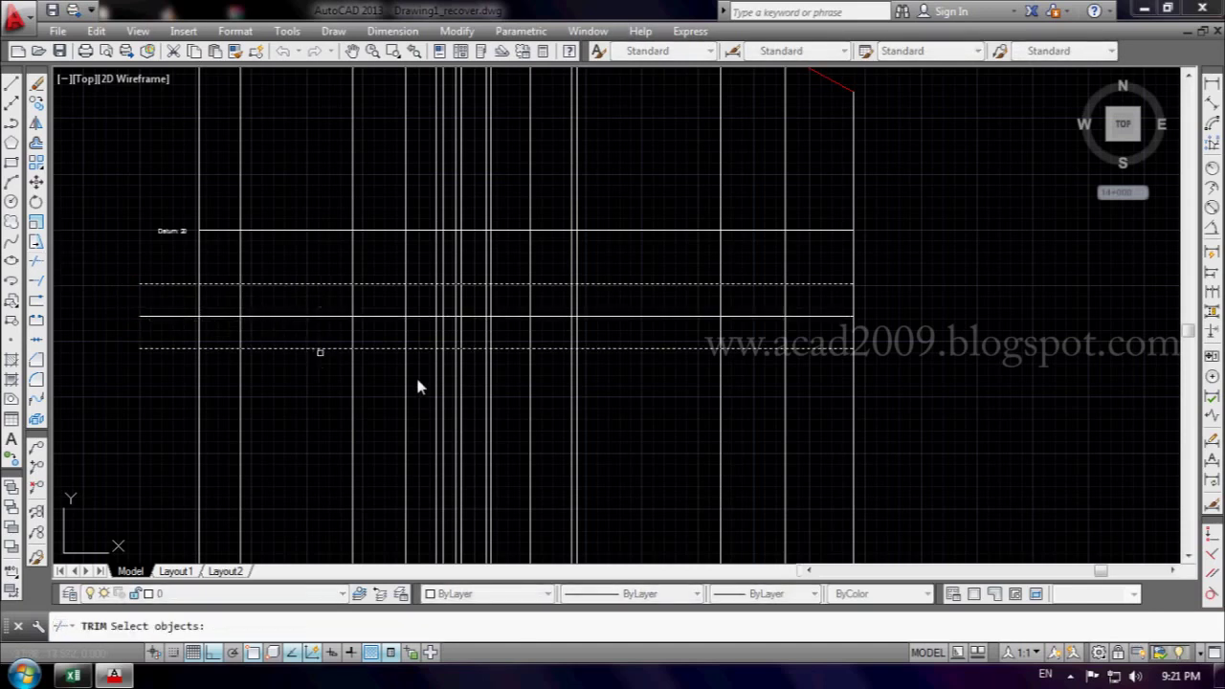
key(Return)
click(905, 409)
click(160, 463)
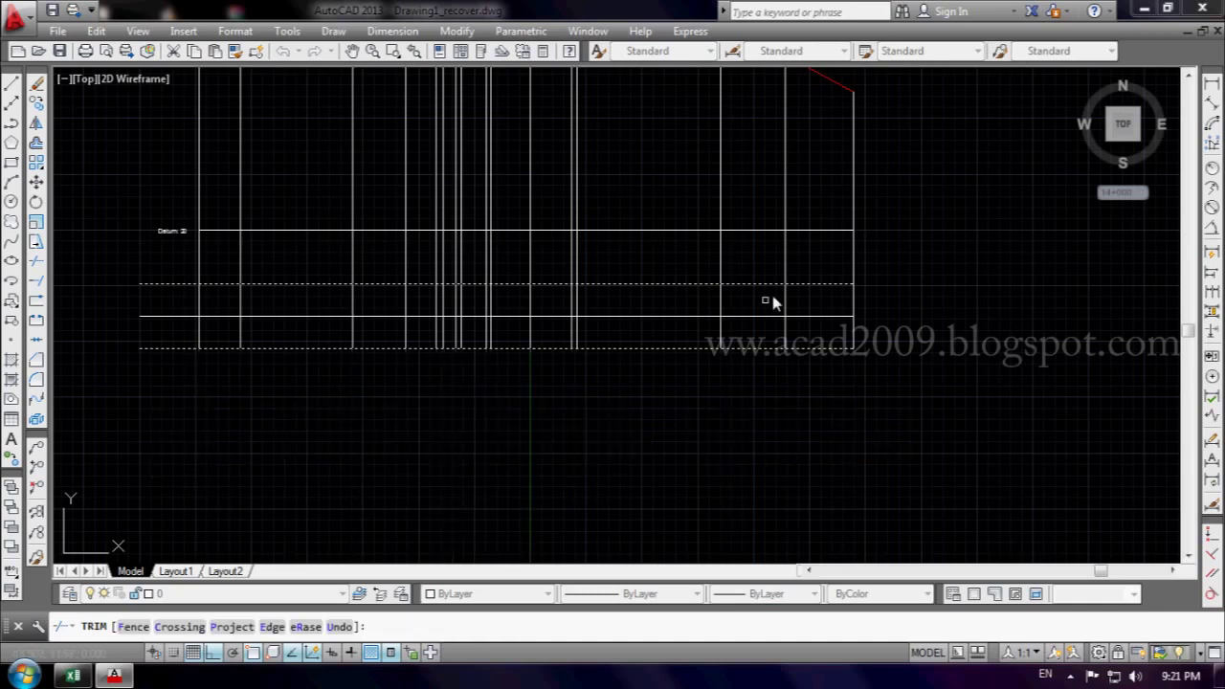
key(Return)
- Begin trimming the verticals with the upper table line as cutting edge
click(37, 261)
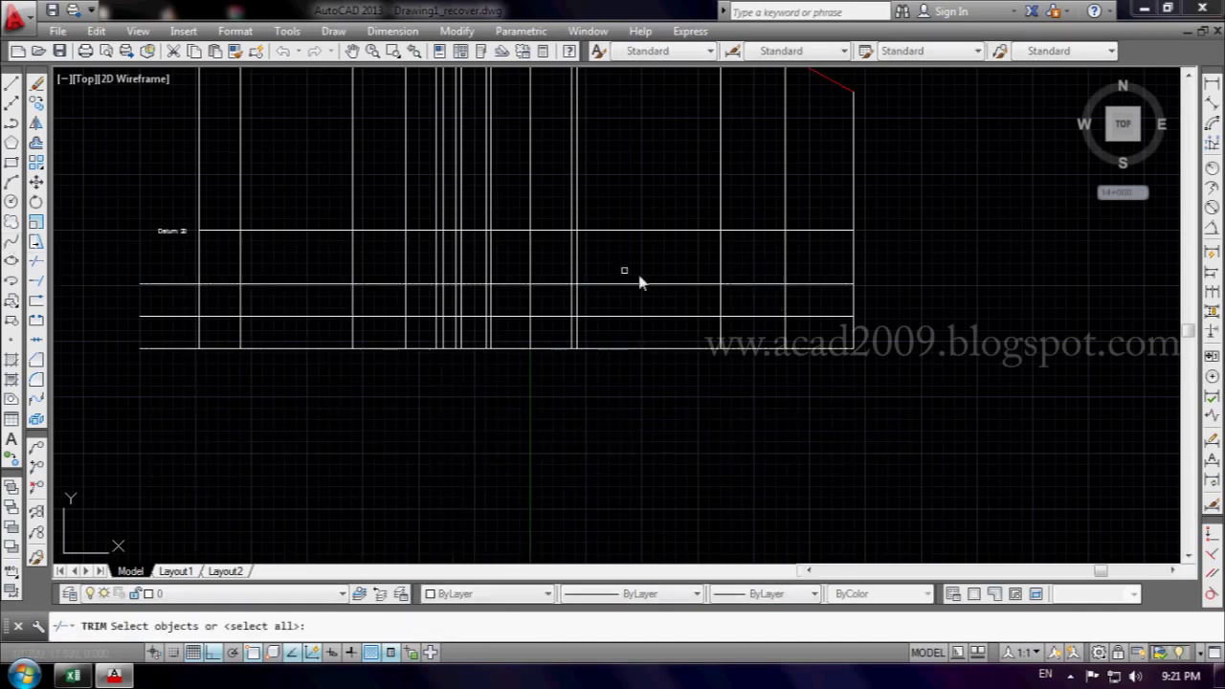
click(640, 285)
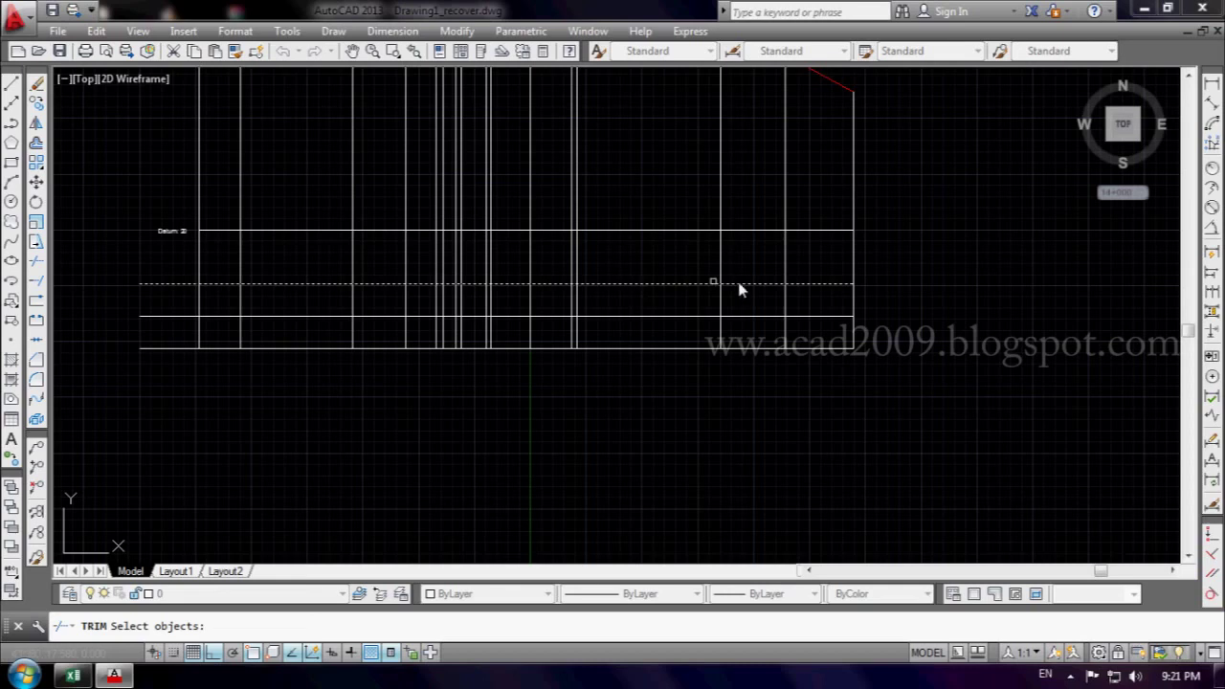
click(867, 266)
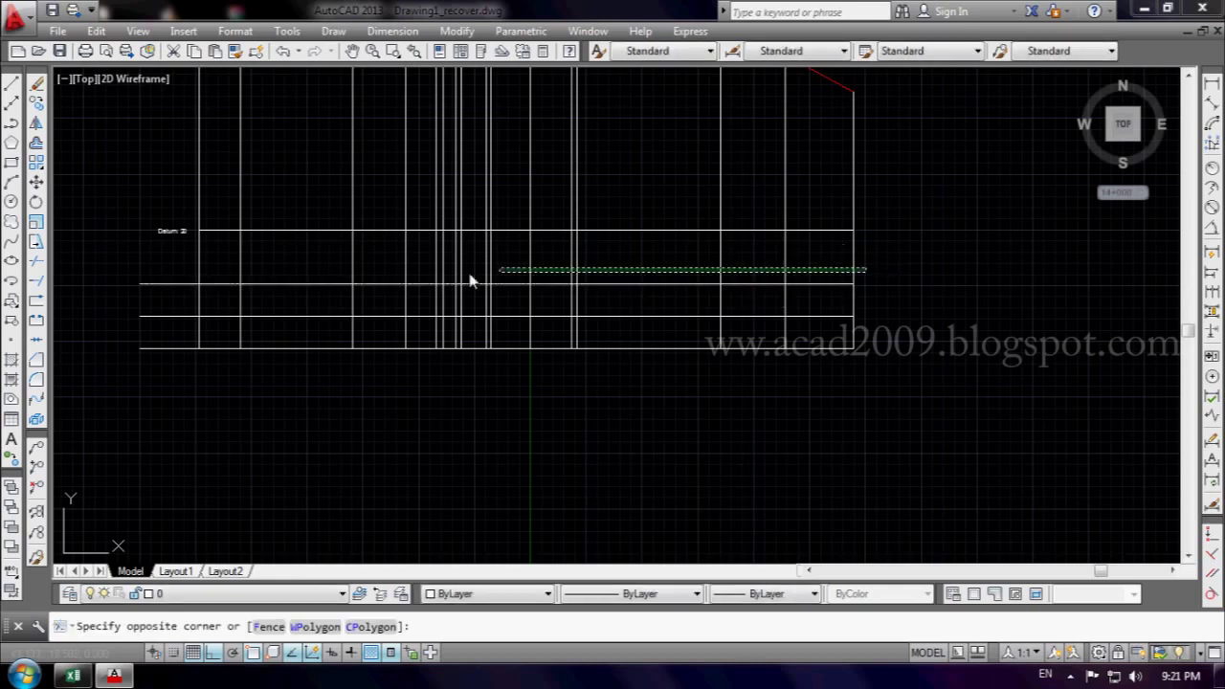
- Set all sixteen vertical lines to yellow
click(160, 274)
click(507, 594)
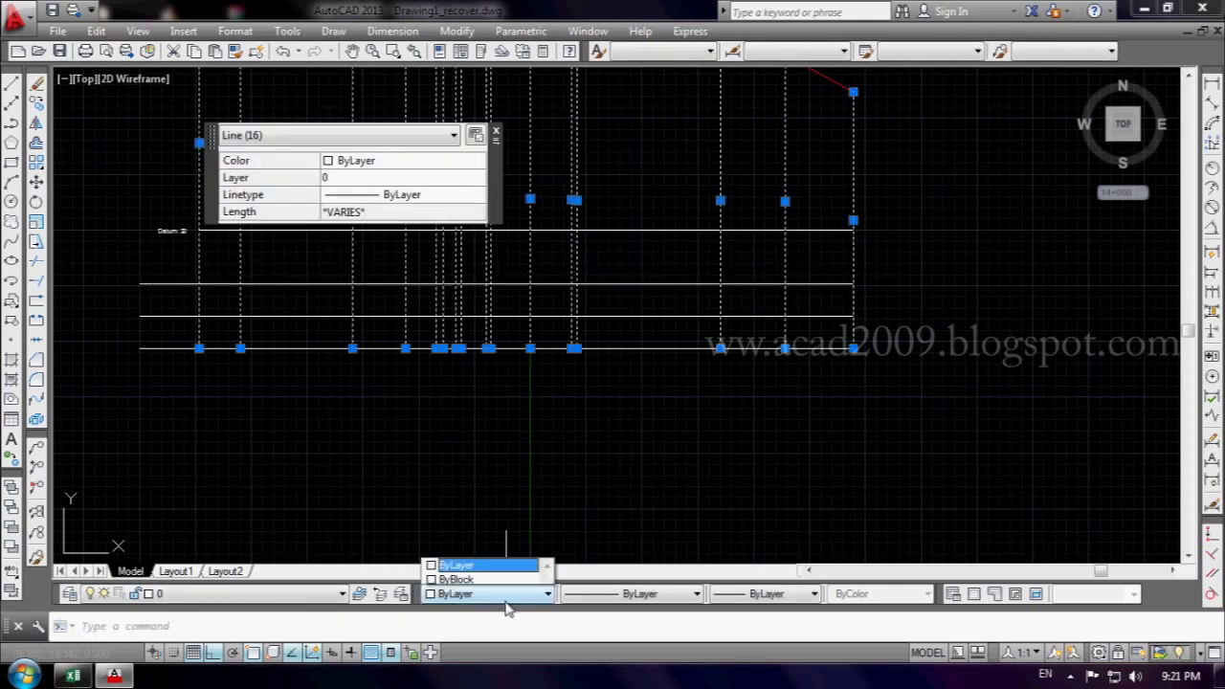
click(493, 490)
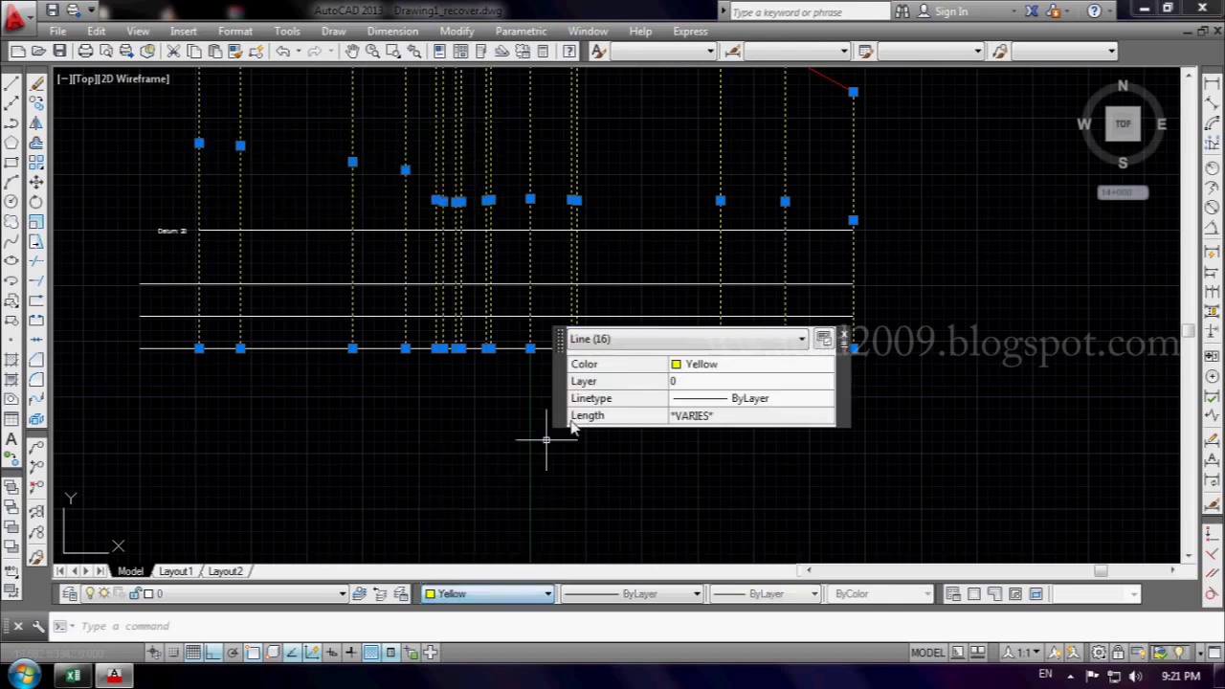
key(Escape)
- Set the datum line and its 'Datum: 20' label to green
click(669, 226)
click(651, 241)
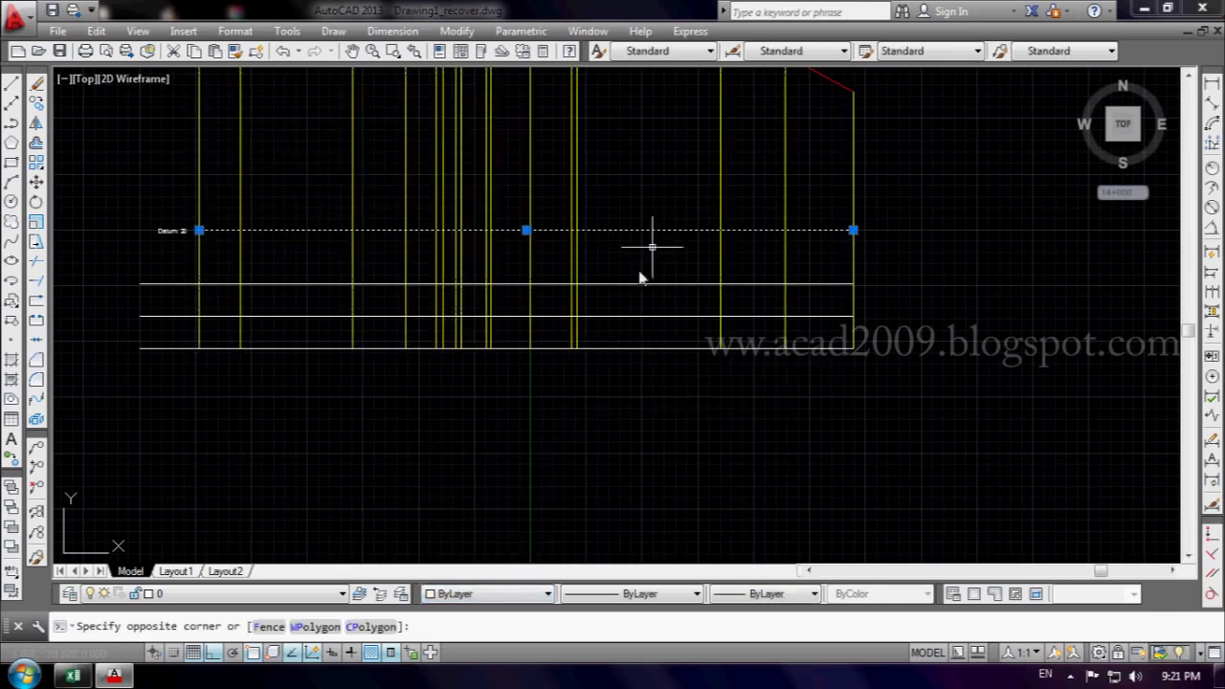
click(466, 598)
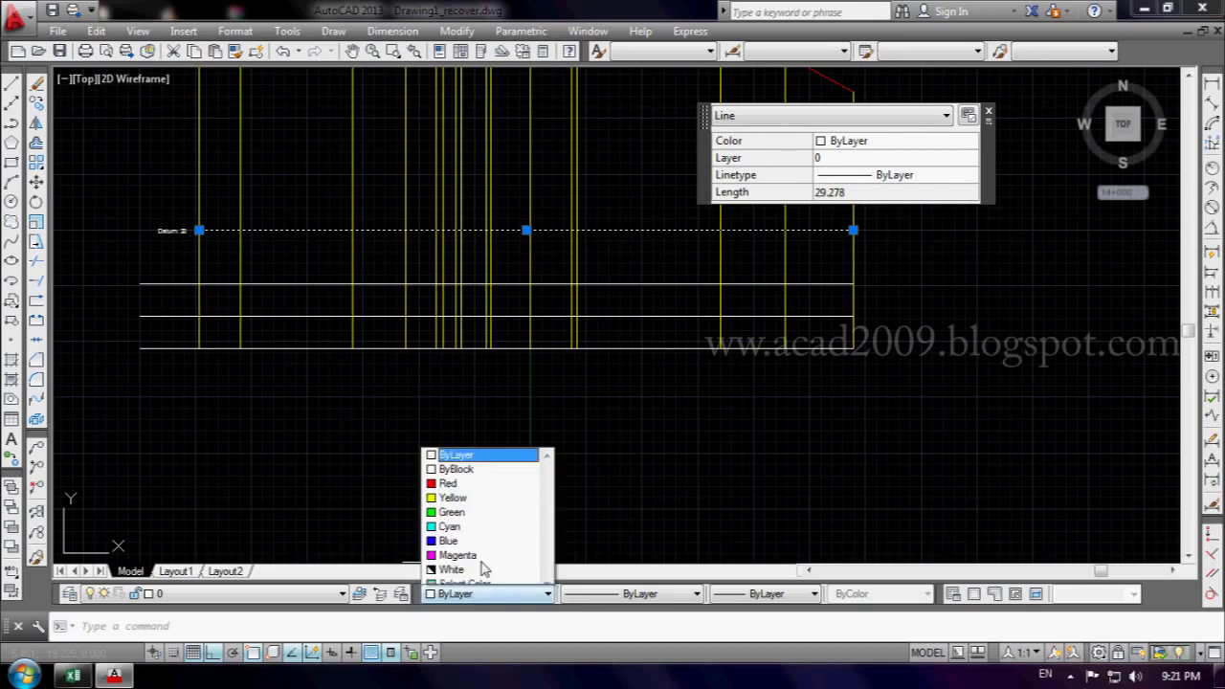
click(497, 514)
key(Escape)
click(168, 232)
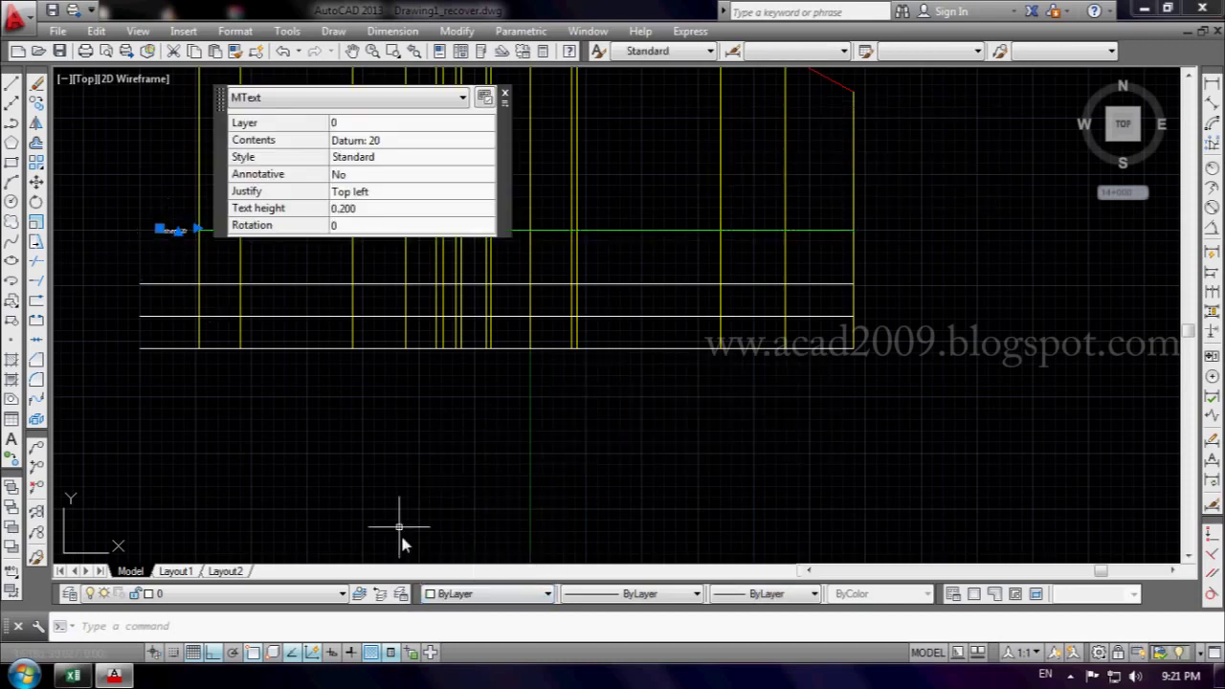
click(469, 593)
click(481, 512)
key(Escape)
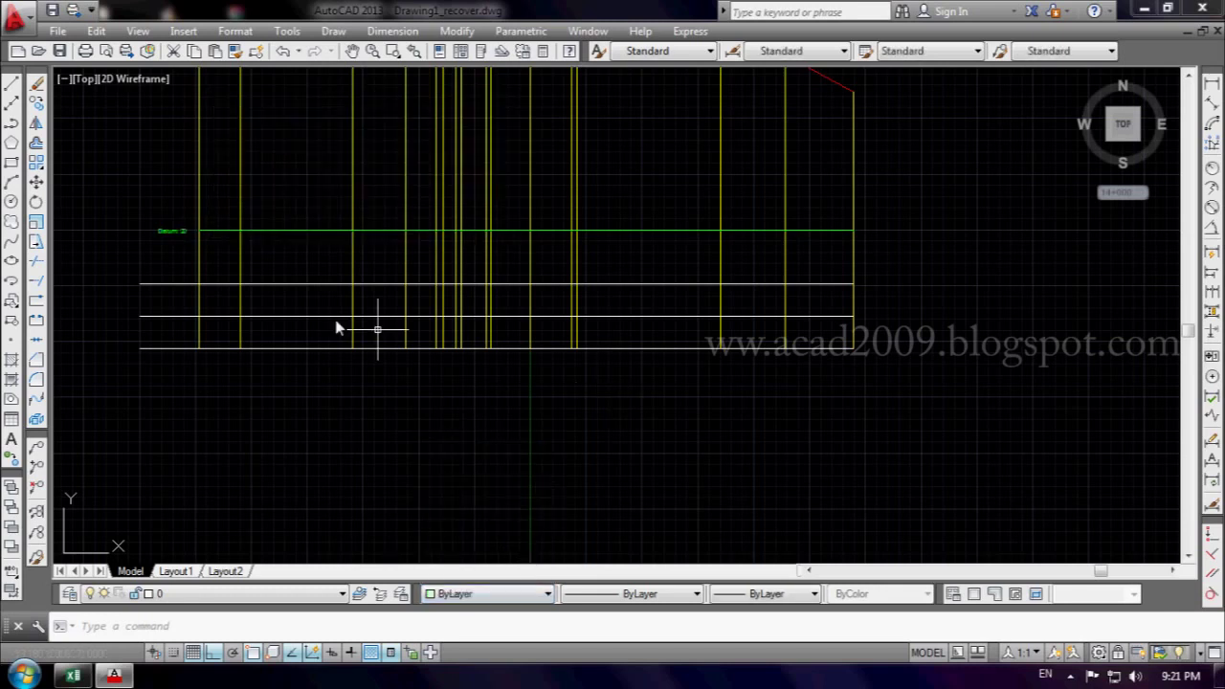
- Trim the yellow verticals between the green datum and the upper table line
click(36, 264)
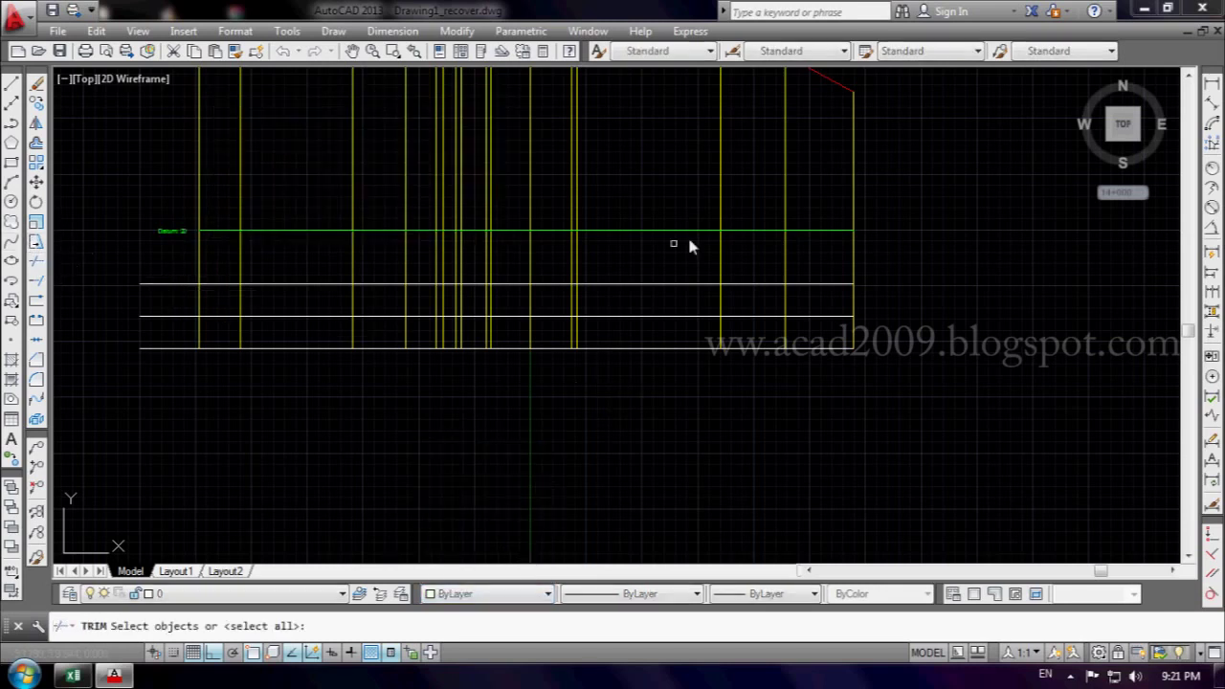
click(687, 212)
click(667, 244)
click(664, 271)
click(655, 302)
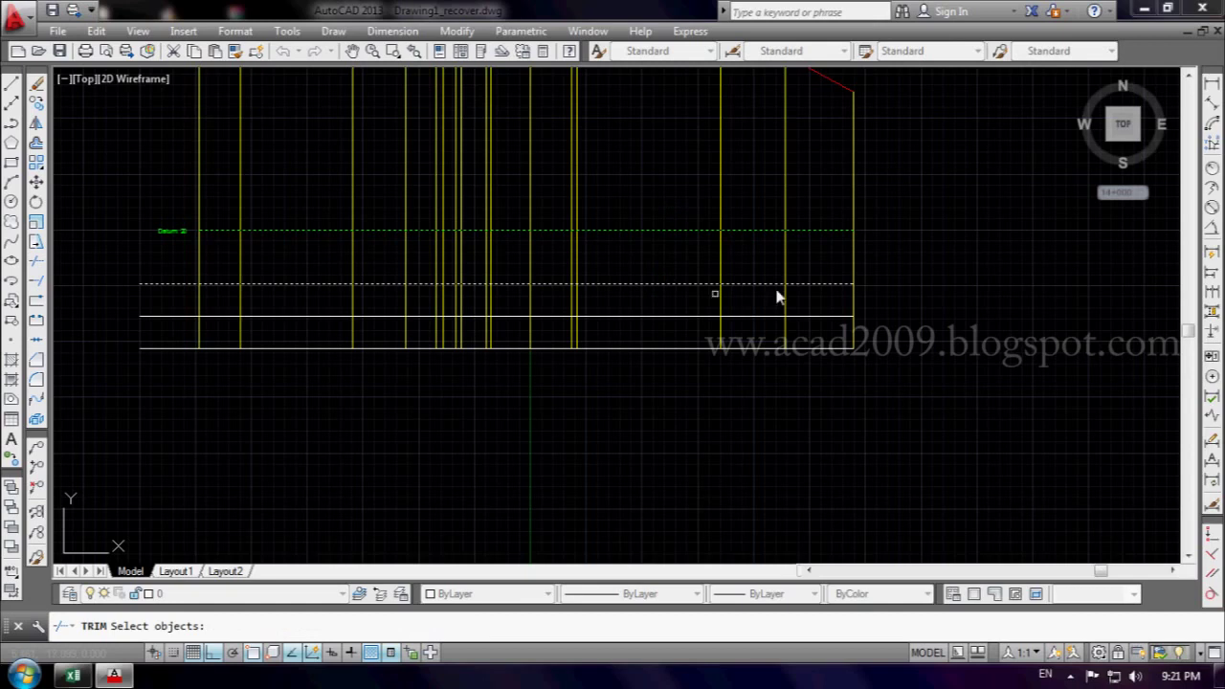
key(Return)
click(859, 268)
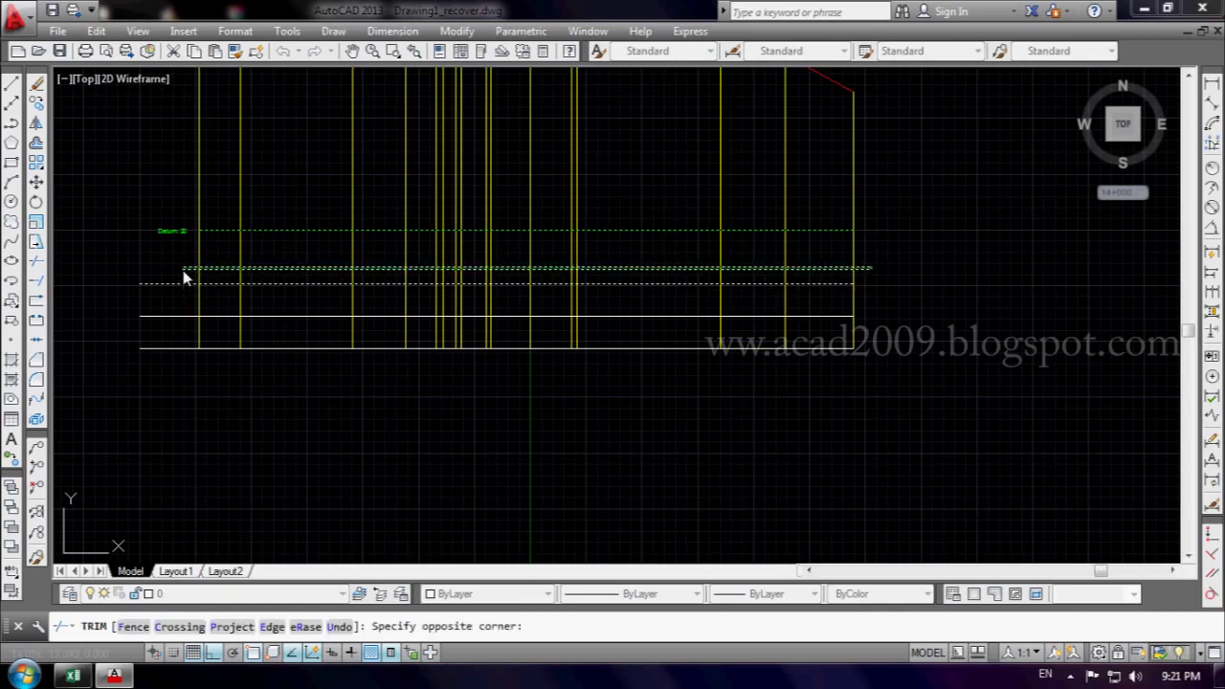
click(183, 274)
key(Return)
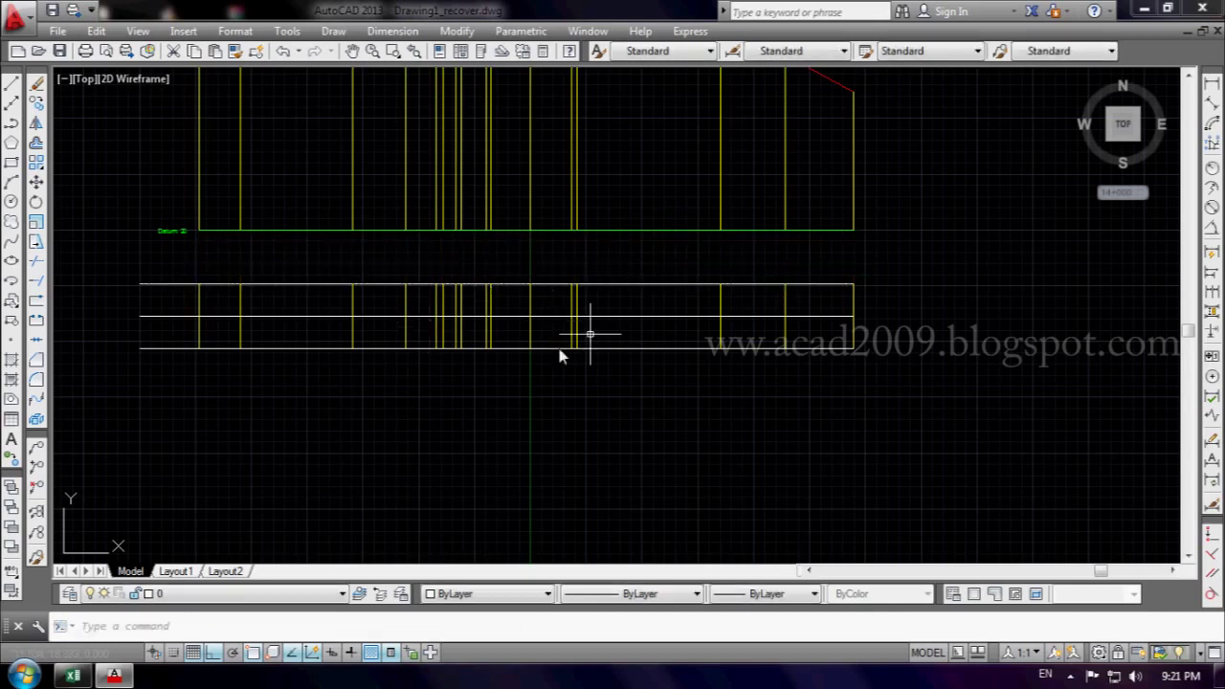
click(12, 86)
middle_drag(109, 334, 374, 355)
- Draw a vertical left edge from the table's top-left corner down to the bottom line
scroll(375, 355, up, 2)
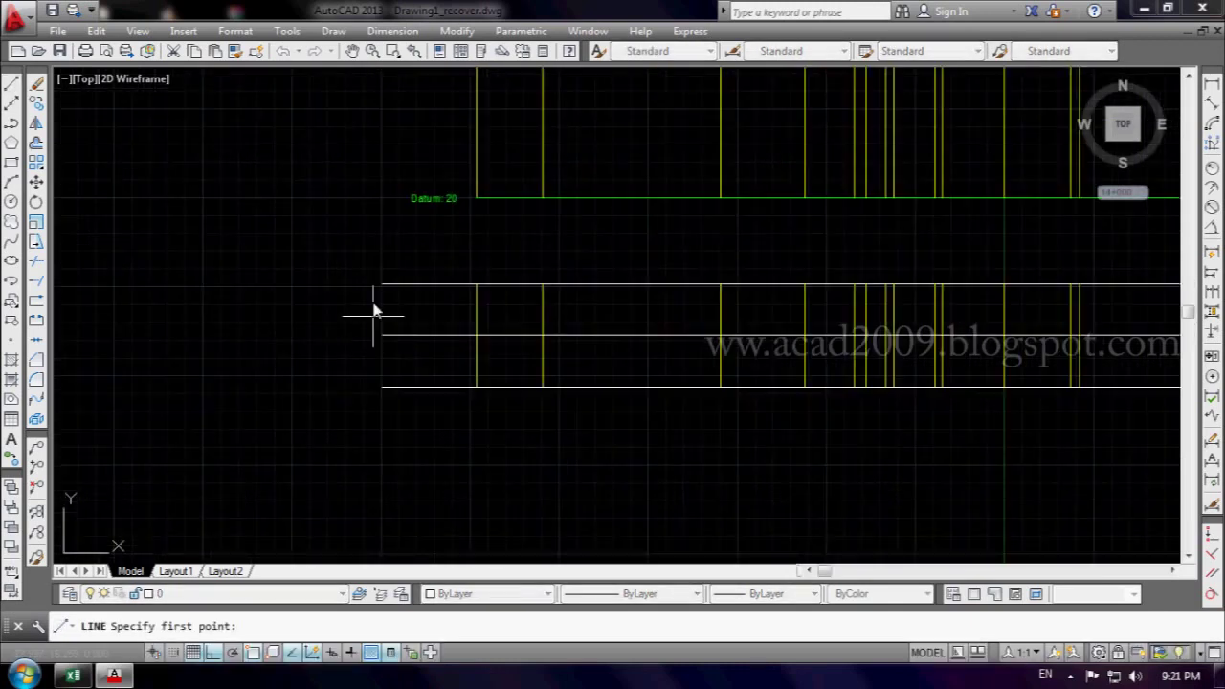
click(381, 284)
click(381, 387)
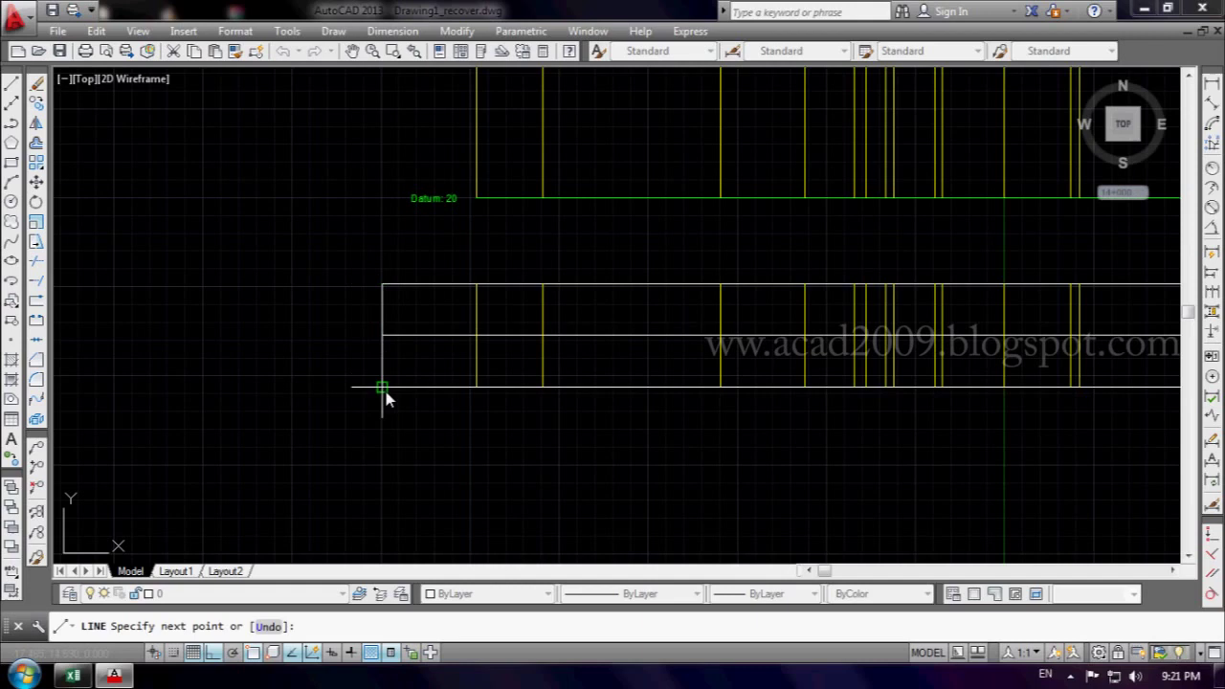
key(Return)
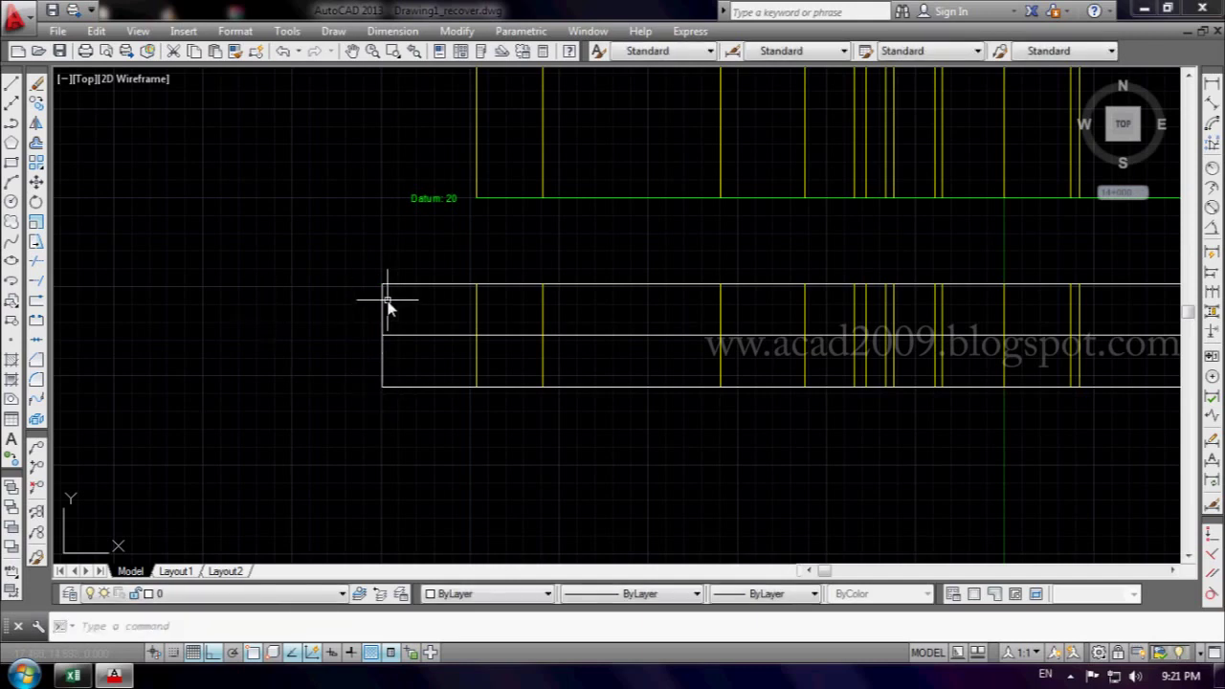
- Stretch the table's top and bottom lines rightward past the right outer vertical
scroll(282, 325, down, 2)
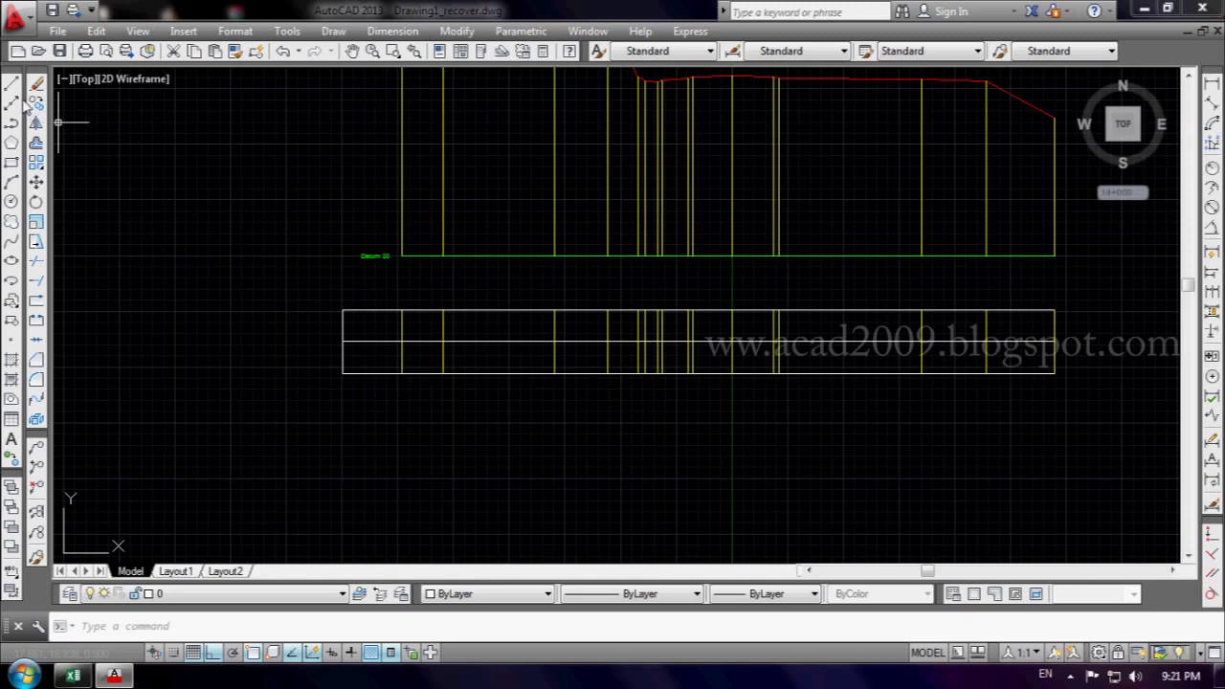
scroll(985, 386, up, 1)
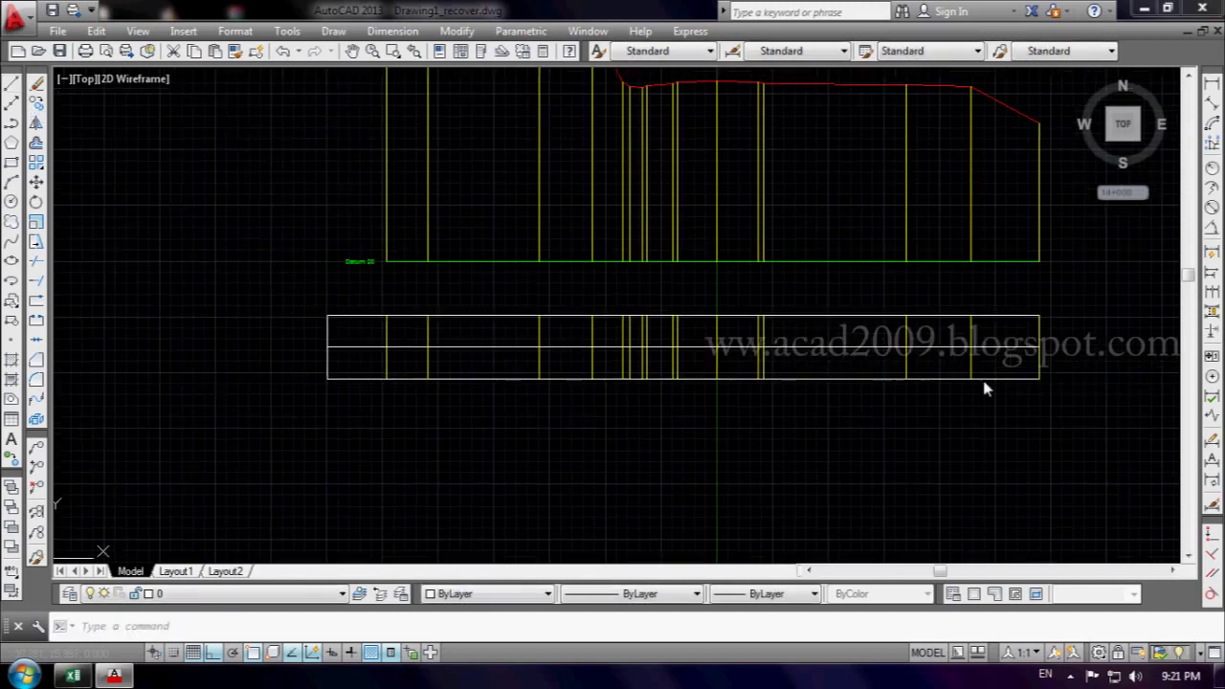
scroll(954, 340, up, 2)
click(1002, 323)
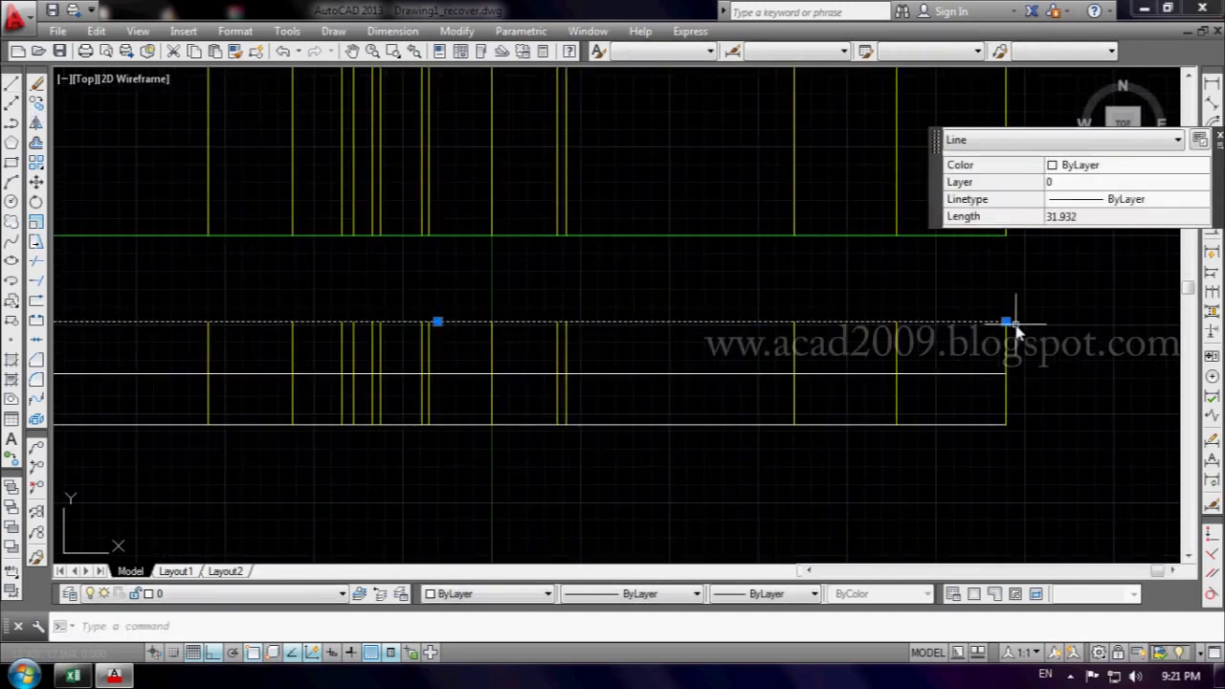
click(1005, 323)
click(1056, 321)
key(Escape)
click(987, 425)
click(1005, 433)
click(1058, 425)
key(Escape)
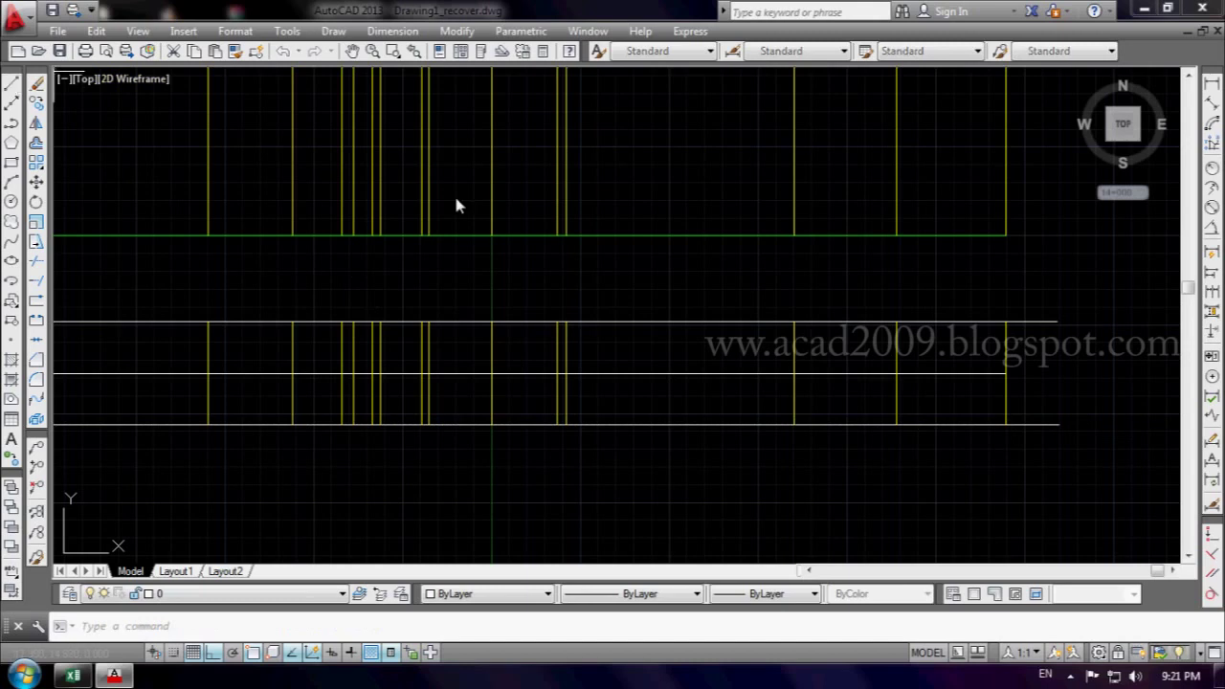
- Draw a short right-hand edge and chamfer it to meet the bottom table line
text(l)
key(Return)
click(1056, 322)
click(1057, 367)
key(Escape)
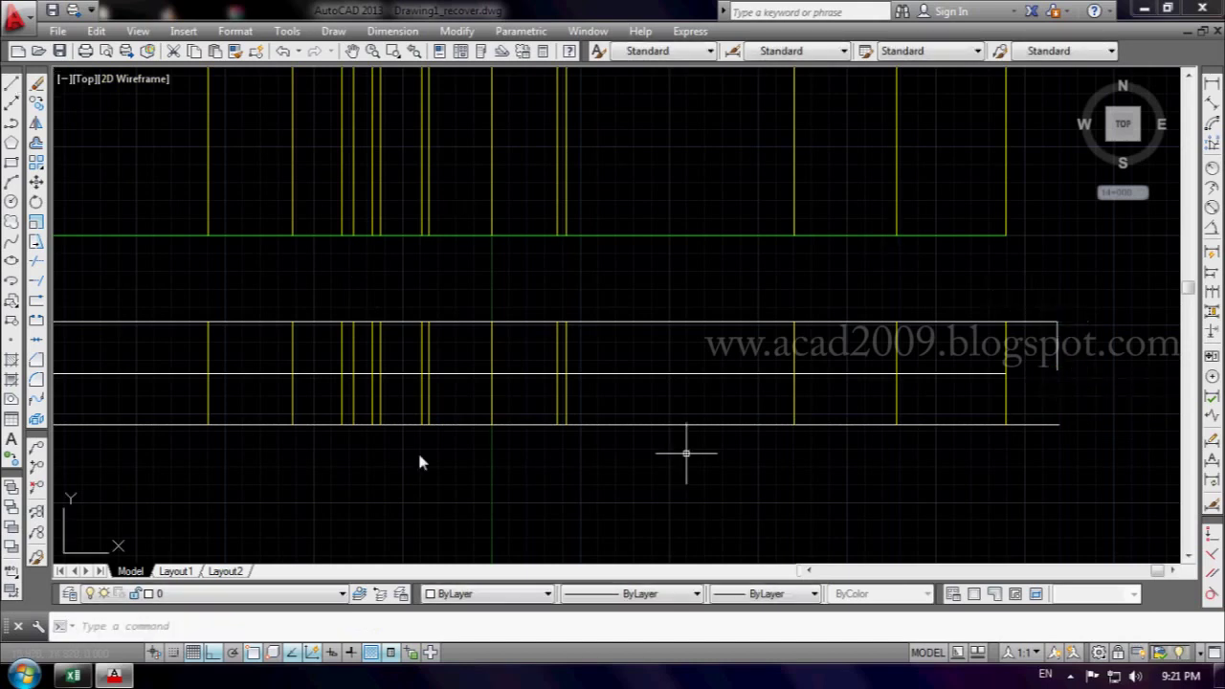
click(37, 361)
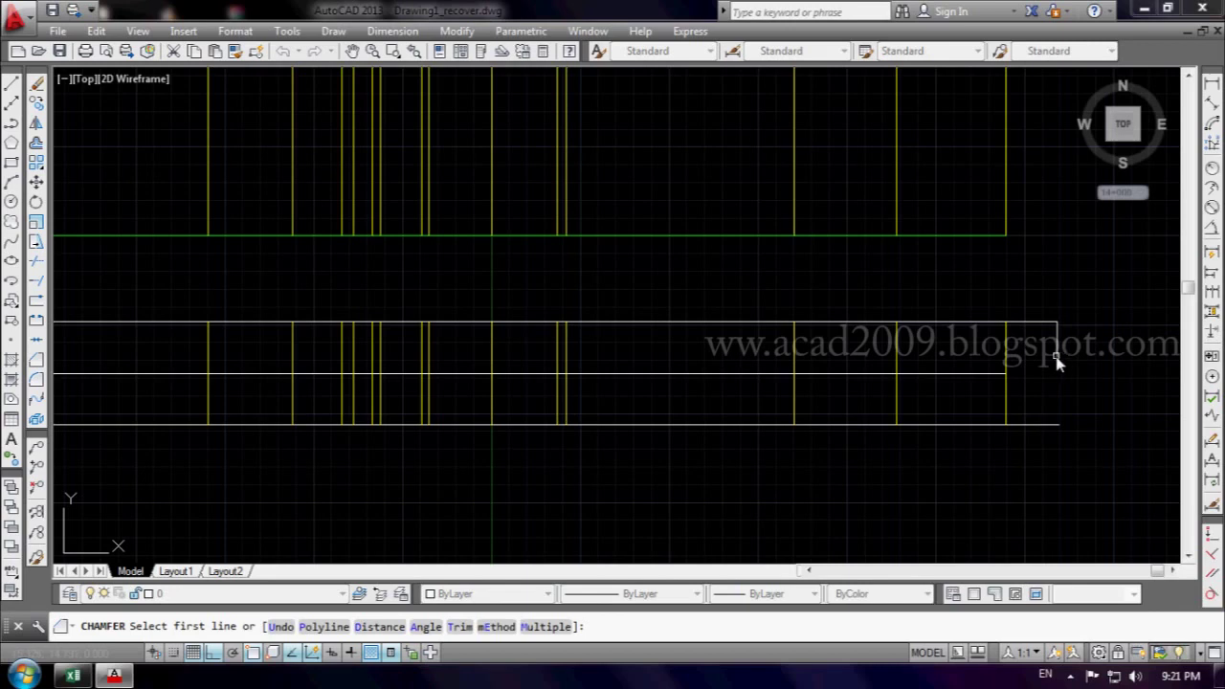
click(1056, 359)
click(1028, 431)
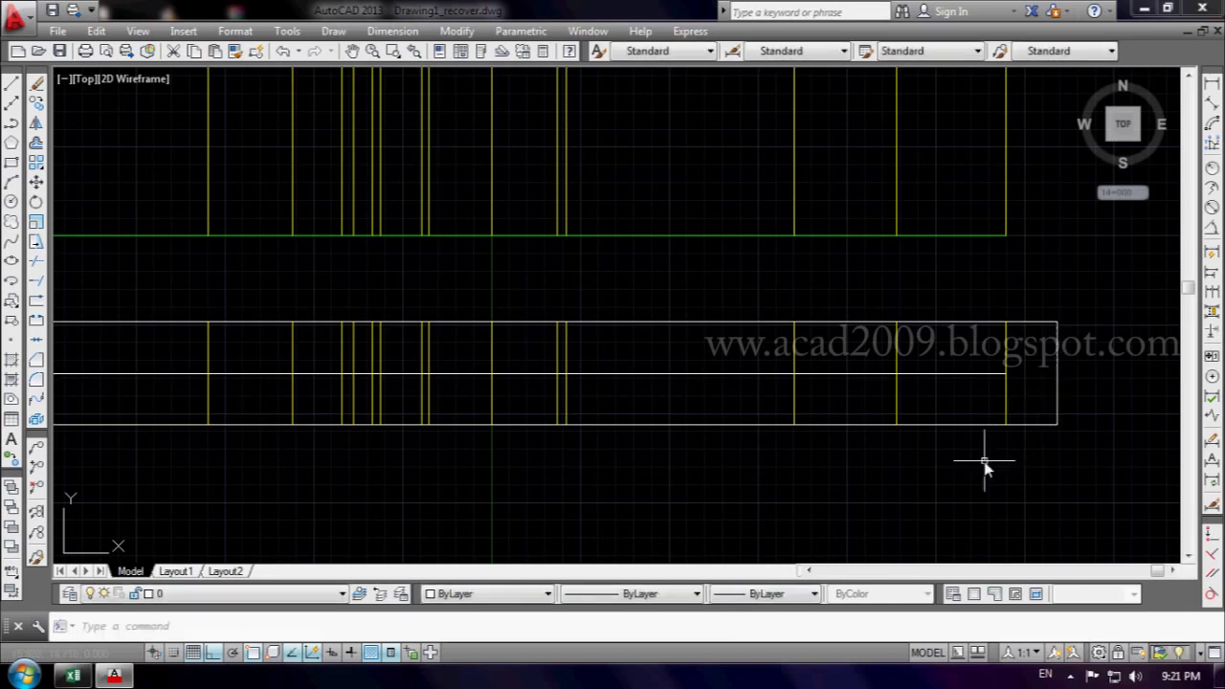
scroll(976, 457, down, 2)
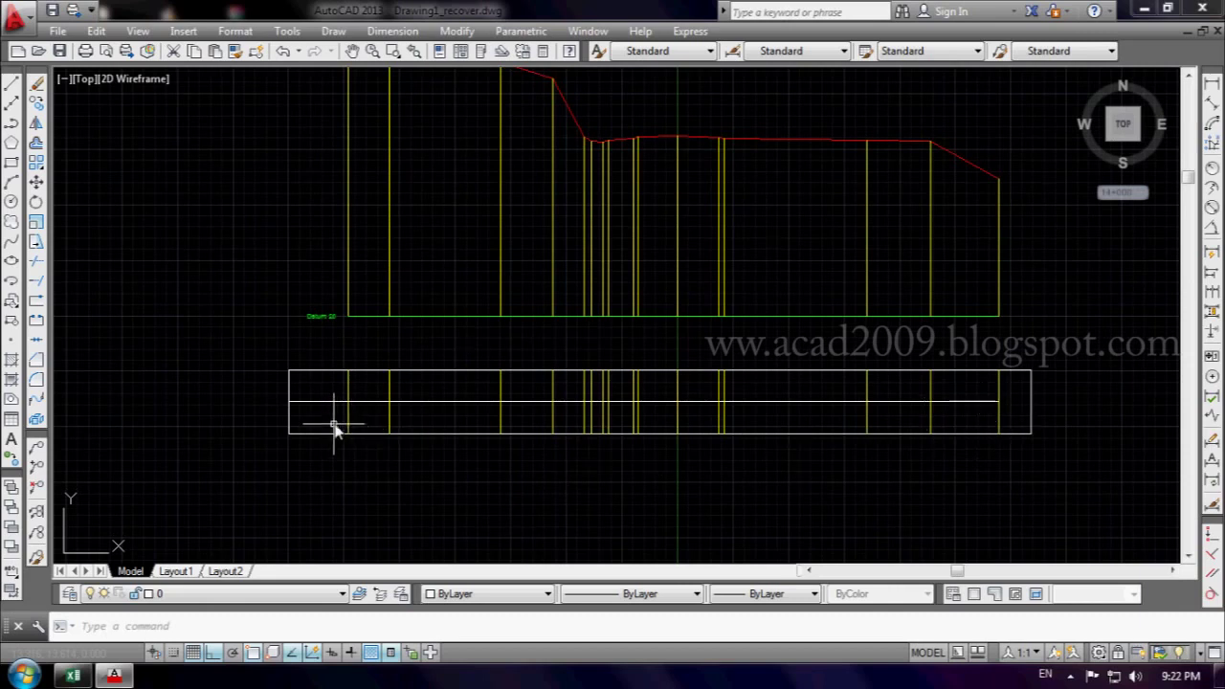
- Extend the table's middle line using the rectangle's right edge as the boundary
click(35, 285)
click(1039, 397)
click(1011, 422)
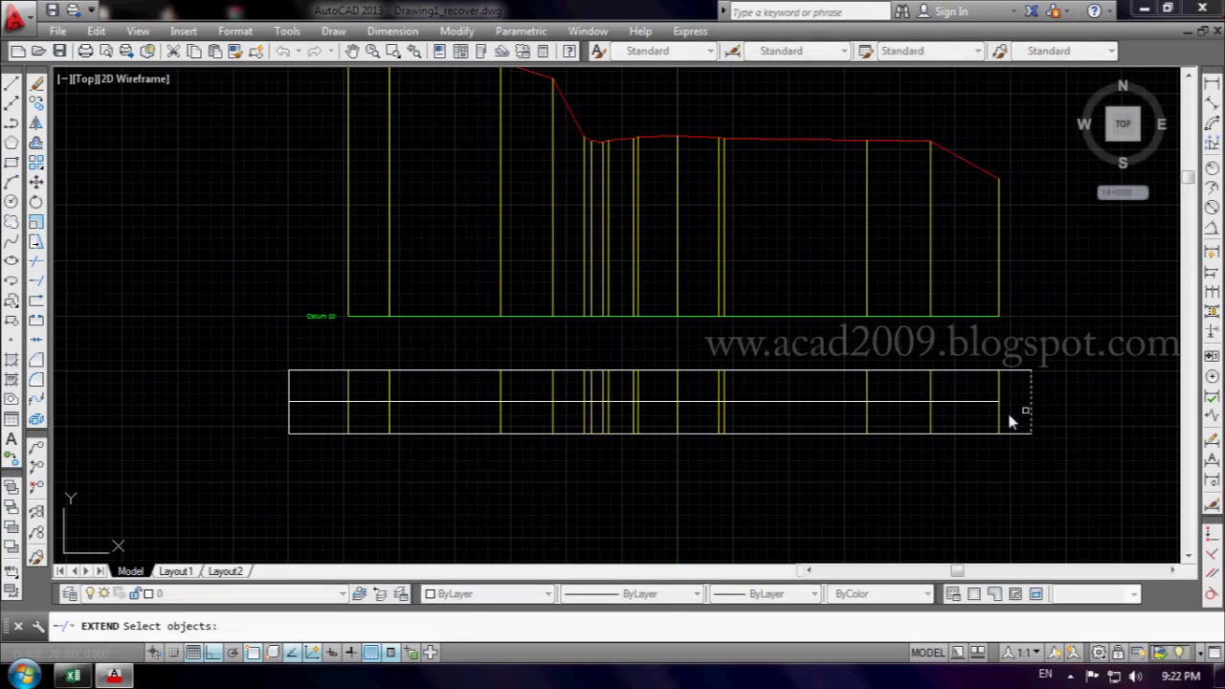
key(Return)
key(Return)
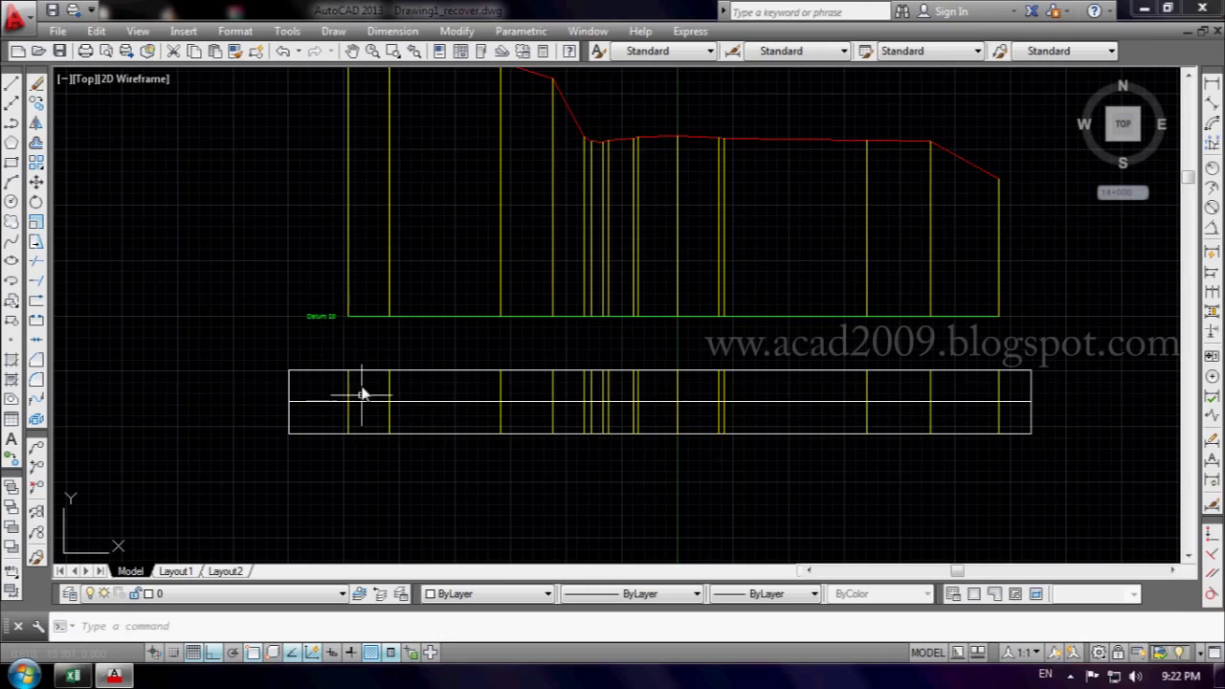
scroll(305, 416, up, 2)
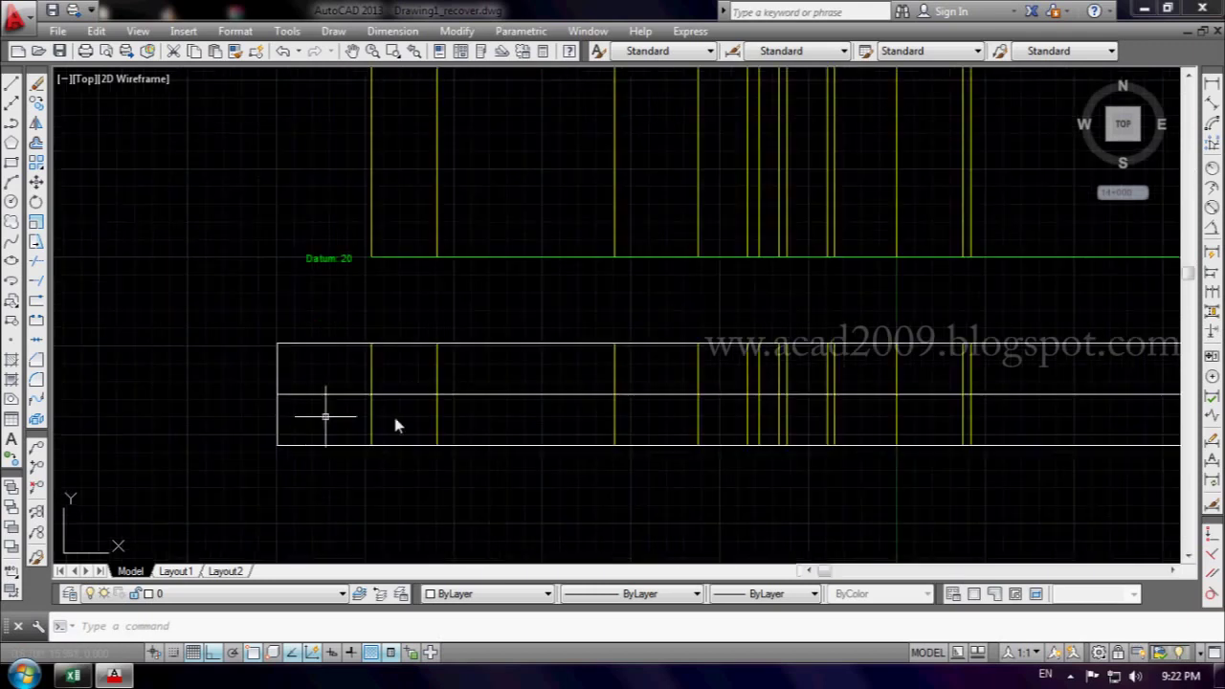
scroll(303, 379, up, 2)
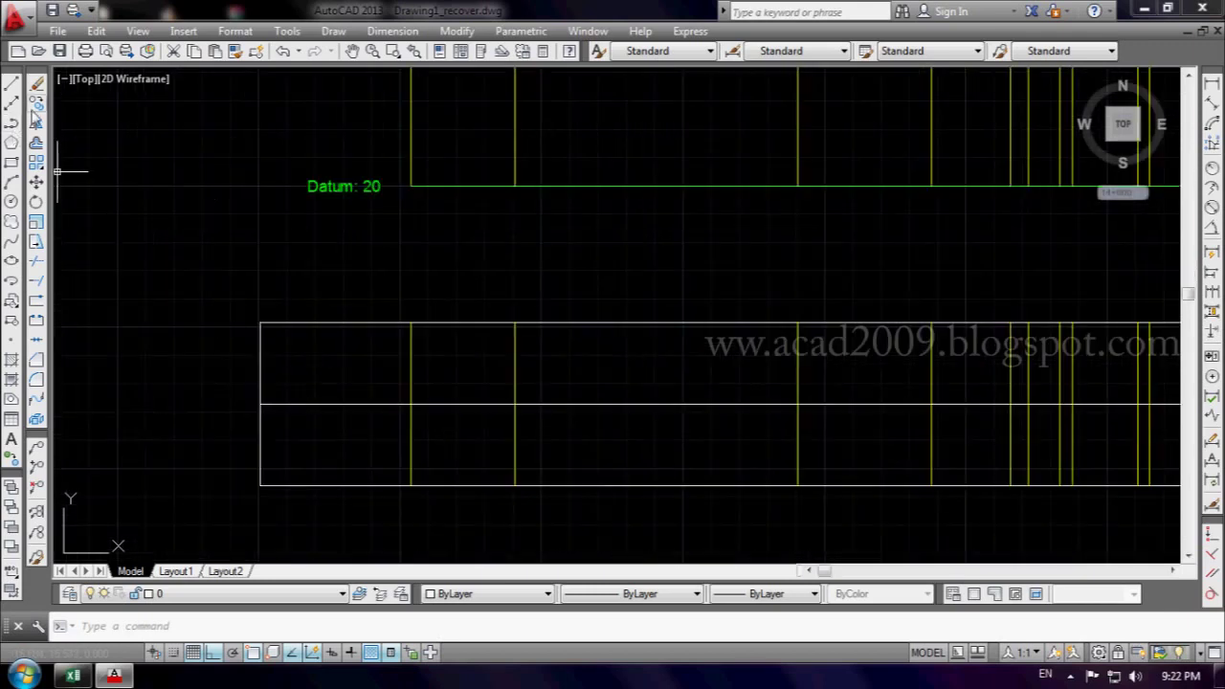
click(34, 105)
- Copy the 'Datum: 20' label into both the top and lower table rows
click(366, 192)
key(Return)
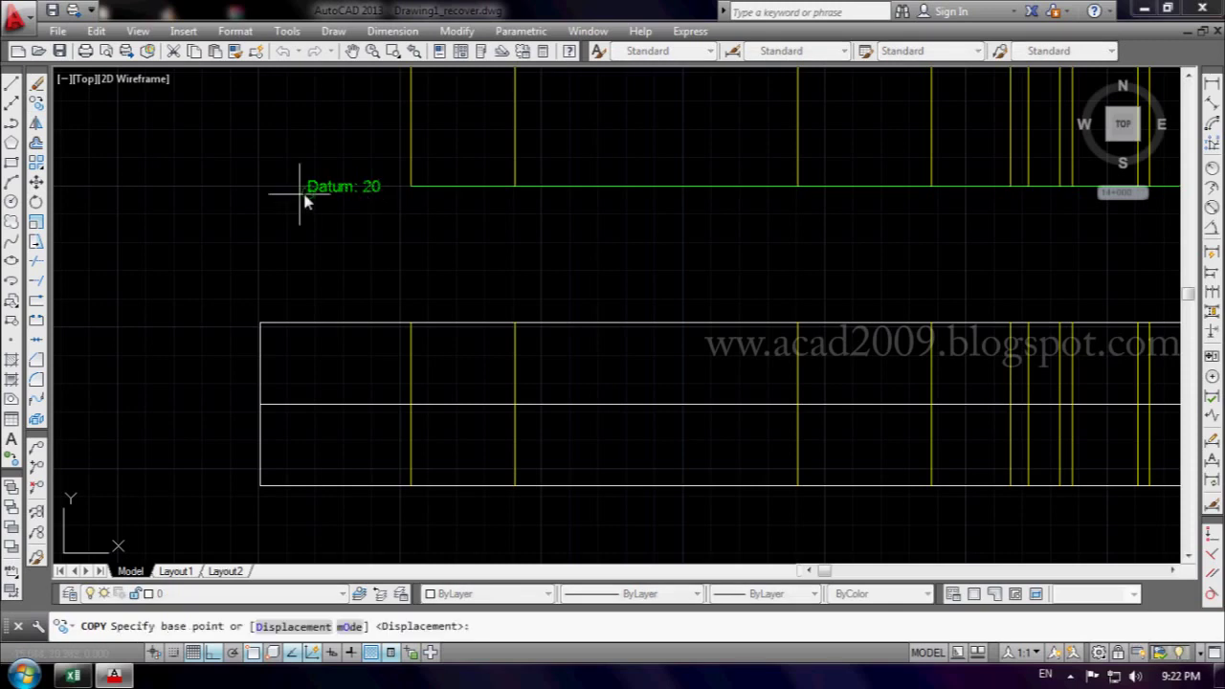
click(307, 195)
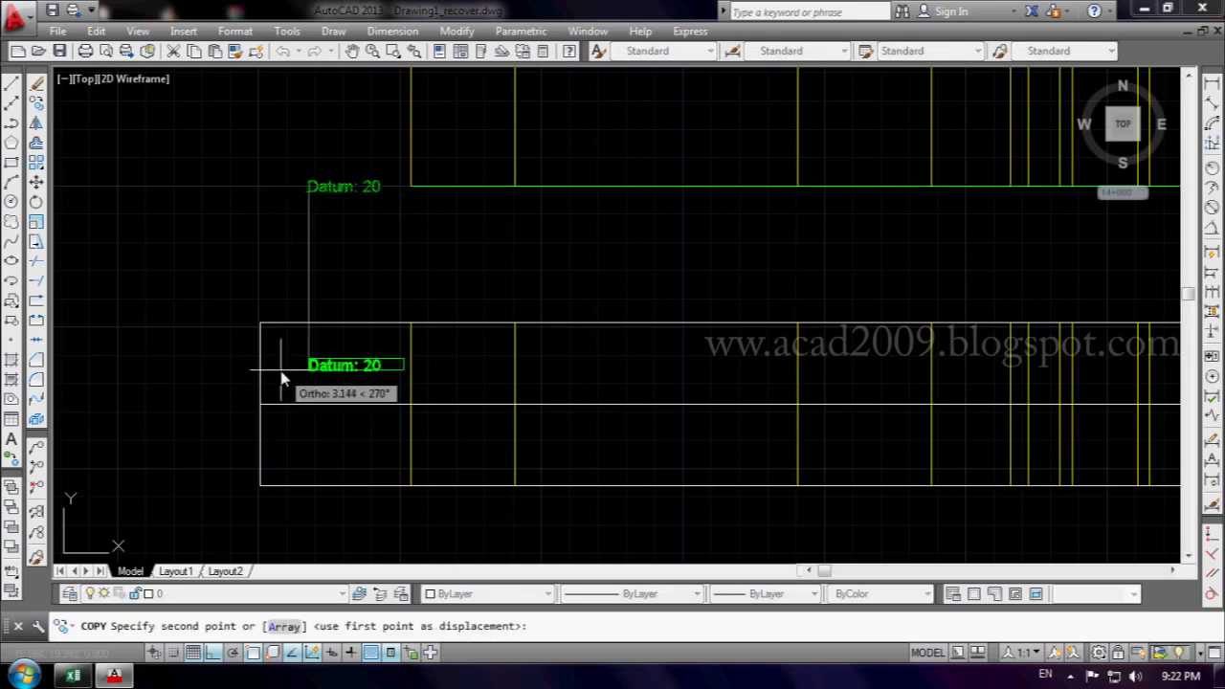
scroll(280, 379, up, 2)
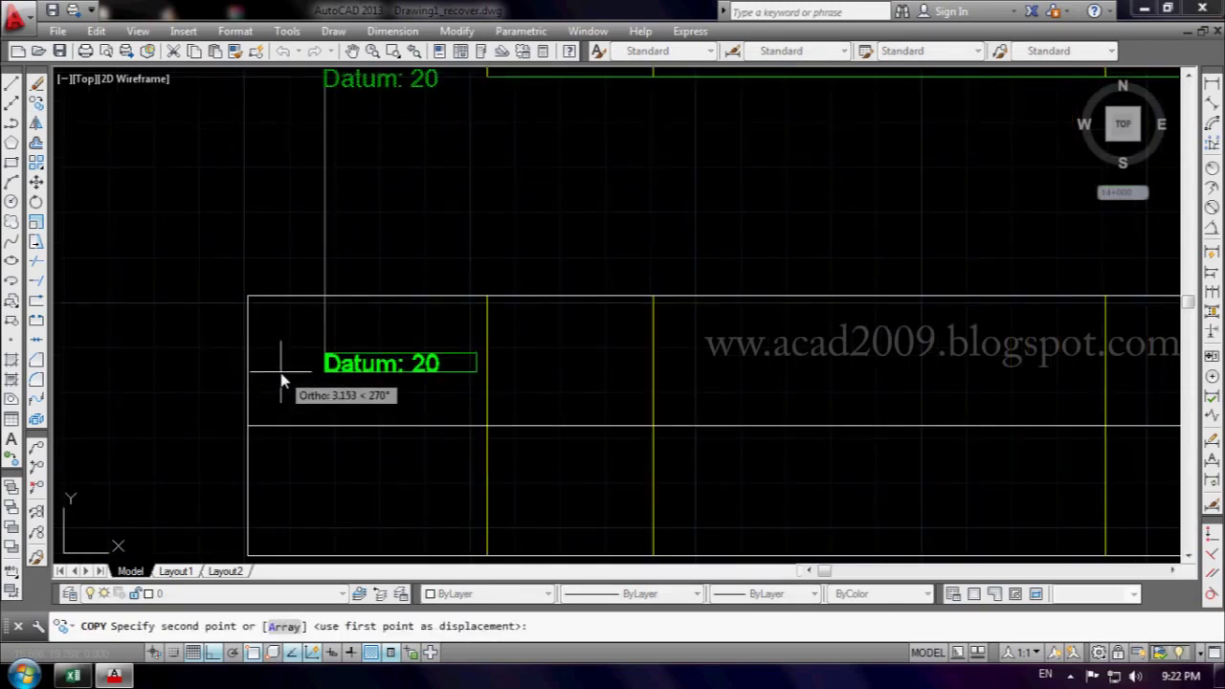
click(282, 382)
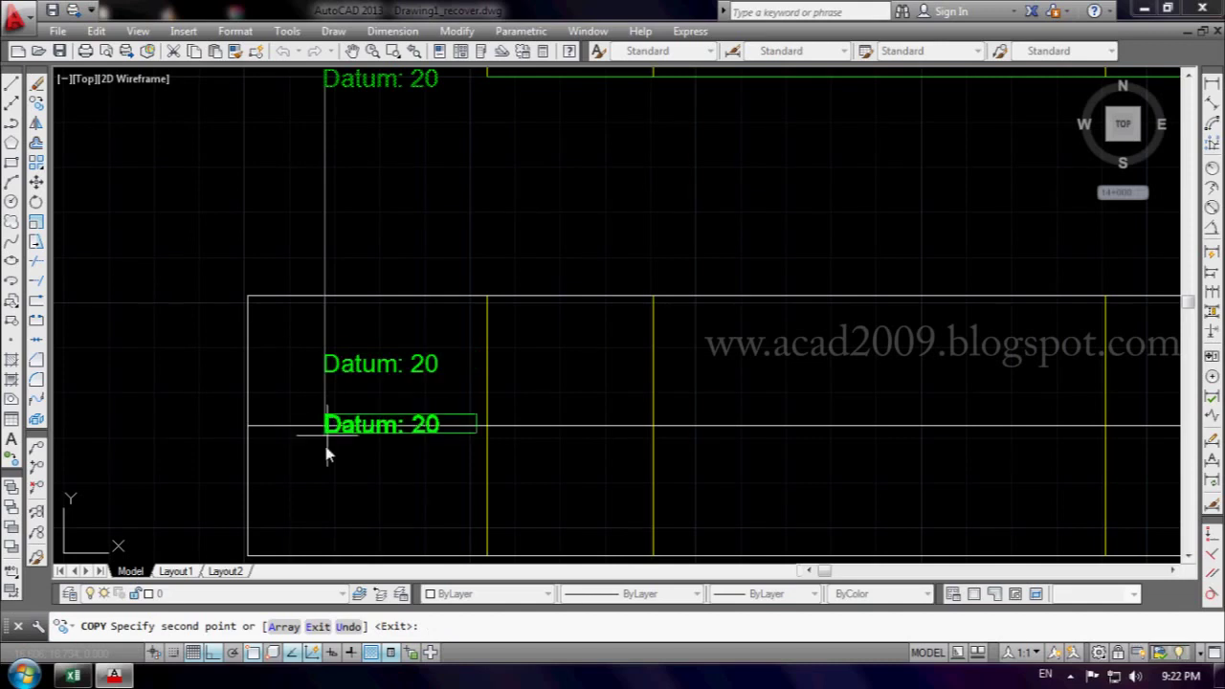
click(323, 509)
key(Return)
- Change the lower-row label's text to 'Offset(m)'
double_click(448, 490)
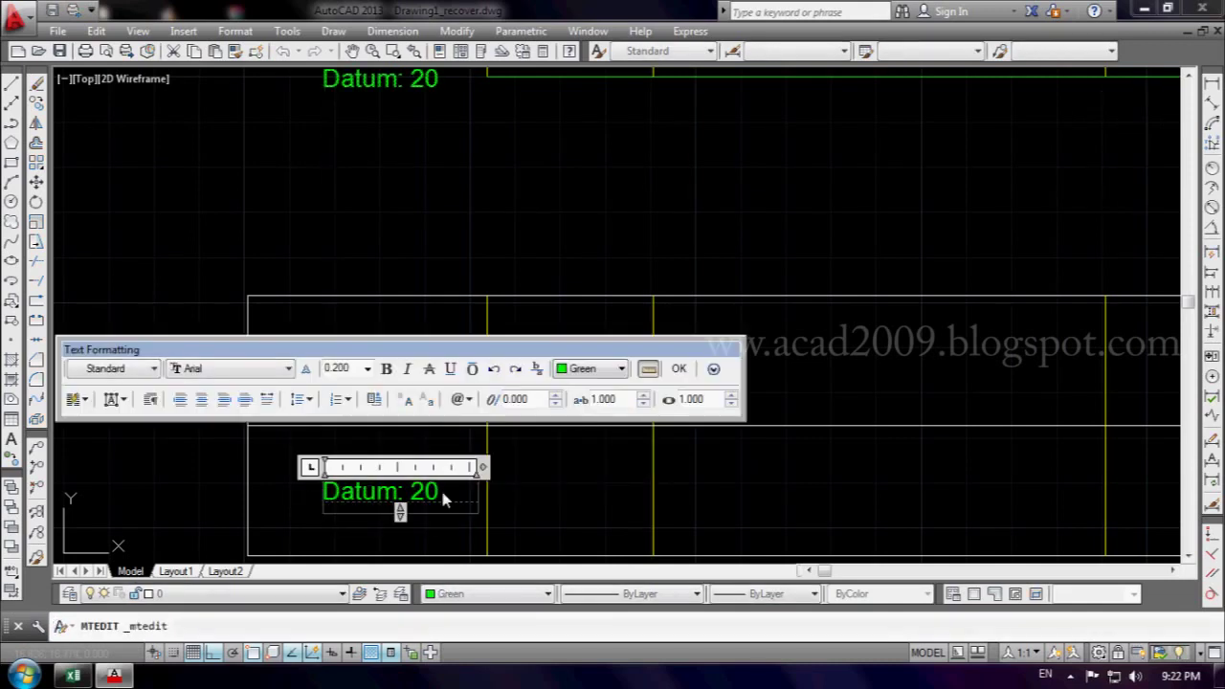
drag(442, 494, 316, 489)
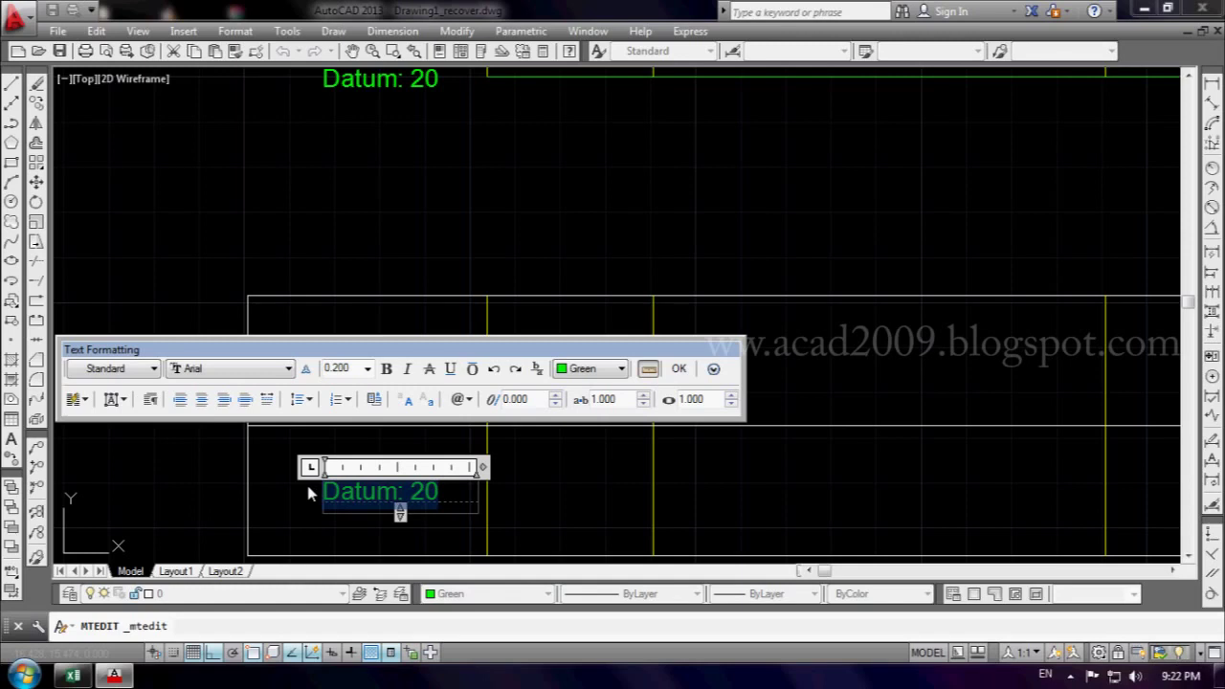
text(Off)
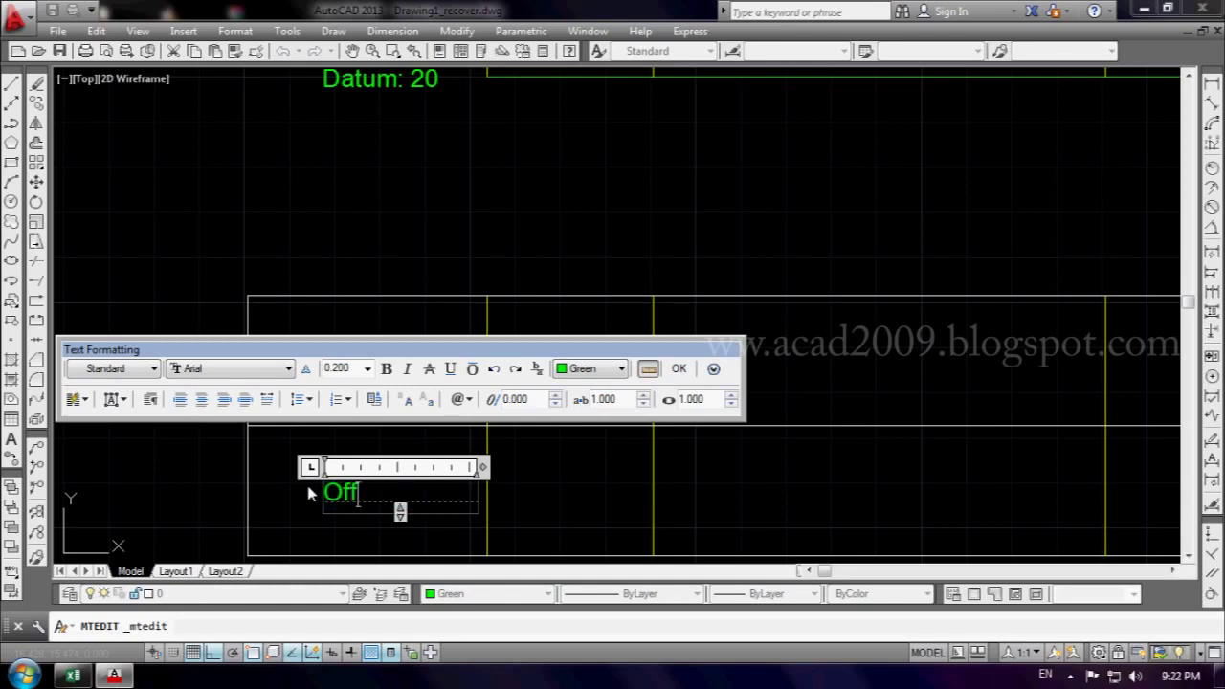
text(set)
text((m)
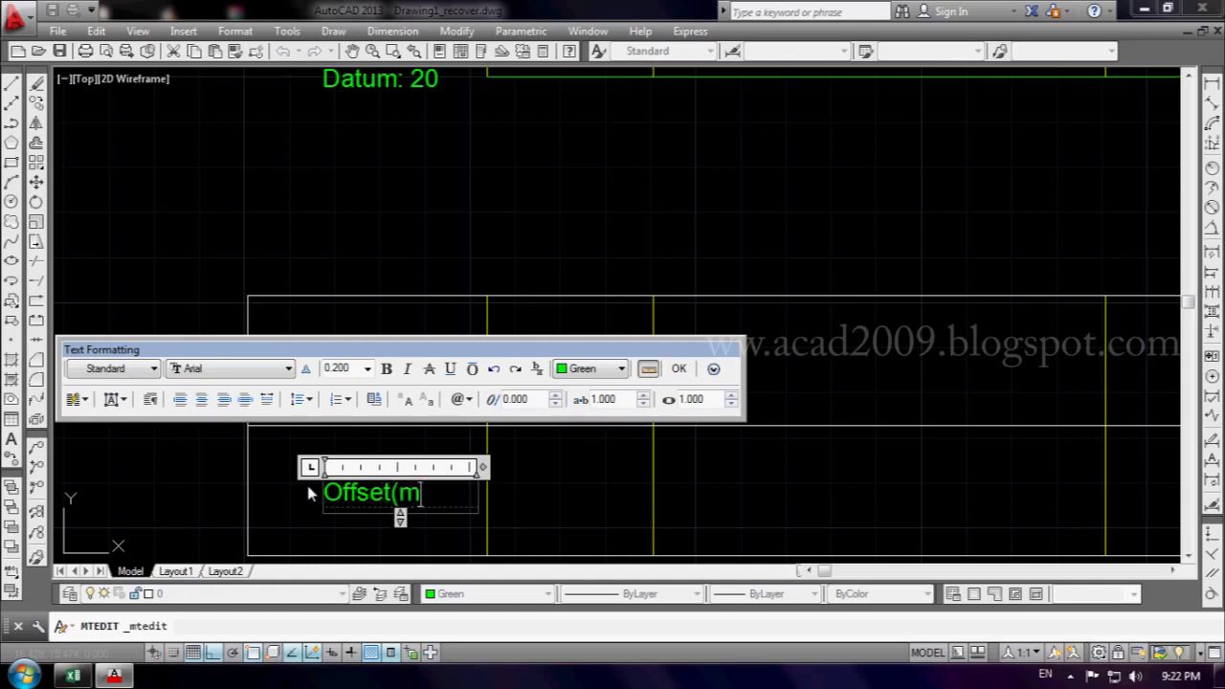
text())
click(493, 494)
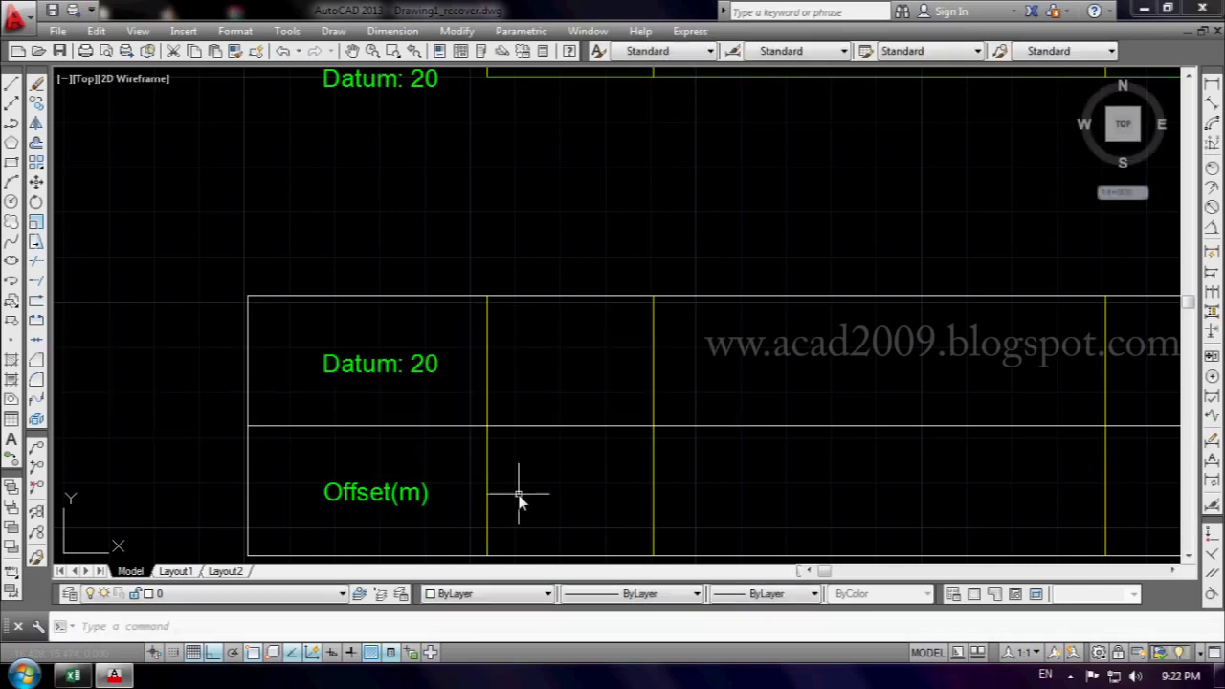
- Retype the upper-row label as 'Existing Level(m)', widening its text box to fit one line
click(399, 373)
click(387, 377)
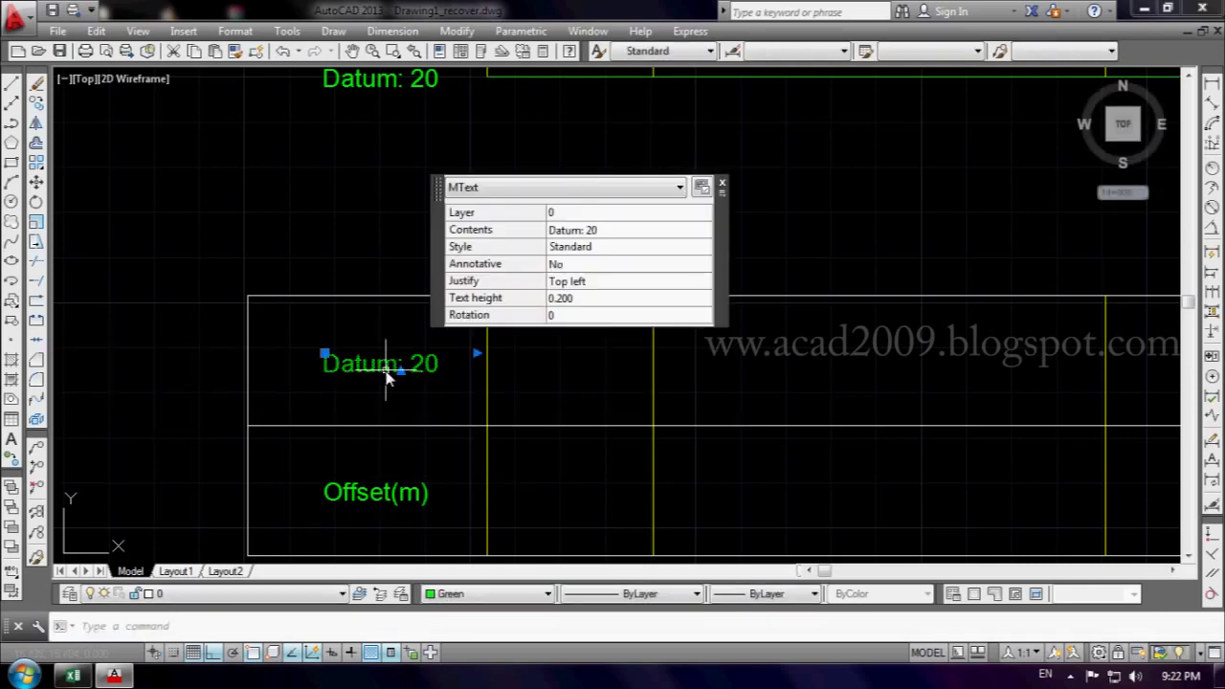
double_click(384, 375)
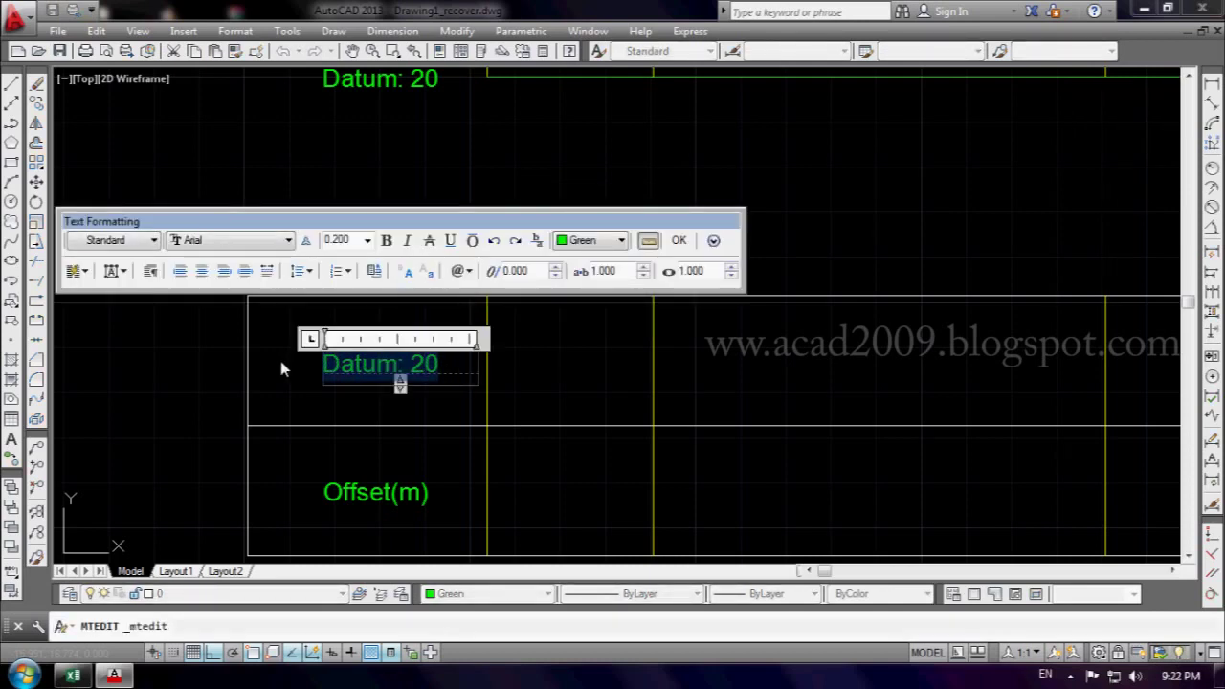
text(Existing )
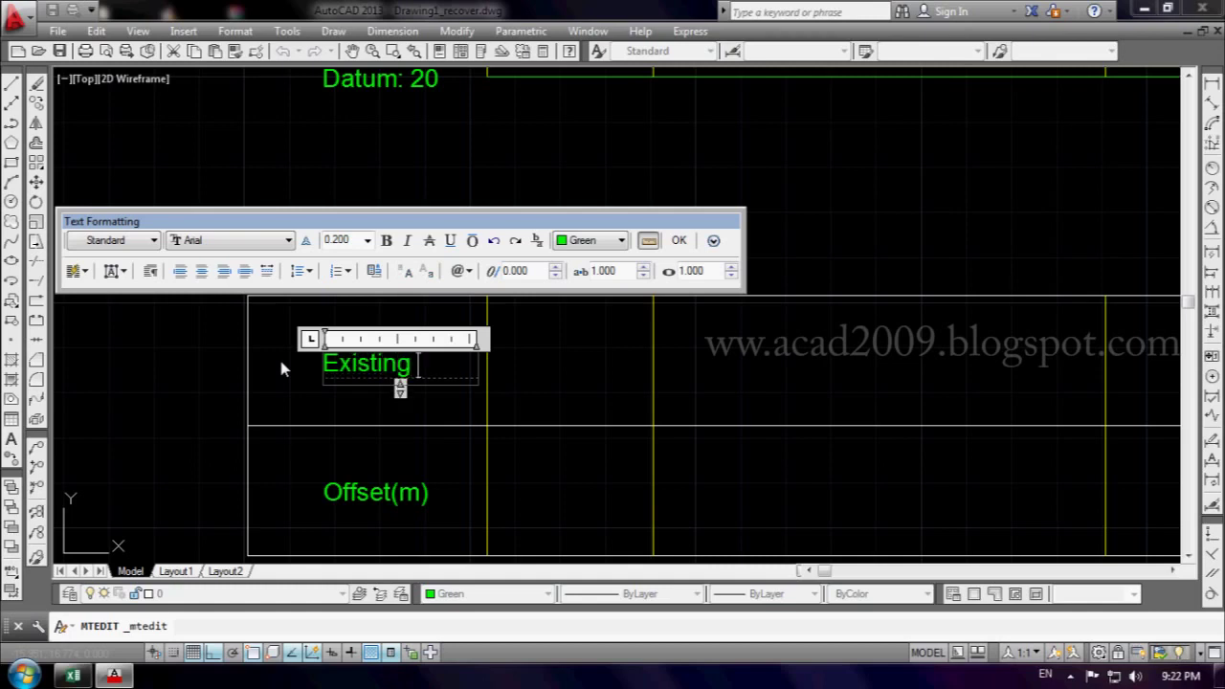
text(Level)
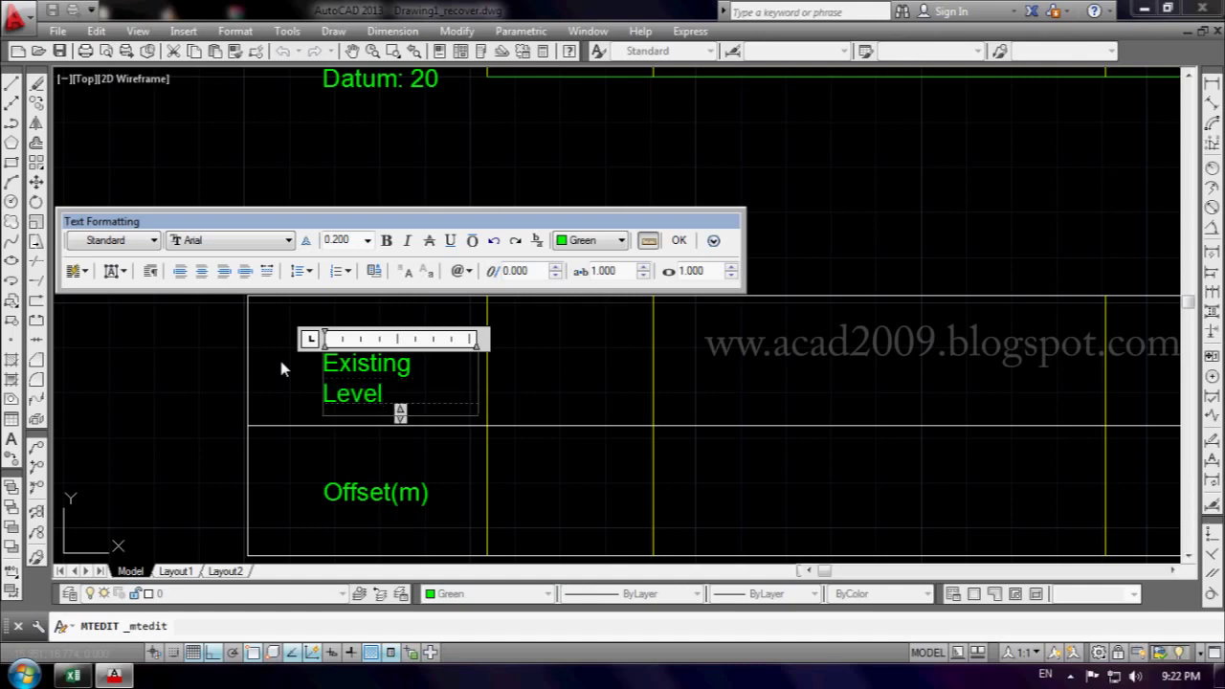
text((m)
text())
drag(485, 346, 529, 353)
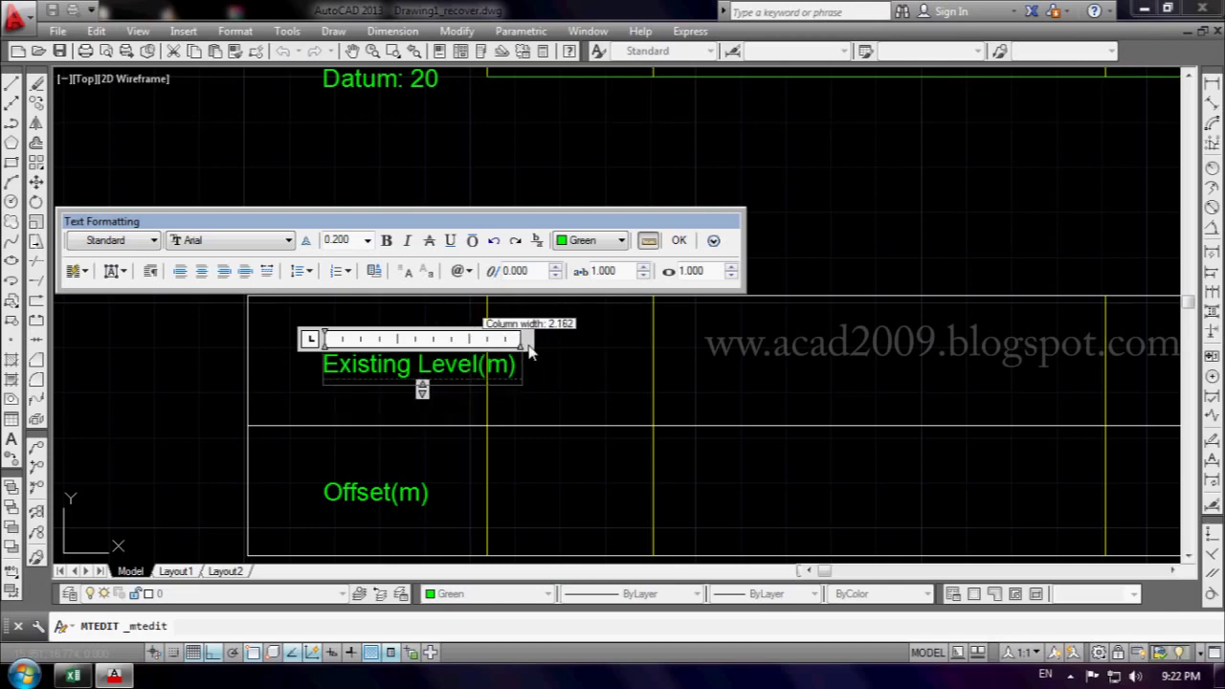
click(308, 355)
- Move the 'Existing Level(m)' label further left within its row
click(369, 374)
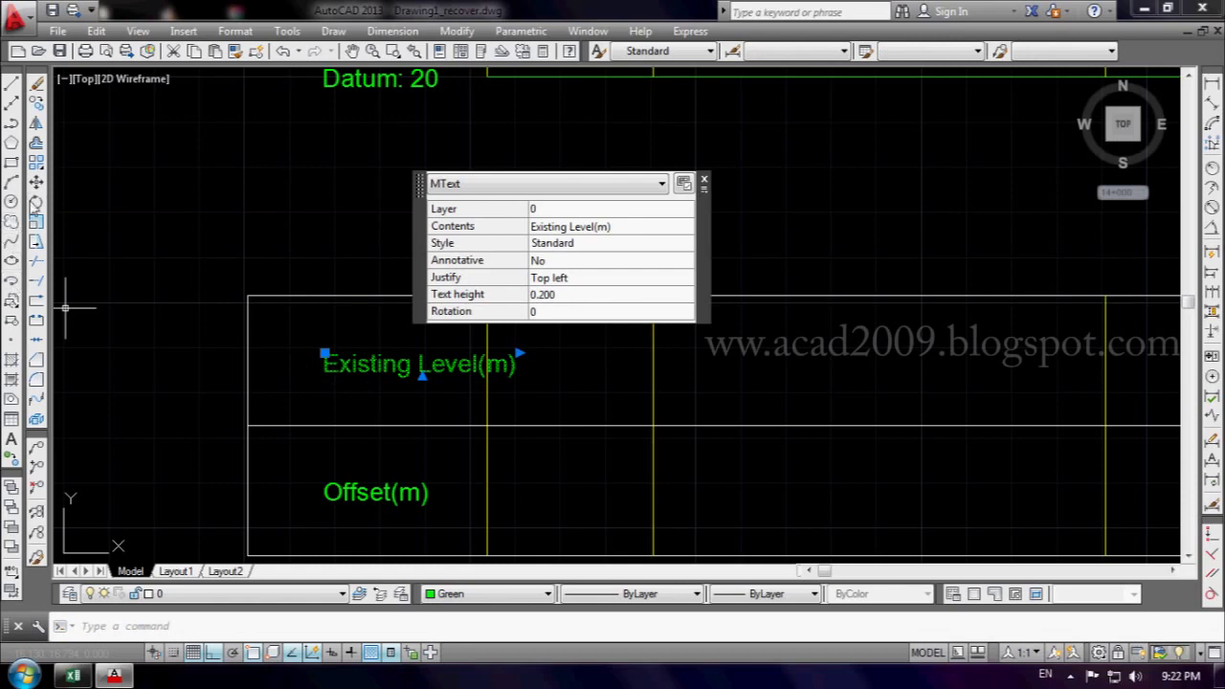
click(37, 182)
click(442, 224)
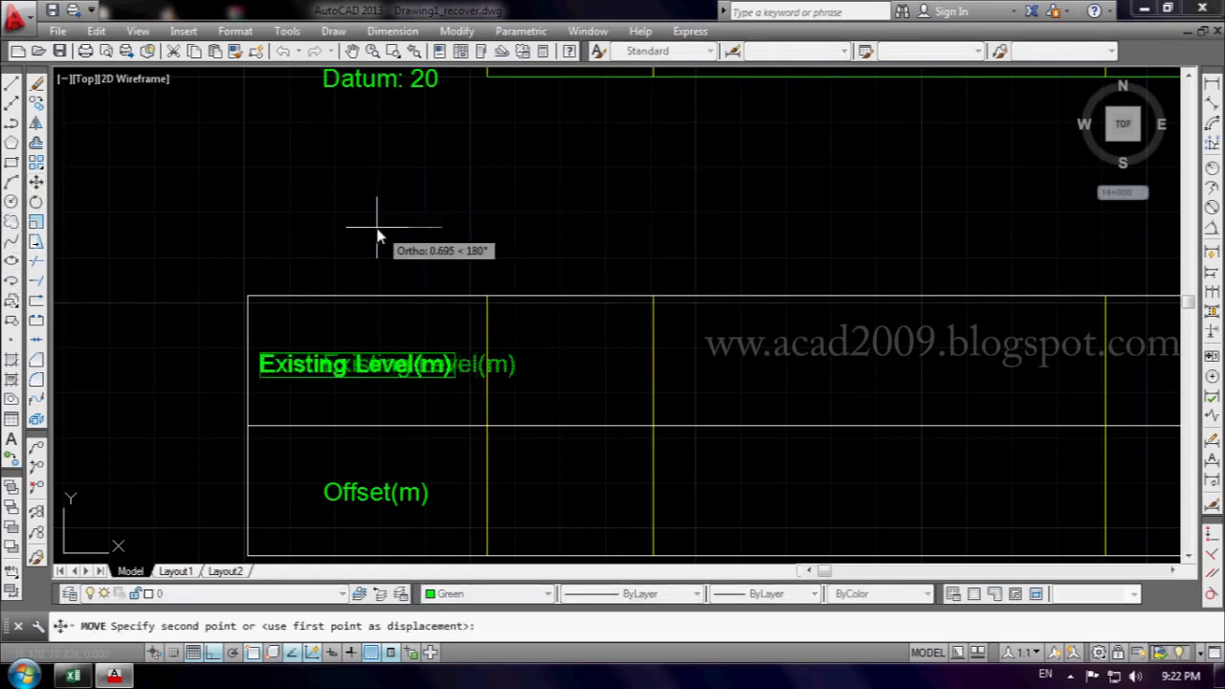
click(400, 231)
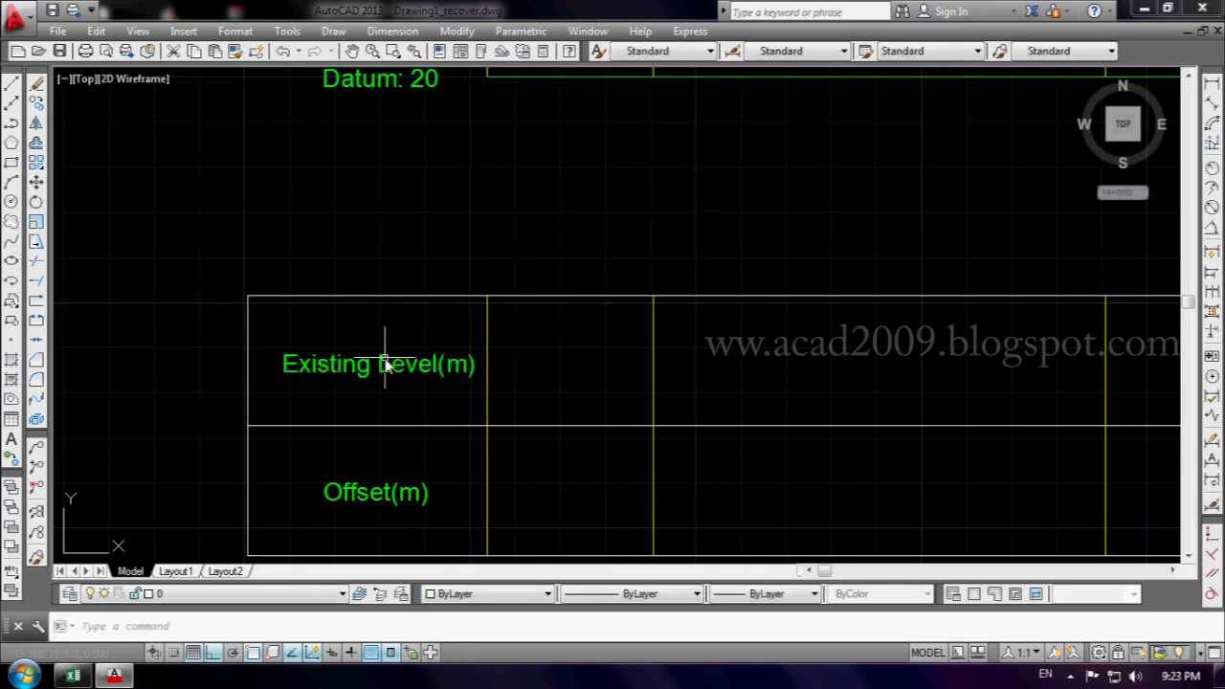
- Reposition the 'Offset(m)' label and widen its text frame
middle_drag(395, 499, 412, 379)
click(411, 380)
drag(411, 380, 430, 381)
click(490, 374)
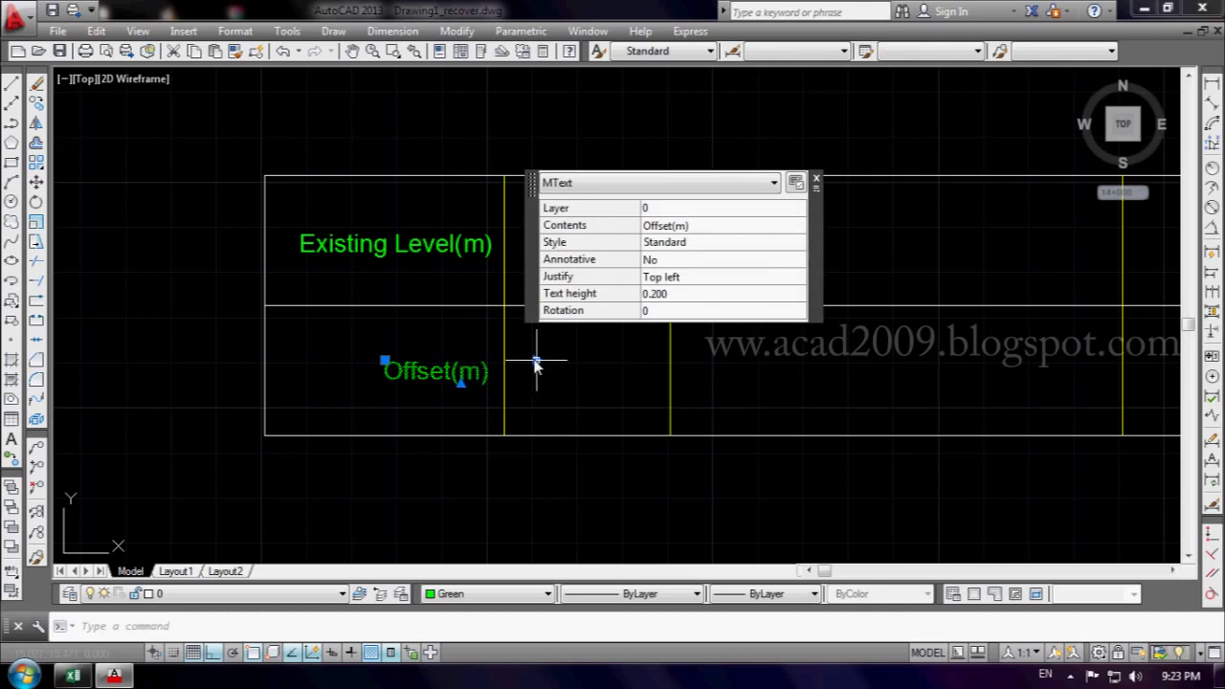
click(536, 362)
click(490, 344)
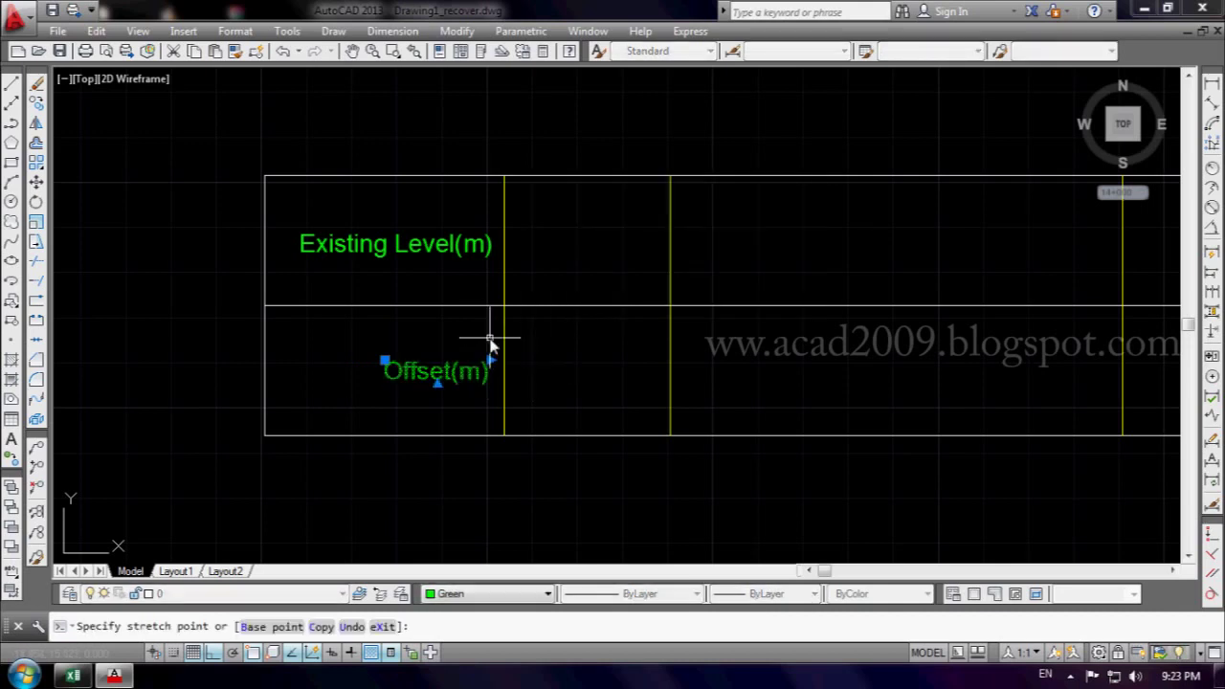
key(Escape)
scroll(334, 322, down, 2)
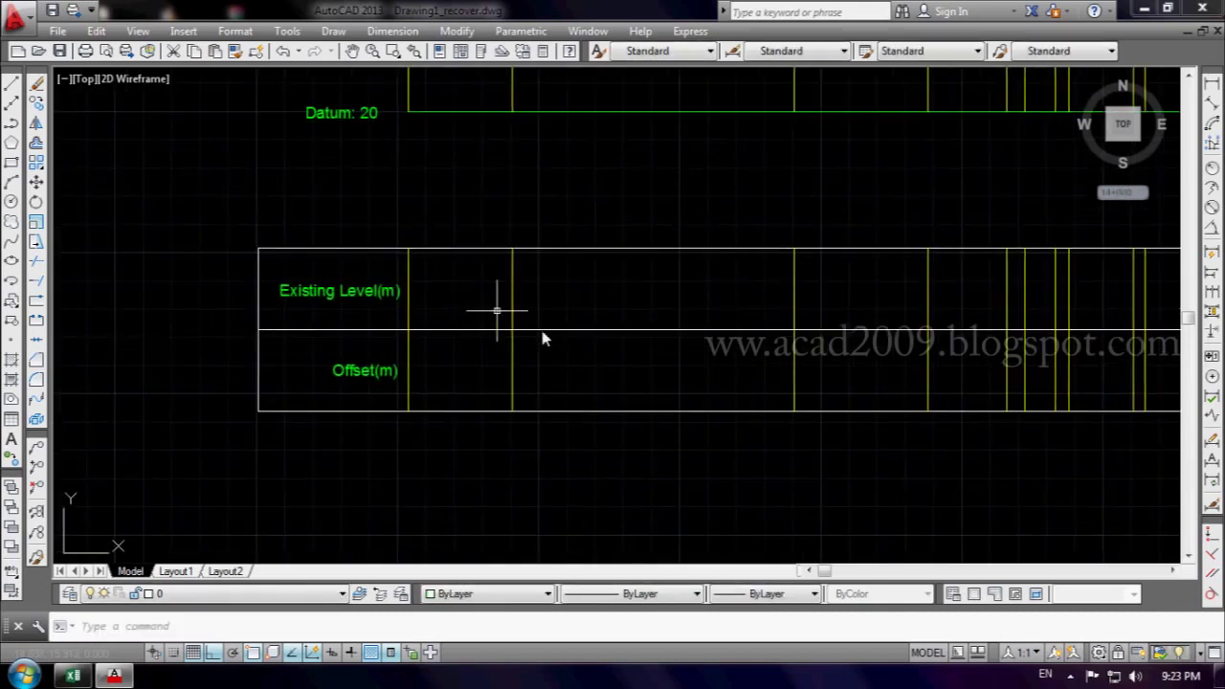
scroll(542, 336, down, 2)
scroll(536, 347, down, 2)
scroll(487, 385, up, 3)
scroll(437, 363, up, 1)
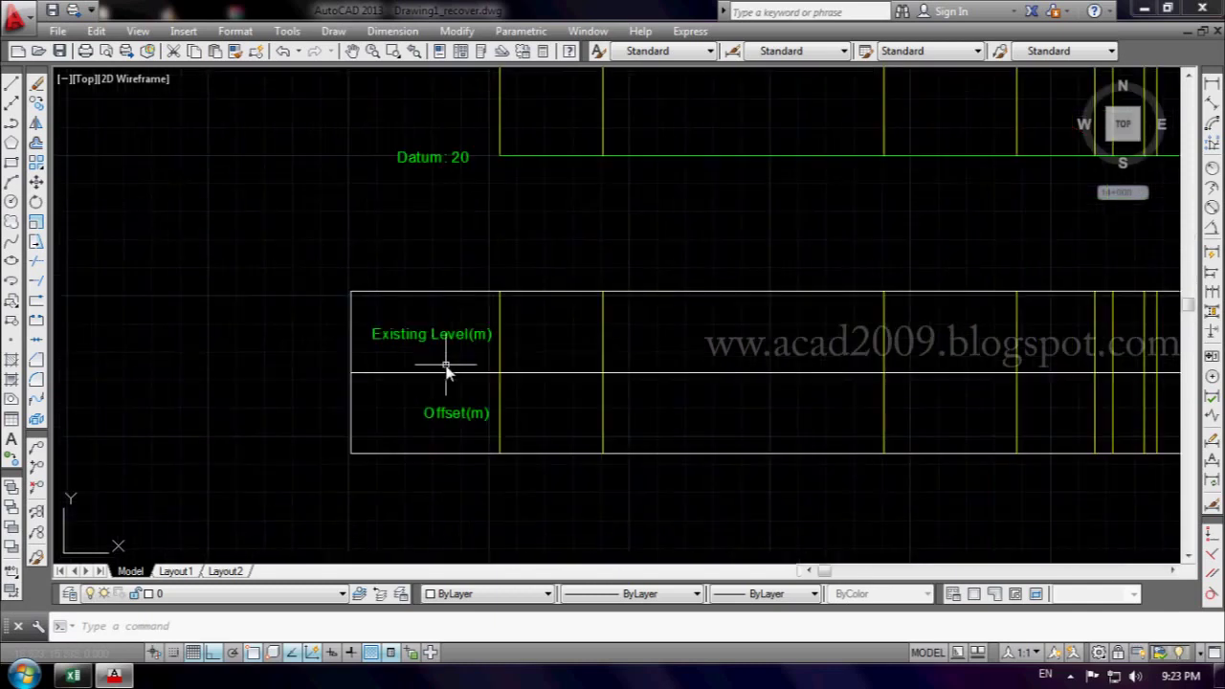
- Move 'Existing Level(m)' to the left edge of its row
click(37, 183)
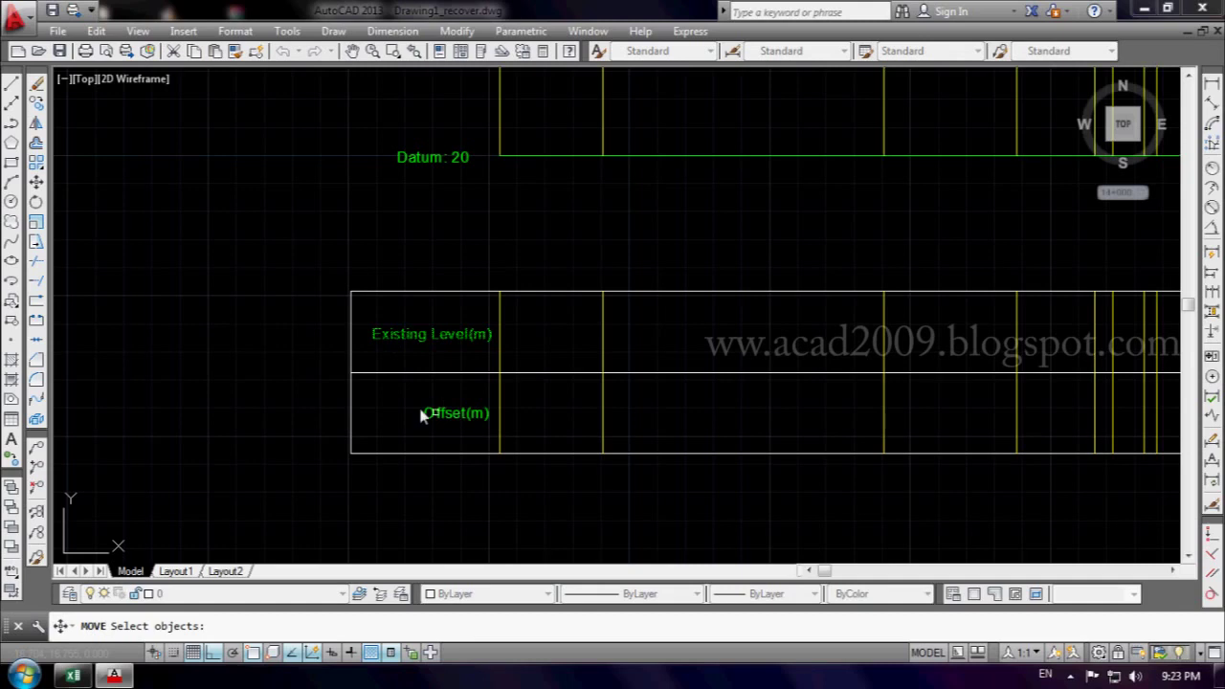
key(Return)
click(252, 320)
click(233, 317)
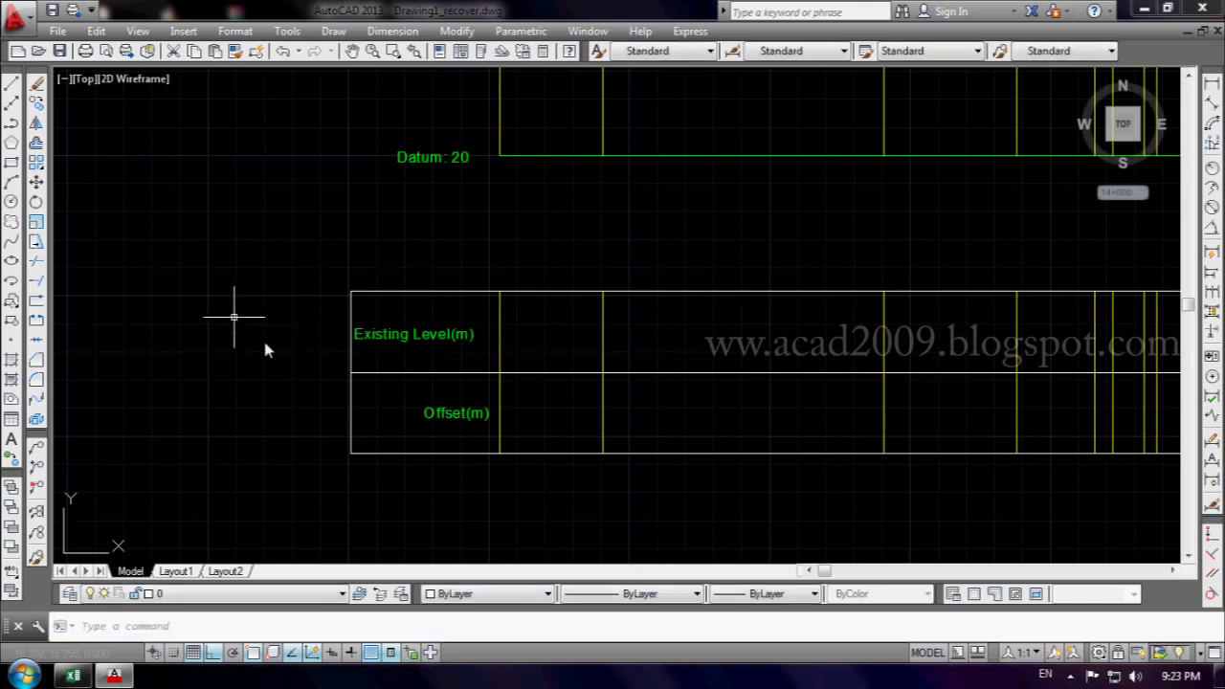
- Move 'Offset(m)' left so it aligns under 'Existing Level(m)'
click(457, 413)
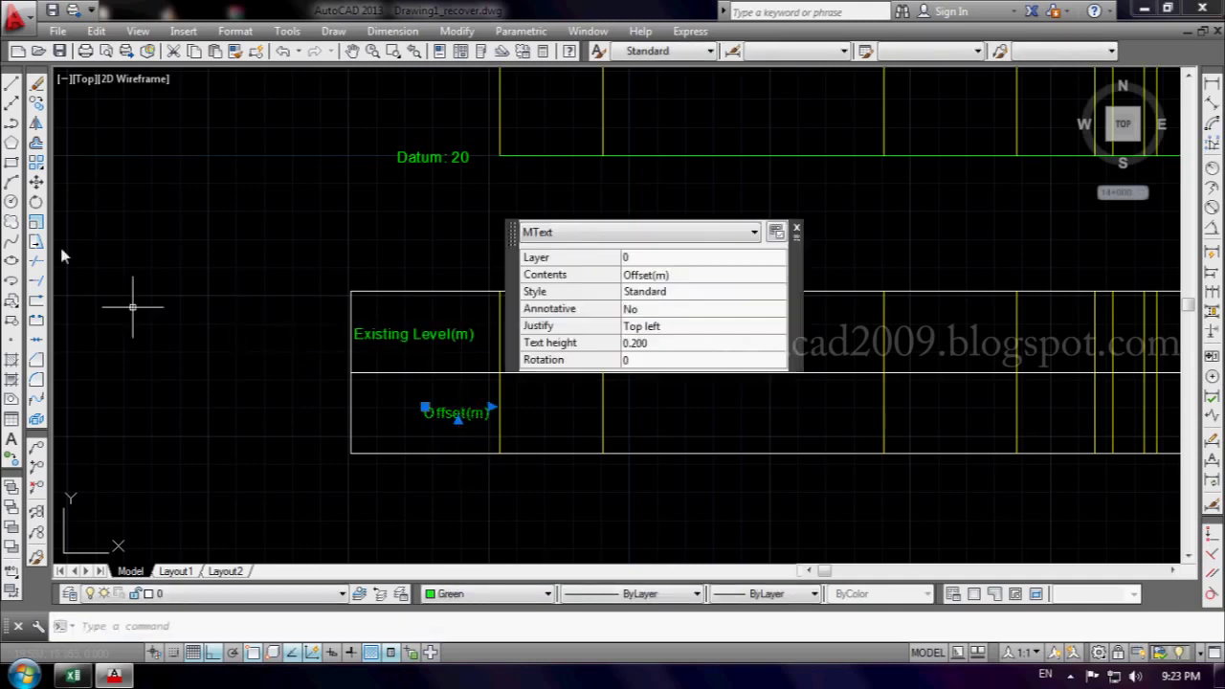
click(37, 183)
click(186, 261)
middle_drag(144, 262, 274, 265)
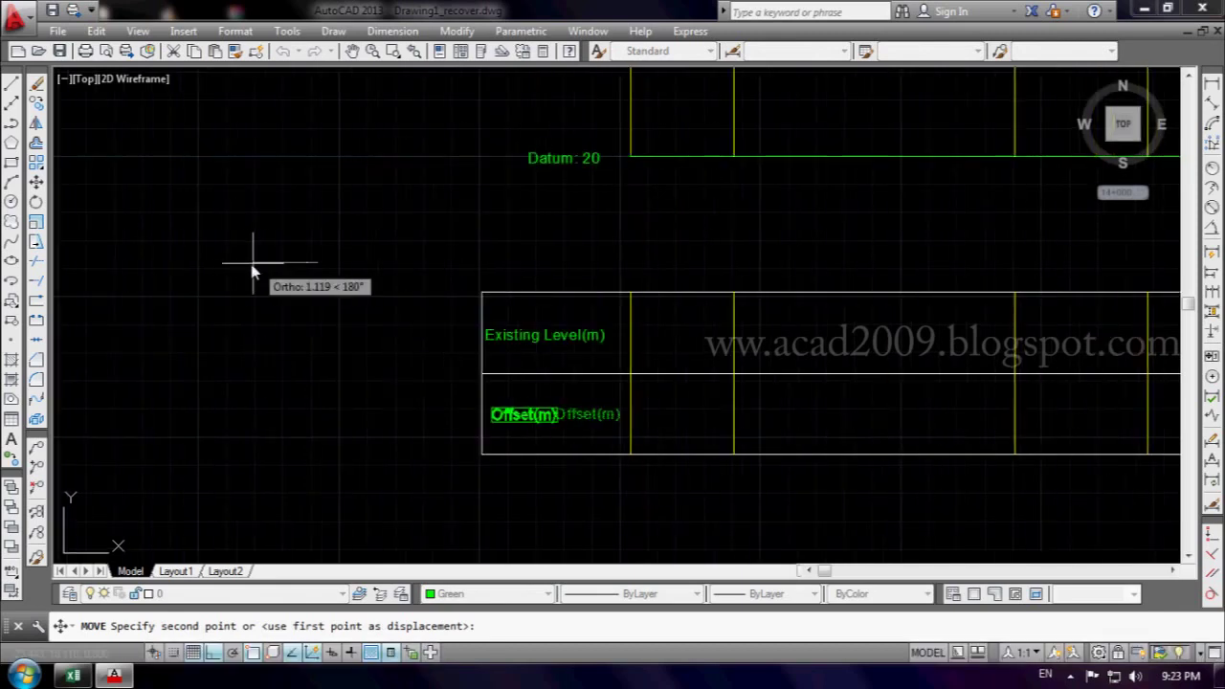
click(250, 263)
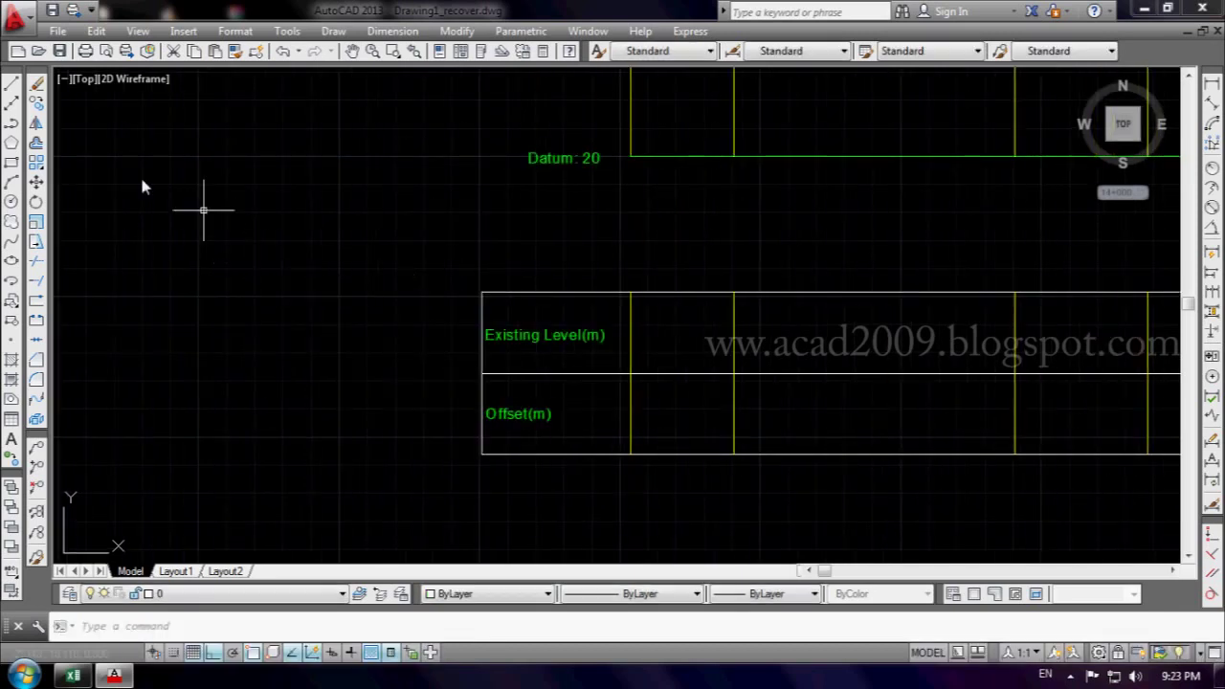
click(11, 85)
scroll(601, 299, up, 2)
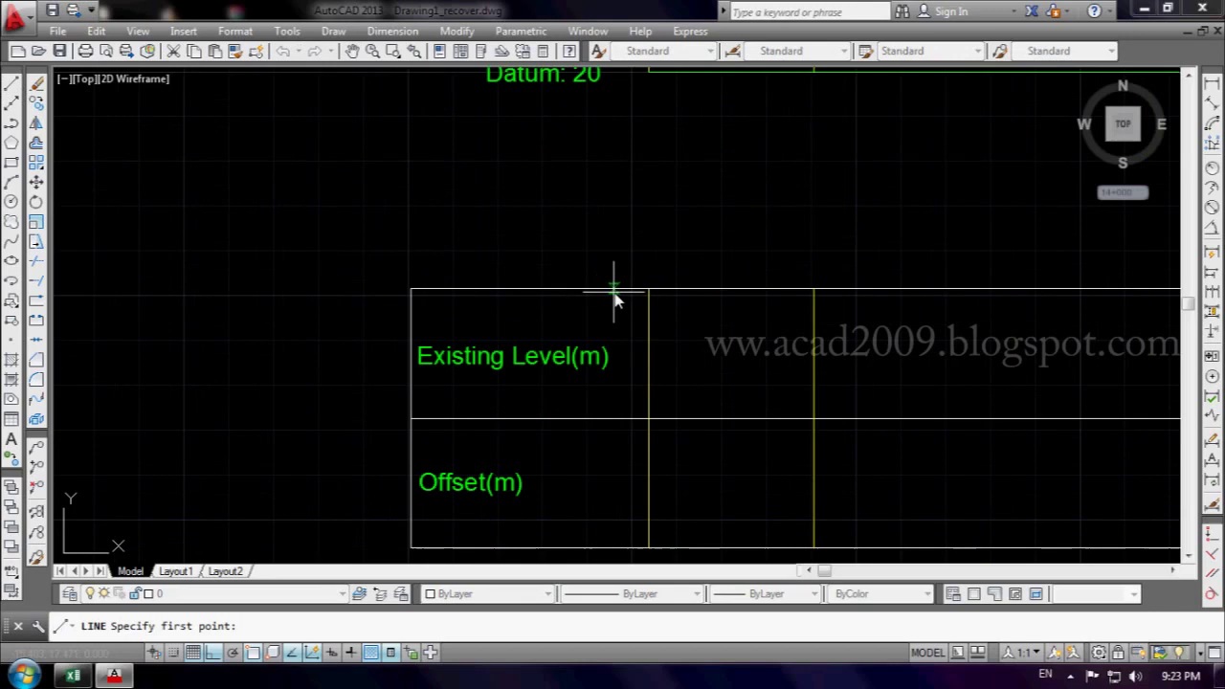
- Draw a vertical divider line from the table's top edge to its bottom edge
click(614, 290)
middle_drag(623, 481, 614, 401)
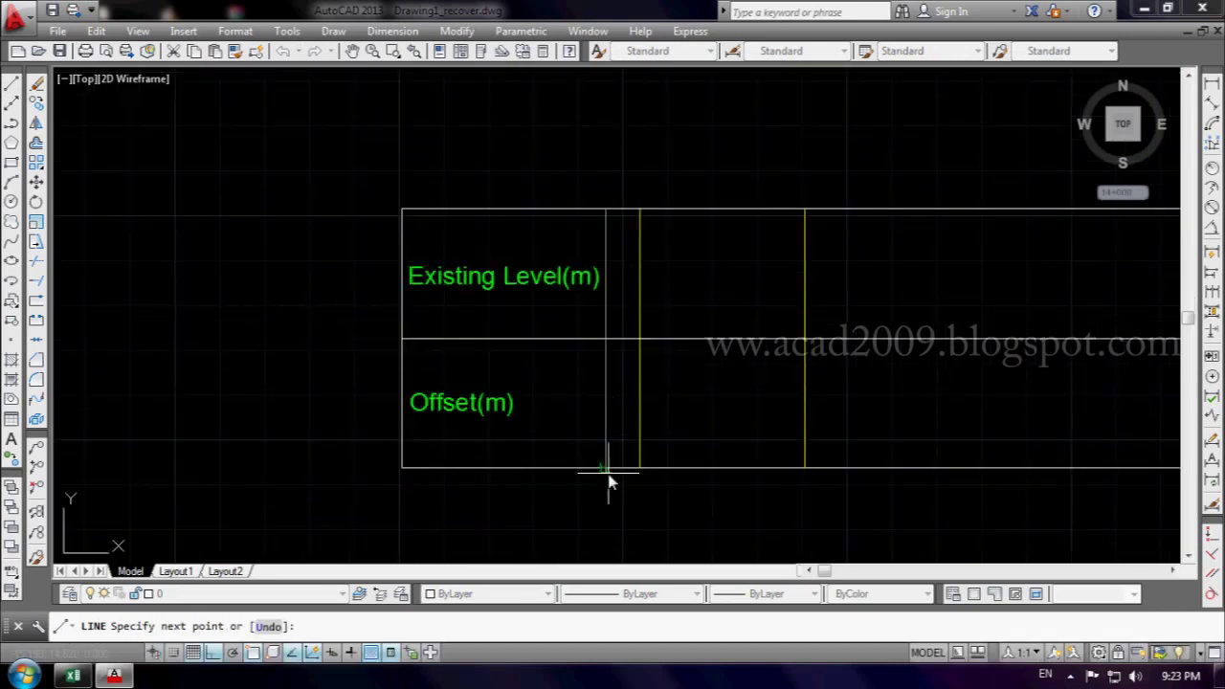
click(606, 468)
key(Escape)
- Delete the stray white horizontal line and bring up the toolbar list
scroll(412, 429, down, 3)
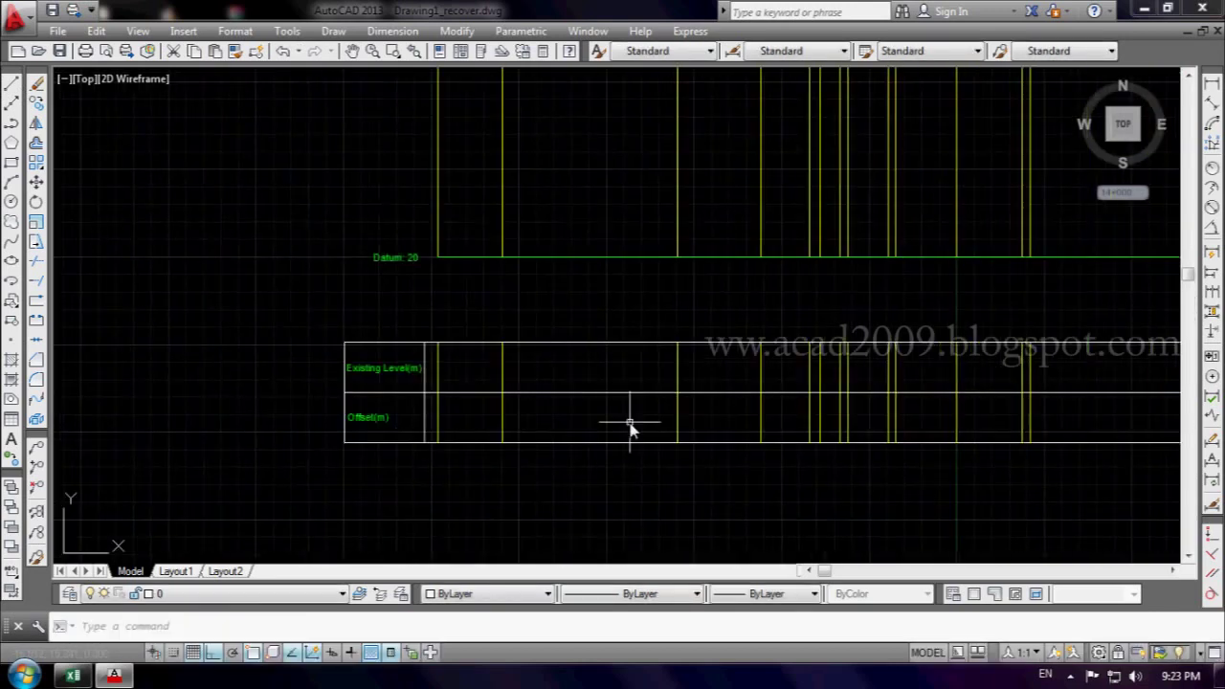
scroll(629, 424, down, 2)
scroll(683, 281, down, 4)
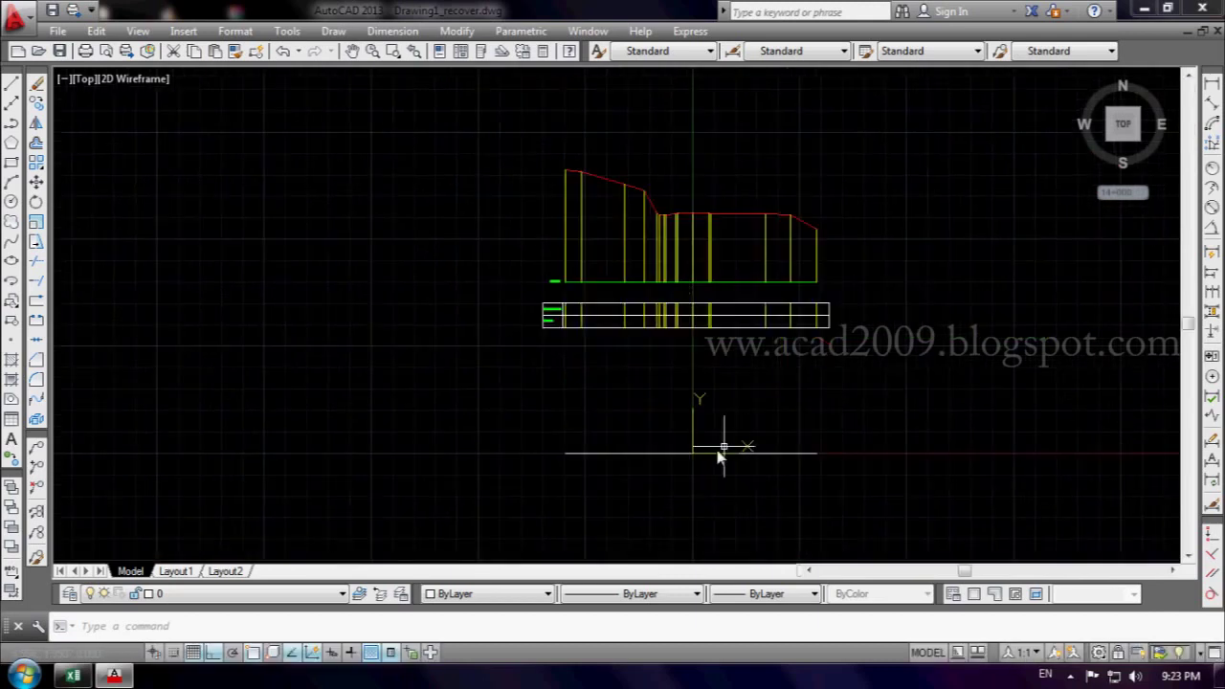
click(646, 453)
key(Delete)
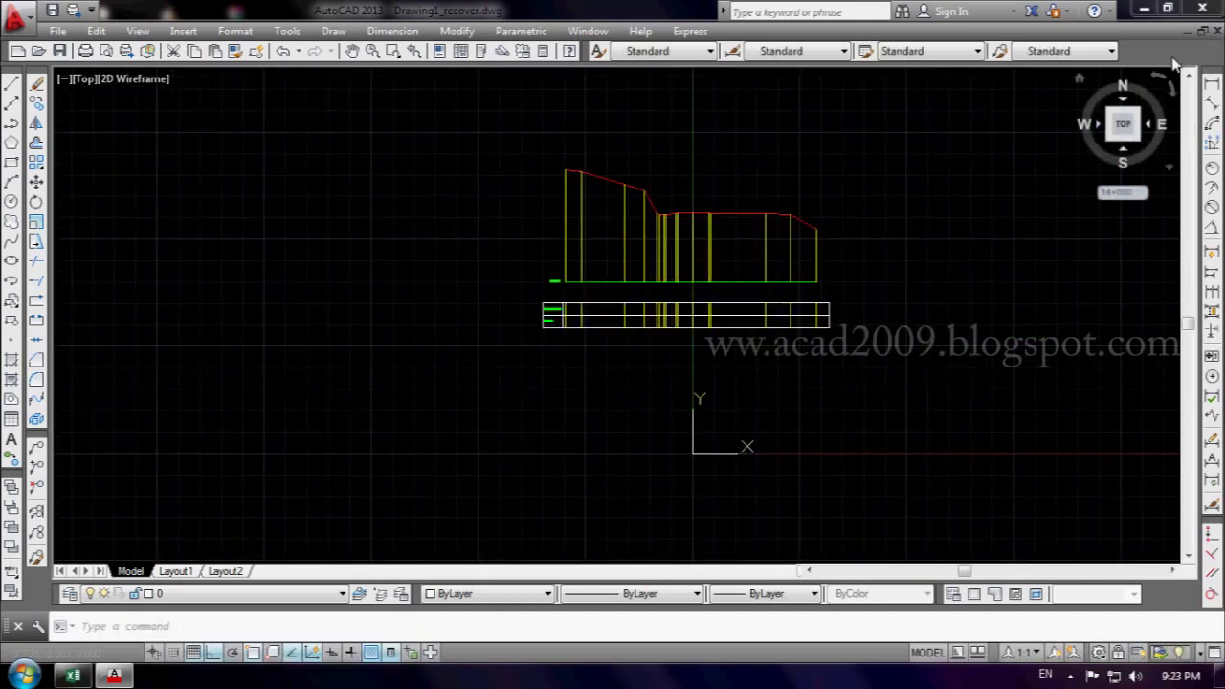
right_click(1175, 64)
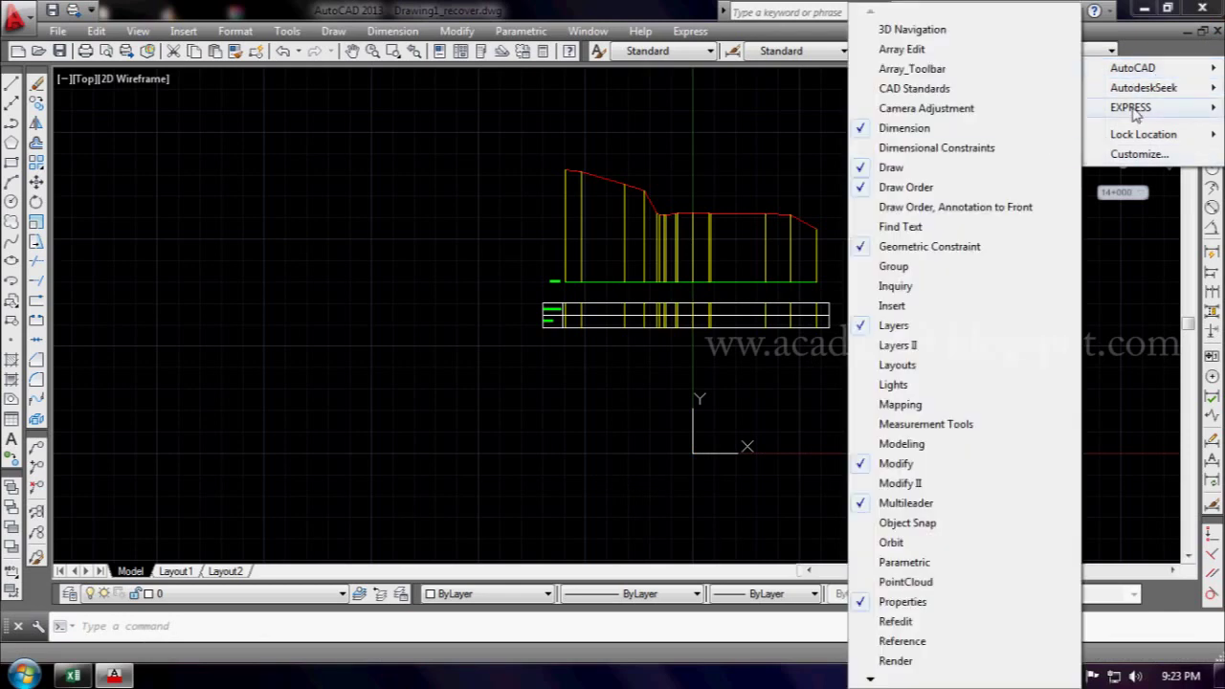
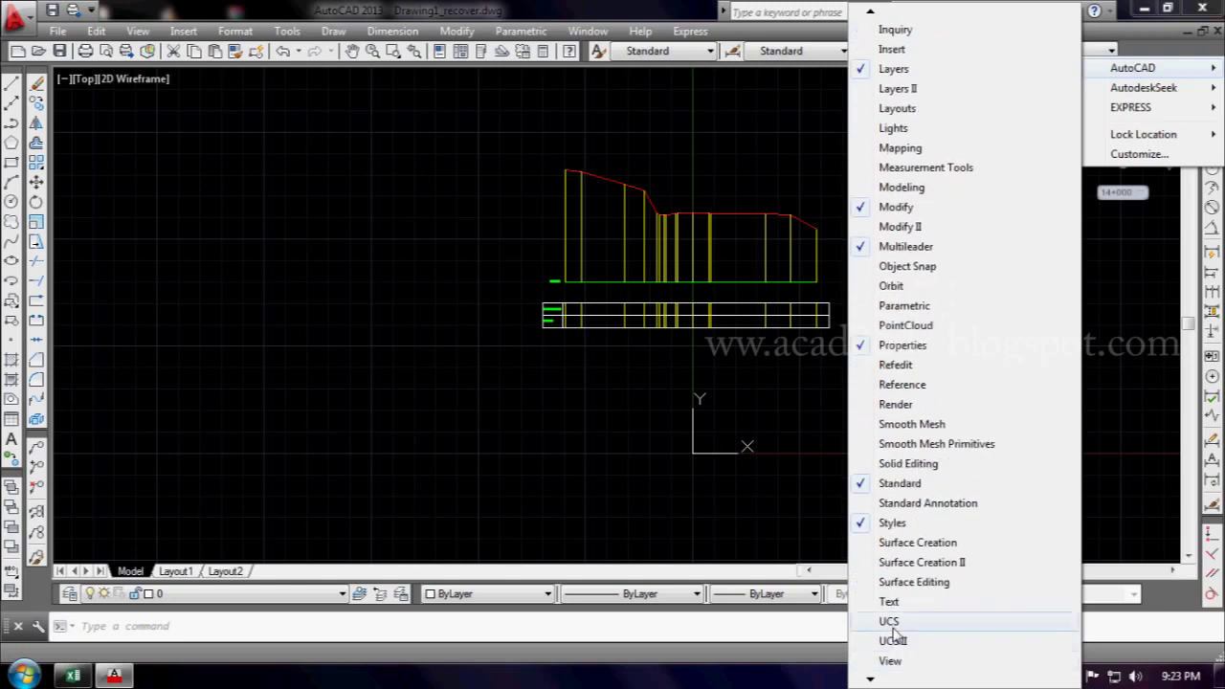
- Turn on the UCS and View toolbars from the AutoCAD toolbar list
click(893, 623)
right_click(1189, 67)
mouse_move(1132, 68)
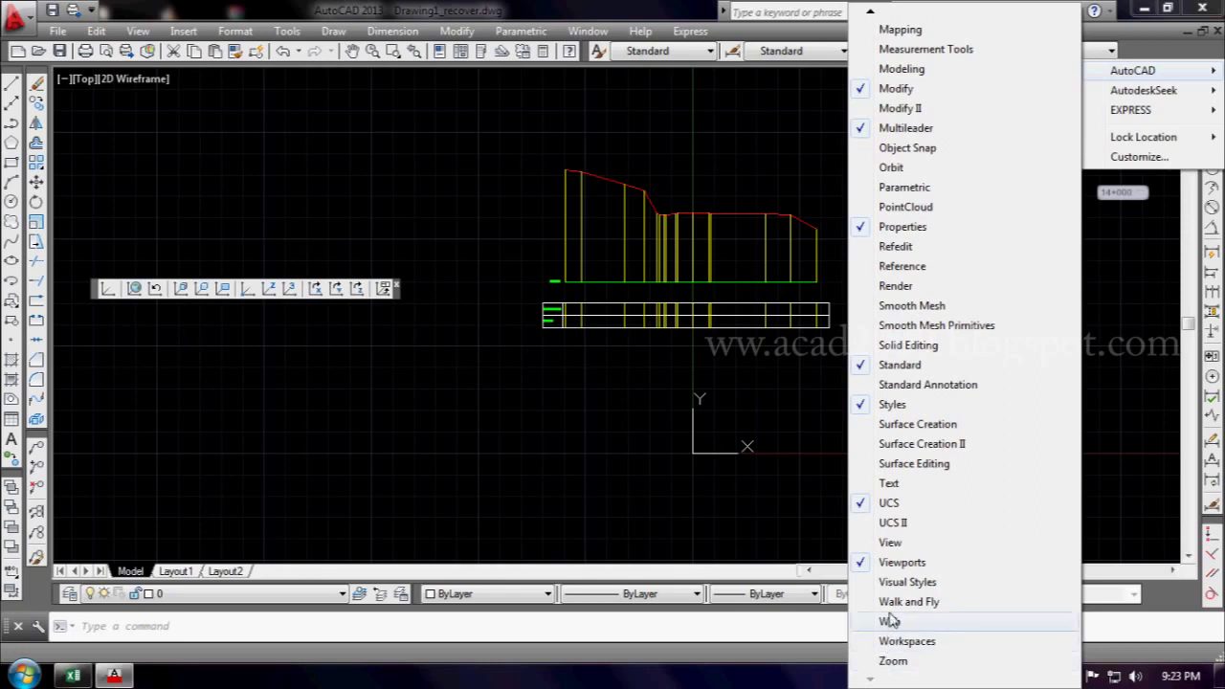
click(900, 542)
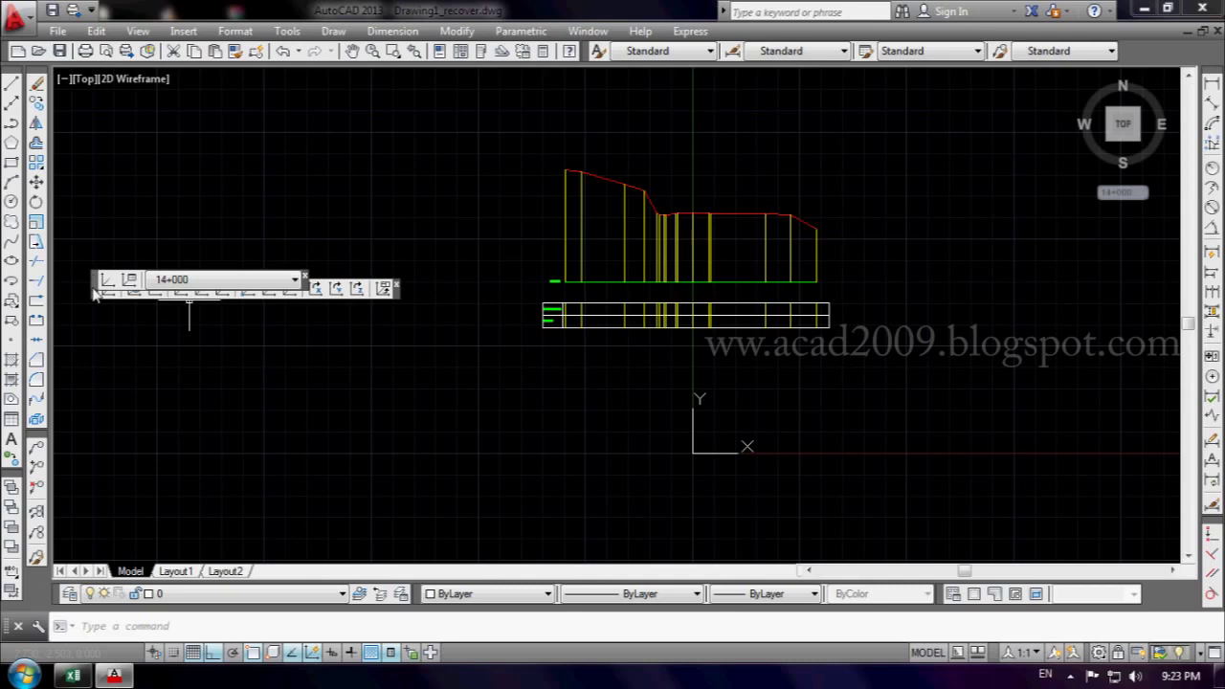
- Unlock toolbar positions and drag the floating View toolbar into place
click(1119, 654)
mouse_move(1066, 612)
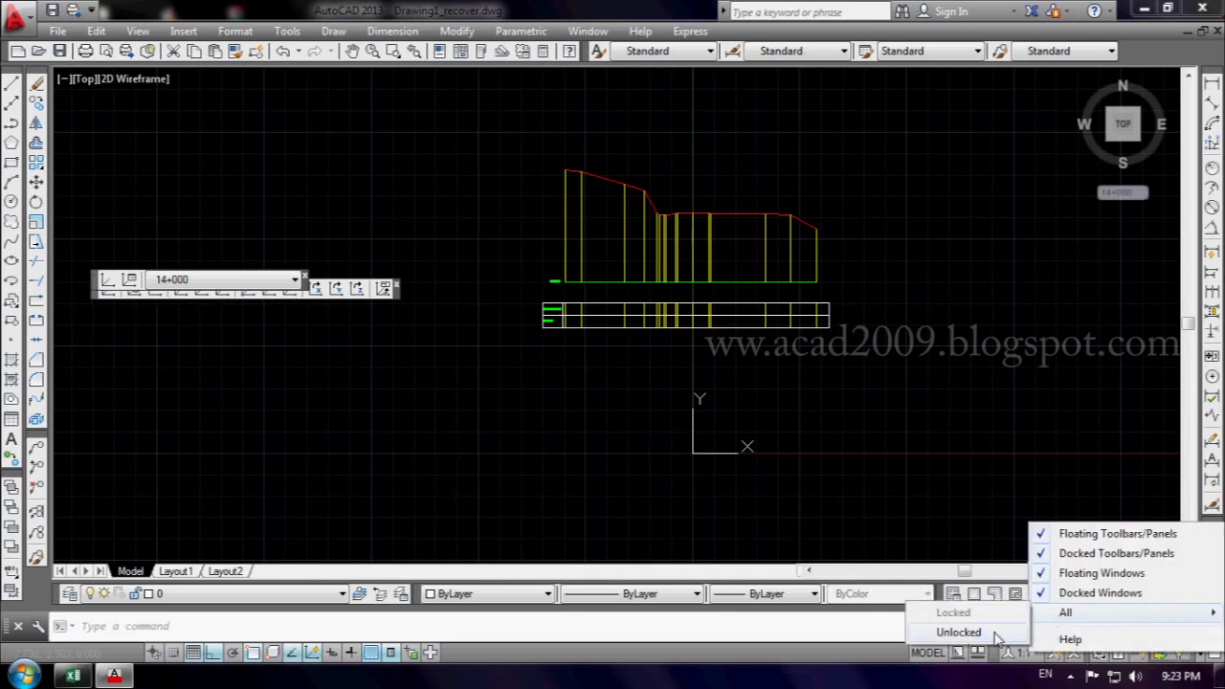
click(995, 633)
drag(100, 287, 101, 329)
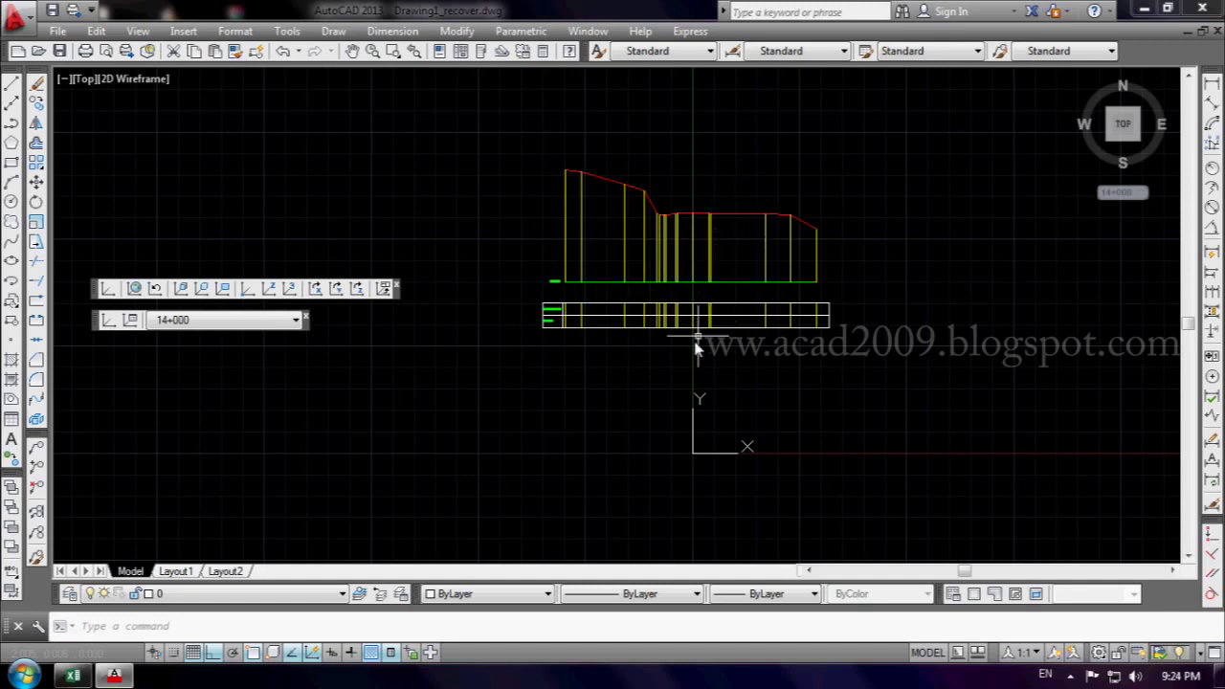
scroll(732, 325, up, 2)
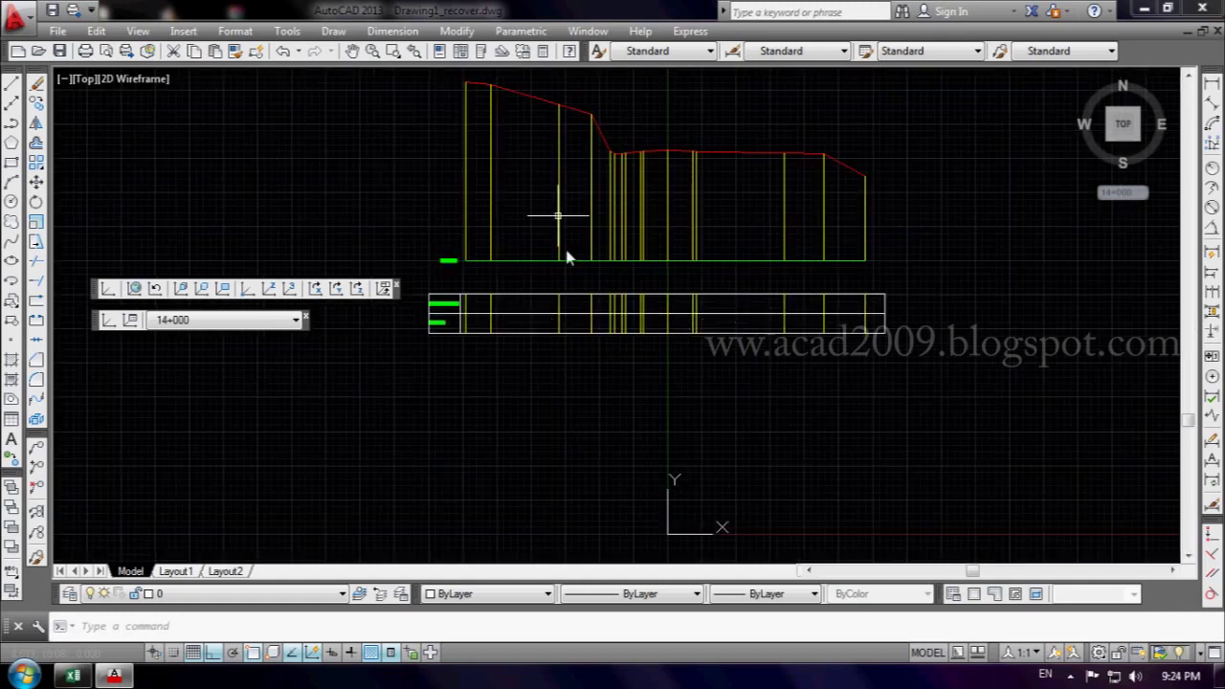
- Load the XY LEFT.LSP routine from the XY folder with Load Application
middle_drag(571, 259, 579, 337)
click(288, 31)
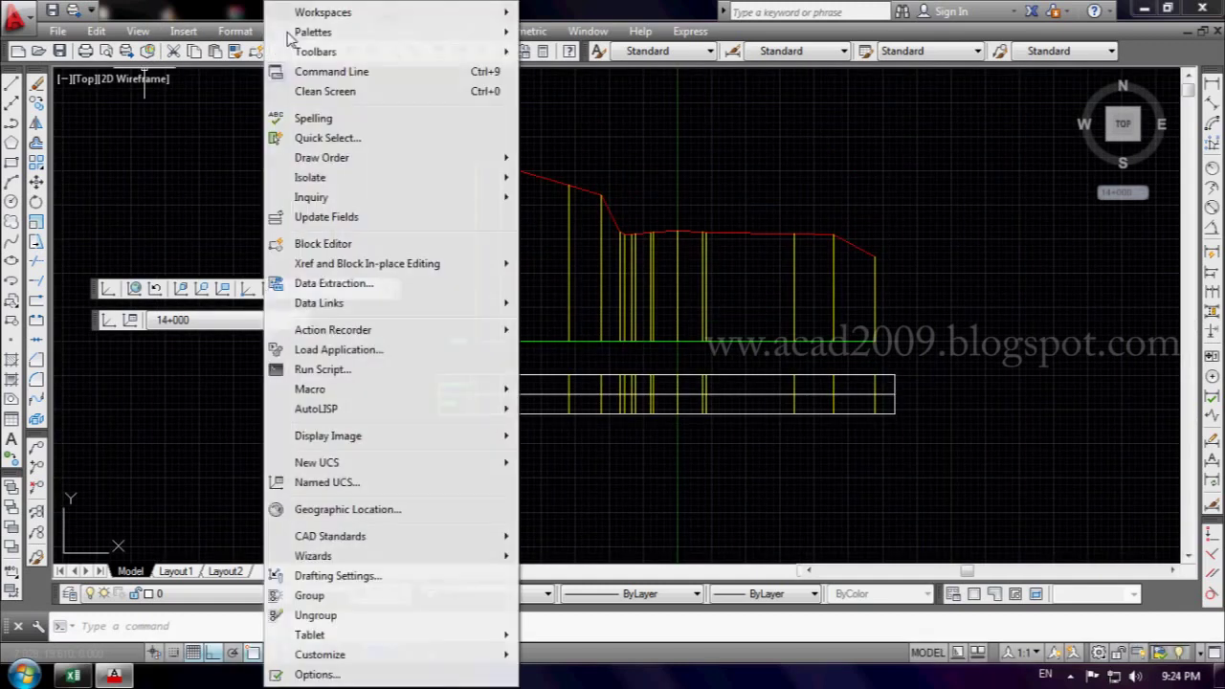
click(348, 355)
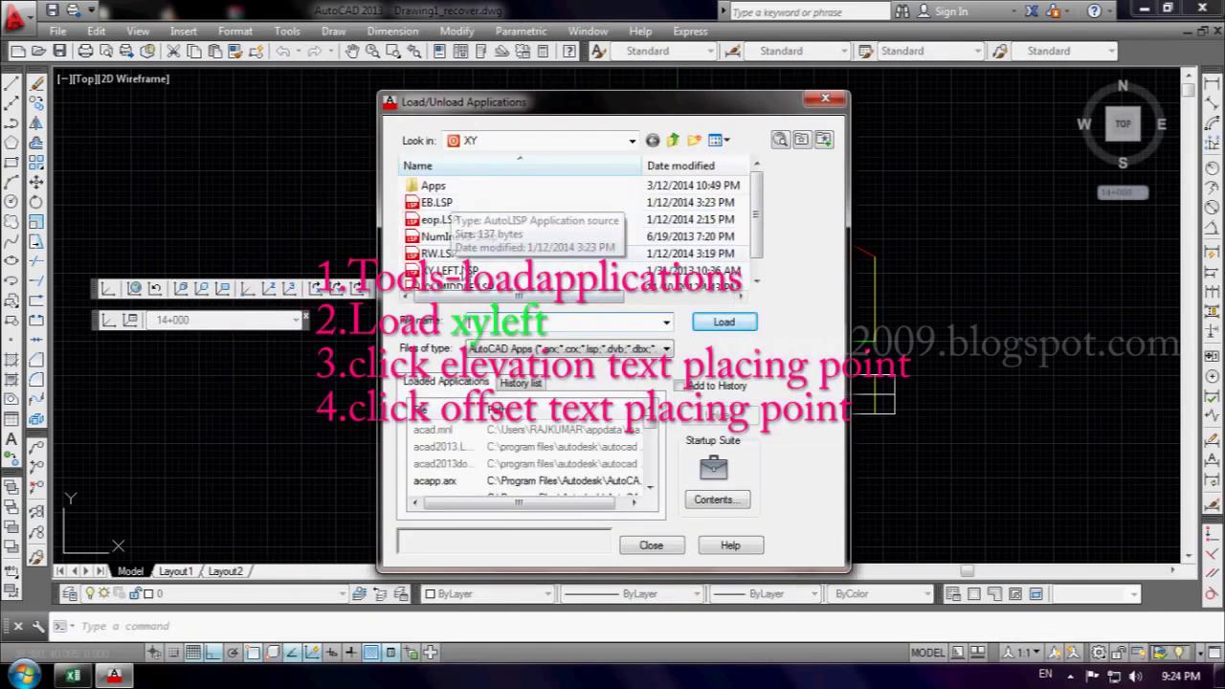
click(448, 270)
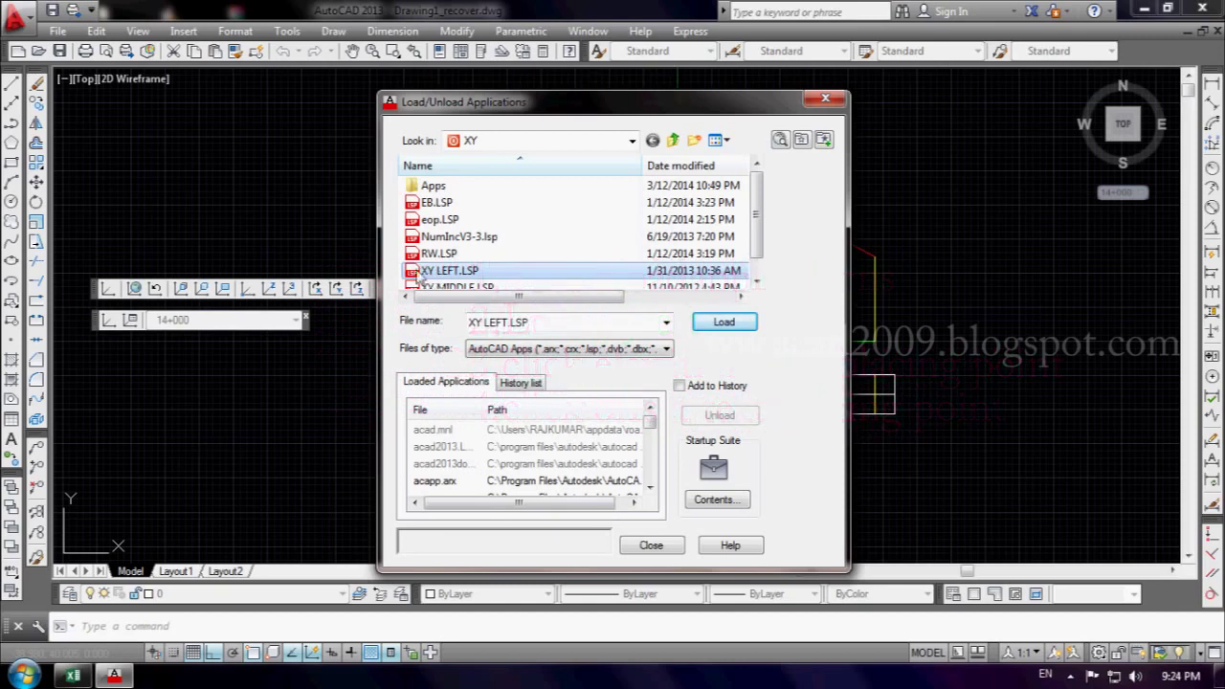
double_click(448, 270)
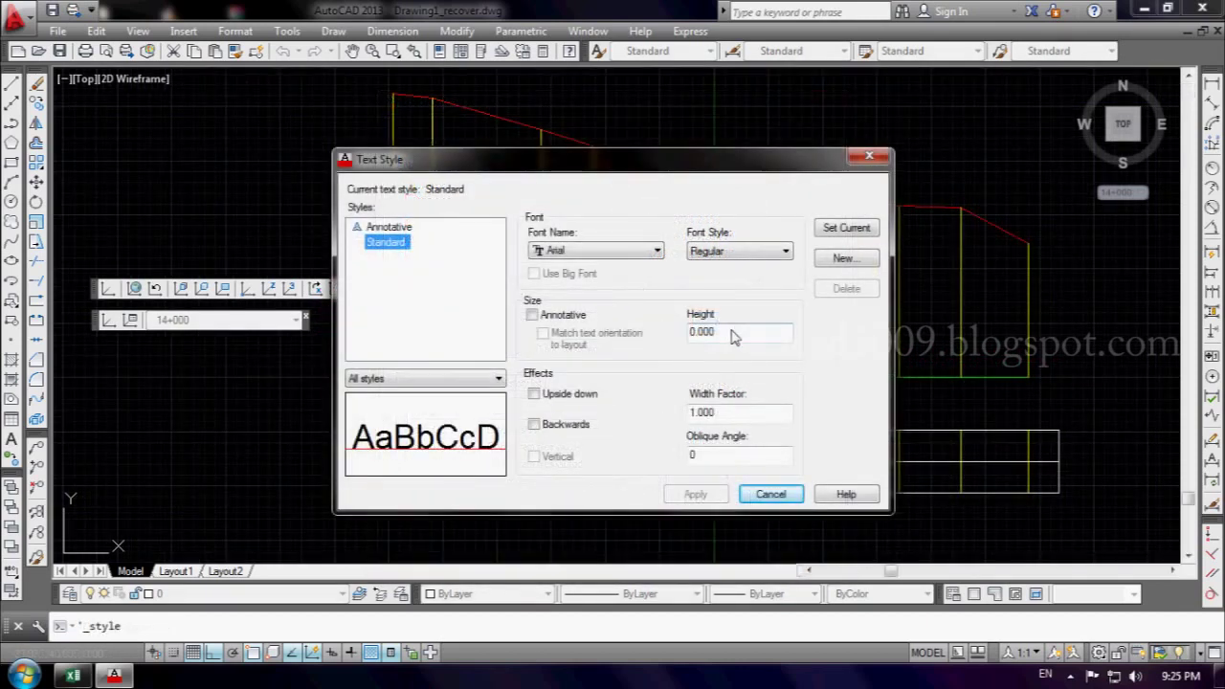
- Give the Standard text style height 0.15 and the Swis721 LtCn BT font, saved and current
double_click(733, 332)
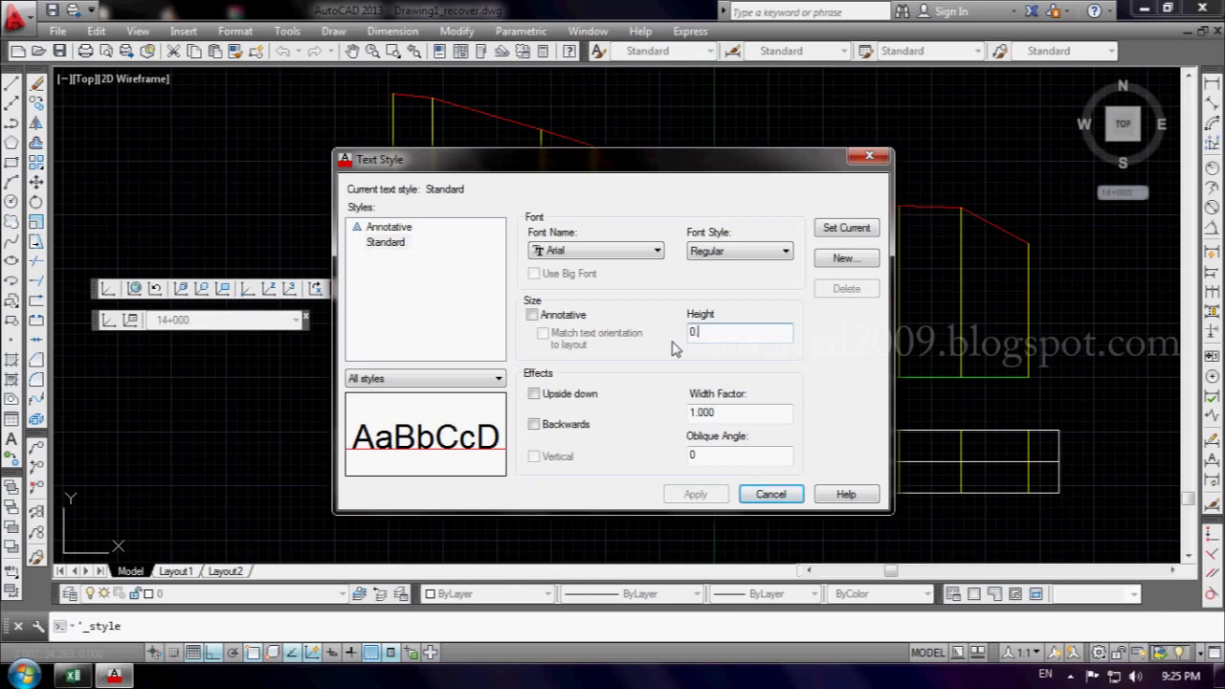
text(.15)
click(586, 247)
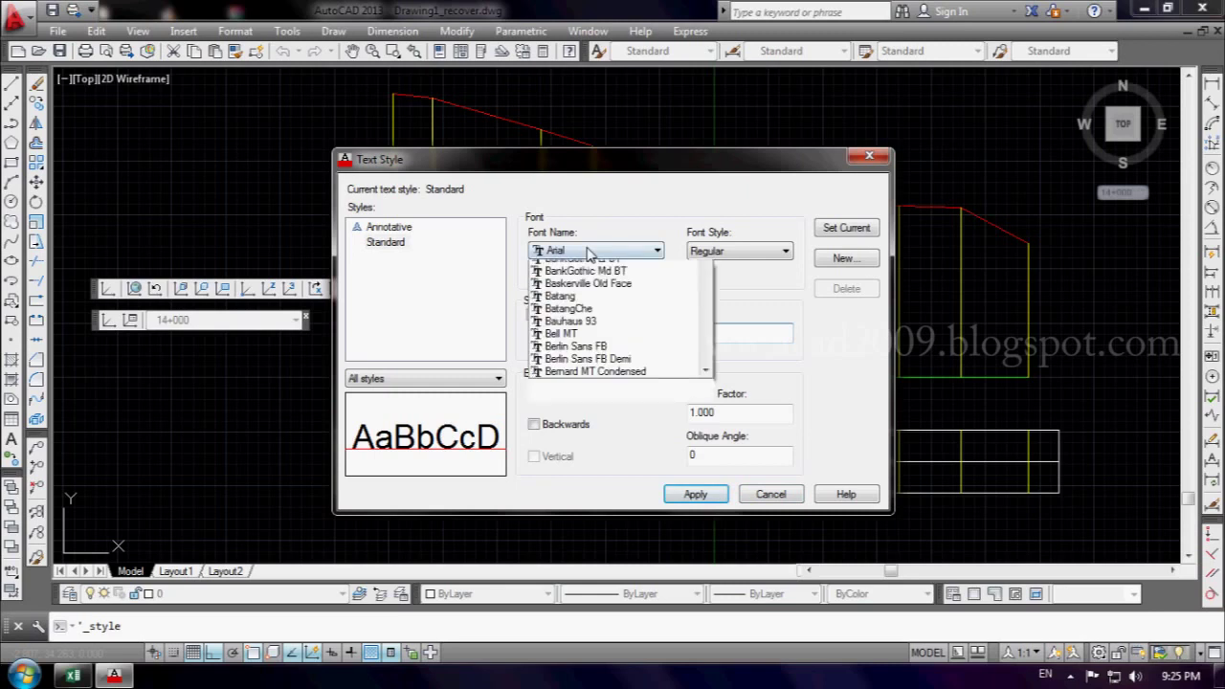
scroll(586, 247, down, 15)
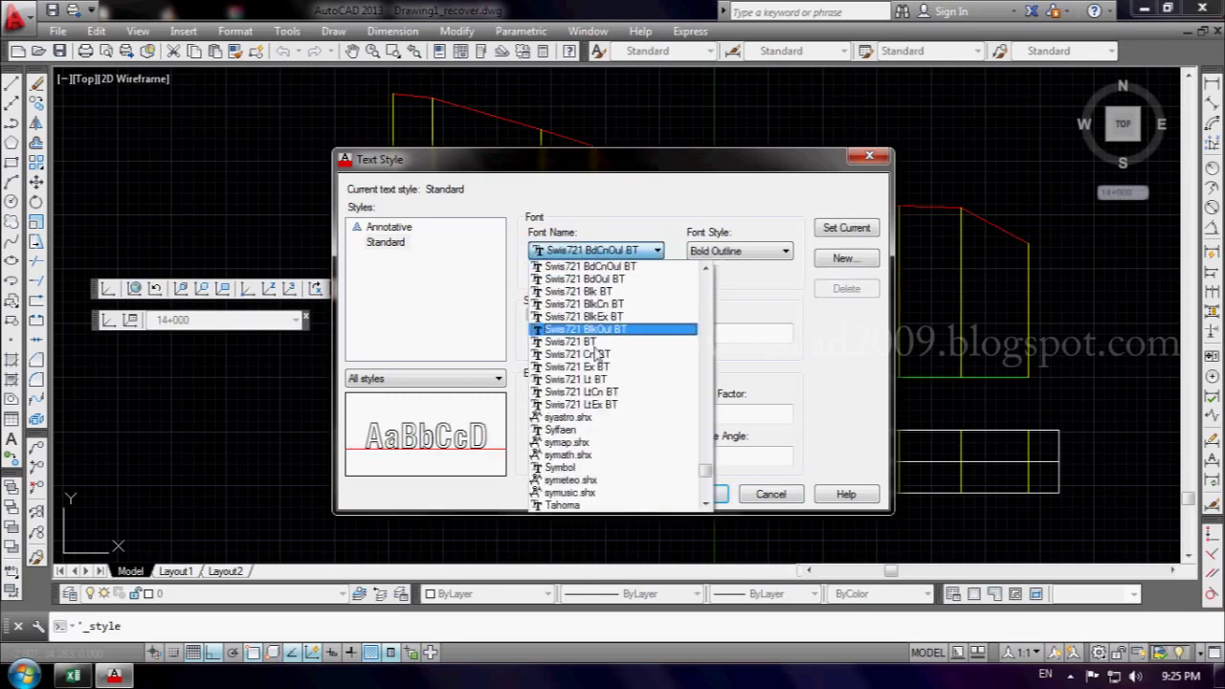
click(582, 404)
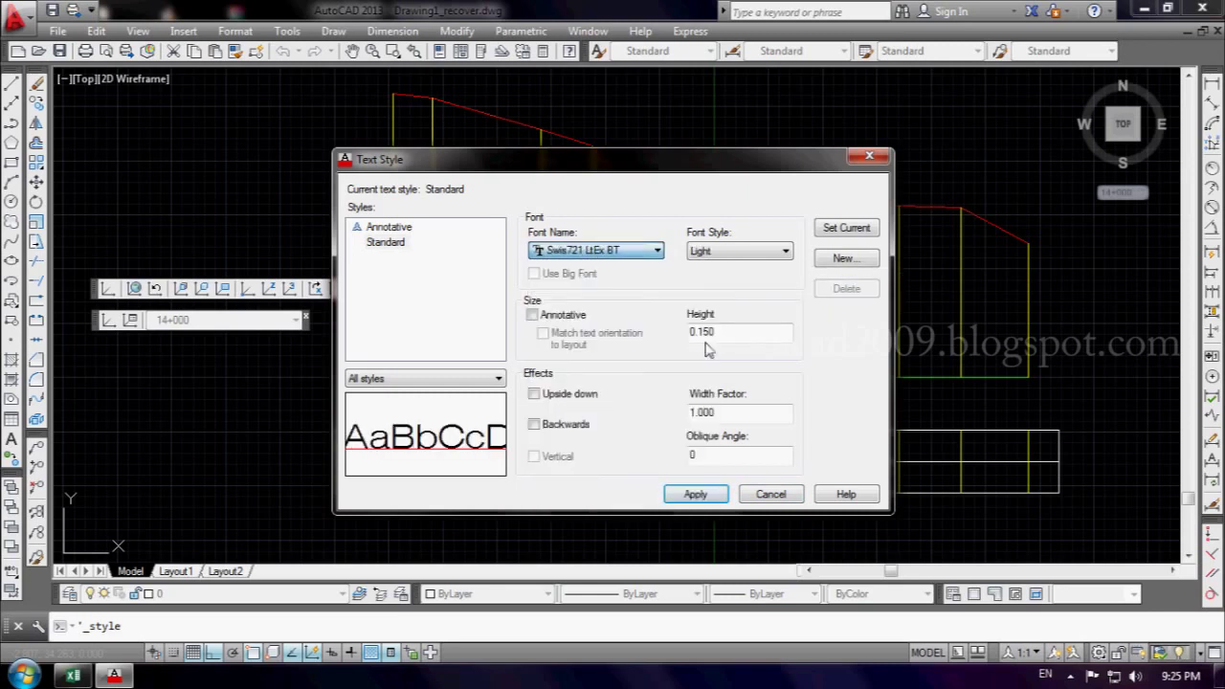
click(636, 250)
scroll(624, 297, up, 1)
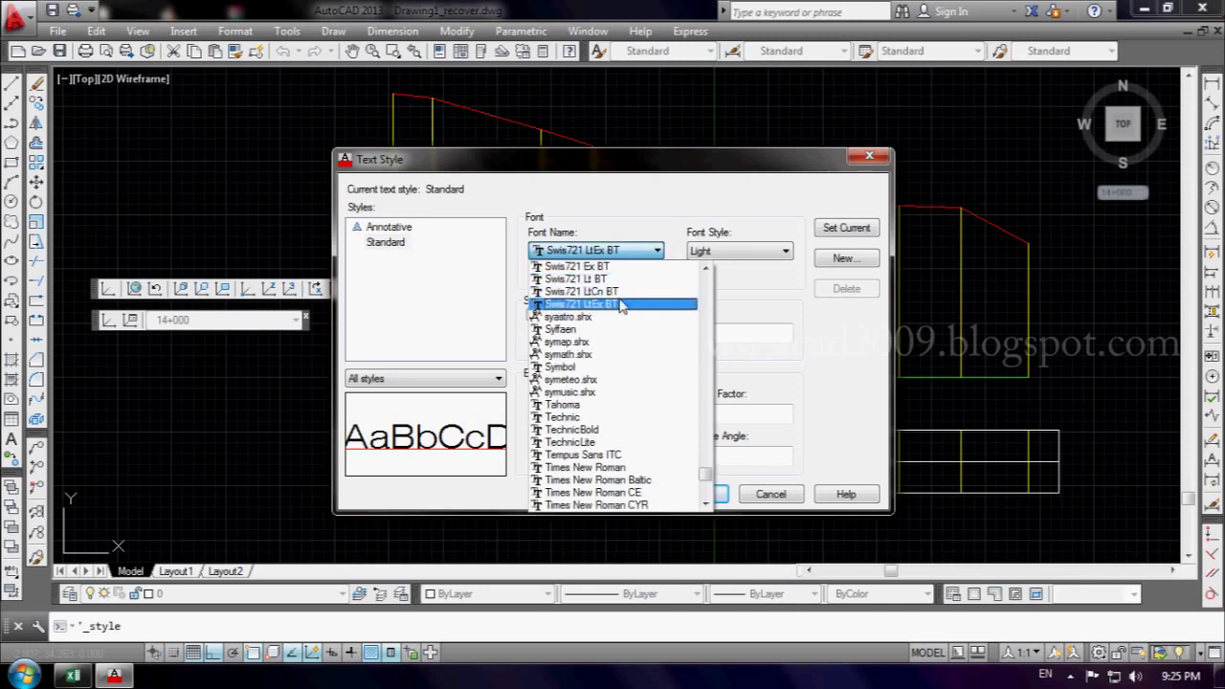
click(622, 291)
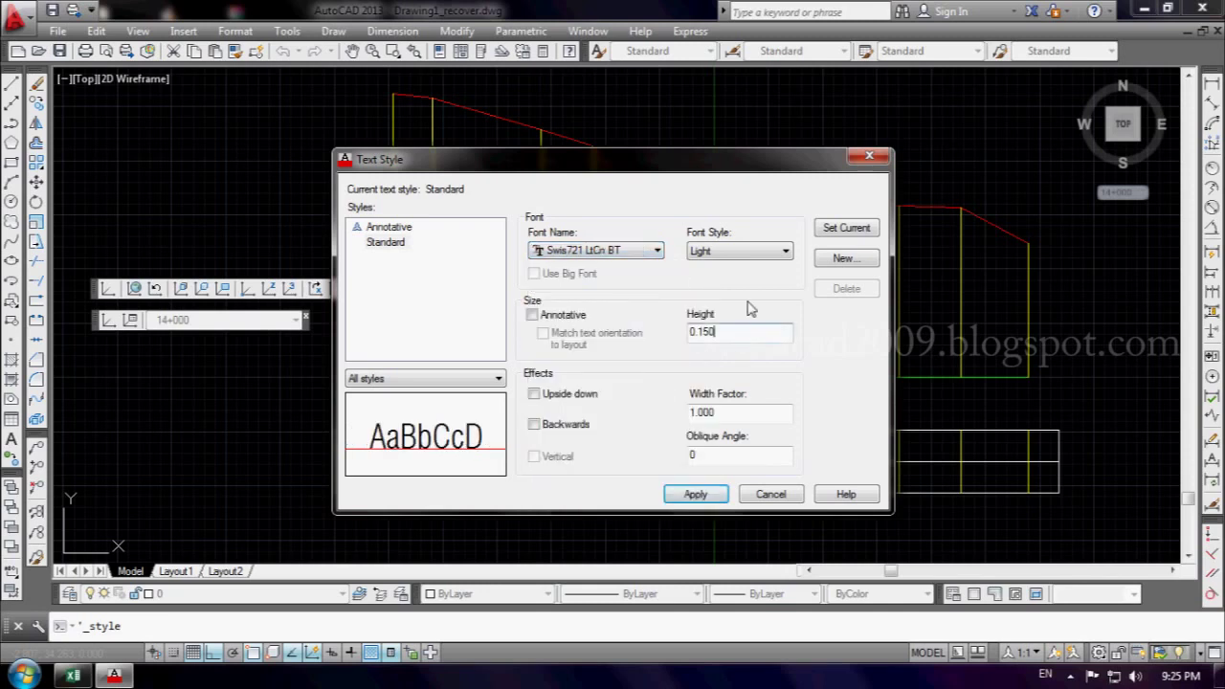
click(832, 229)
click(627, 379)
click(771, 494)
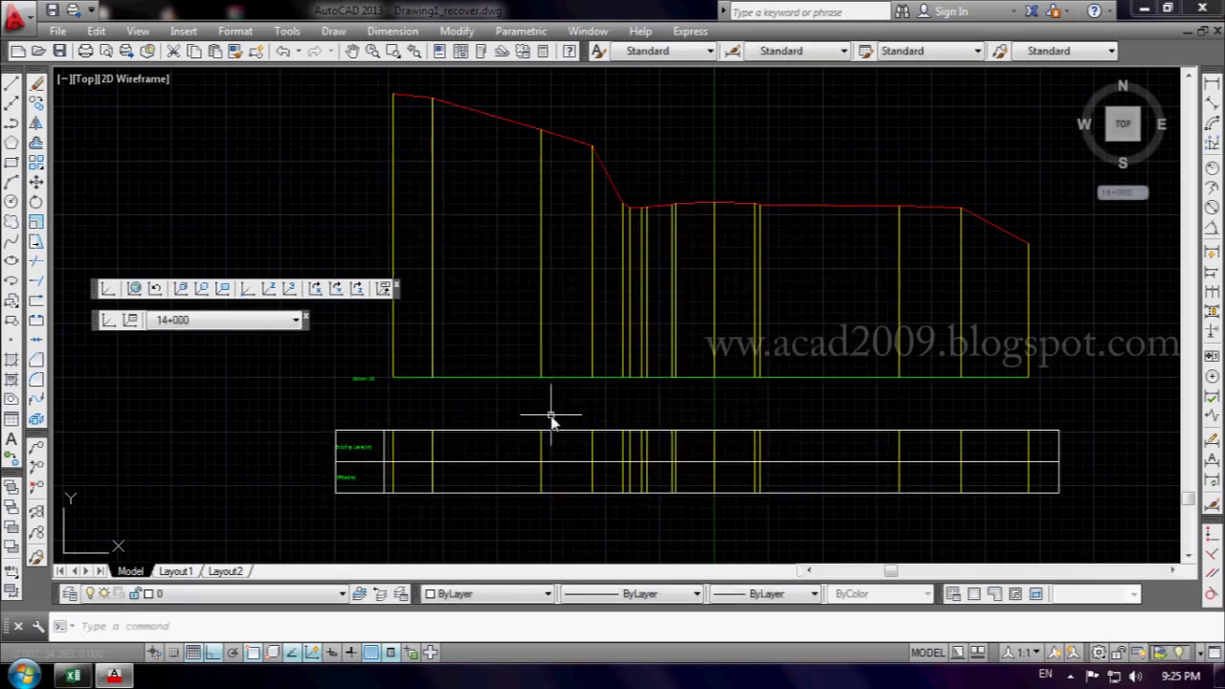
click(637, 627)
text(xy)
key(Return)
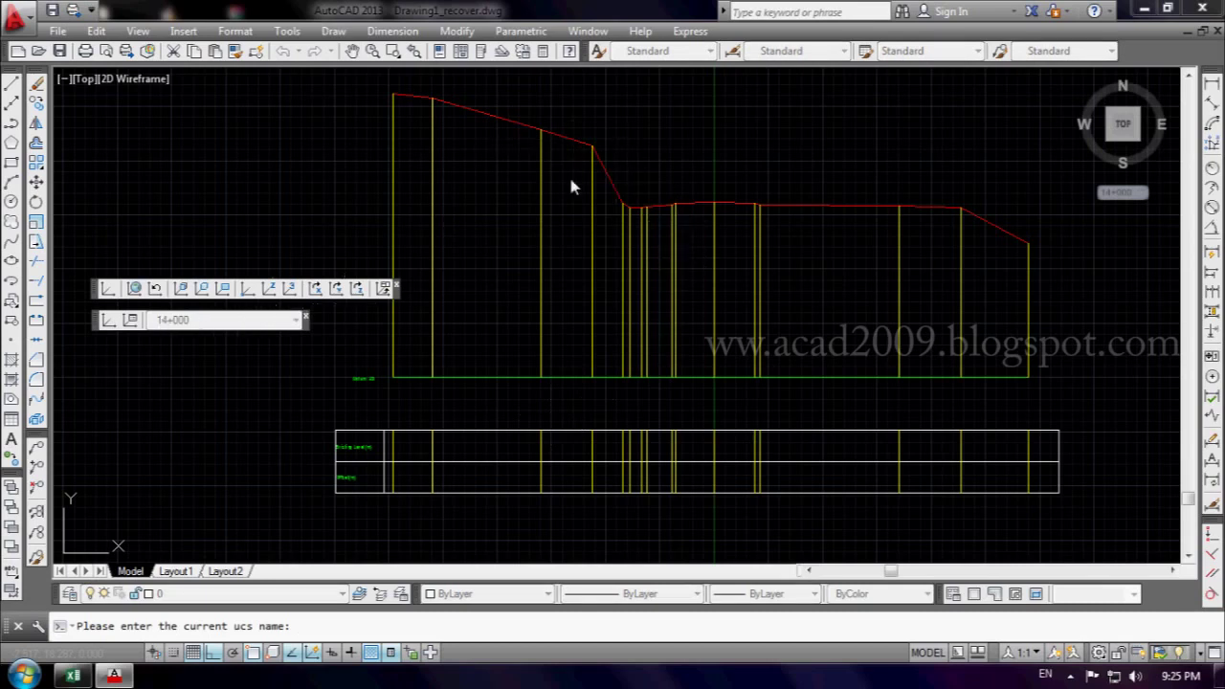
click(574, 135)
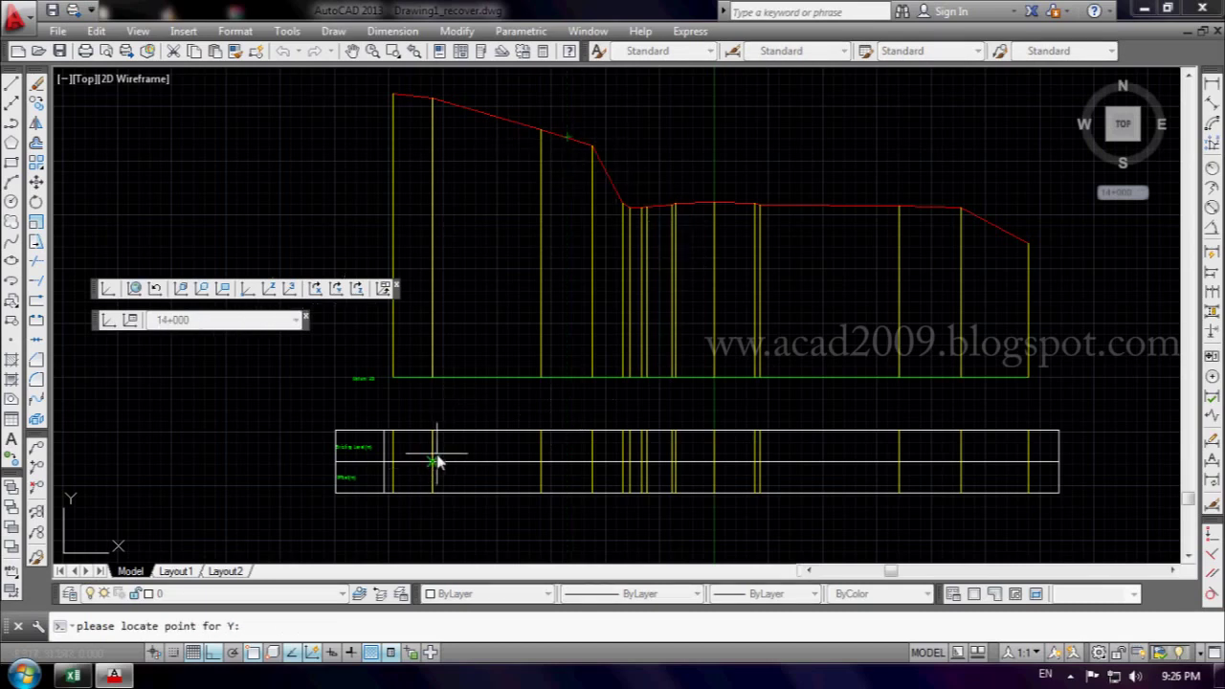
click(433, 495)
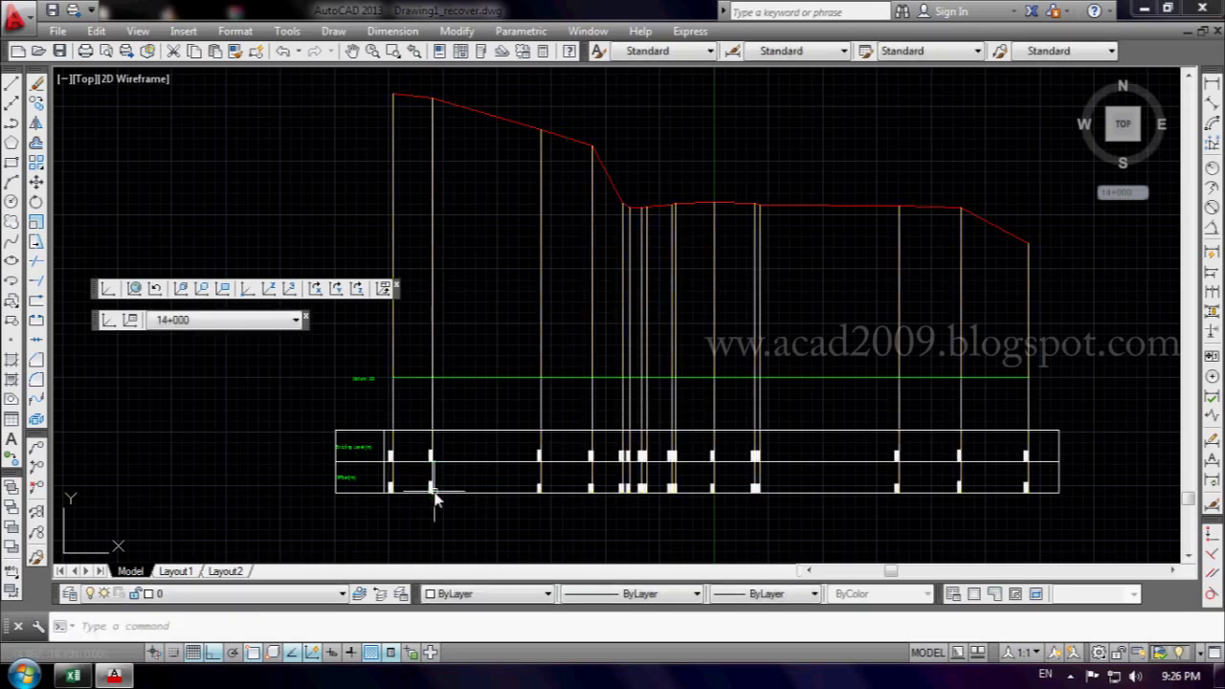
scroll(433, 494, up, 3)
scroll(397, 479, up, 3)
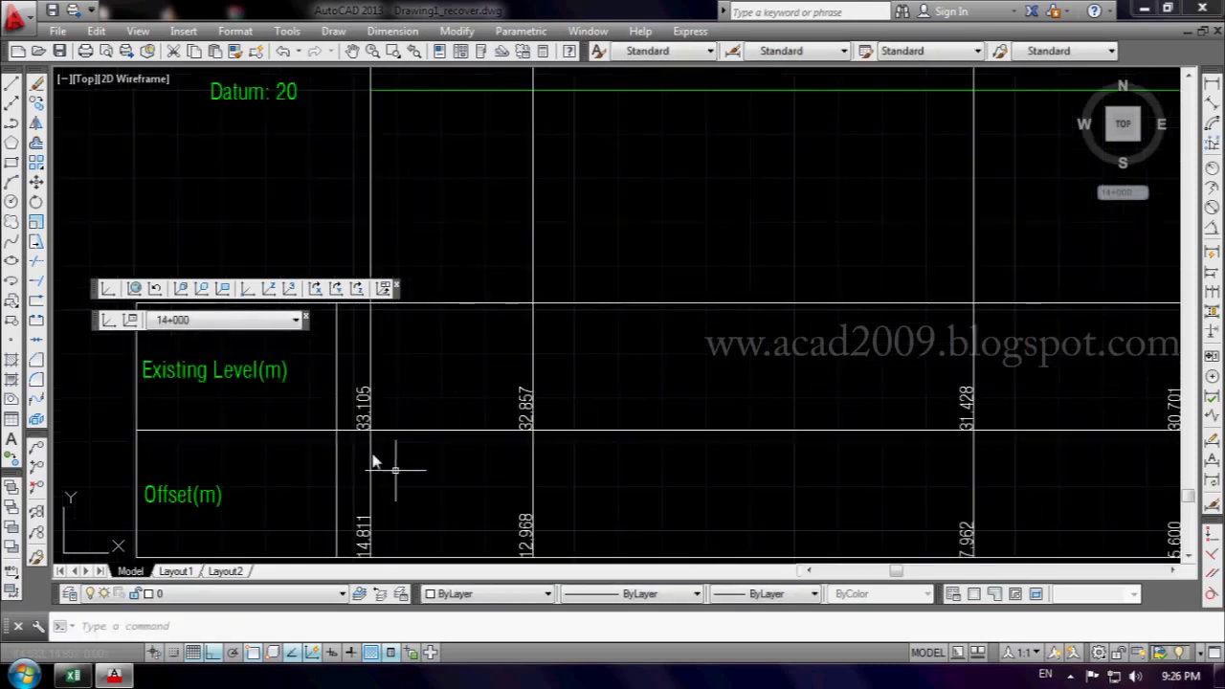
scroll(396, 470, up, 3)
scroll(369, 419, down, 5)
scroll(459, 416, down, 3)
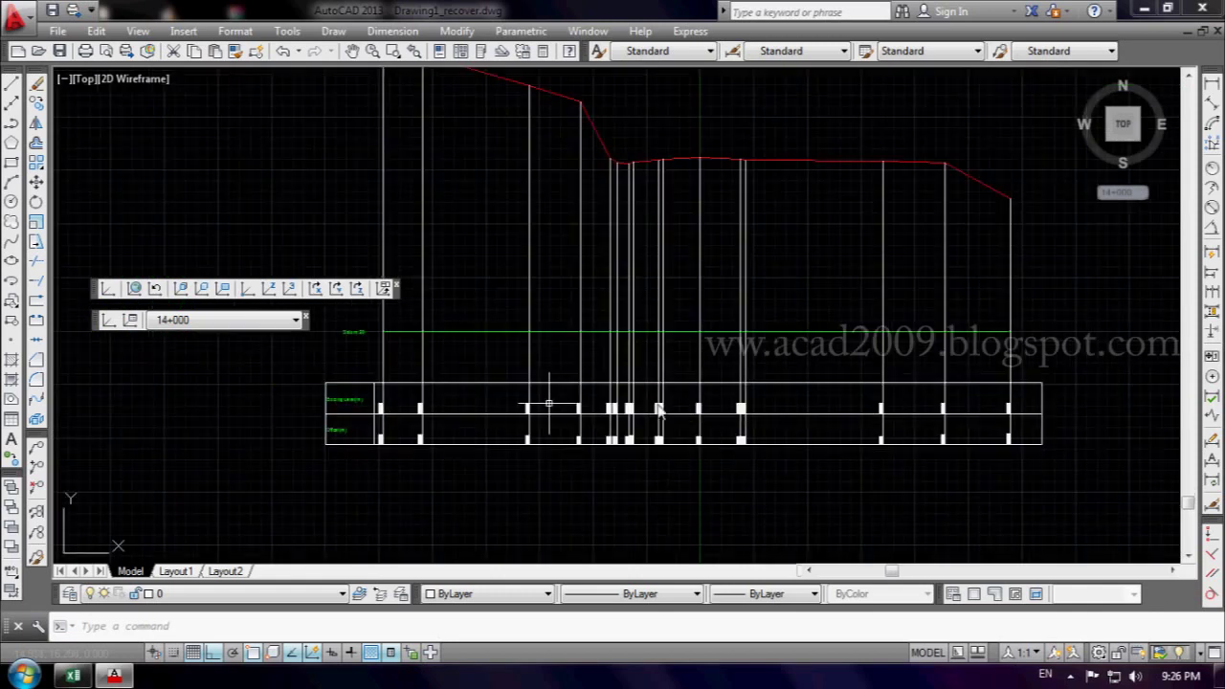
click(1022, 361)
click(363, 367)
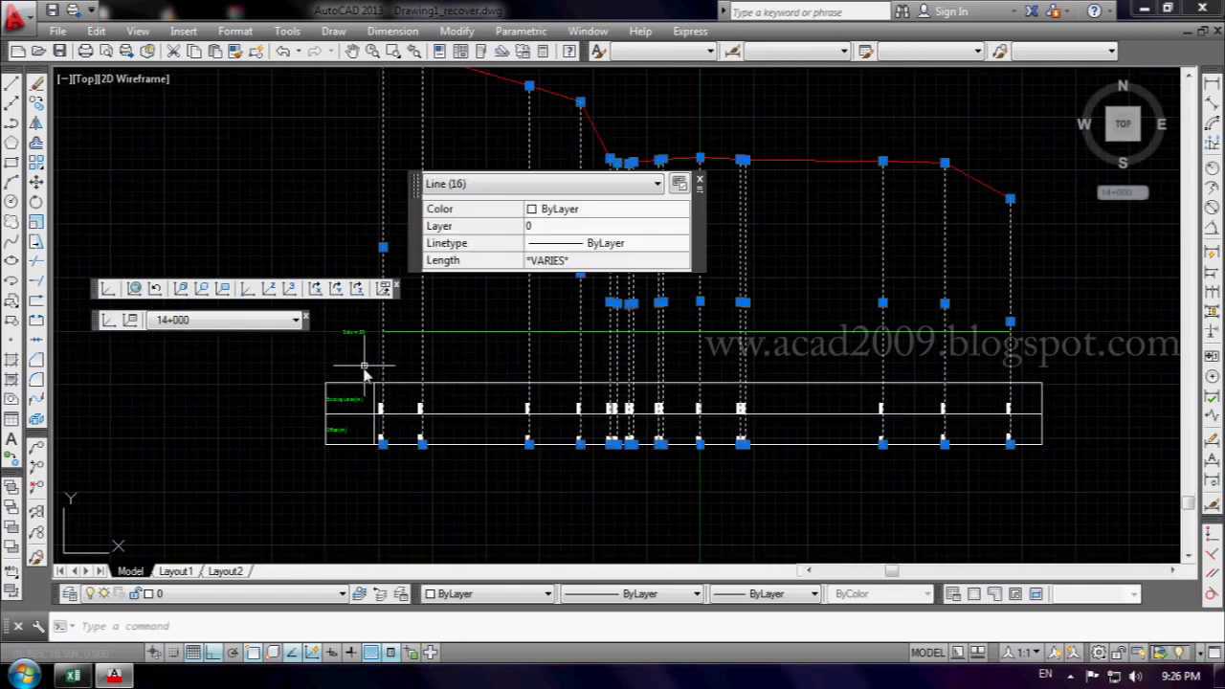
key(Escape)
scroll(622, 414, up, 2)
scroll(574, 402, up, 2)
scroll(524, 395, up, 2)
scroll(523, 395, up, 2)
scroll(524, 395, down, 4)
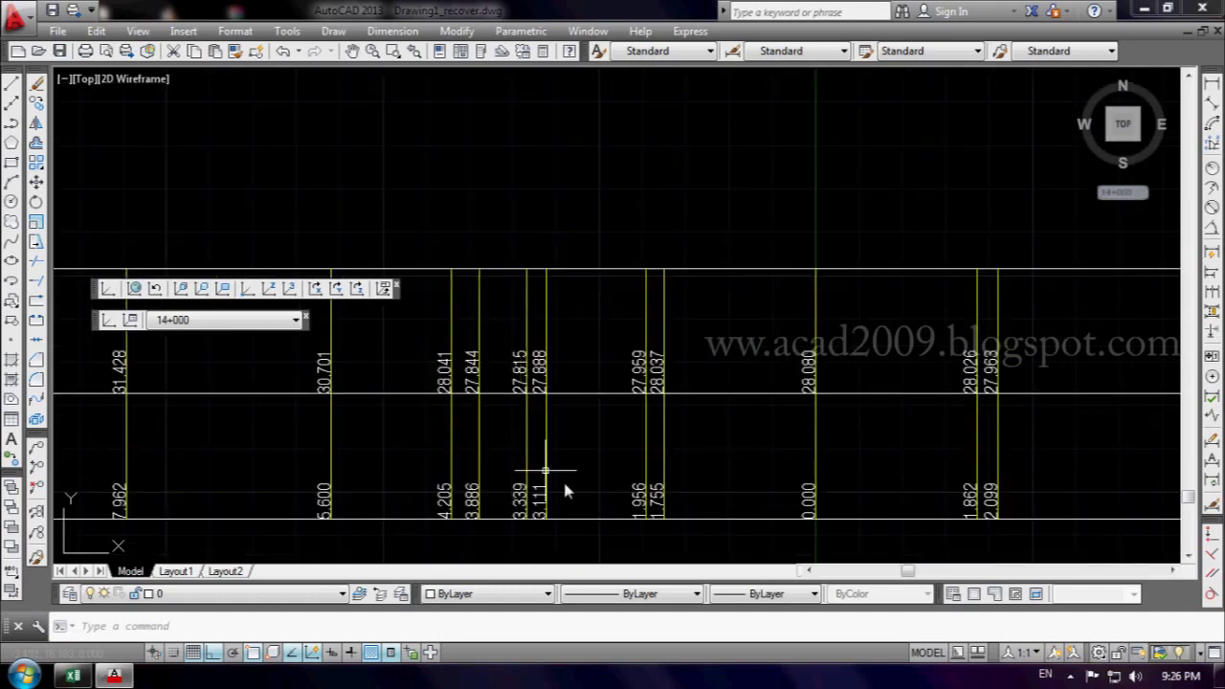
scroll(663, 512, up, 4)
scroll(663, 514, down, 2)
scroll(661, 502, down, 2)
scroll(612, 505, down, 2)
scroll(219, 455, up, 1)
scroll(219, 455, up, 4)
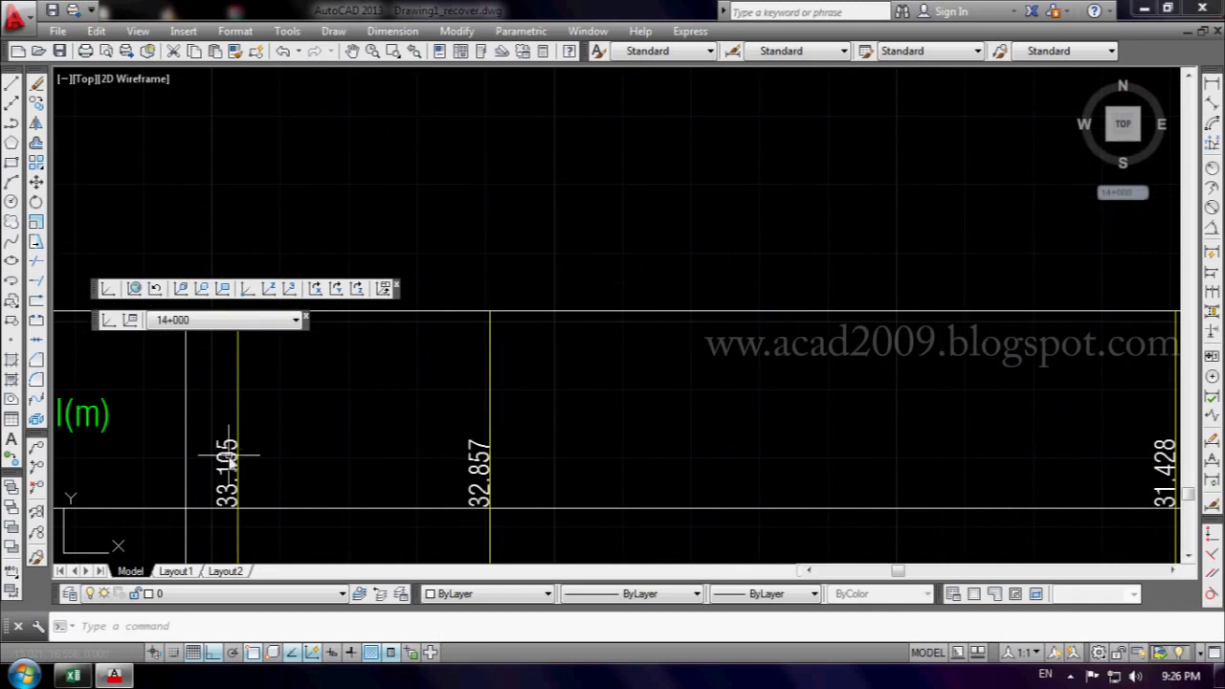
scroll(229, 455, down, 5)
scroll(224, 460, down, 2)
scroll(442, 410, up, 2)
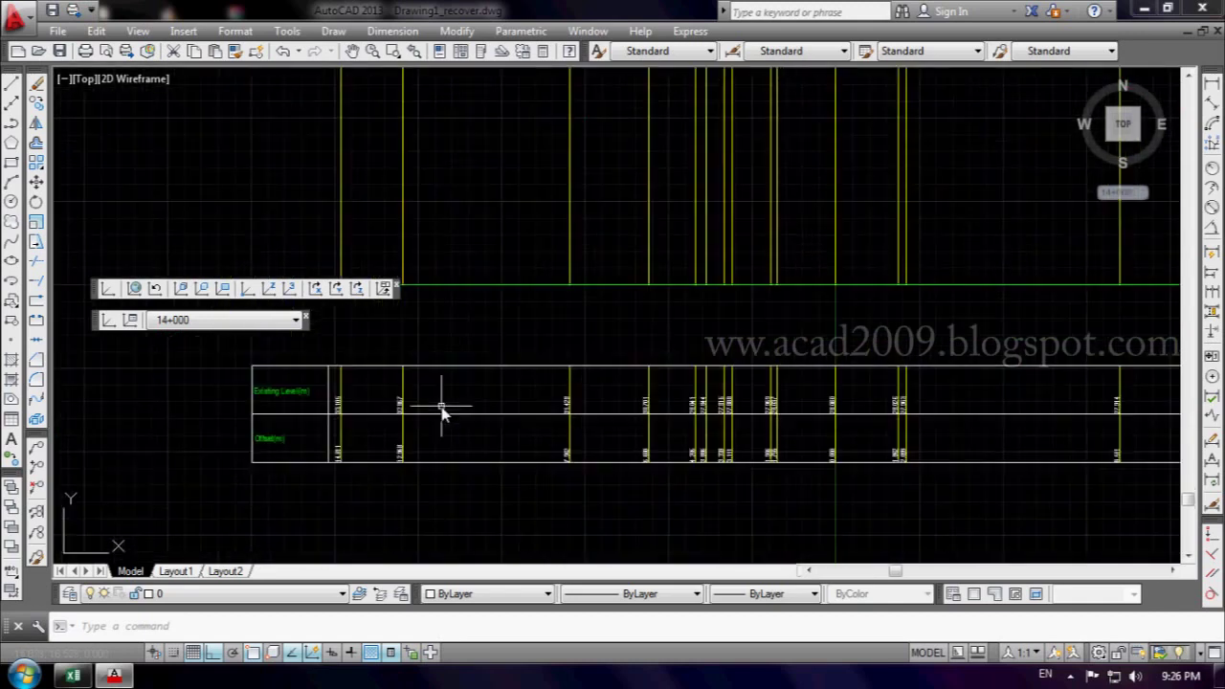
scroll(356, 398, up, 2)
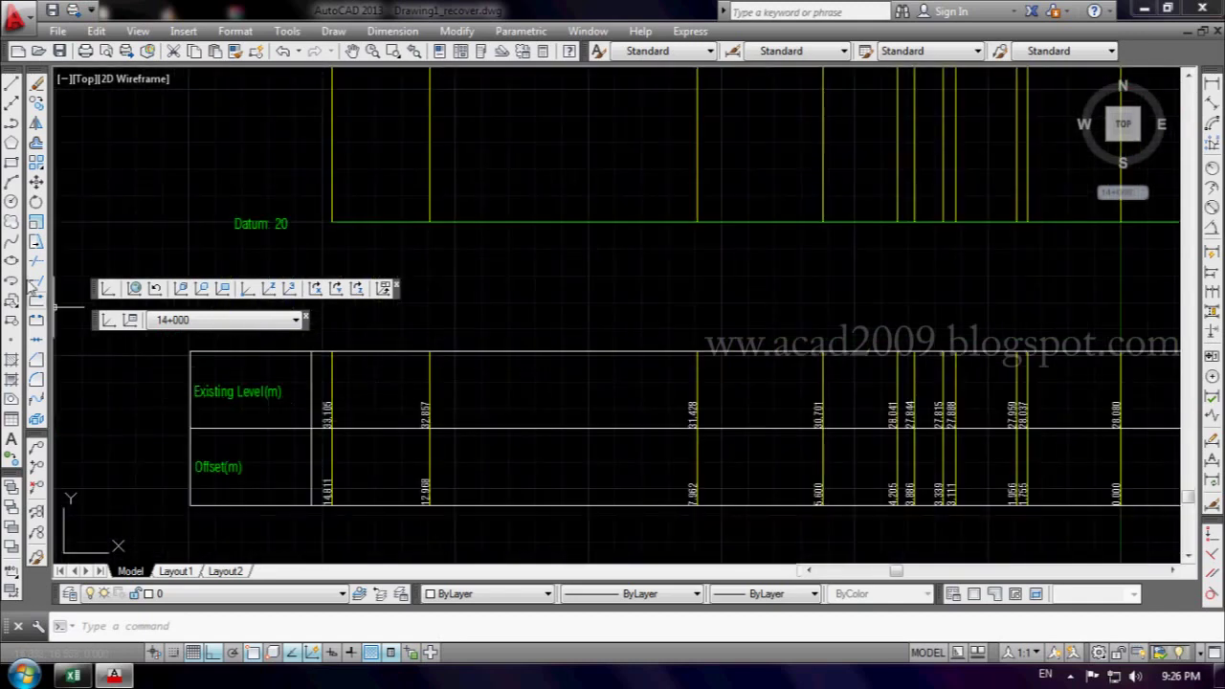
- Move the table's top border line lower, closer to the values
click(37, 182)
middle_drag(233, 394, 458, 412)
scroll(458, 412, up, 2)
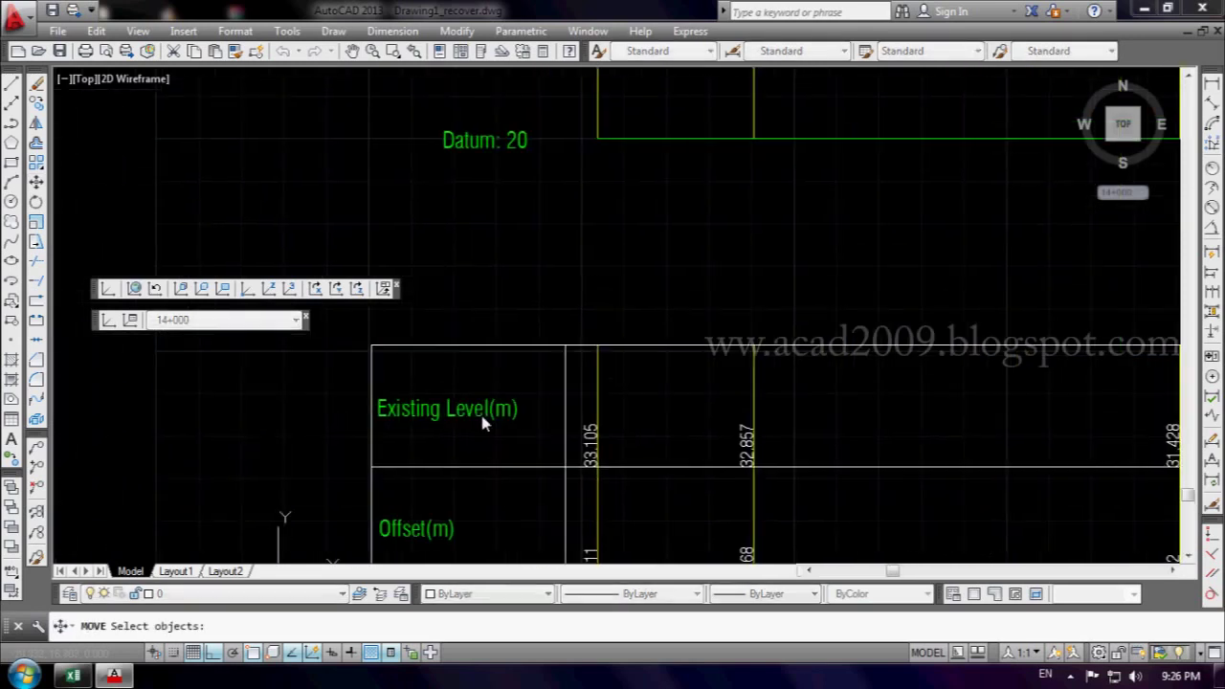
click(634, 348)
key(Return)
click(807, 404)
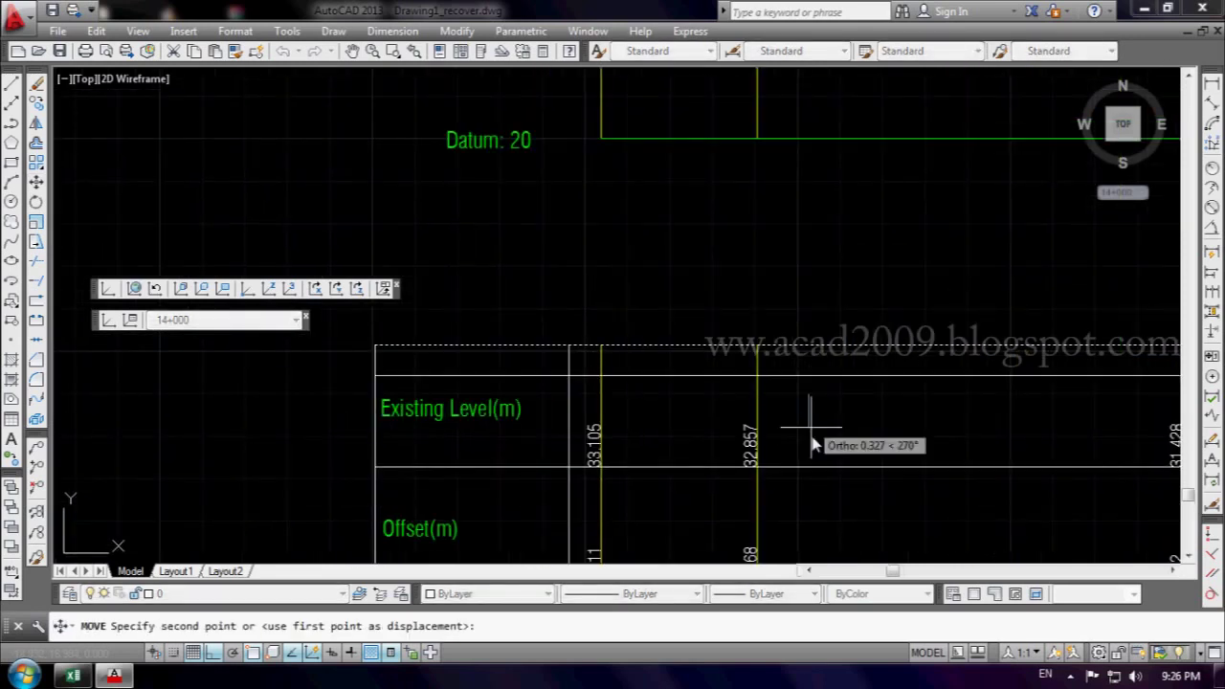
click(818, 467)
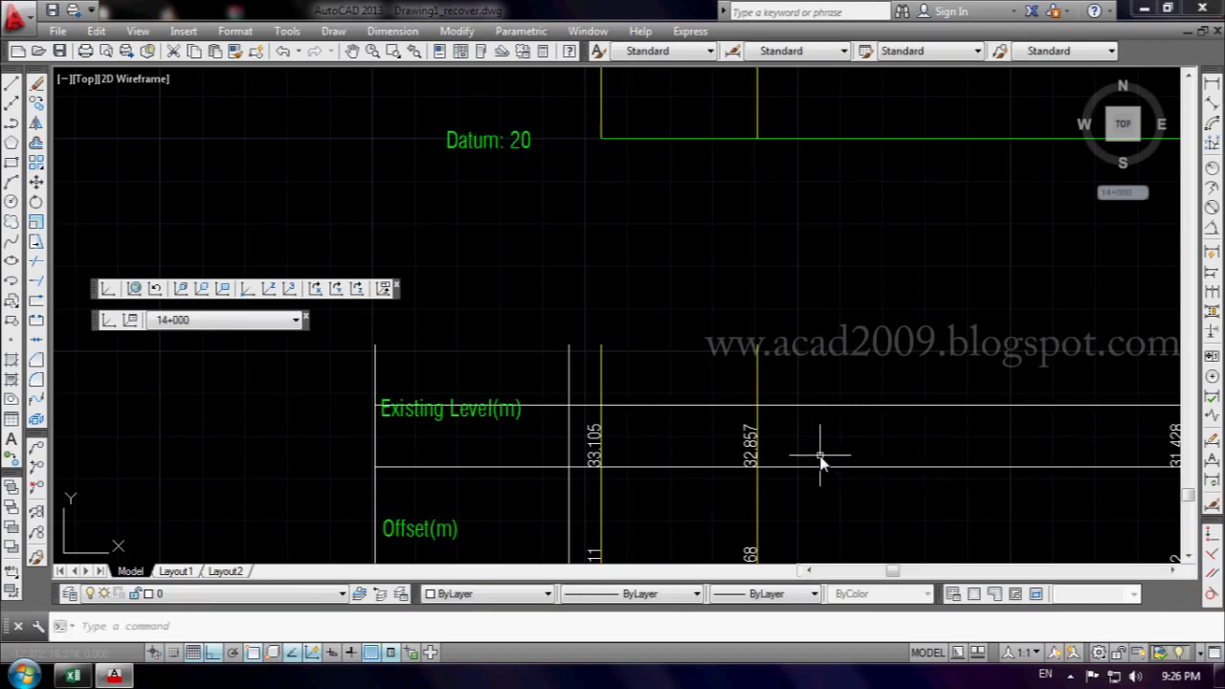
scroll(692, 409, down, 2)
scroll(656, 409, up, 2)
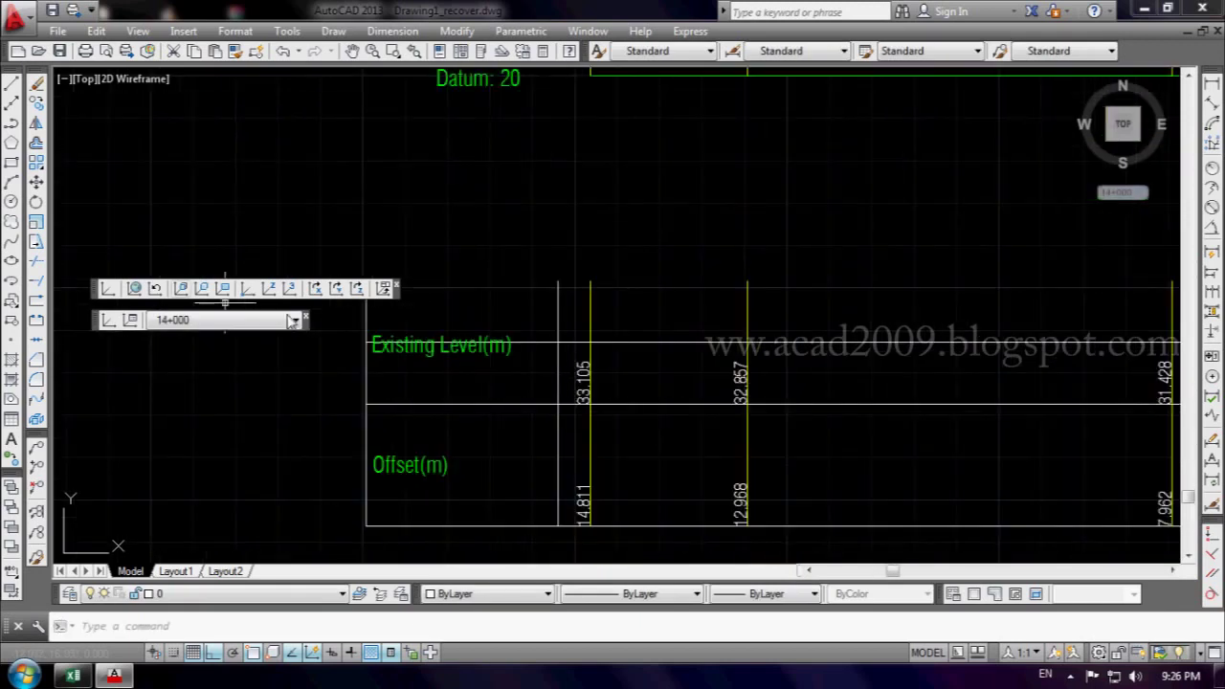
- Move the Existing Level(m) label lower within its row
click(399, 350)
click(36, 182)
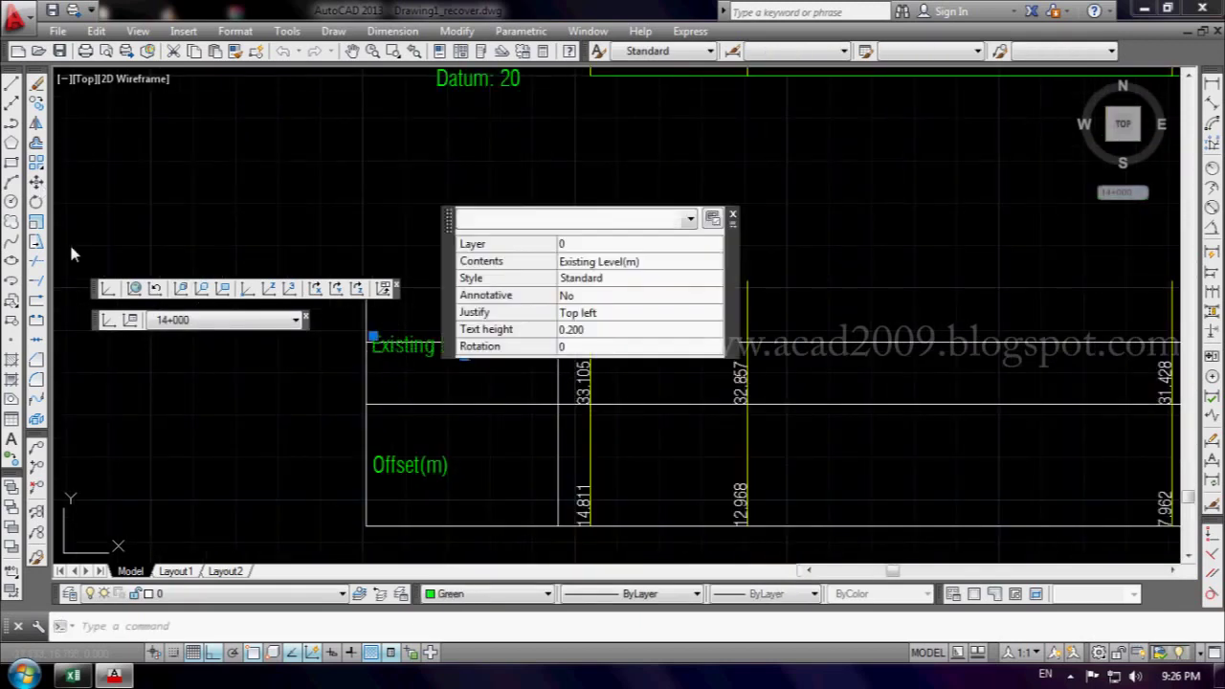
click(219, 405)
click(216, 428)
- Move the elevation values in the Existing Level row slightly upward
middle_drag(596, 431, 587, 373)
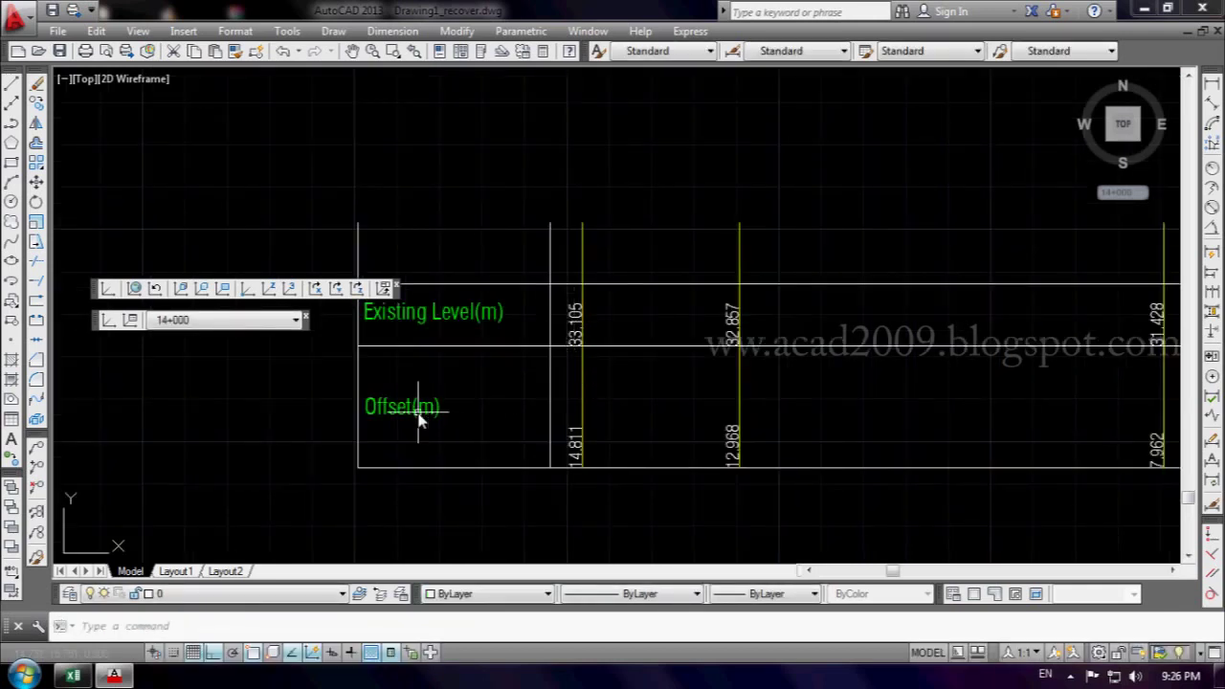
scroll(511, 382, down, 1)
click(522, 308)
scroll(574, 371, down, 4)
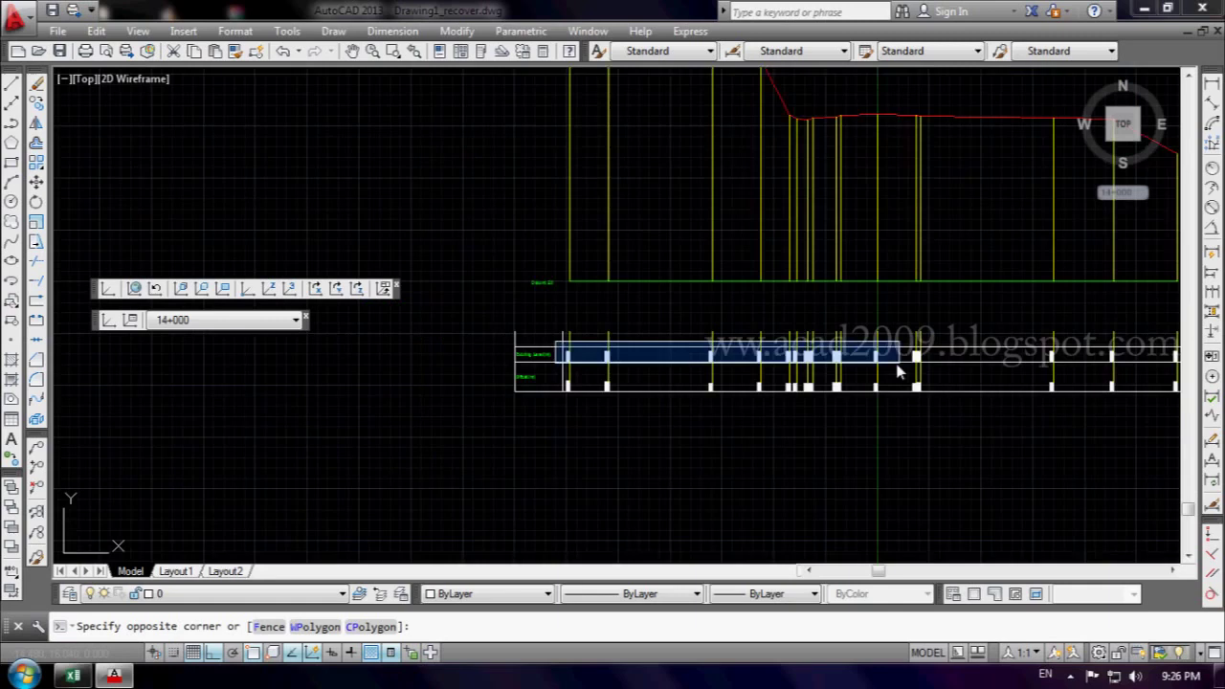
middle_drag(574, 370, 410, 388)
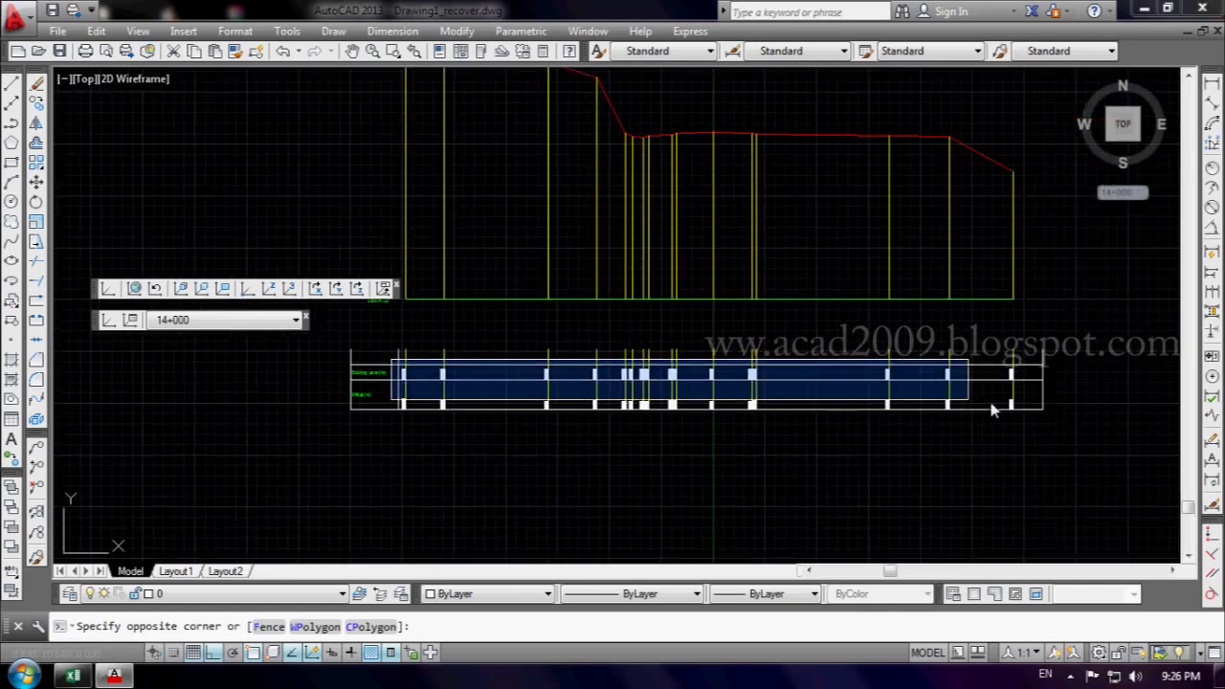
click(1058, 398)
scroll(451, 381, up, 2)
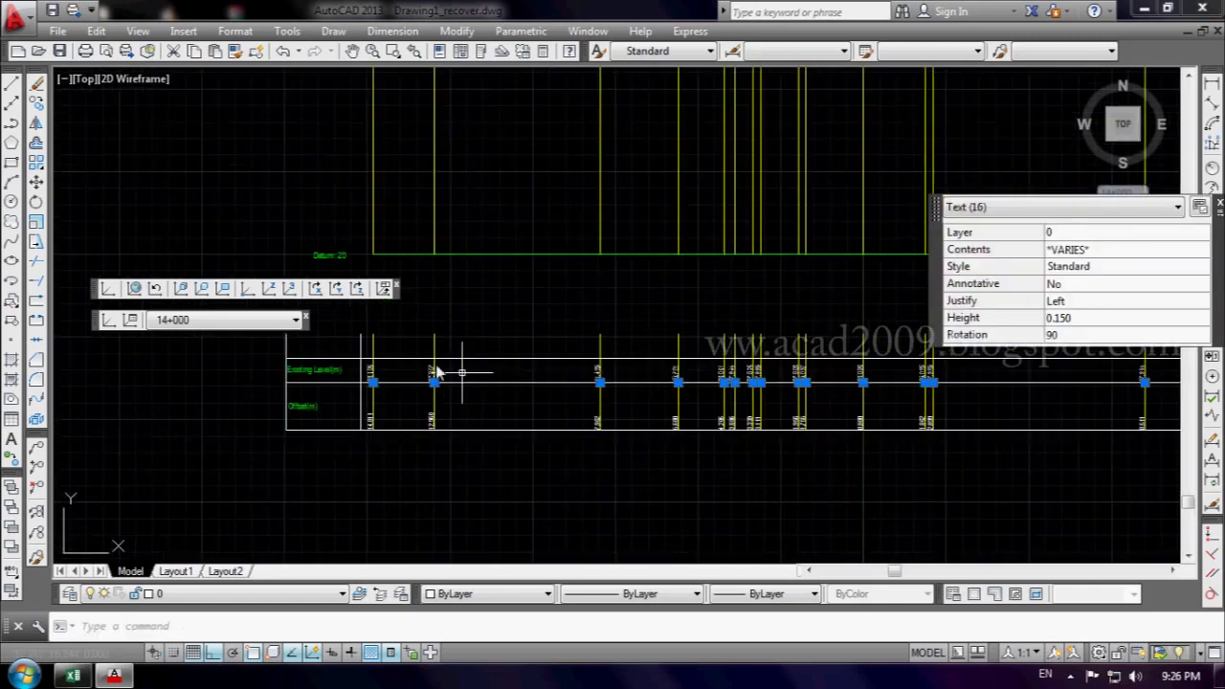
scroll(383, 375, up, 3)
scroll(315, 397, up, 2)
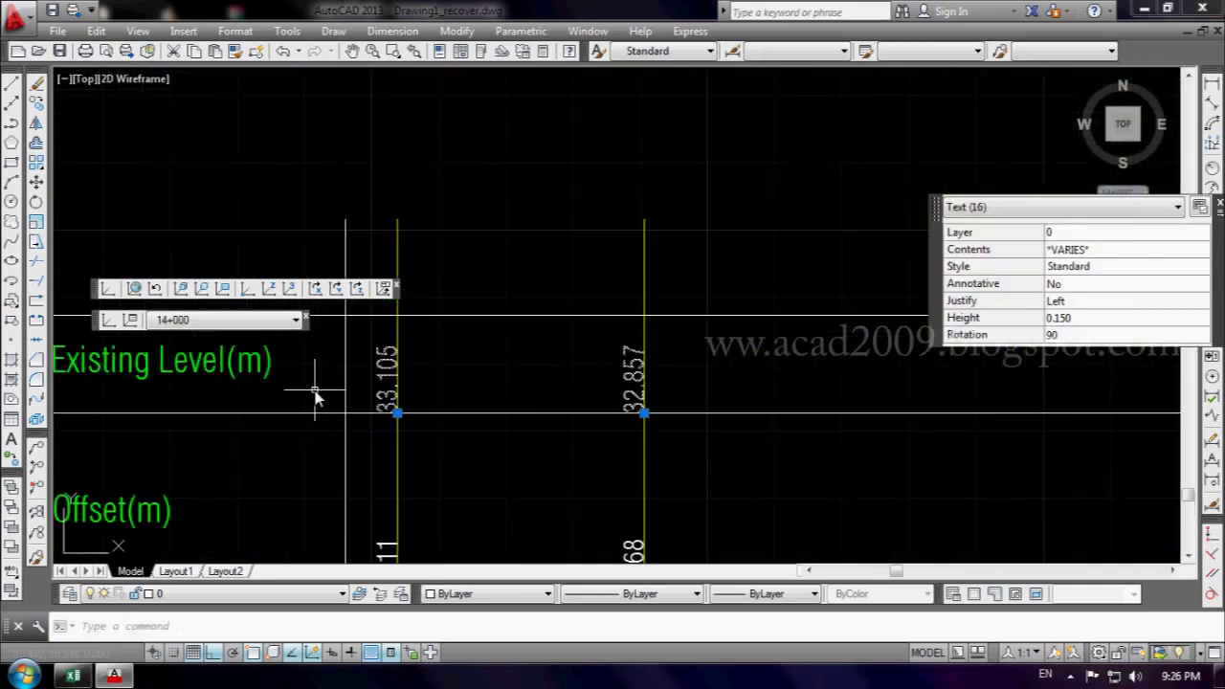
click(37, 182)
scroll(450, 373, up, 2)
click(496, 383)
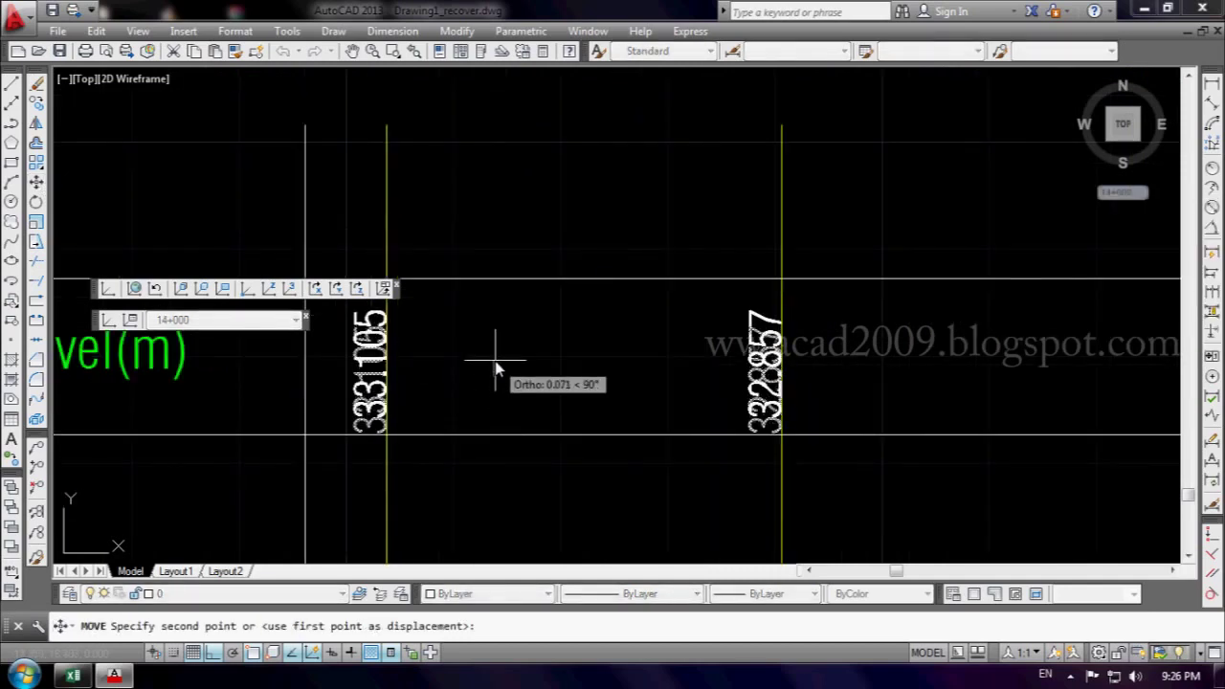
click(496, 371)
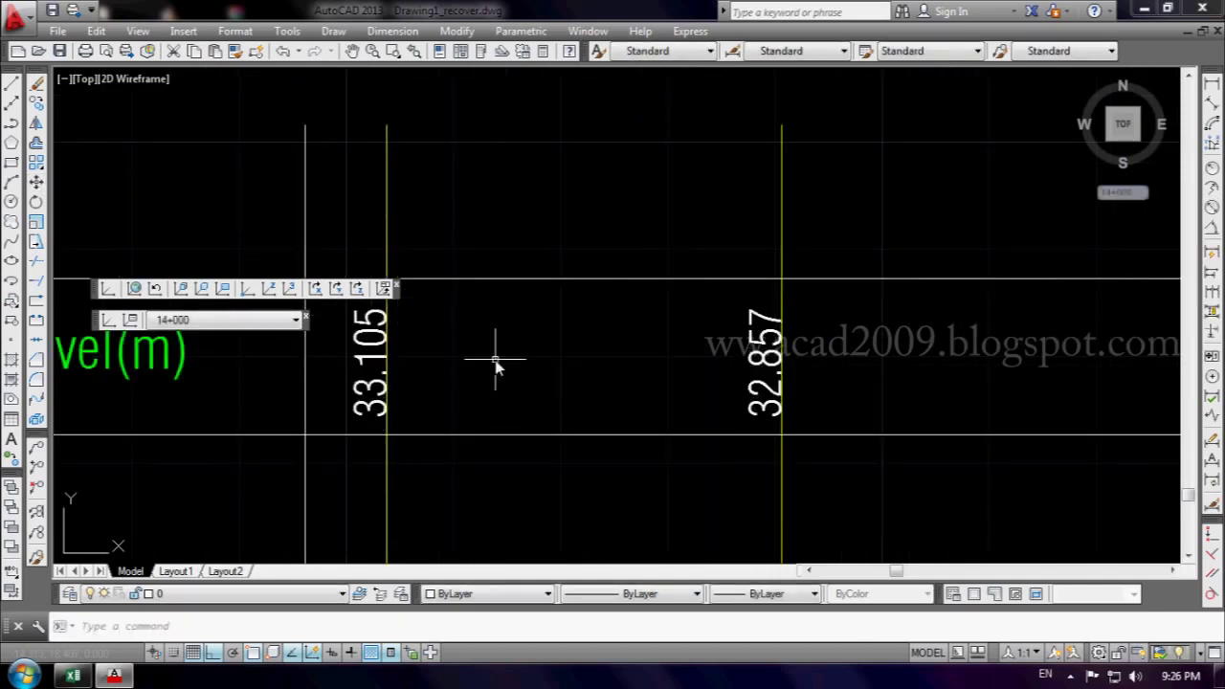
scroll(497, 364, down, 4)
scroll(510, 407, down, 2)
middle_drag(474, 450, 440, 436)
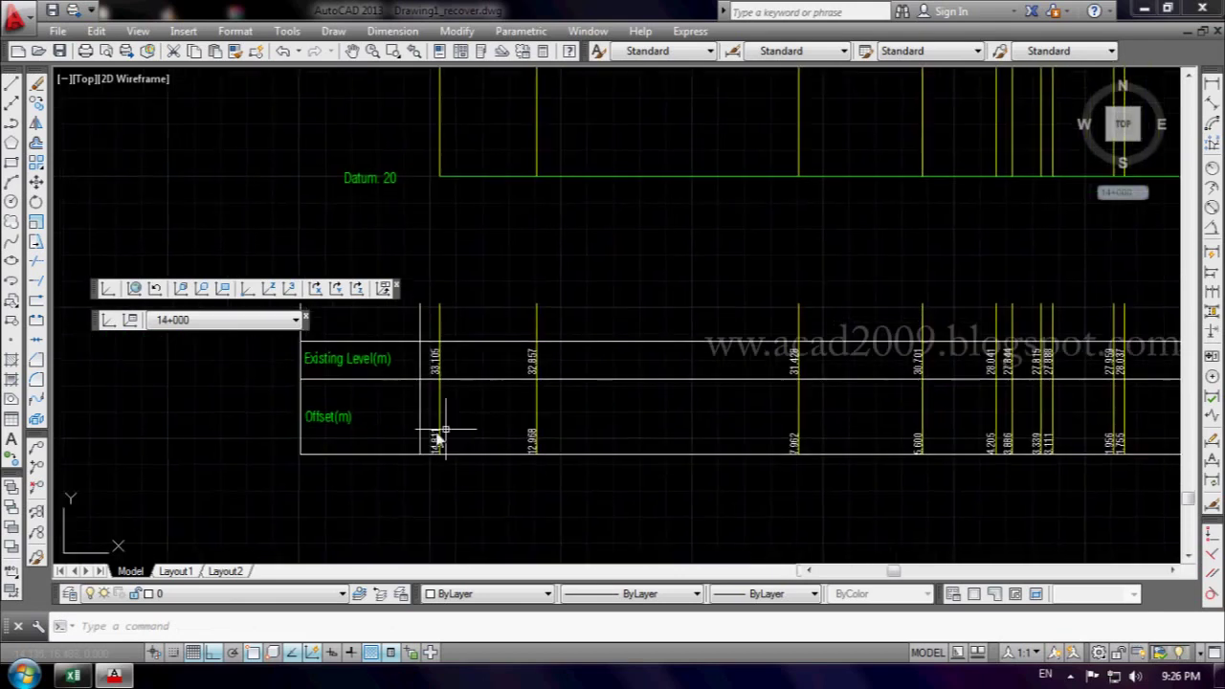
- Move the Offset row contents up to their new height
click(274, 403)
scroll(394, 474, down, 3)
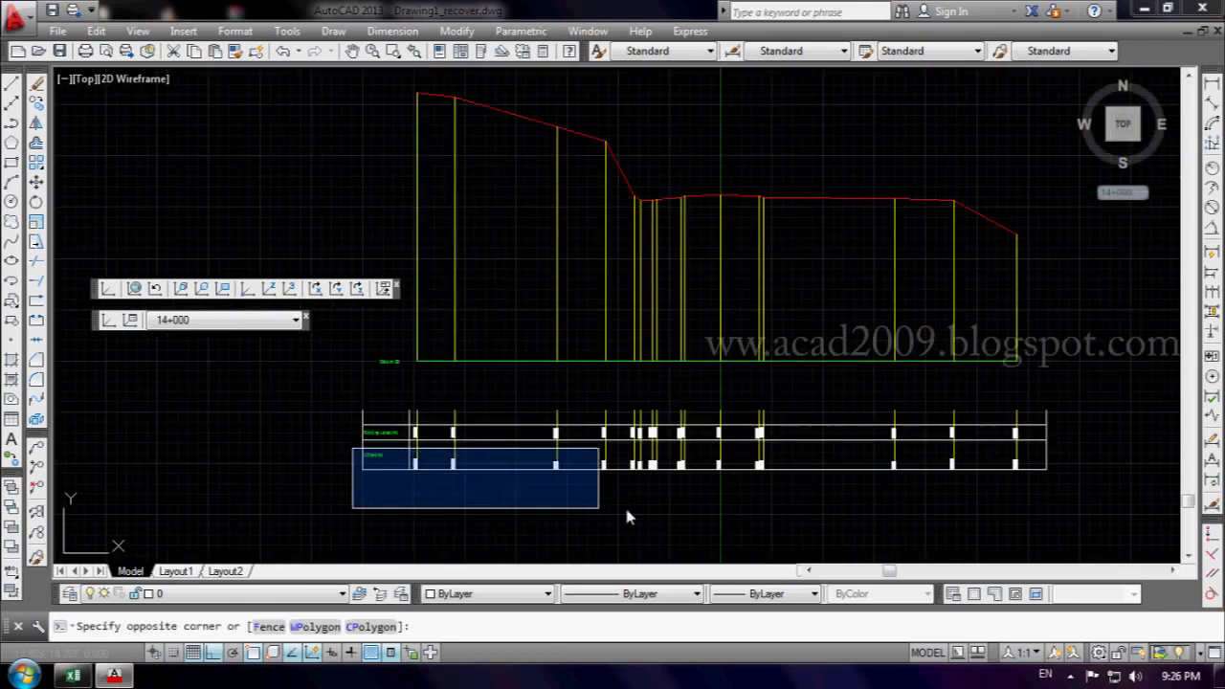
click(1059, 498)
scroll(396, 483, up, 4)
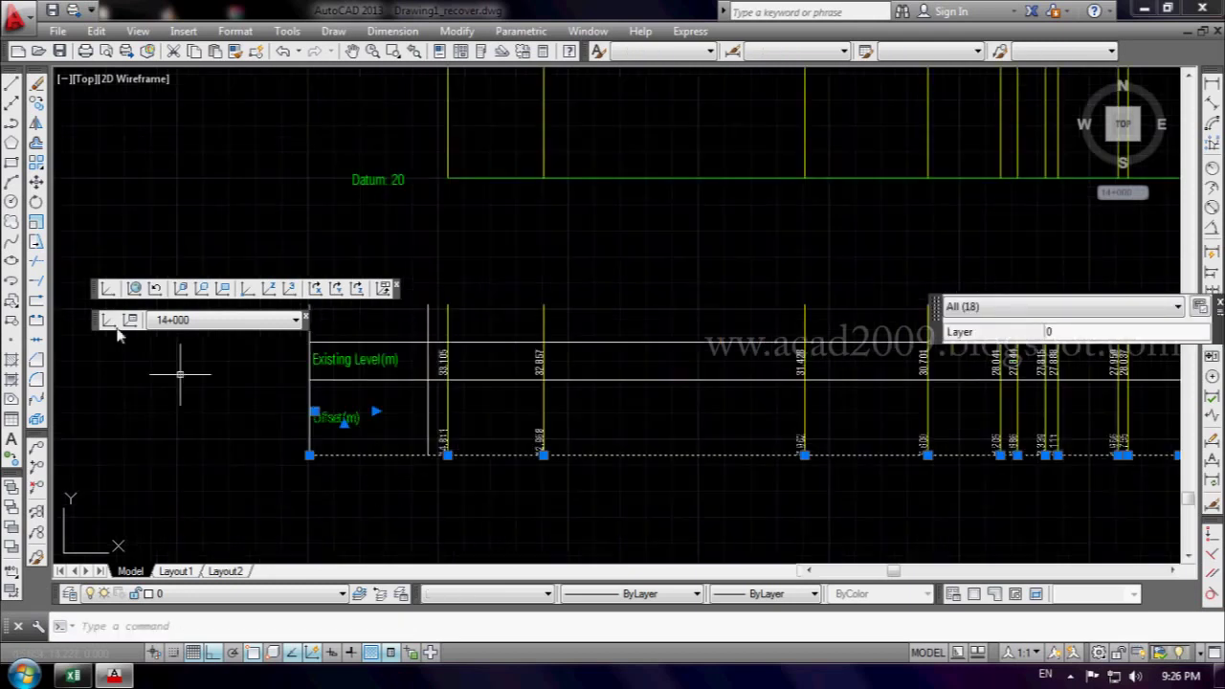
click(36, 182)
scroll(238, 475, up, 2)
click(285, 469)
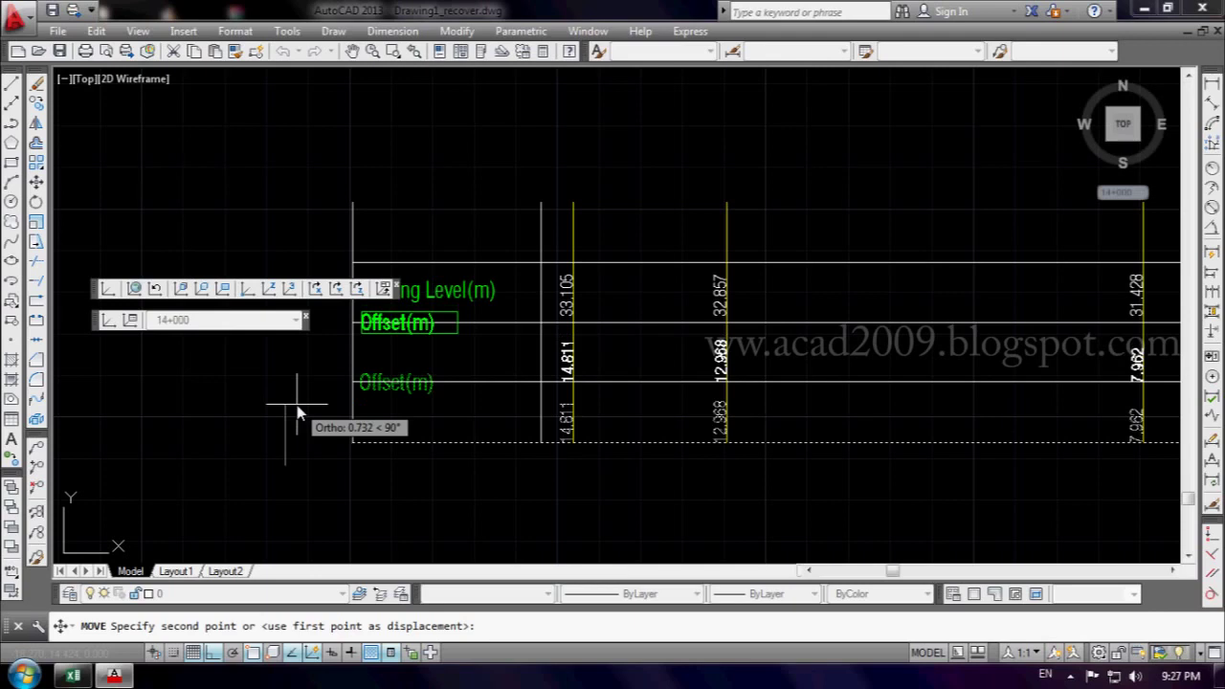
click(296, 412)
- Move the Offset(m) label lower inside its row
click(371, 327)
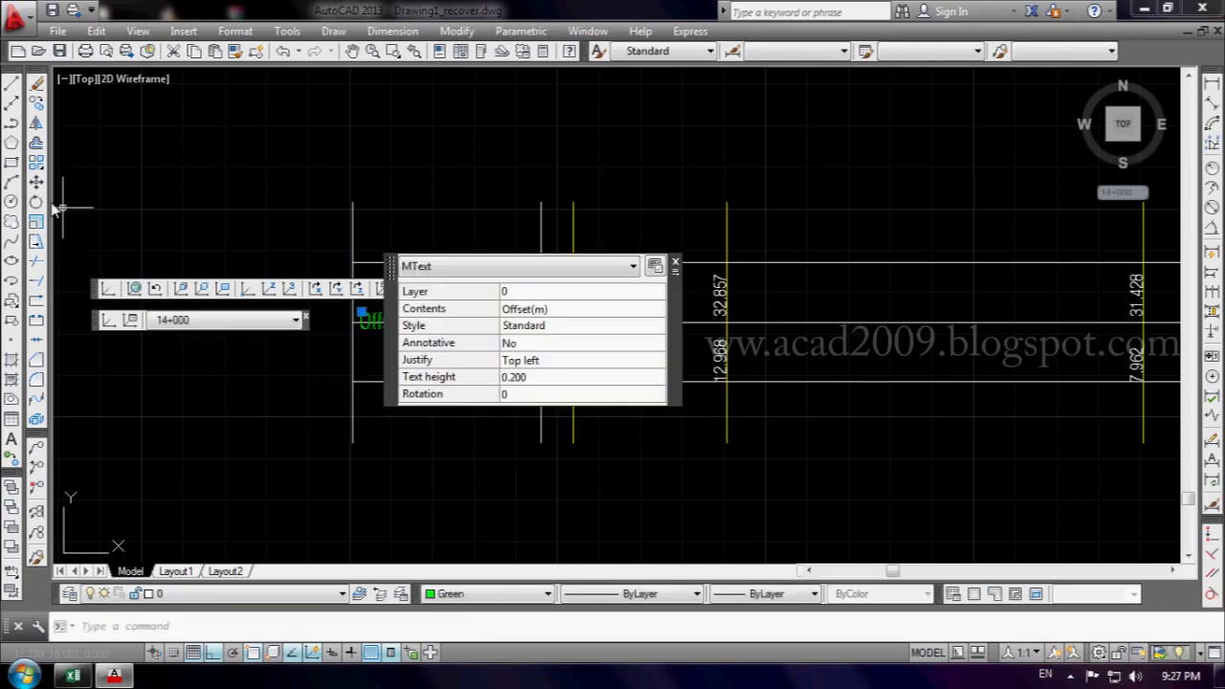
text(m)
key(Return)
click(205, 411)
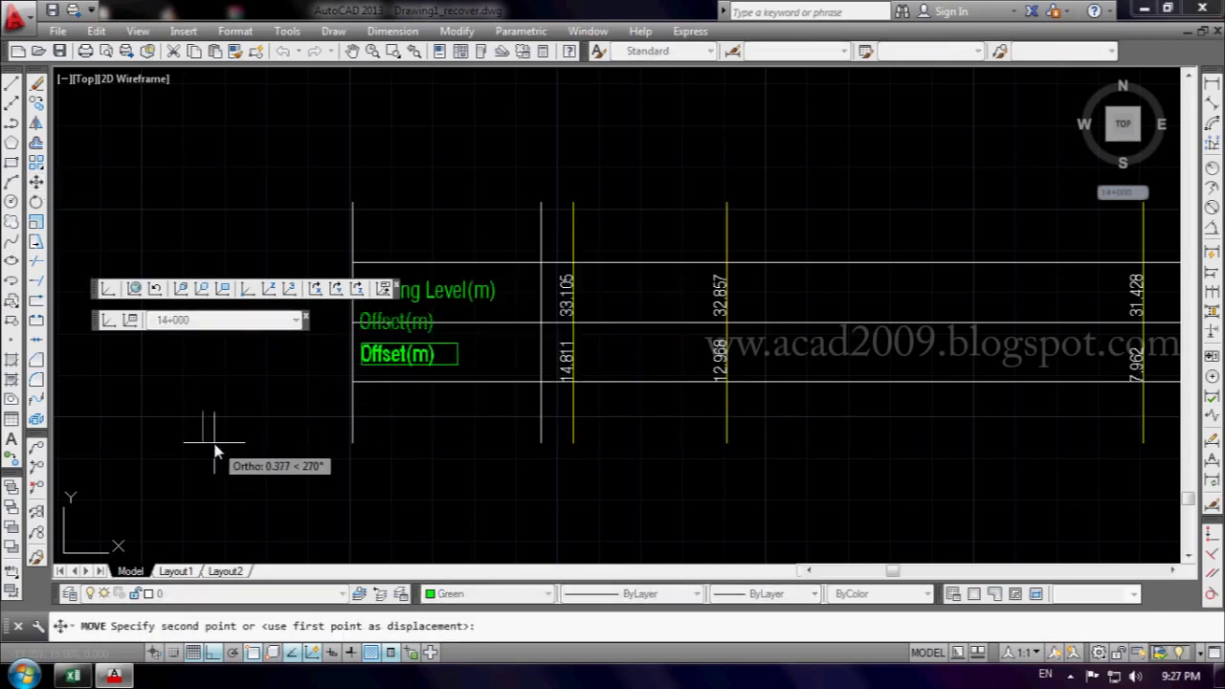
click(215, 443)
- Shift the station value labels a little higher and bring the whole table into view
scroll(299, 450, down, 2)
click(444, 383)
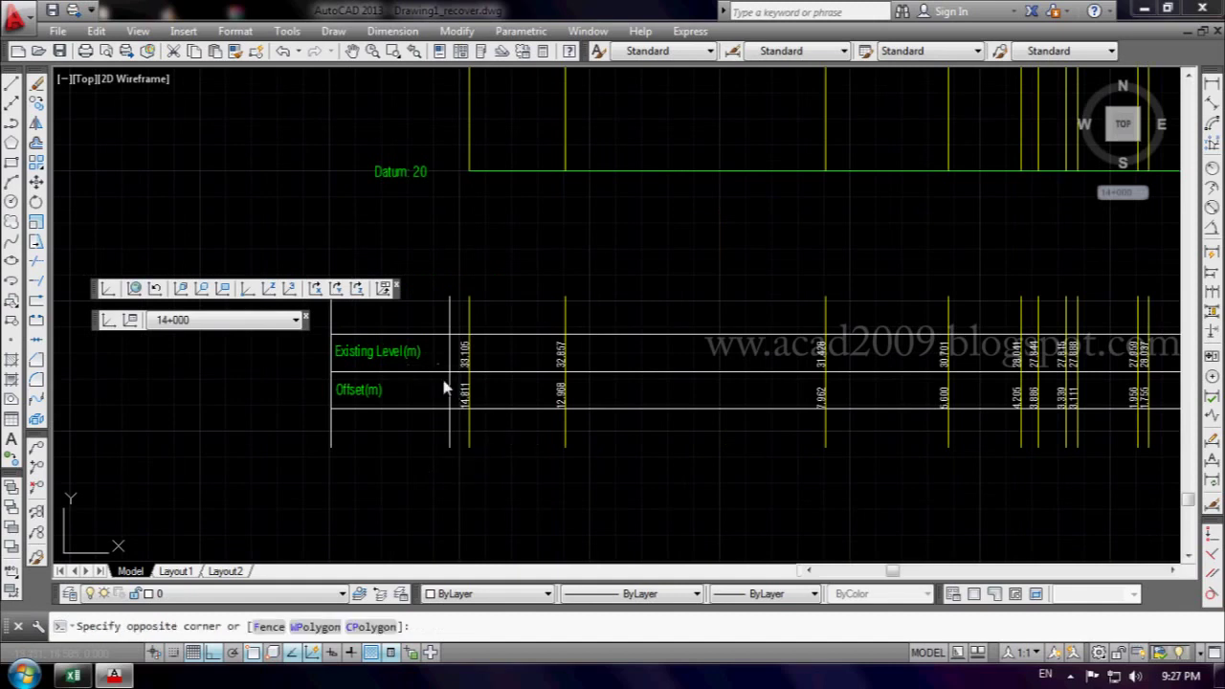
scroll(446, 389, down, 4)
click(1142, 448)
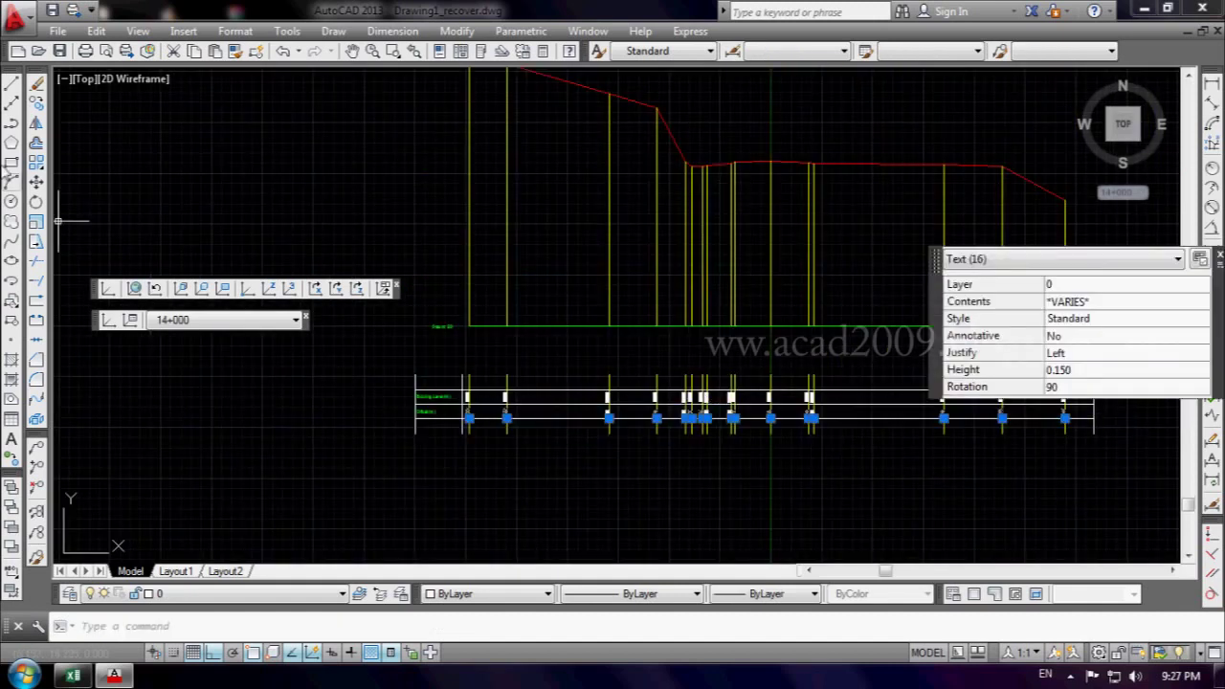
click(35, 182)
scroll(431, 382, up, 3)
scroll(536, 426, up, 3)
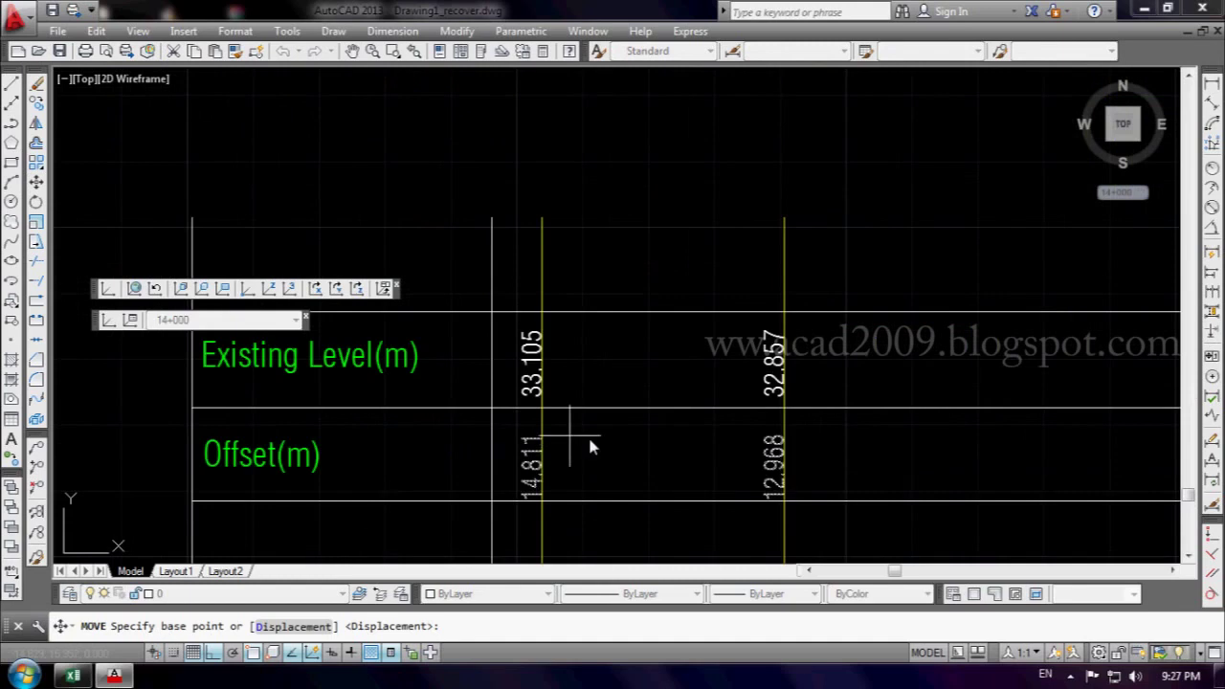
scroll(614, 466, up, 2)
click(613, 466)
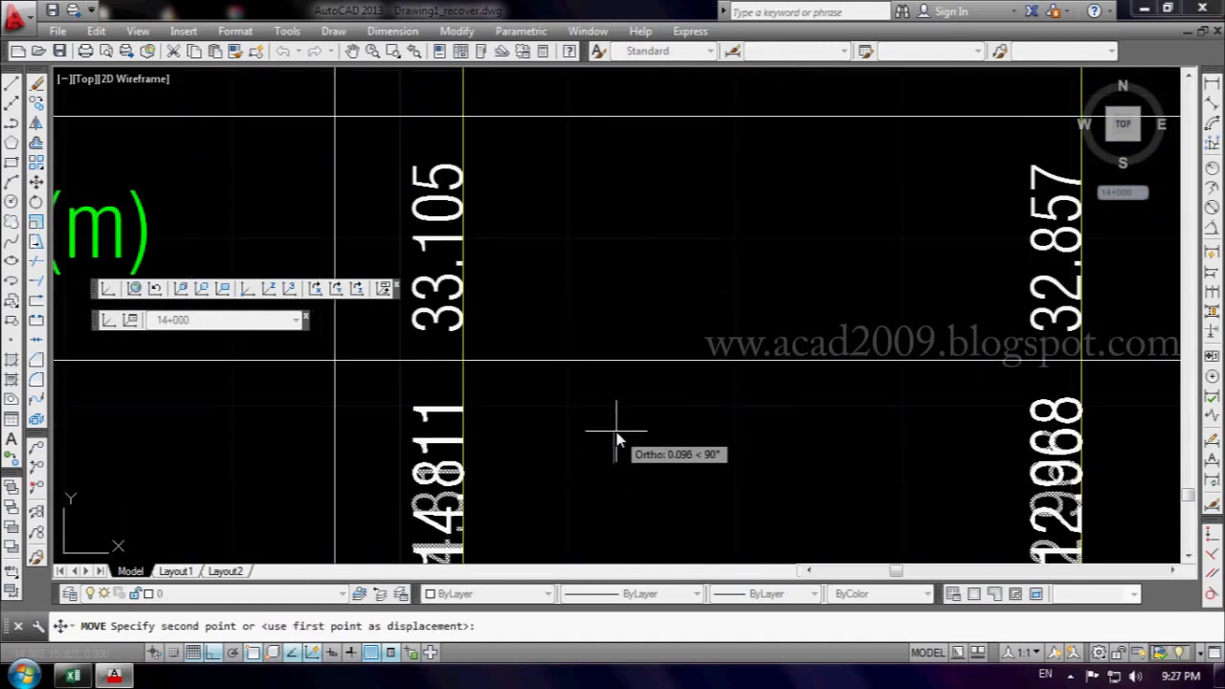
click(616, 436)
scroll(617, 434, down, 2)
scroll(618, 437, down, 5)
scroll(618, 437, down, 3)
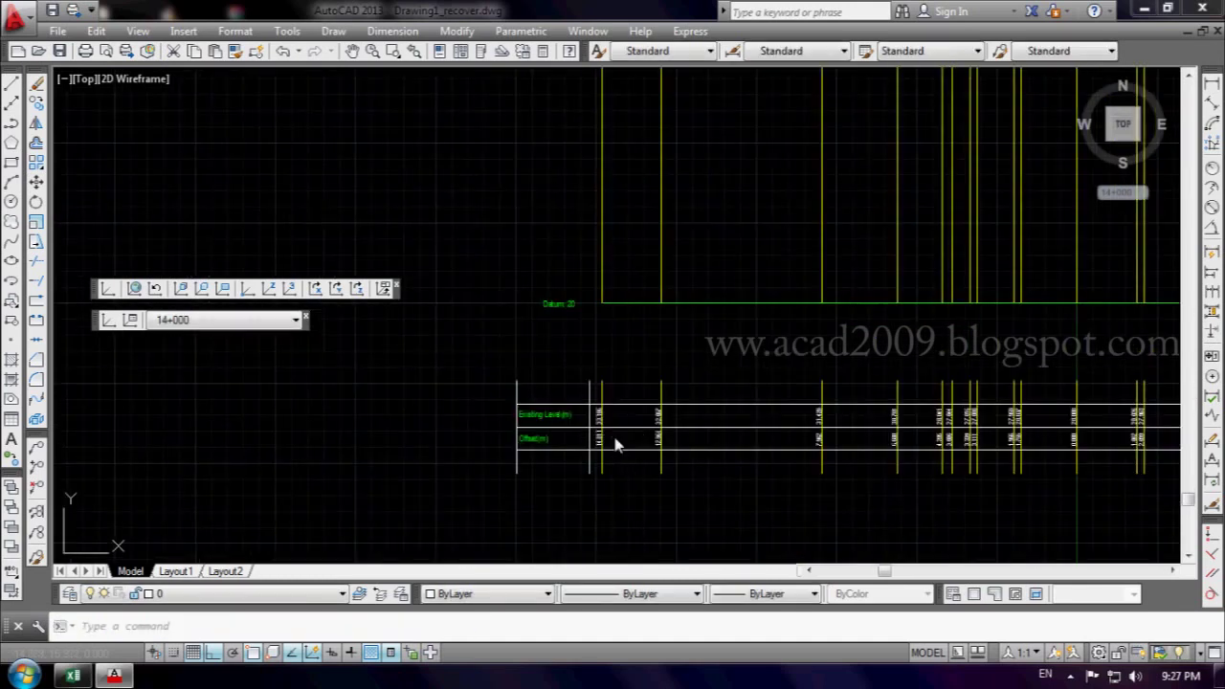
middle_drag(618, 438, 402, 449)
- Start TRIM with all the table lines selected as cutting edges
click(35, 262)
click(500, 418)
click(496, 402)
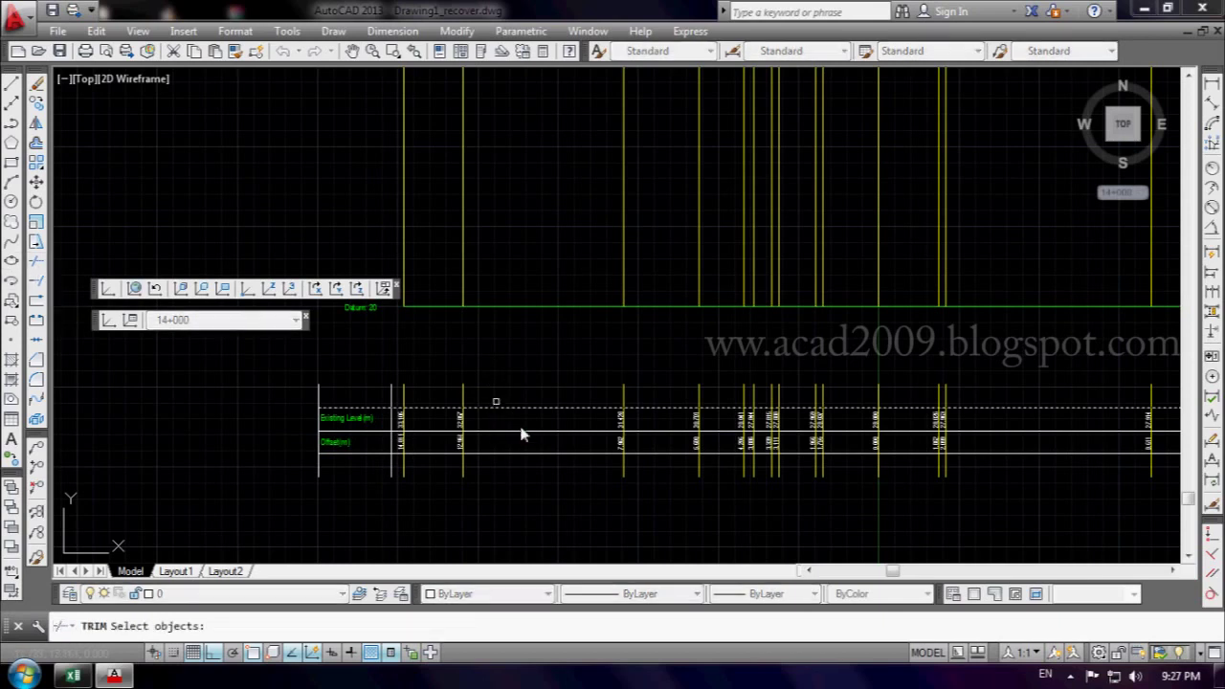
scroll(644, 469, down, 1)
click(1111, 386)
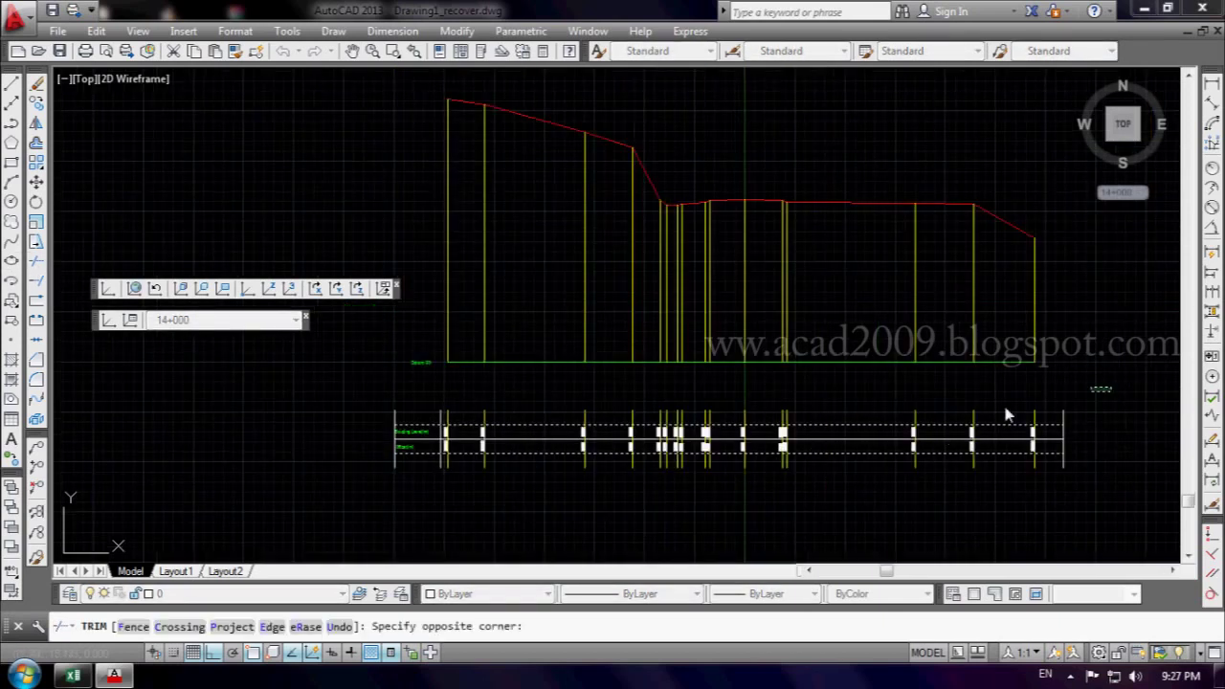
click(388, 419)
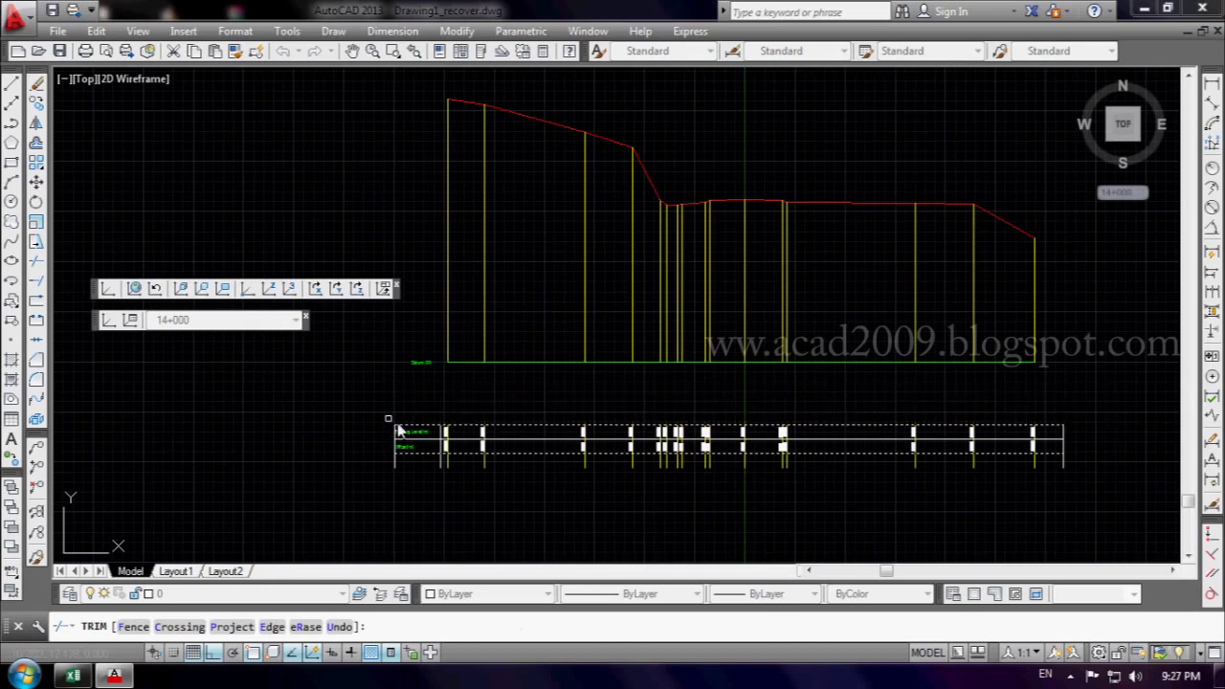
- Trim the yellow station tick ends sticking out below the table's bottom border
click(1074, 465)
click(347, 503)
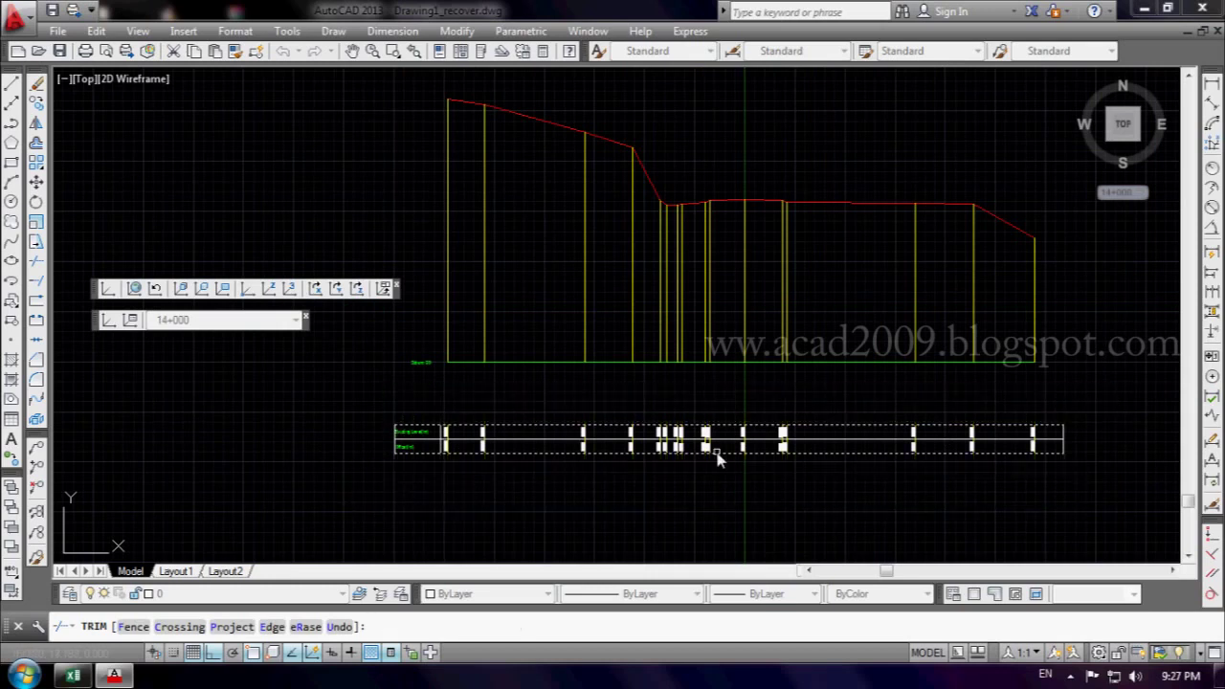
key(Return)
scroll(481, 347, up, 2)
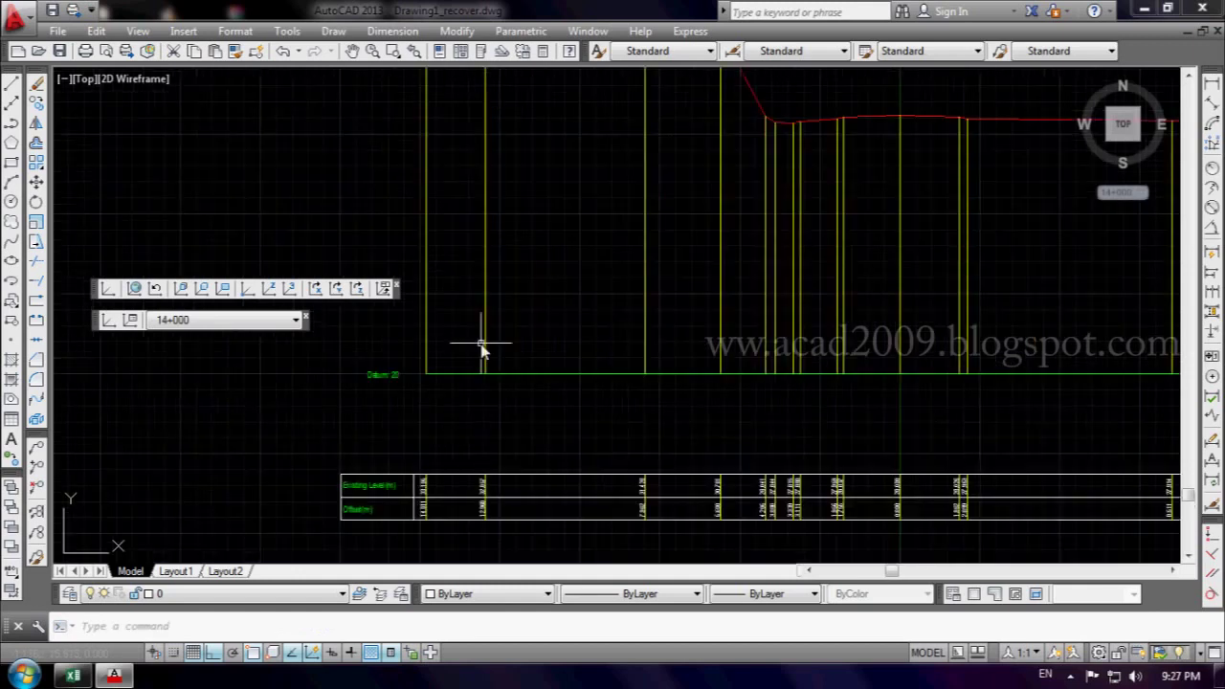
scroll(741, 532, up, 3)
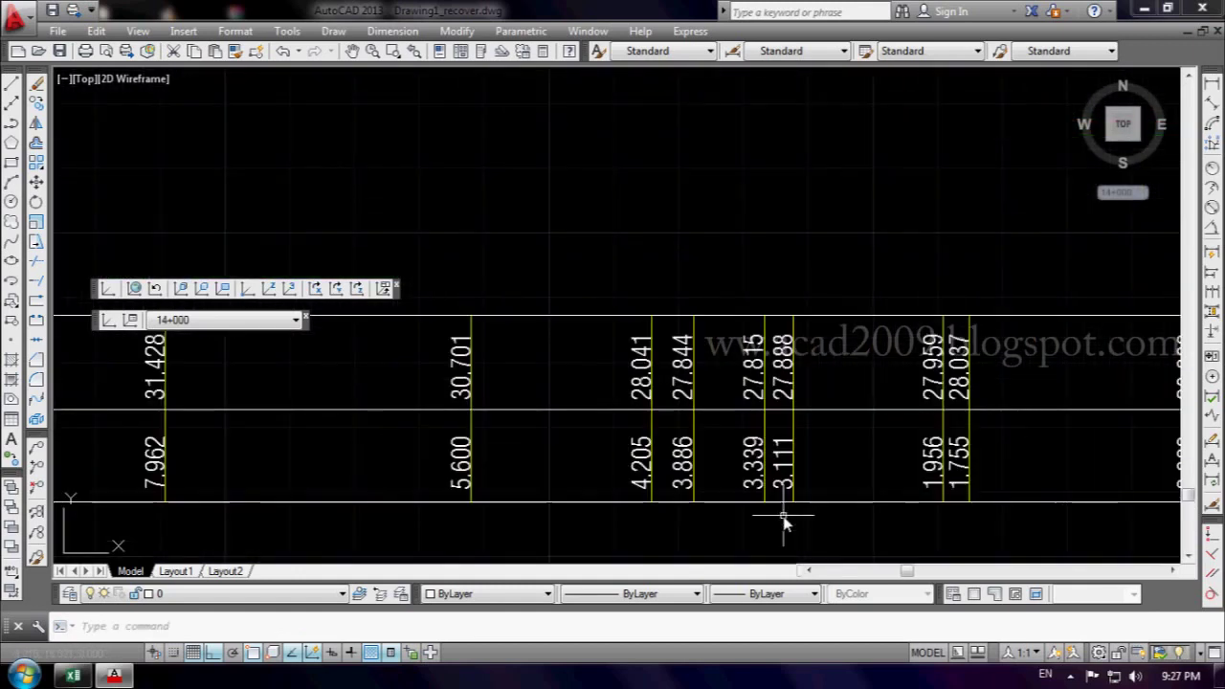
scroll(784, 513, up, 1)
scroll(779, 424, down, 2)
scroll(883, 519, down, 4)
scroll(744, 514, up, 3)
scroll(744, 515, up, 1)
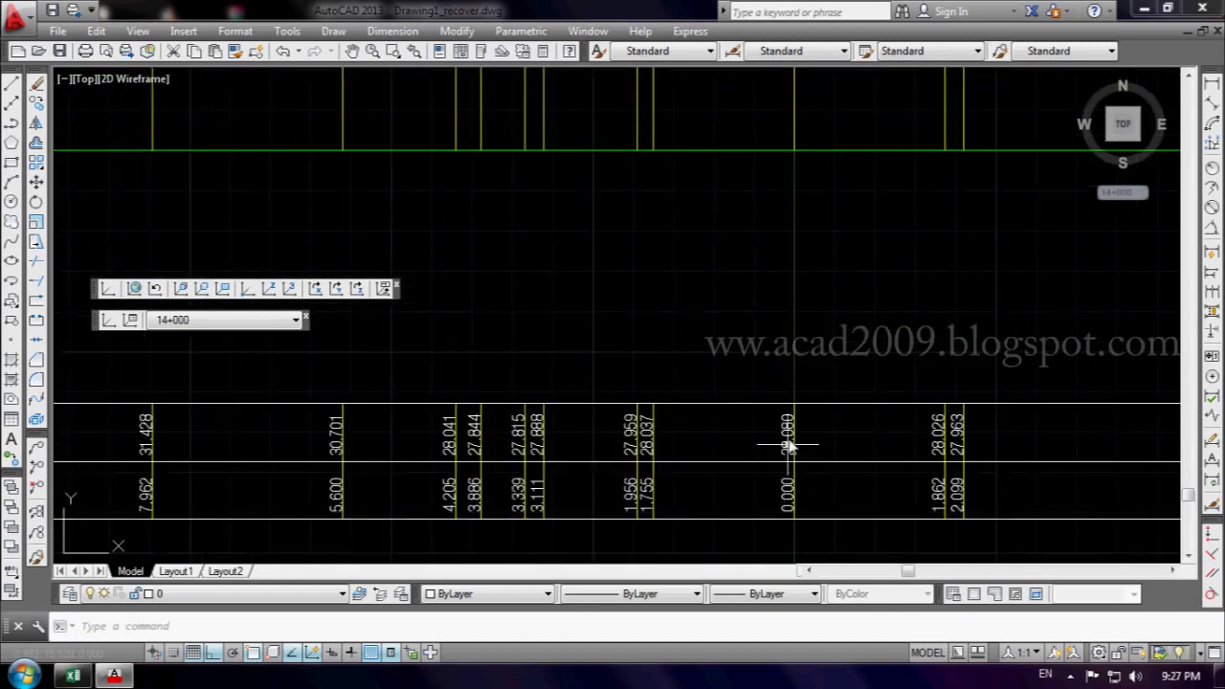
scroll(789, 438, down, 3)
scroll(792, 436, down, 2)
scroll(792, 435, up, 1)
scroll(792, 435, up, 2)
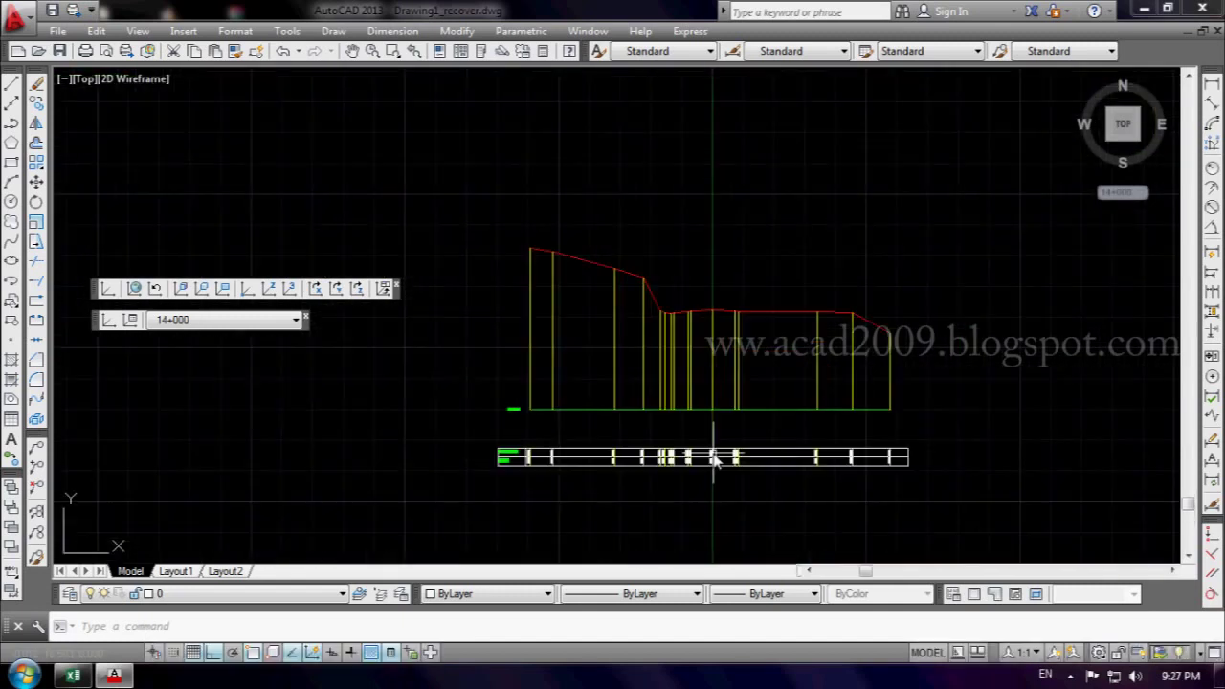
scroll(794, 421, up, 2)
- Stretch the green datum line's left endpoint further left
click(437, 382)
scroll(402, 388, up, 5)
click(472, 388)
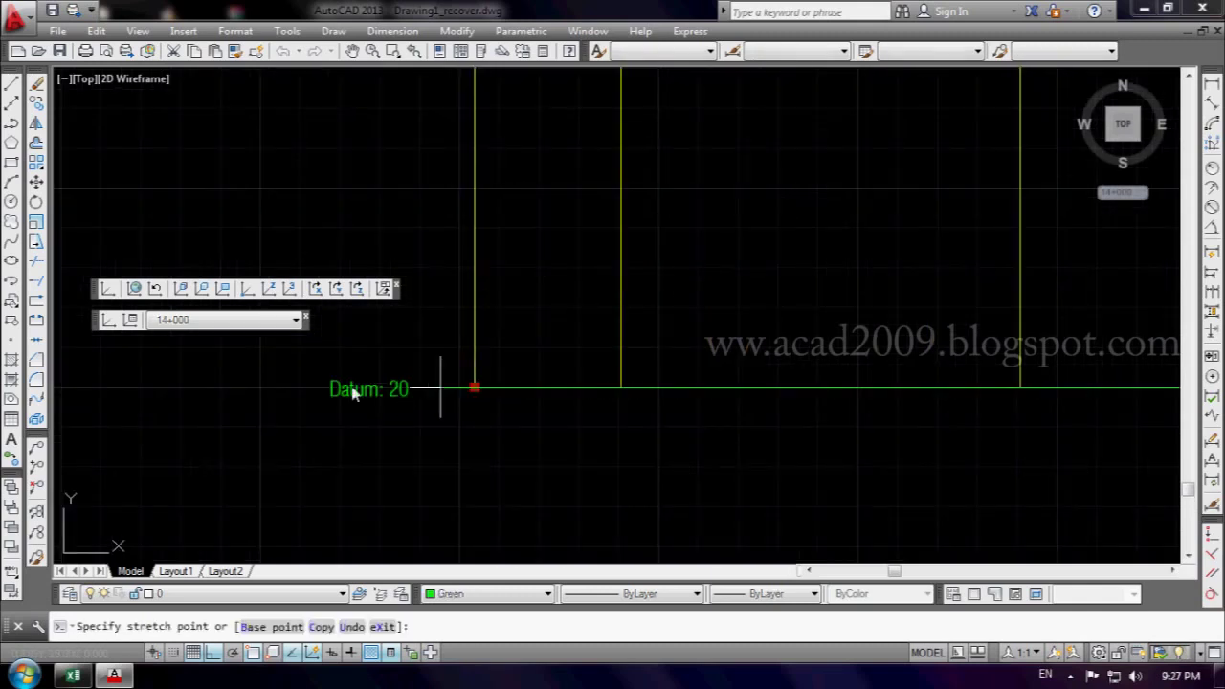
click(299, 388)
key(Escape)
- Move the Datum: 20 label up to sit just above the datum line
click(369, 393)
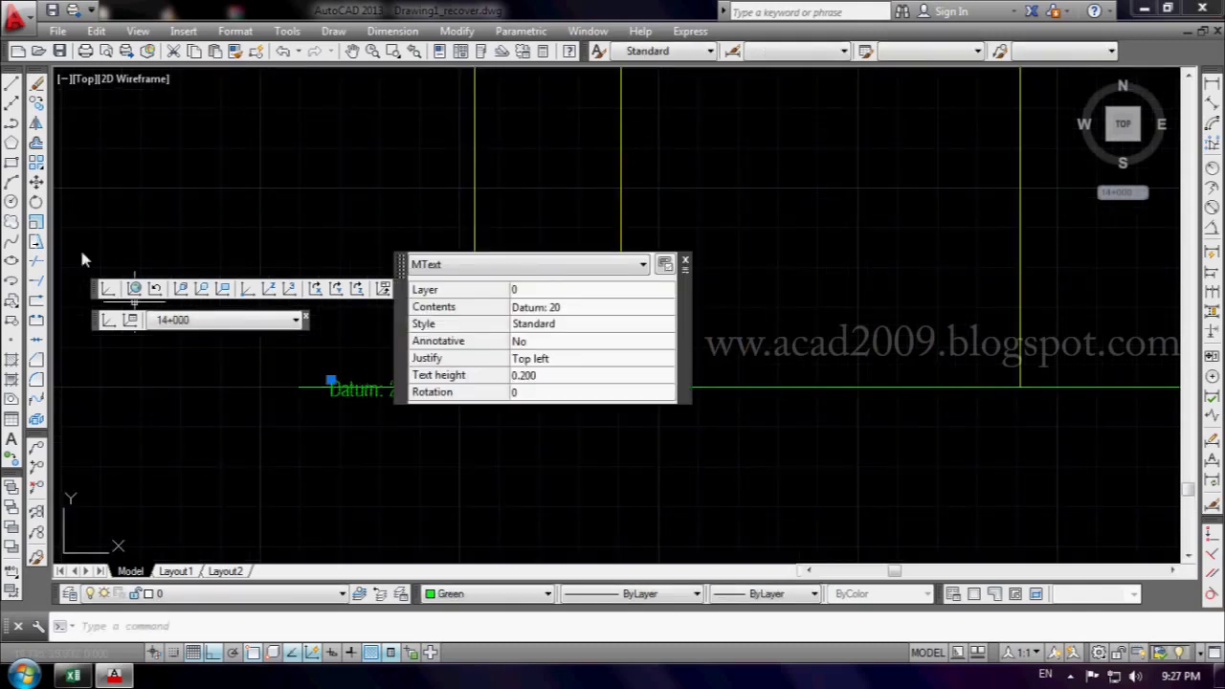
click(36, 181)
click(415, 426)
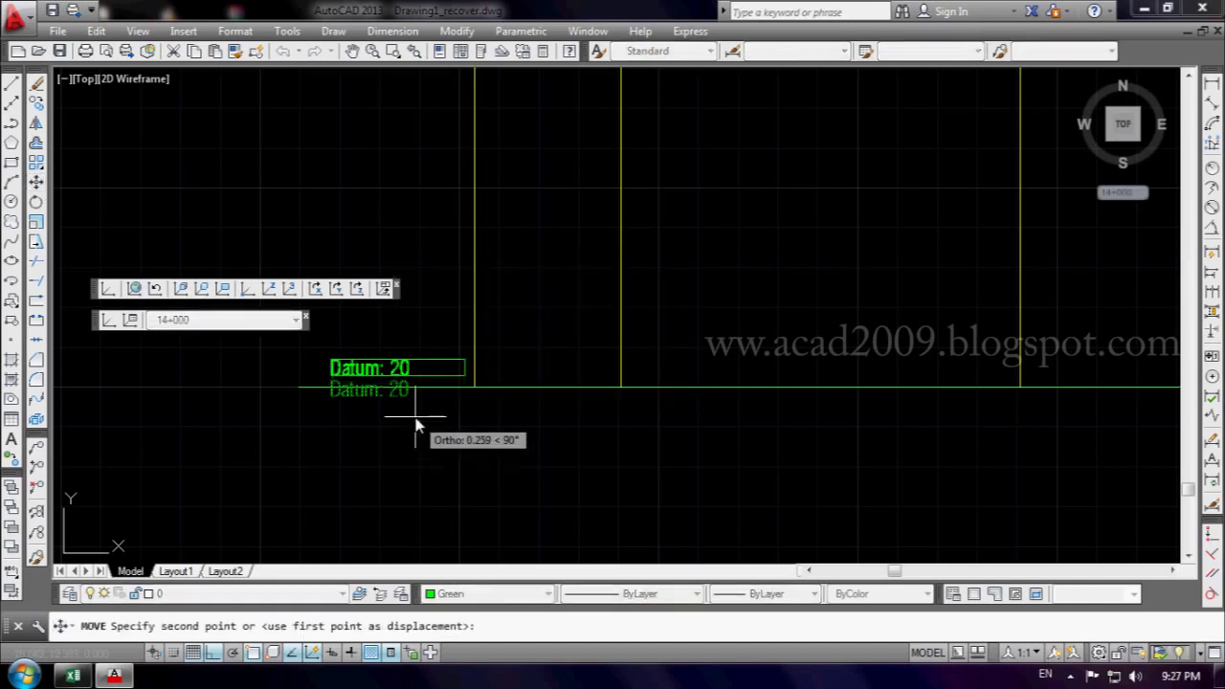
click(416, 421)
scroll(416, 421, down, 3)
scroll(416, 418, down, 2)
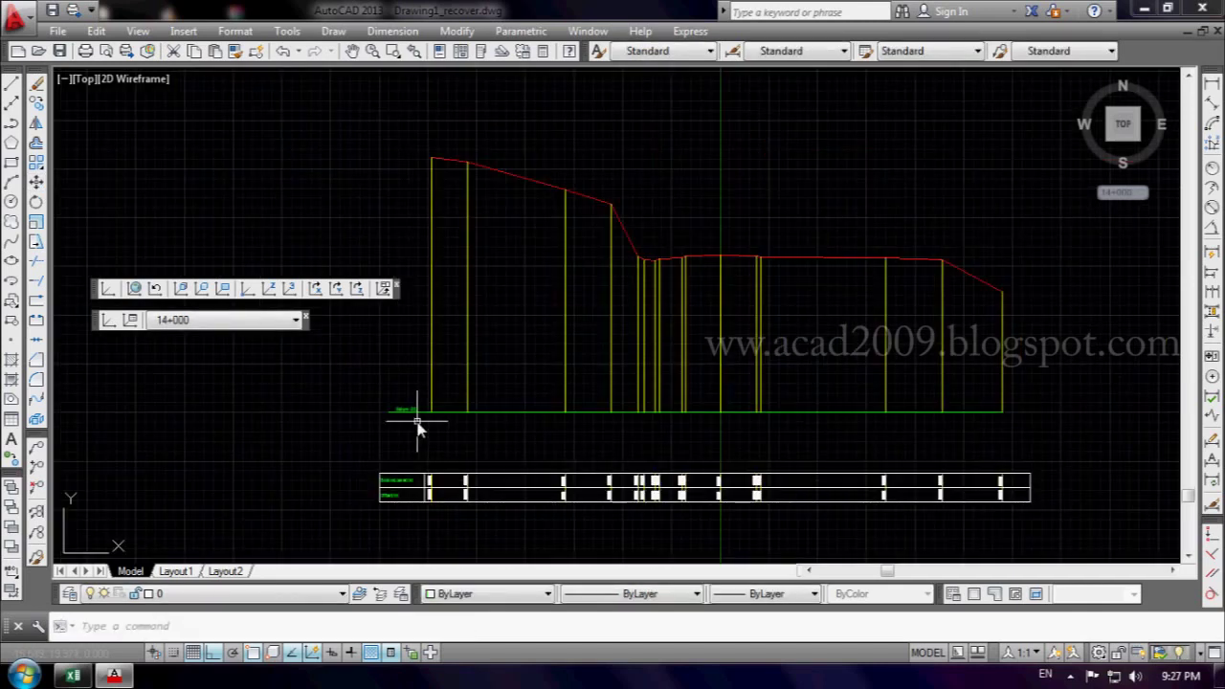
scroll(457, 421, up, 3)
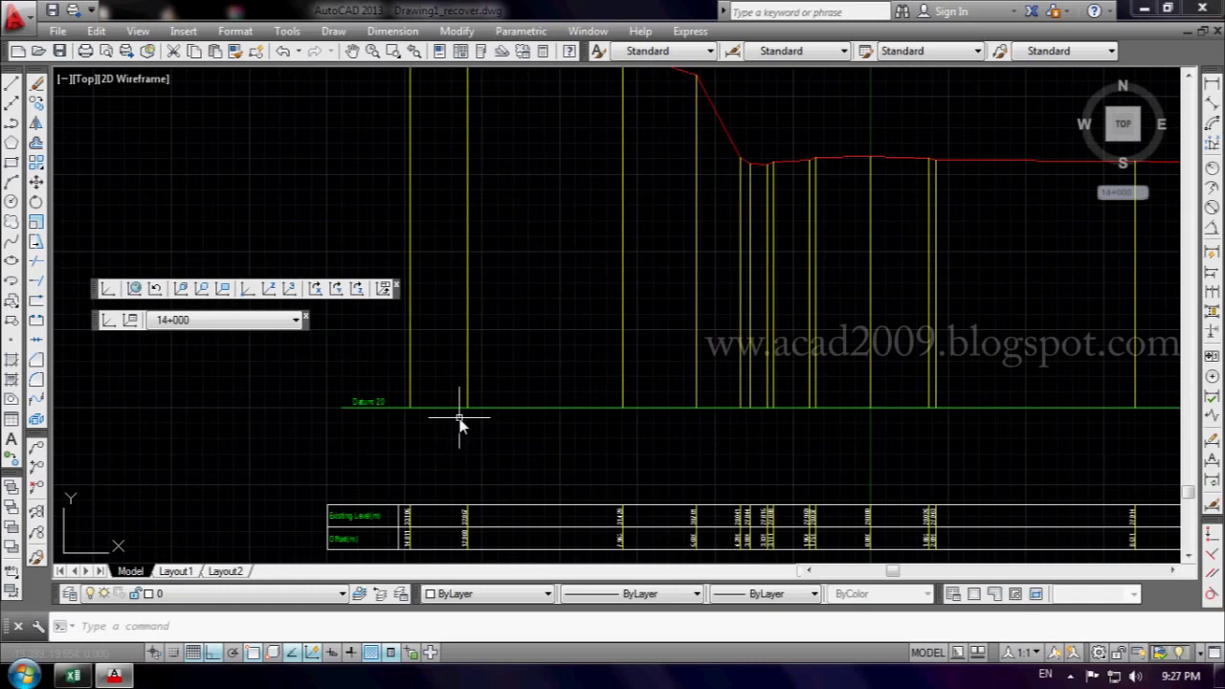
scroll(556, 407, down, 3)
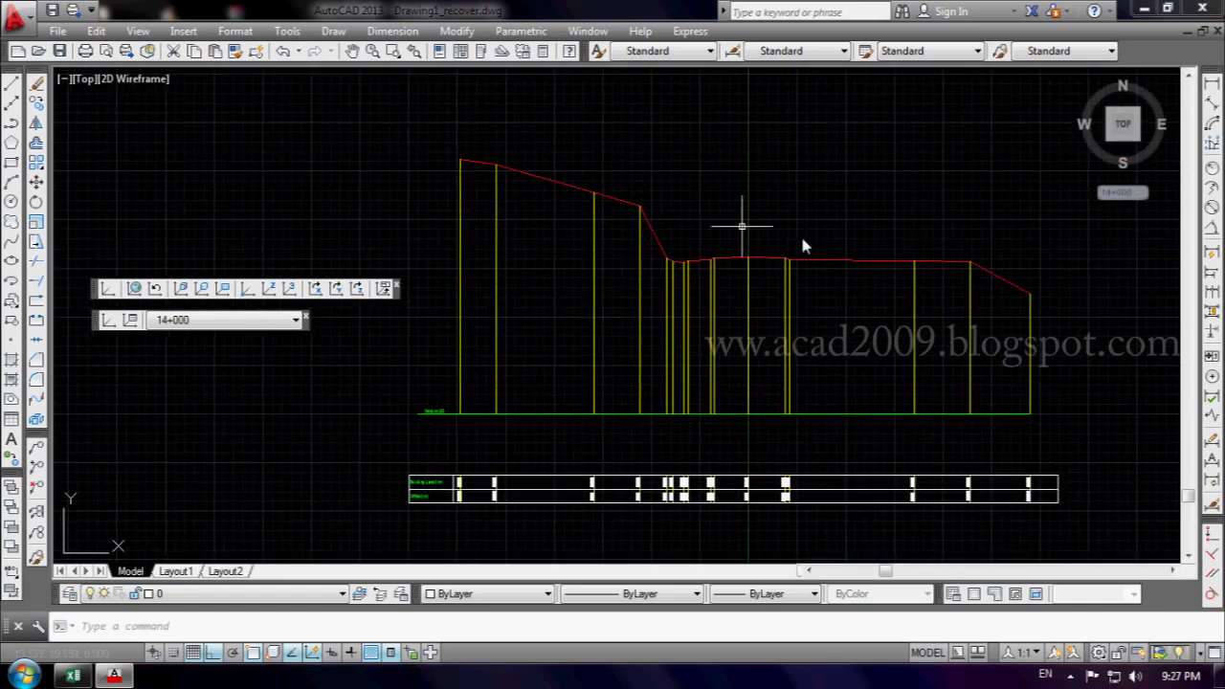
scroll(677, 507, up, 3)
scroll(677, 508, up, 2)
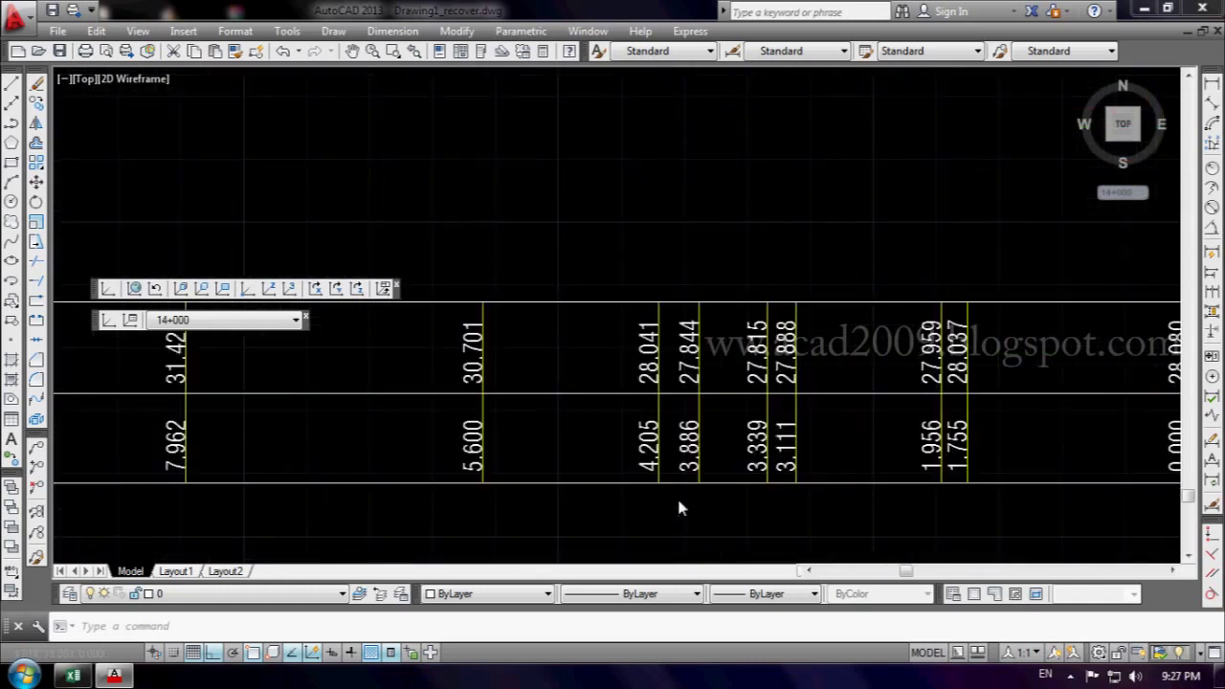
scroll(677, 507, down, 5)
scroll(626, 437, up, 1)
scroll(584, 470, down, 2)
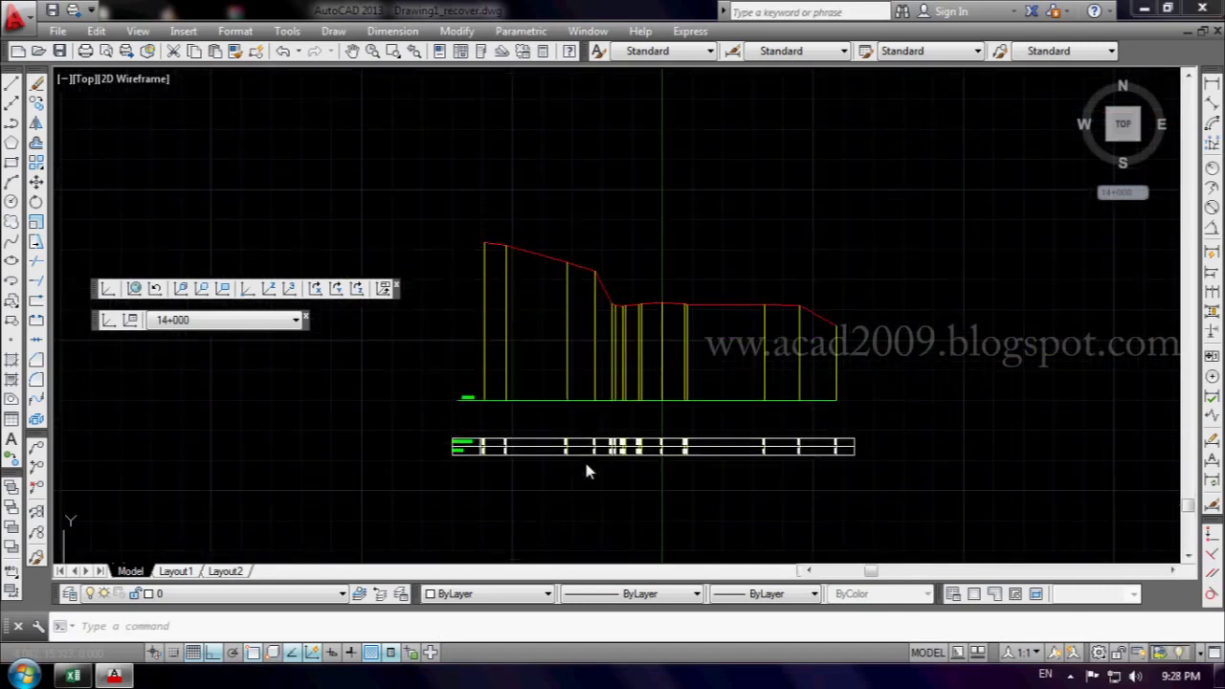
scroll(584, 469, up, 2)
middle_drag(579, 466, 566, 510)
middle_drag(667, 423, 687, 348)
scroll(409, 400, up, 2)
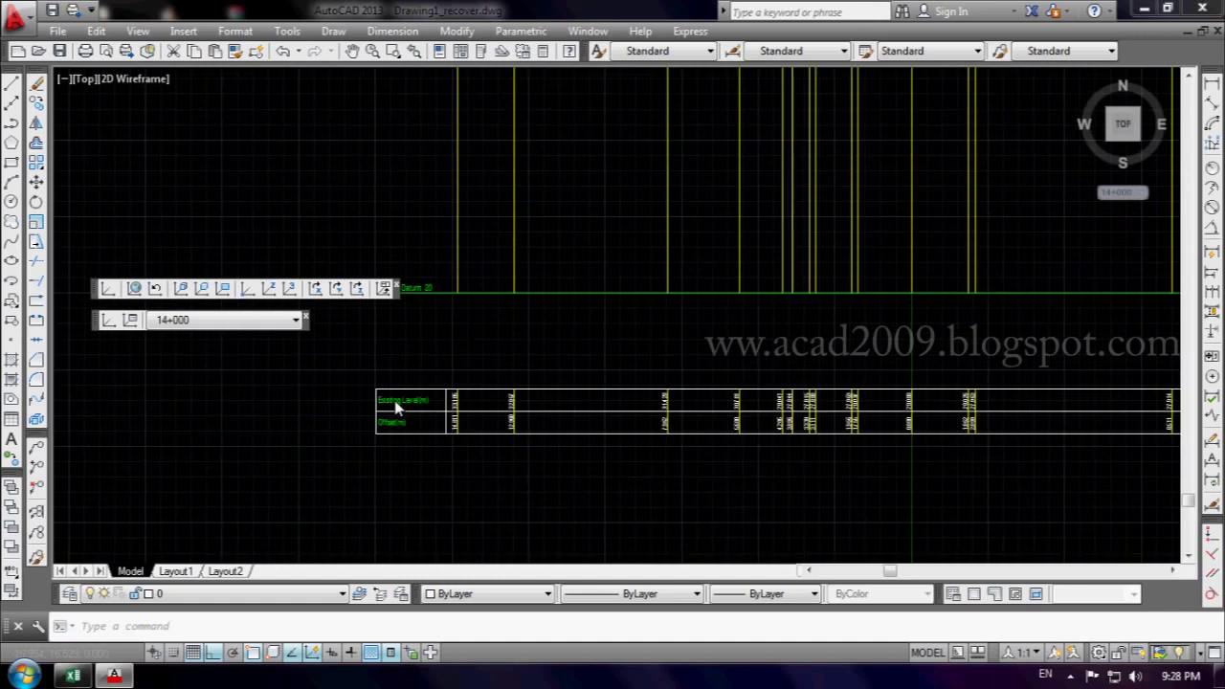
scroll(425, 400, up, 4)
scroll(891, 500, down, 5)
middle_drag(890, 500, 594, 486)
scroll(957, 486, up, 5)
scroll(1048, 493, up, 3)
scroll(1048, 492, down, 4)
scroll(604, 493, down, 2)
scroll(714, 491, up, 3)
scroll(586, 468, up, 3)
scroll(579, 451, down, 3)
scroll(580, 457, down, 2)
middle_drag(580, 456, 618, 471)
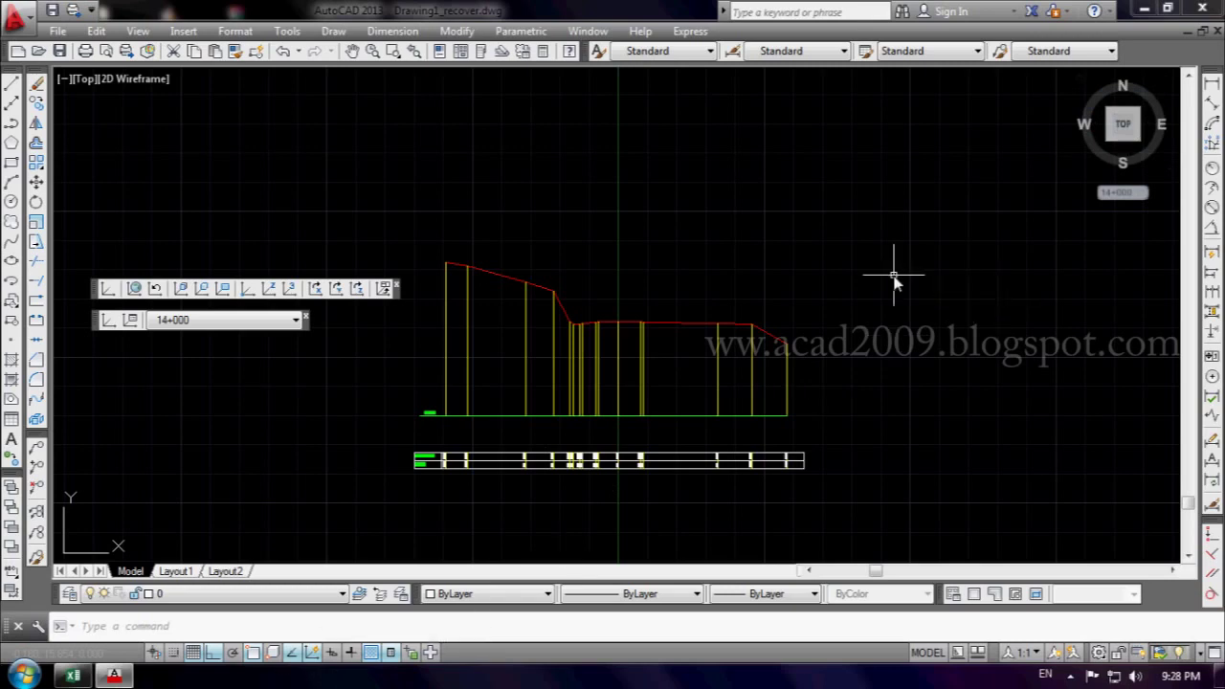
- Minimize AutoCAD to show the desktop, then dismiss the hidden tray icons popup
click(1143, 7)
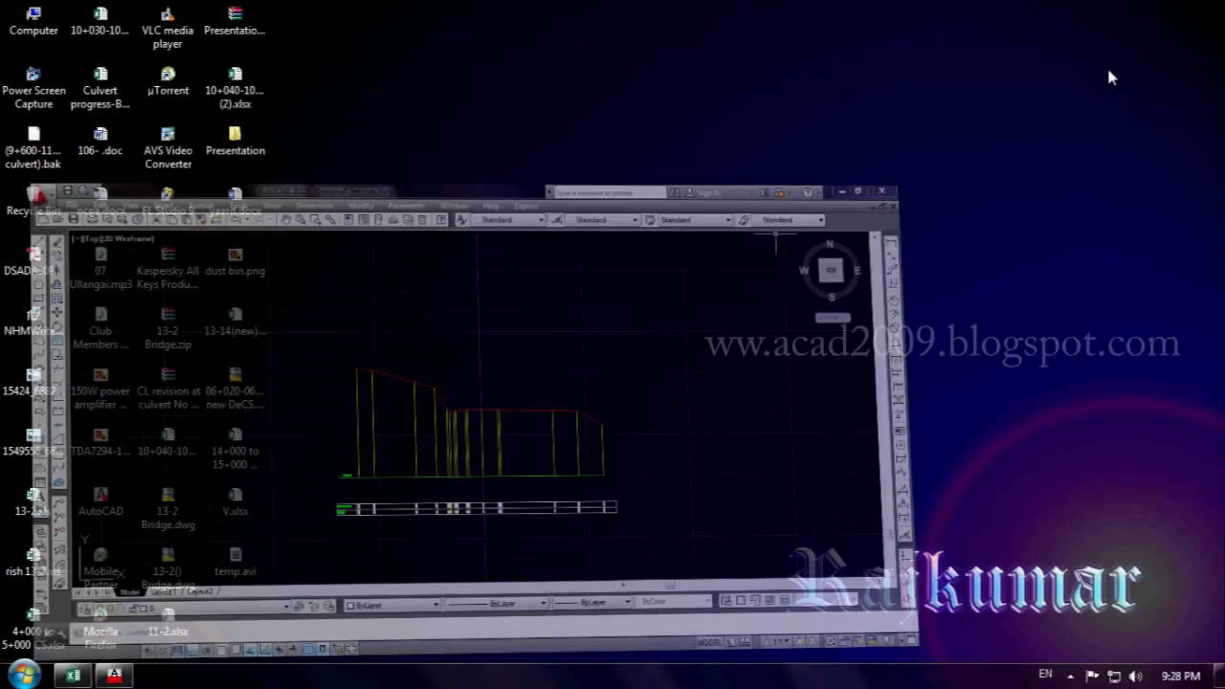
click(1071, 677)
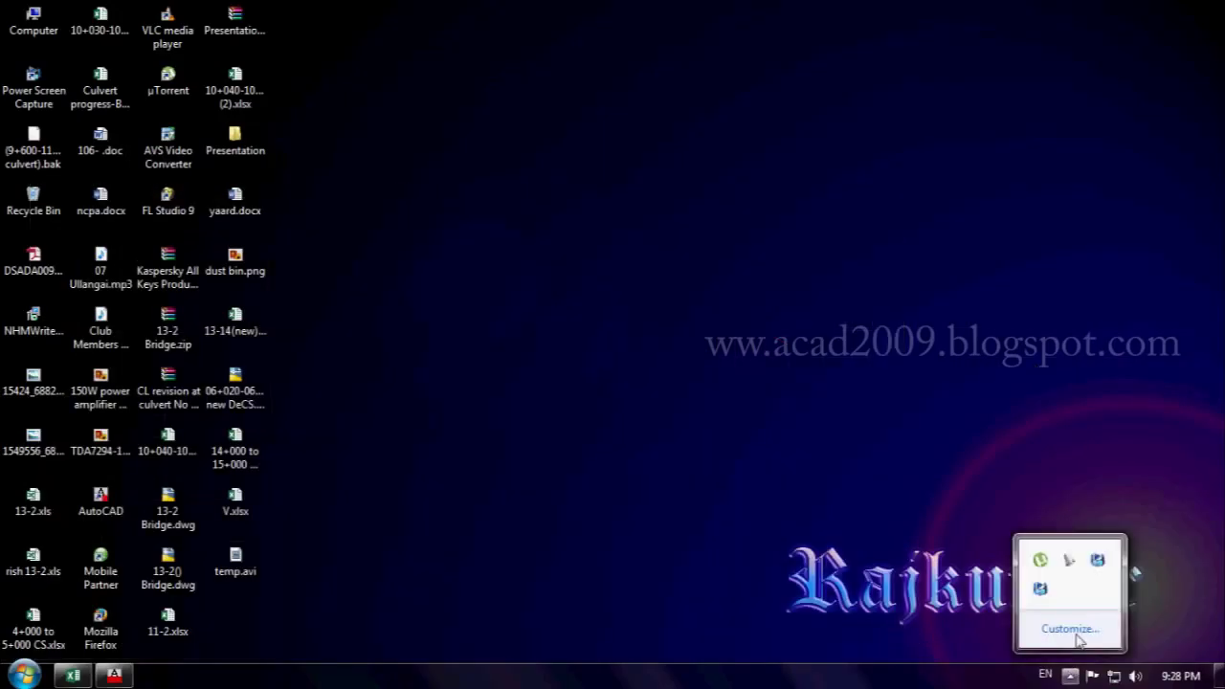
click(823, 431)
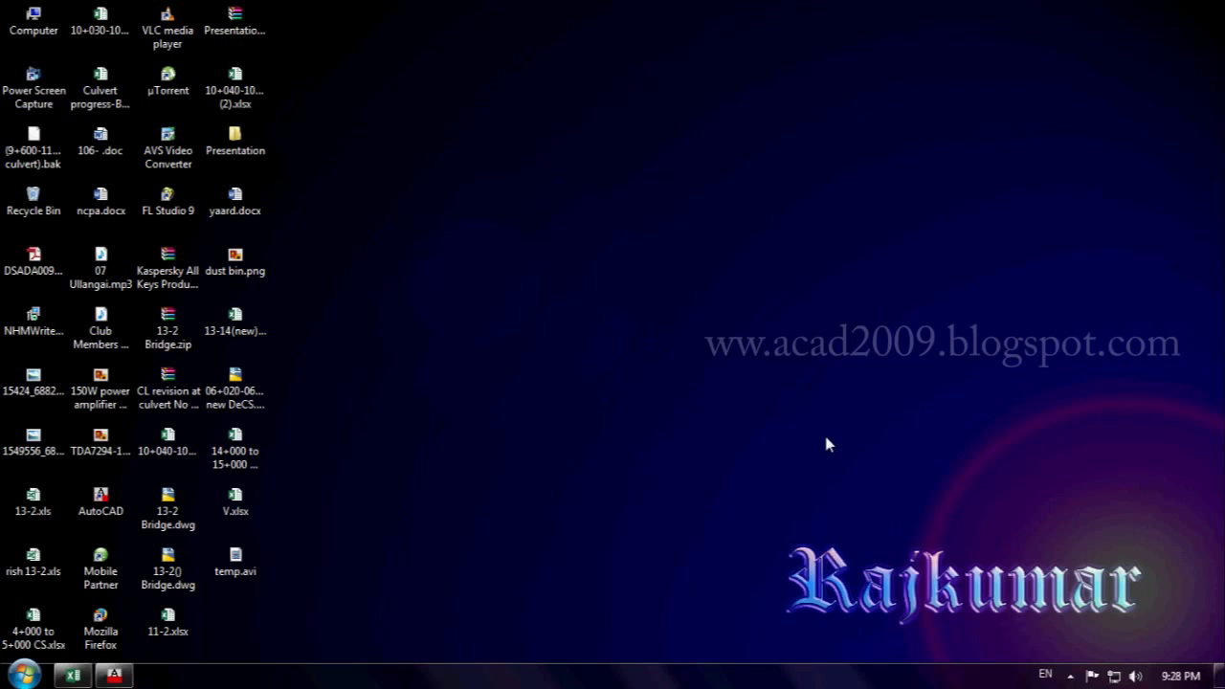